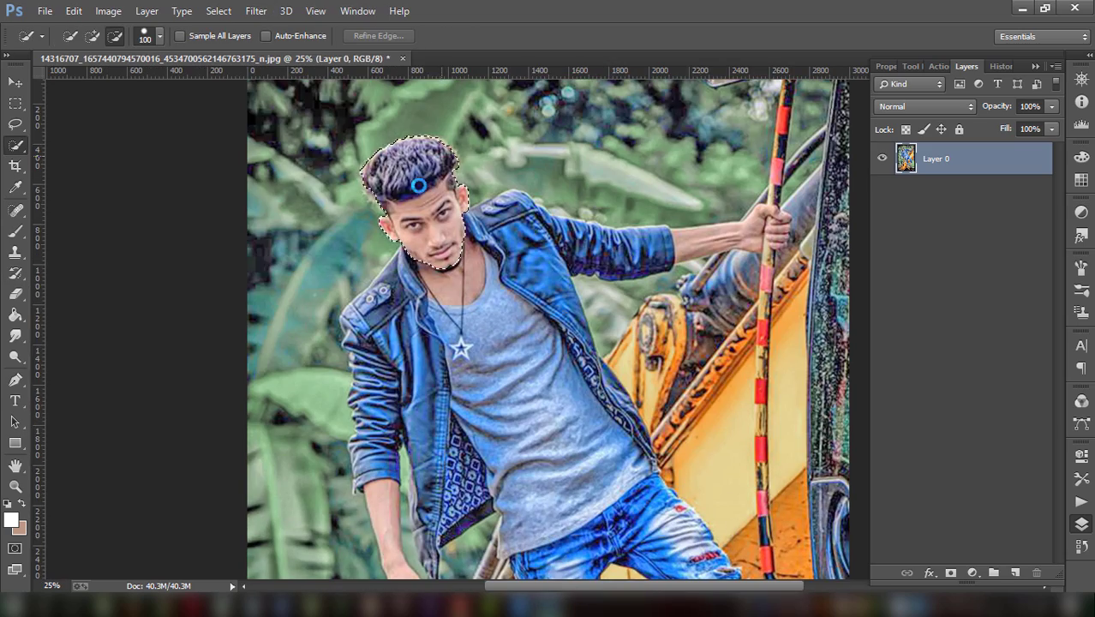
- Quick-select the man's hair, face, body and the upper excavator
drag(377, 176, 437, 248)
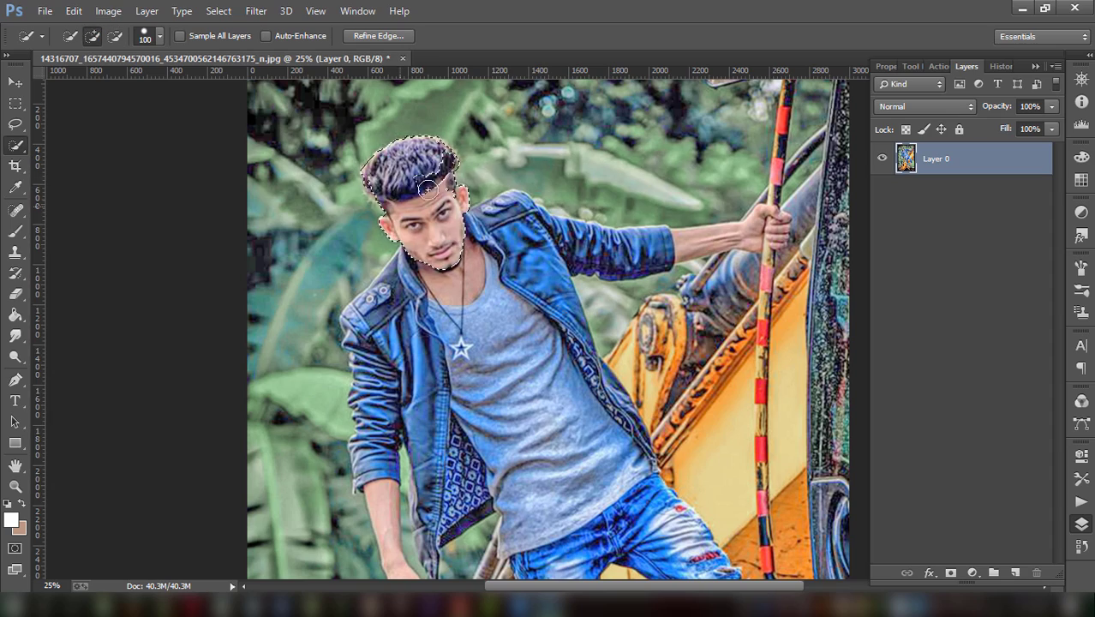
scroll(549, 326, down, 1)
drag(514, 172, 392, 326)
scroll(393, 327, down, 1)
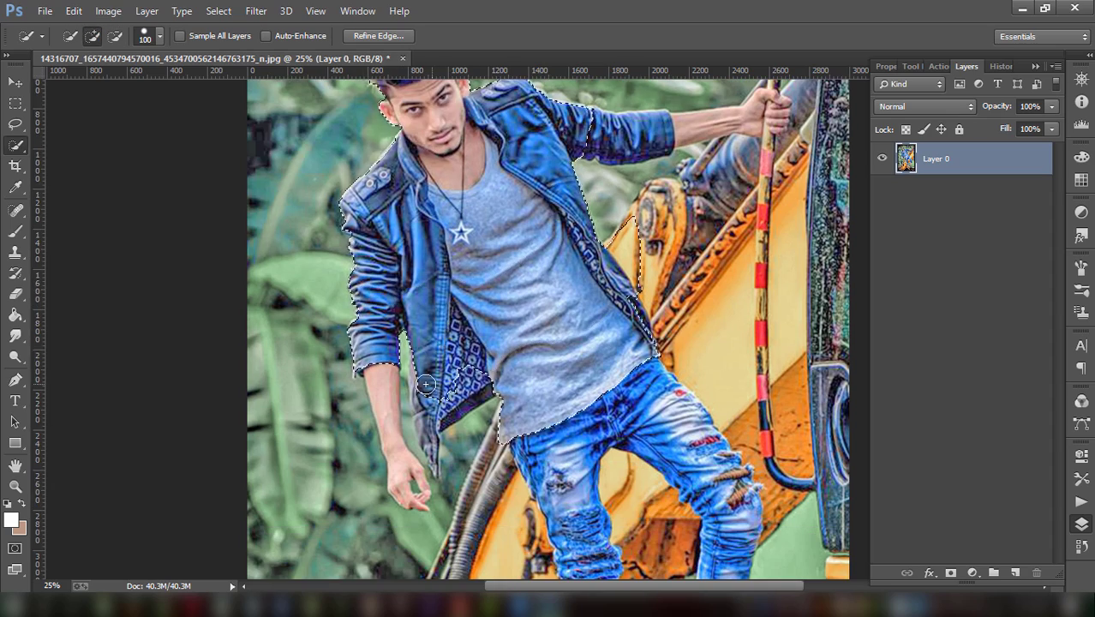
scroll(549, 326, up, 2)
drag(686, 257, 793, 110)
scroll(549, 326, down, 3)
scroll(548, 326, down, 5)
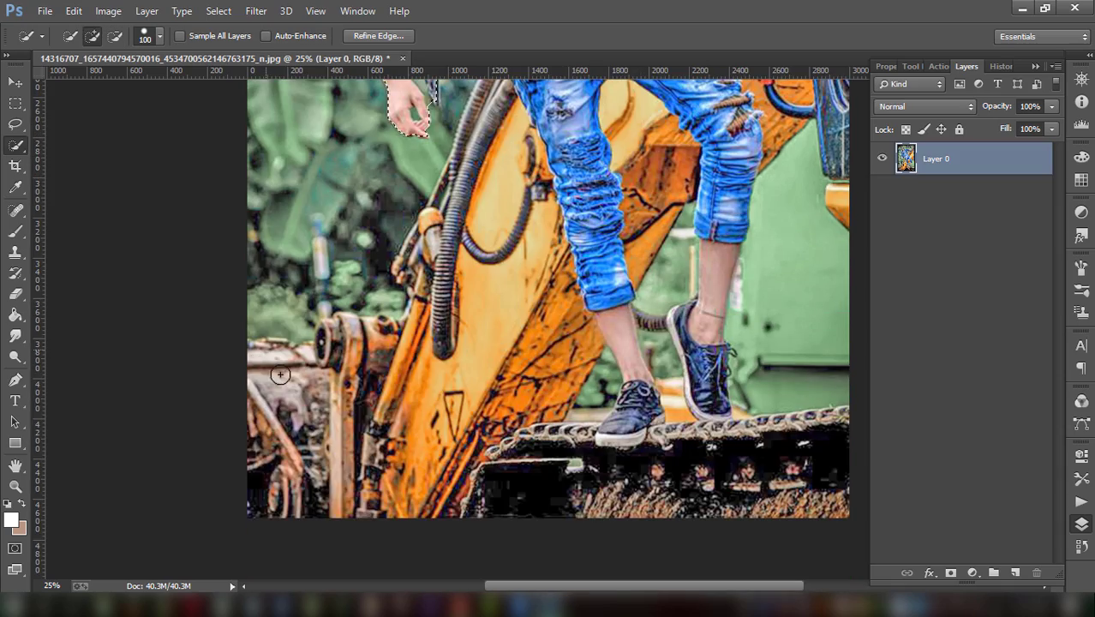
- Extend the selection over the rest of the excavator and mask out the leafy background
drag(266, 369, 329, 451)
scroll(328, 452, up, 2)
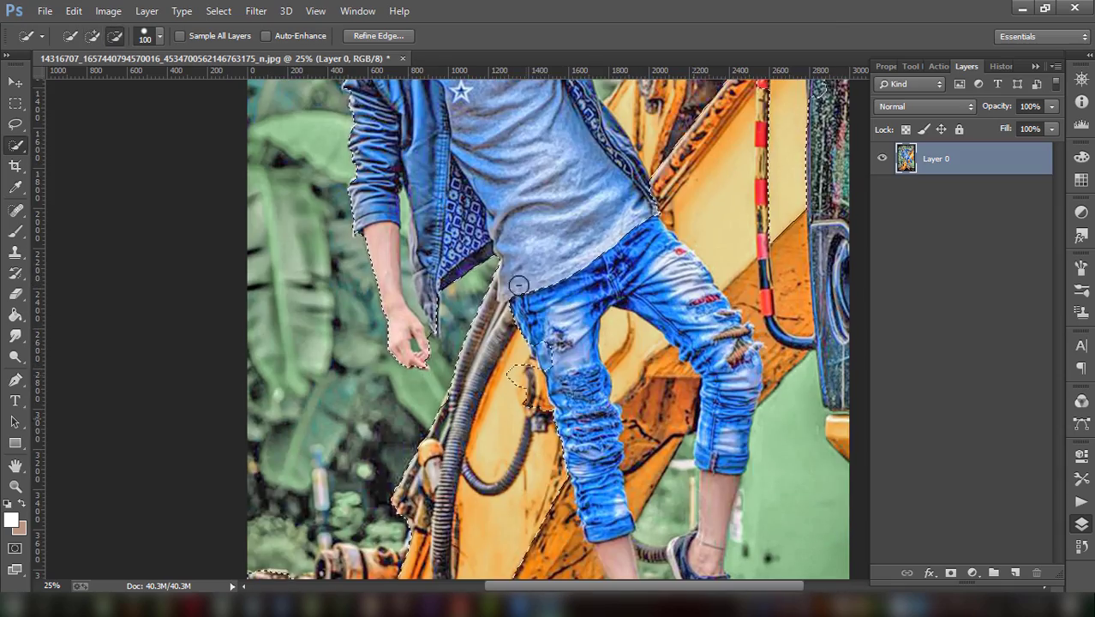
mouse_move(514, 281)
mouse_down()
mouse_move(581, 245)
mouse_move(737, 232)
mouse_up()
scroll(581, 244, down, 1)
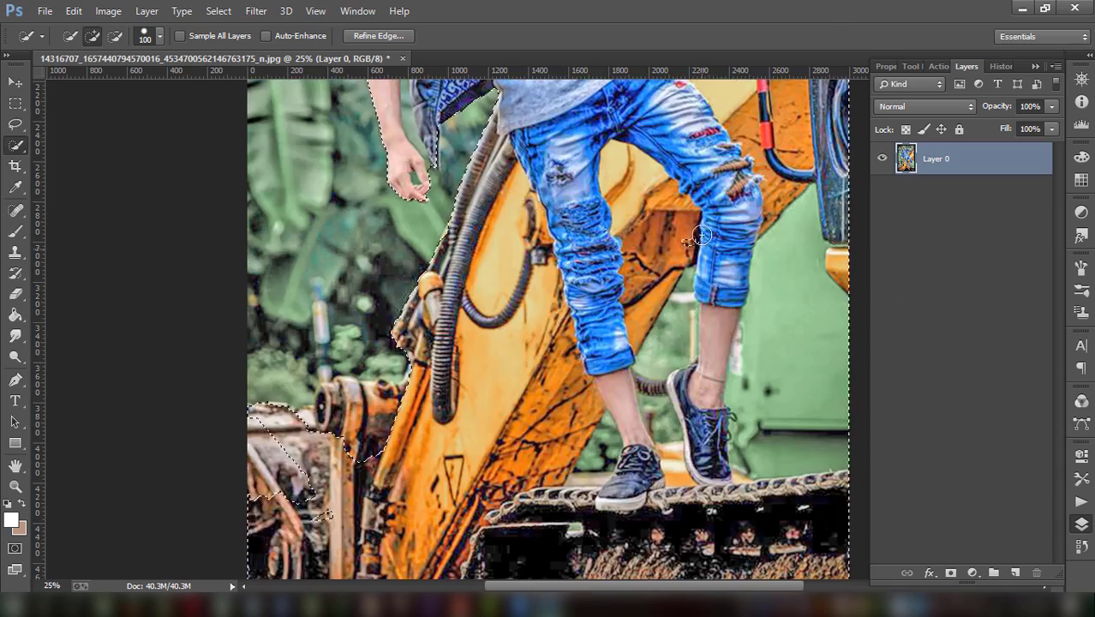
scroll(671, 341, up, 4)
scroll(671, 342, down, 5)
click(951, 573)
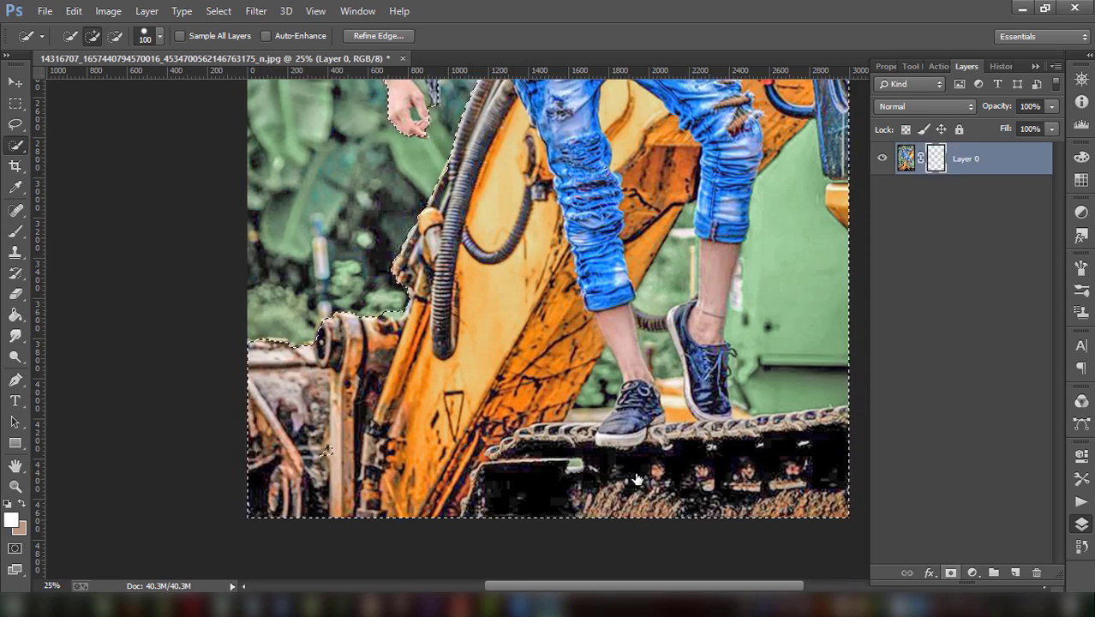
- Paint black on the mask to erase leftover green near the hand and between the legs
scroll(523, 319, up, 4)
scroll(523, 319, up, 4)
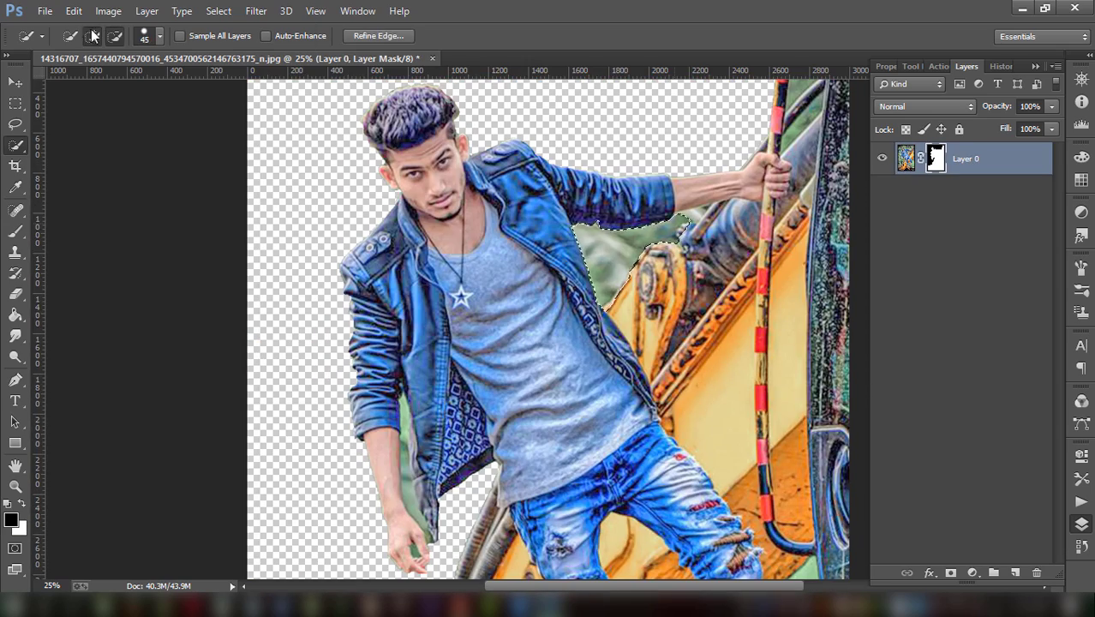
key(b)
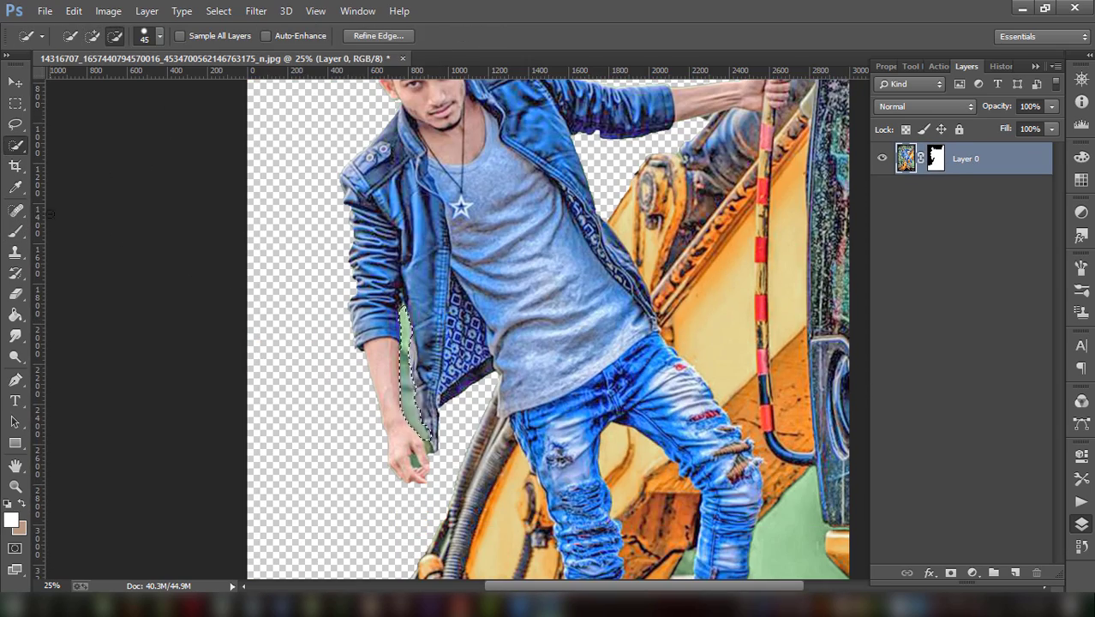
key(ctrl+plus)
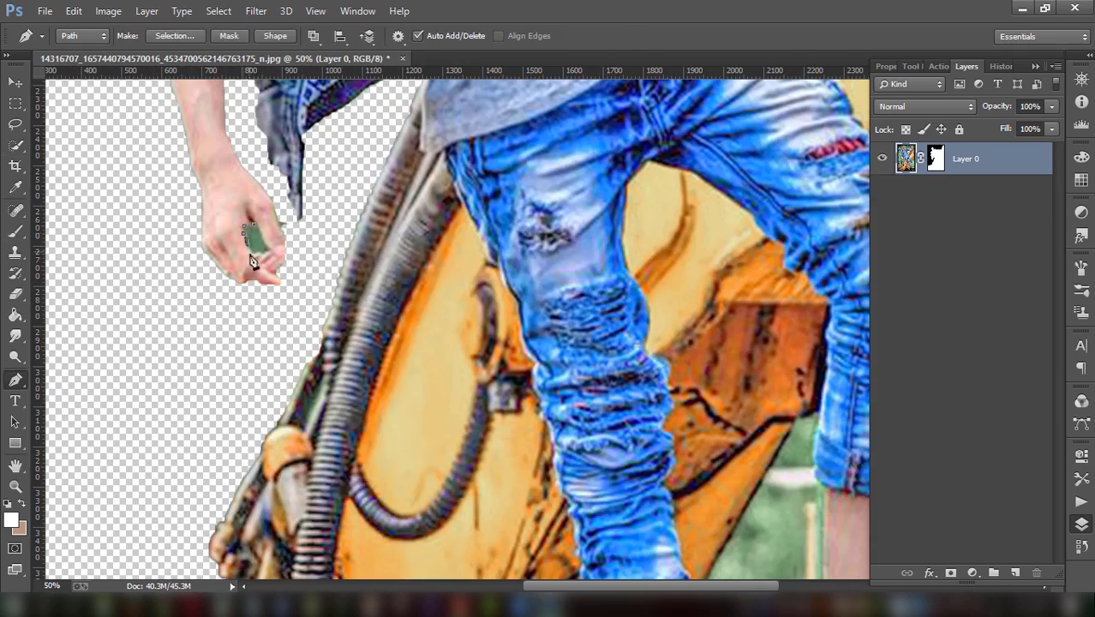
scroll(188, 308, up, 2)
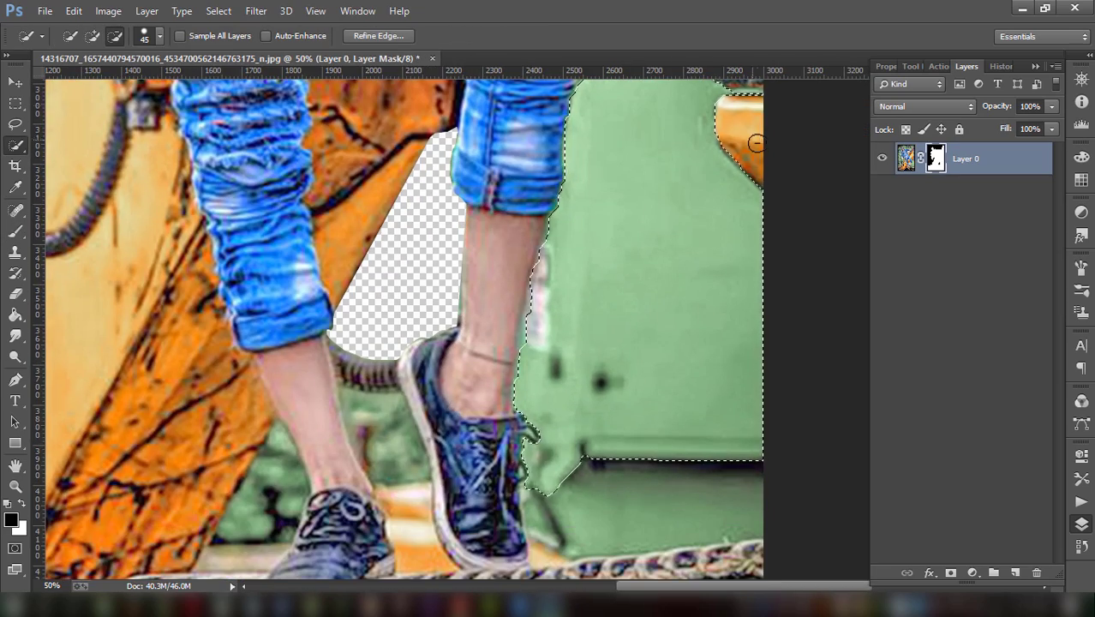
scroll(683, 143, up, 2)
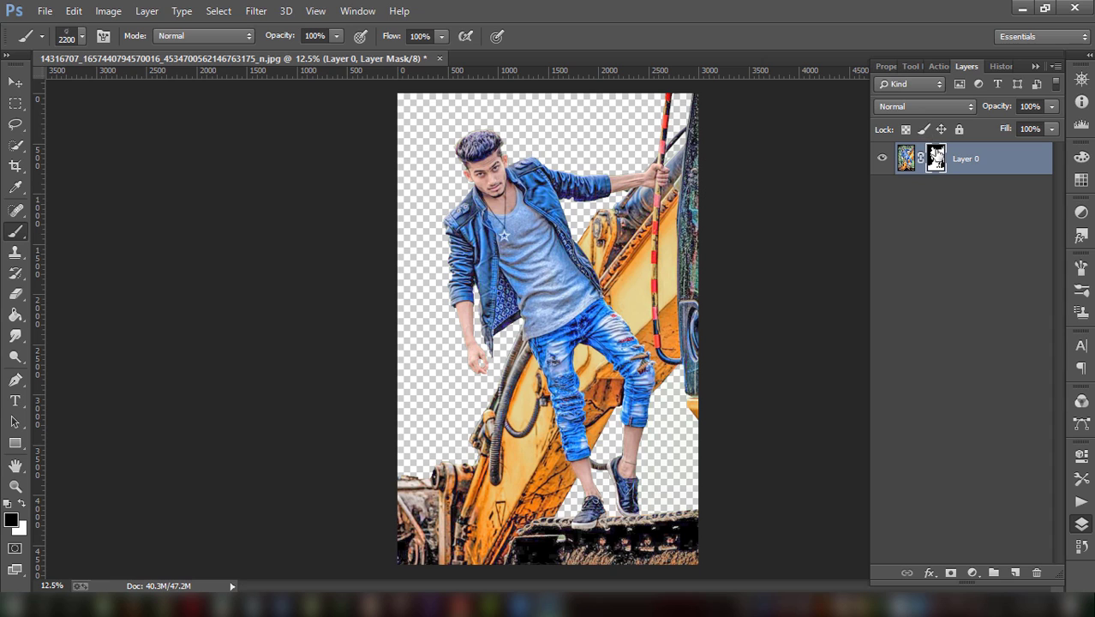
- Refine Layer 0's mask with edge Contrast 25 for crisper hair and excavator edges
right_click(936, 155)
click(945, 285)
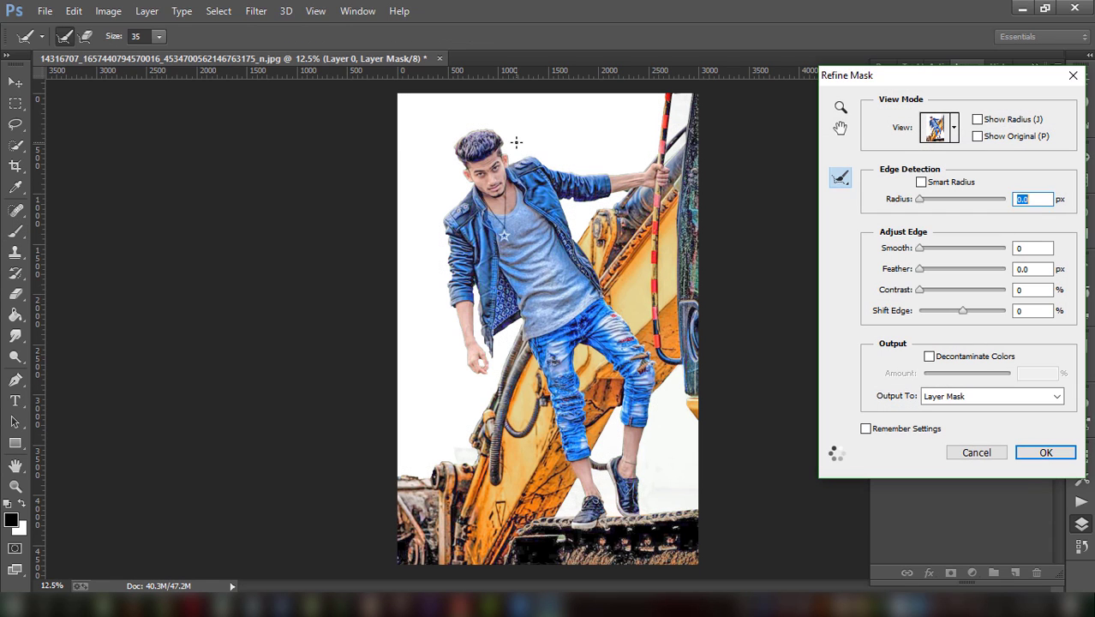
click(156, 36)
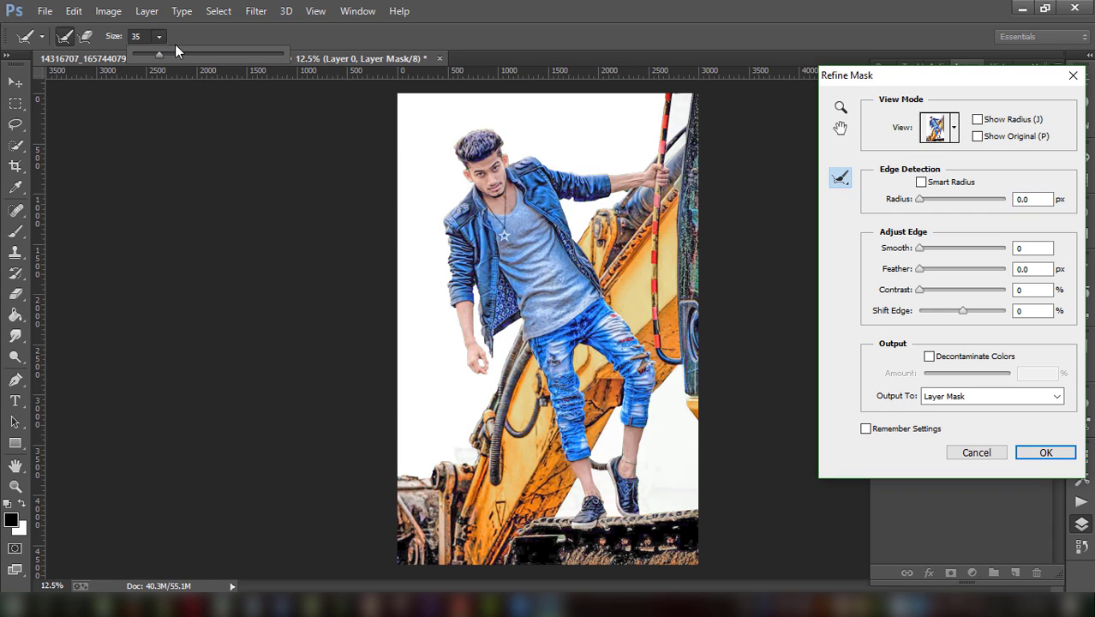
key(Return)
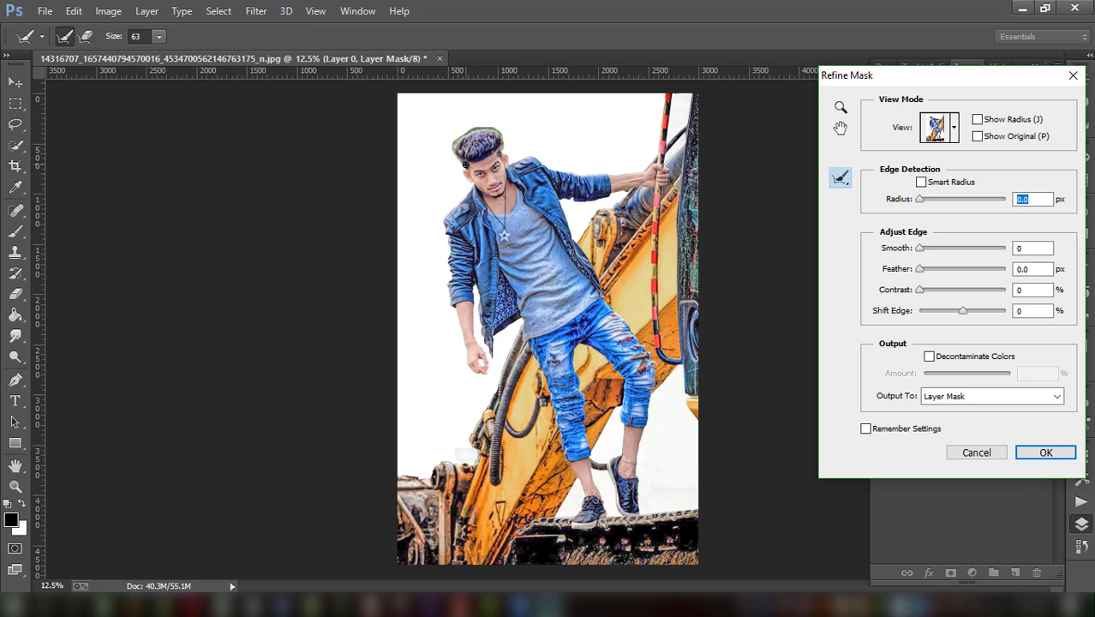
click(653, 149)
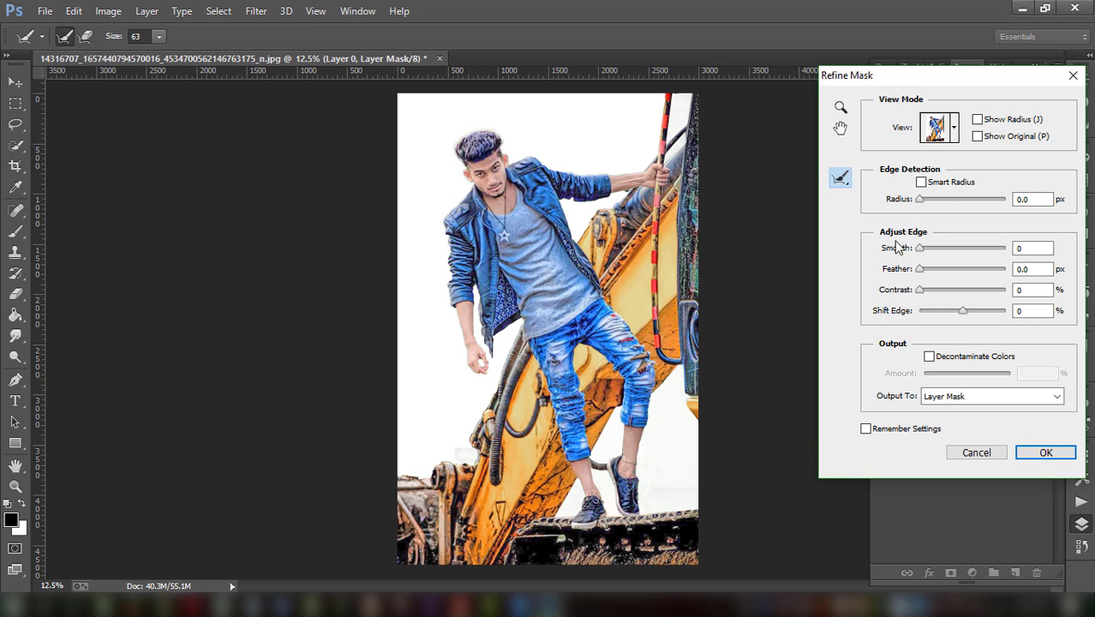
drag(936, 291, 935, 291)
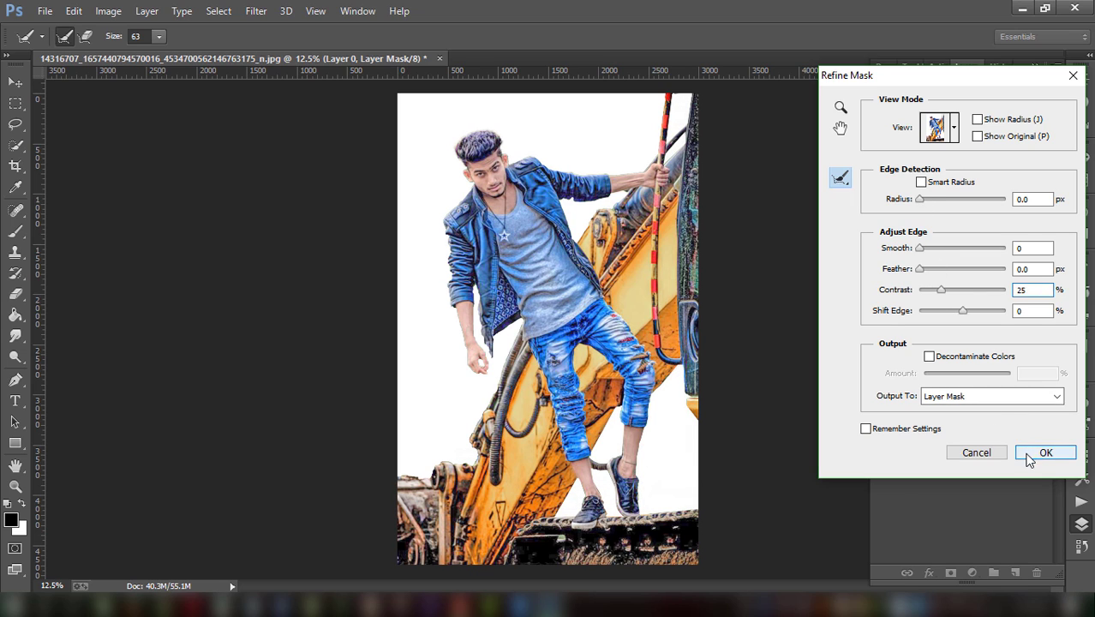
click(1052, 454)
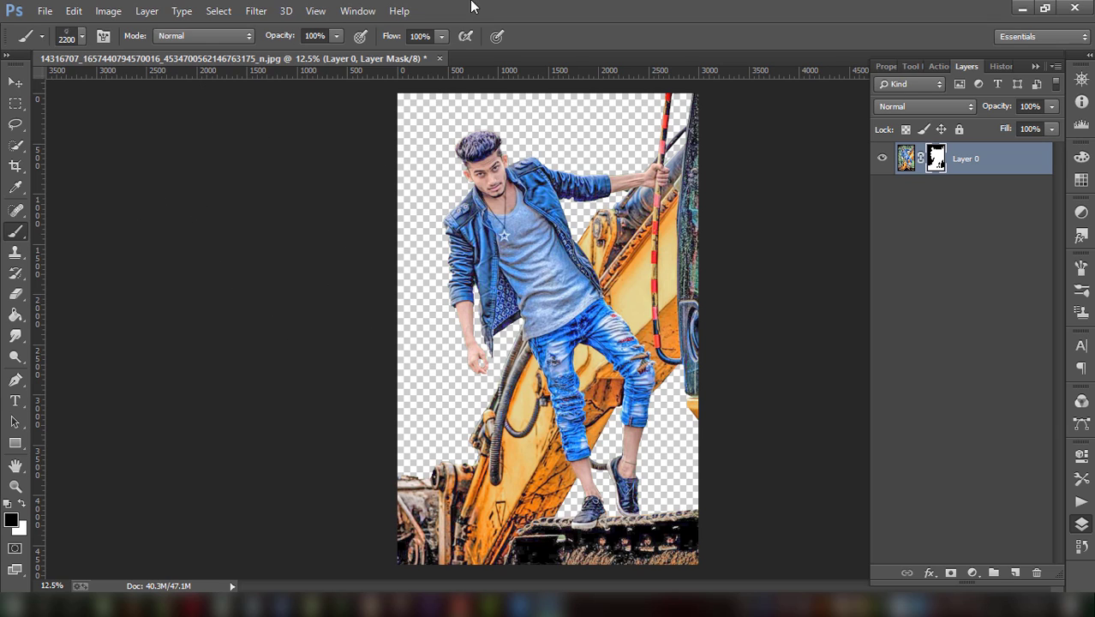
- Trace a closed Pen path over the background patch above the outstretched arm
key(ctrl+plus)
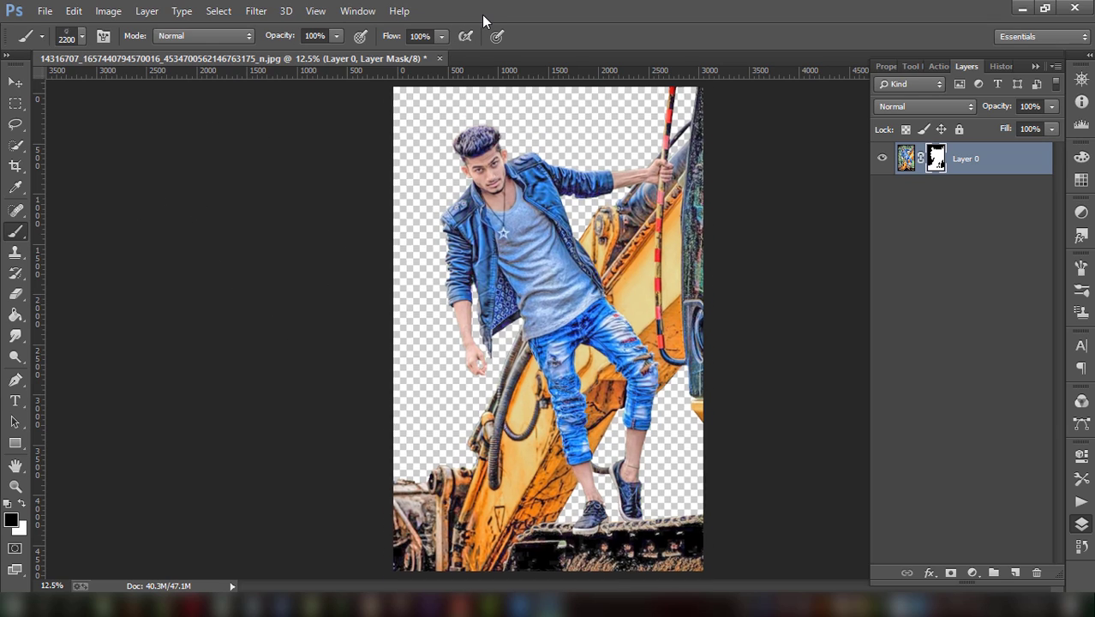
key(ctrl+plus)
key(ctrl+plus)
scroll(276, 310, up, 2)
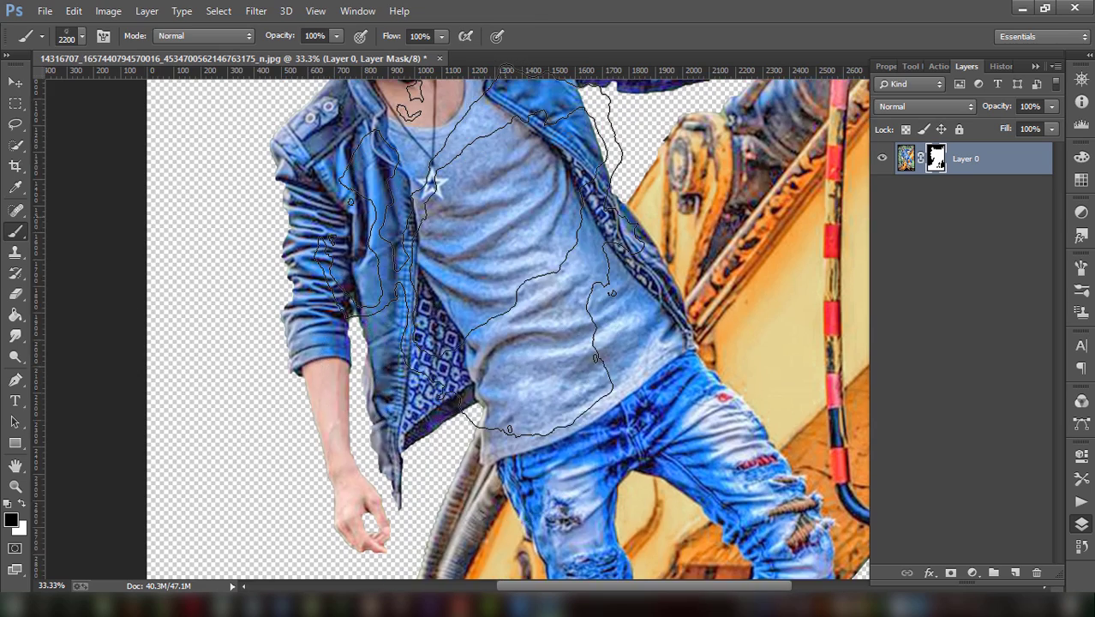
scroll(514, 214, up, 3)
click(15, 380)
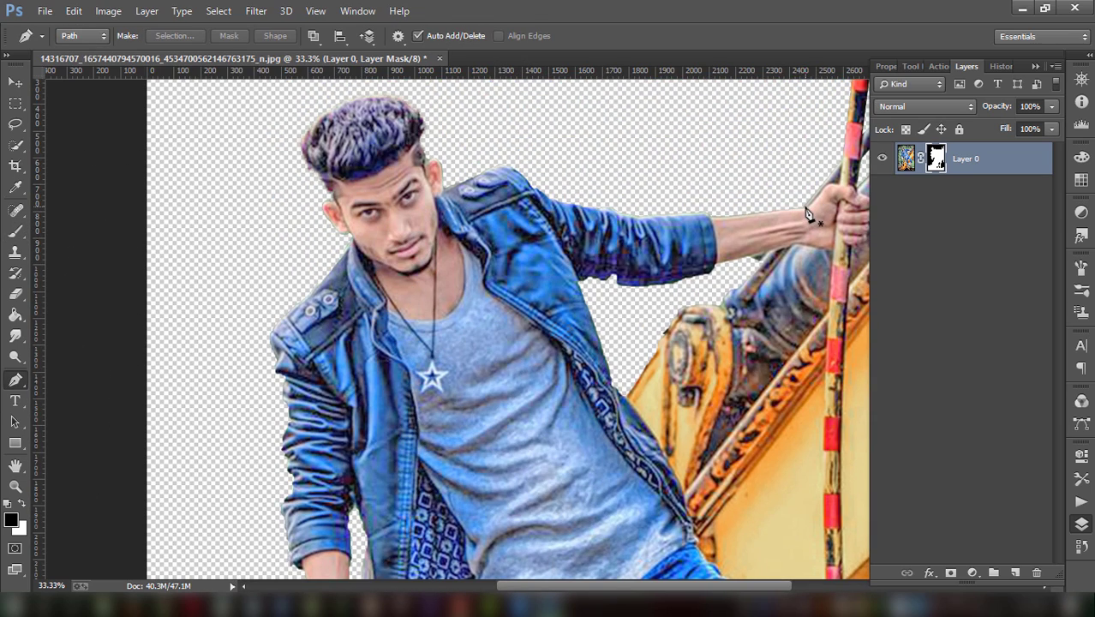
click(754, 227)
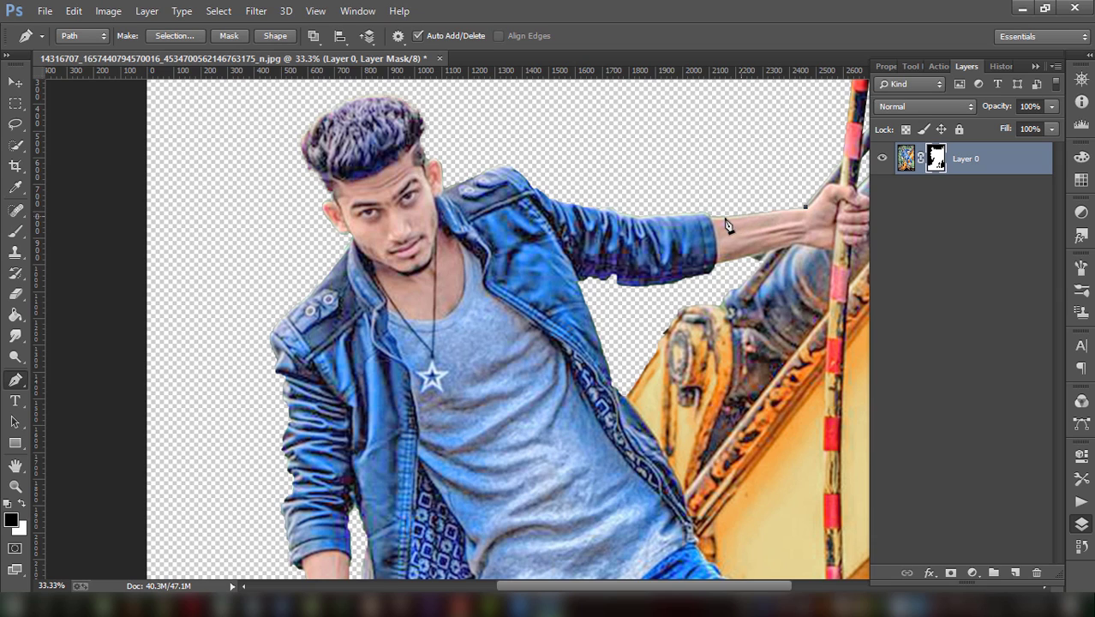
click(741, 216)
drag(586, 174, 623, 166)
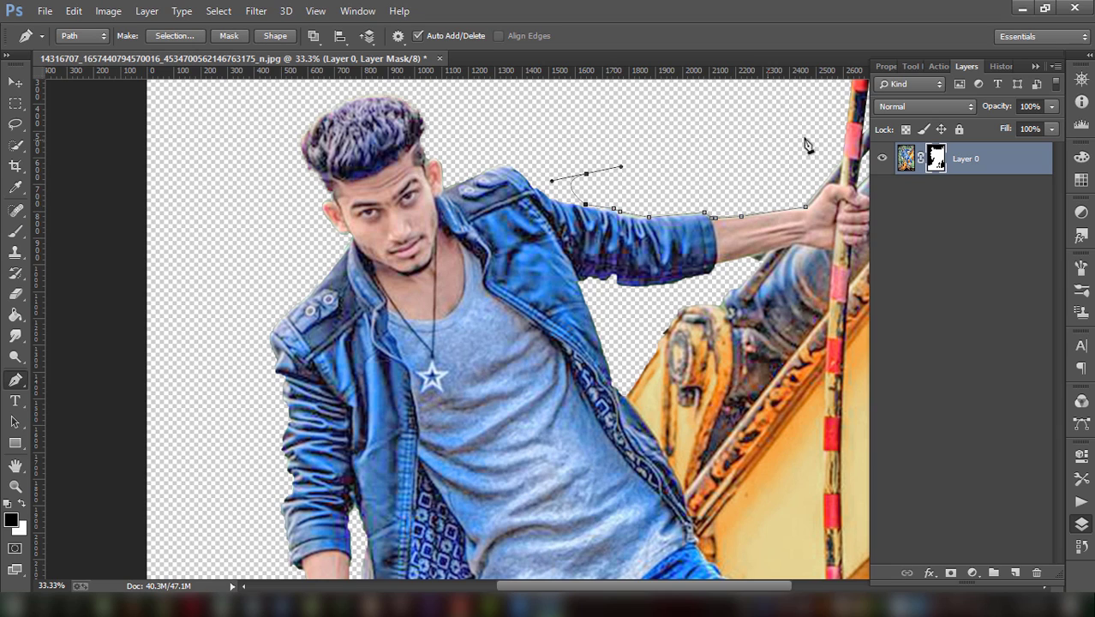
click(809, 137)
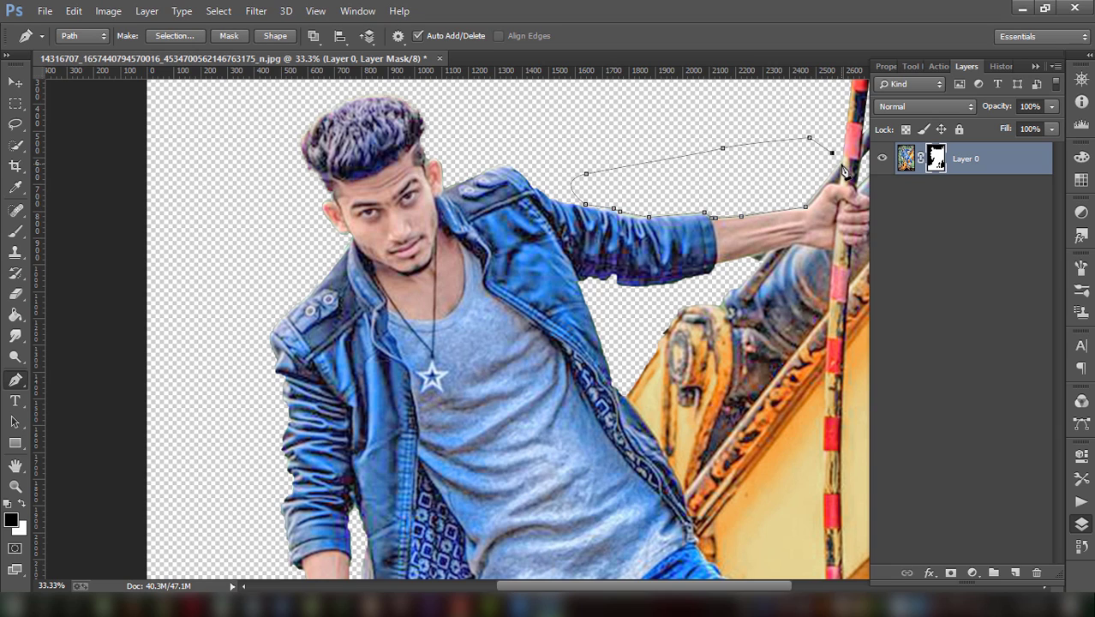
click(842, 164)
click(807, 208)
- Turn the path into a selection, paint it black on the mask, then deselect
right_click(795, 196)
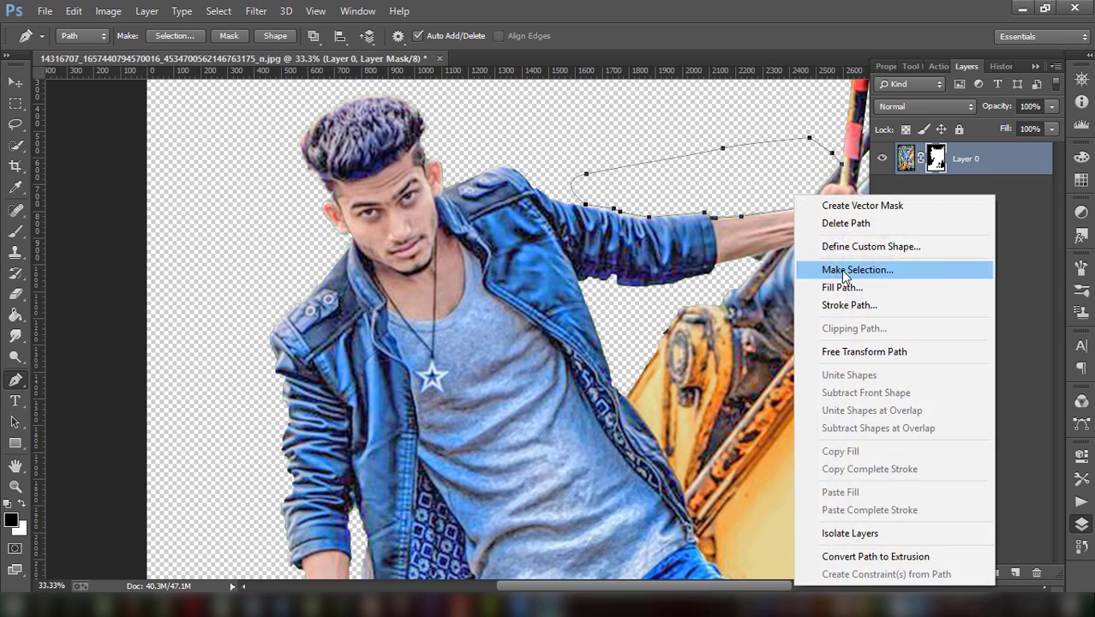
click(841, 270)
click(635, 169)
key(b)
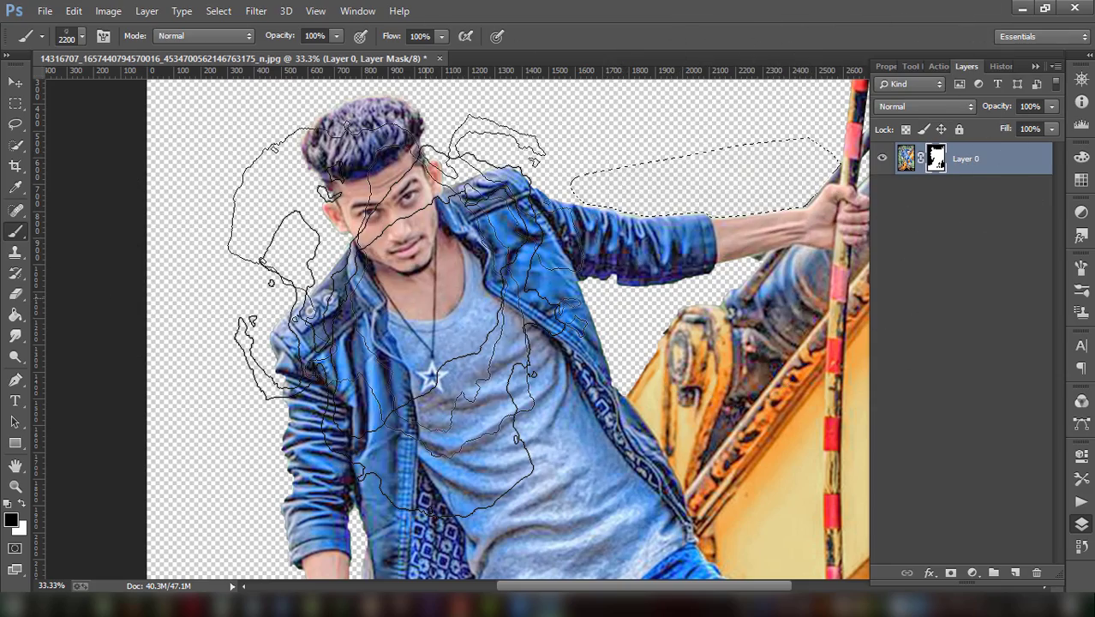
key(ctrl+d)
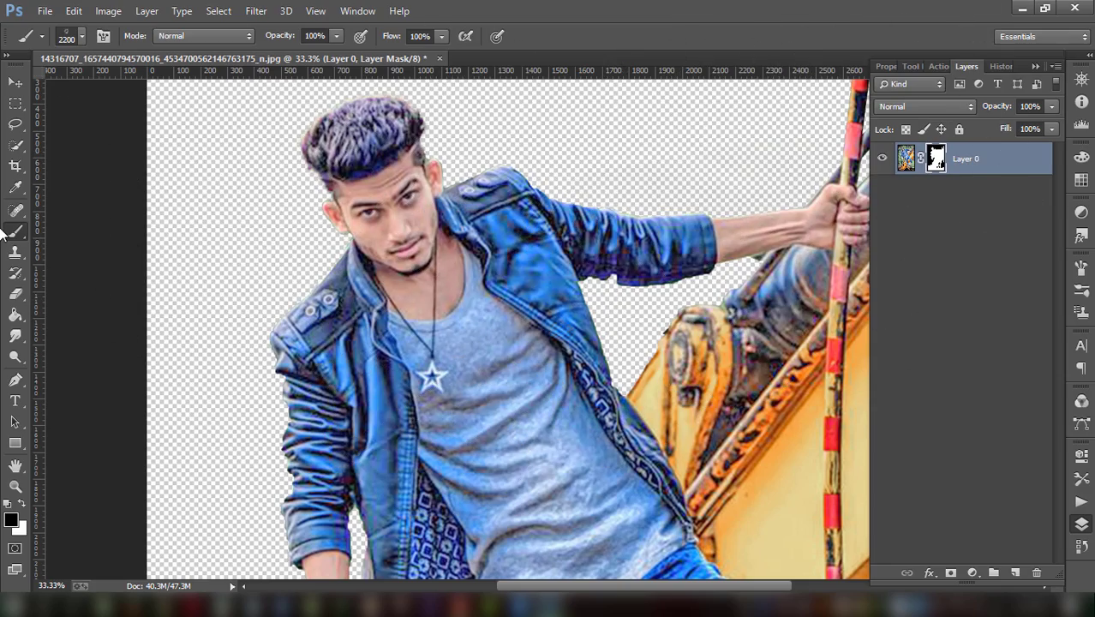
key(ctrl+minus)
key(ctrl+minus)
key(ctrl+minus)
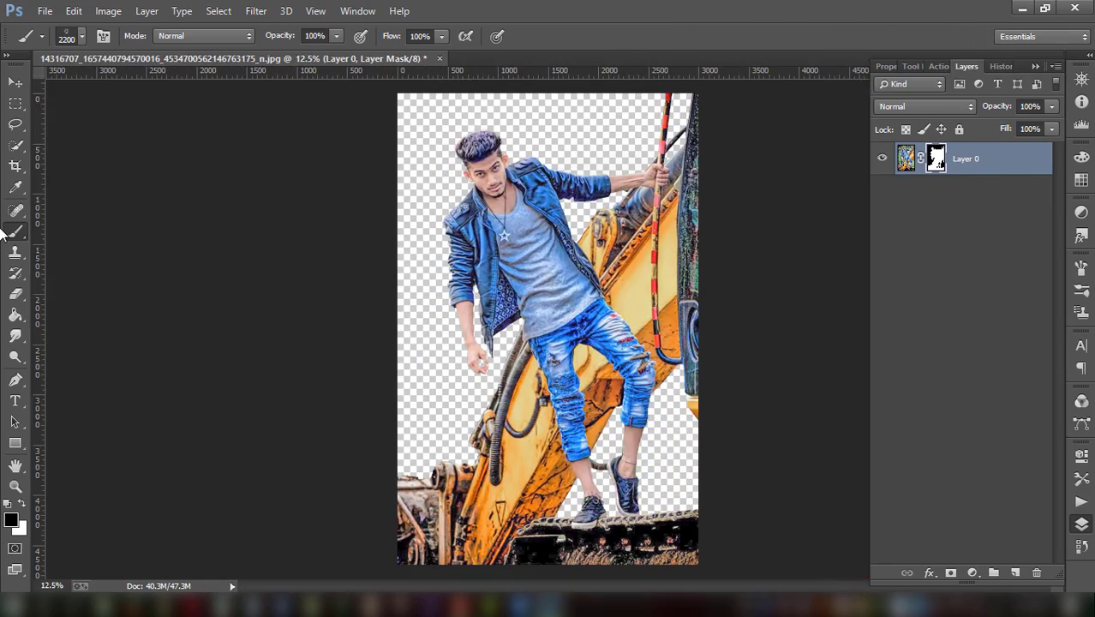
- Apply Layer 0's mask and lift the shadows with Shadows/Highlights
right_click(938, 164)
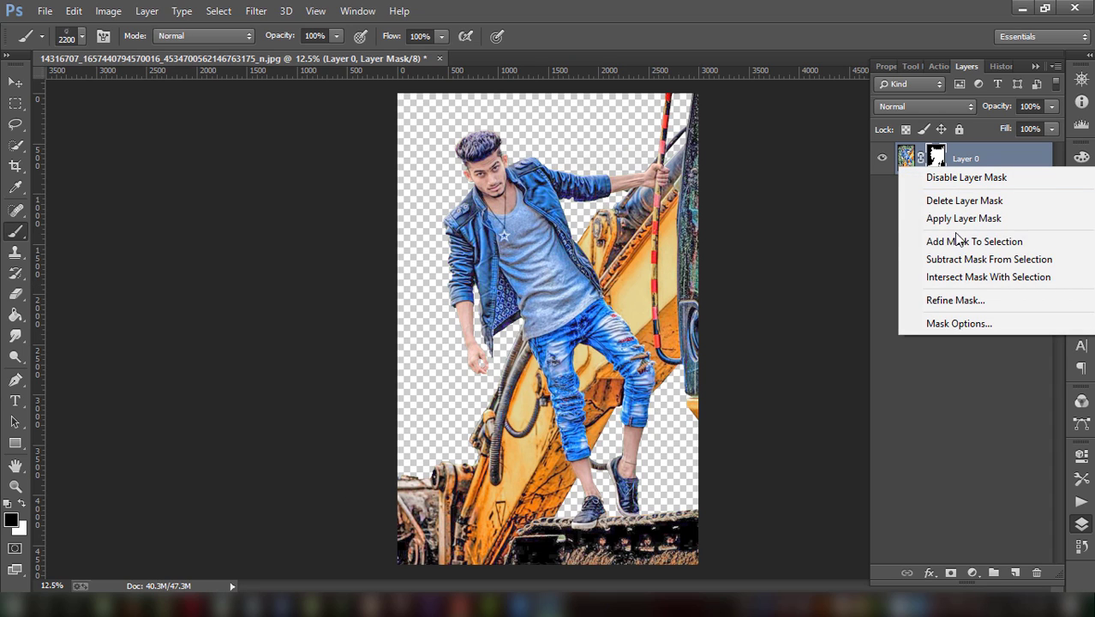
click(951, 220)
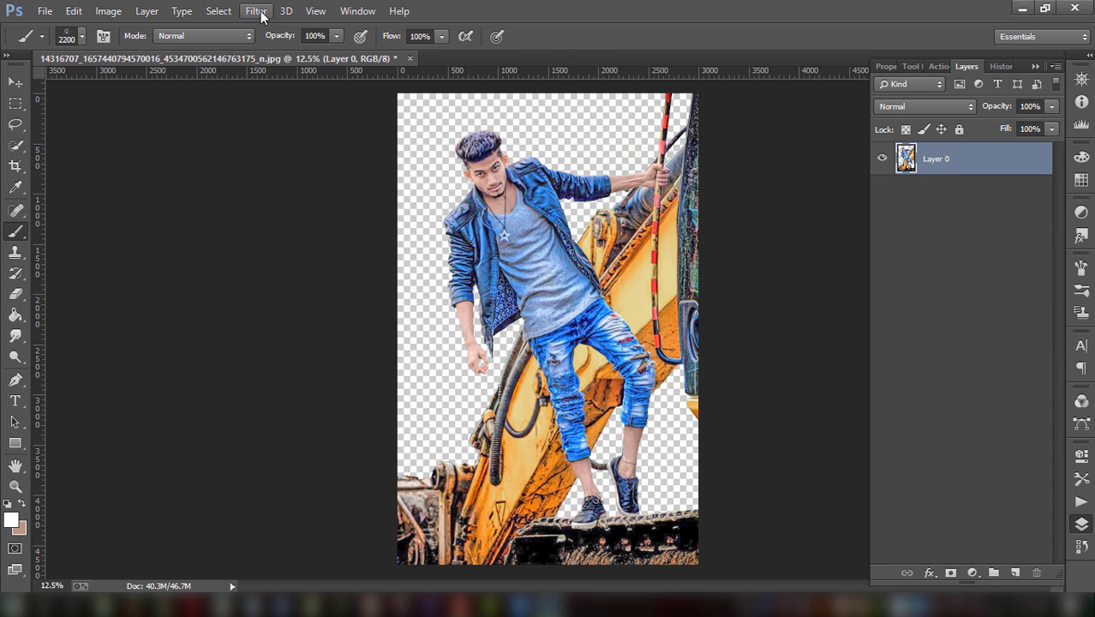
click(108, 12)
mouse_move(132, 53)
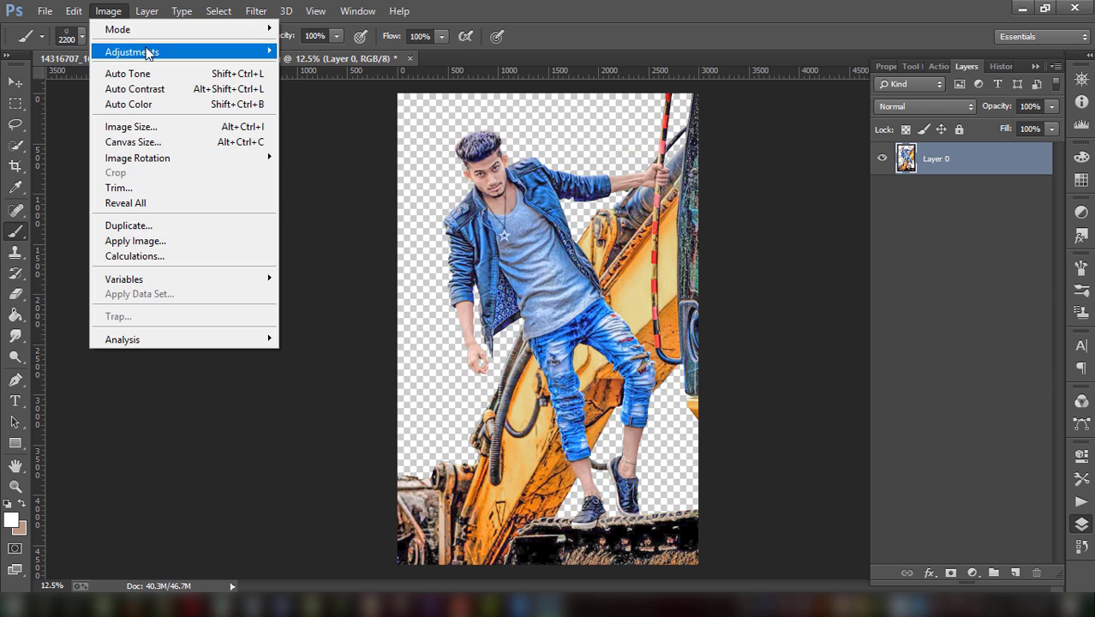
click(387, 317)
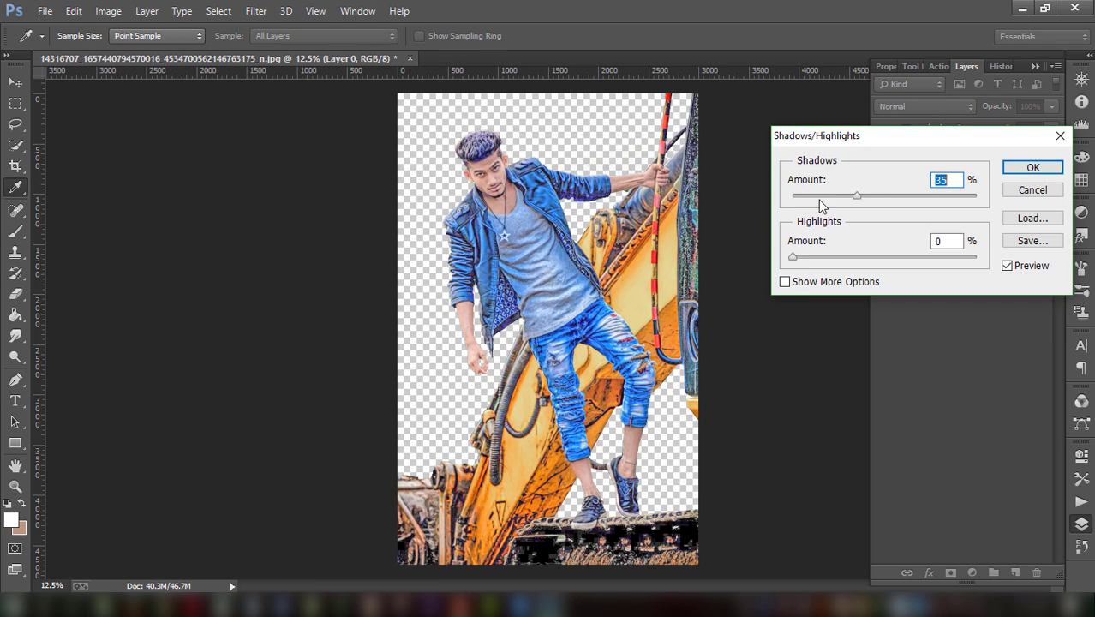
mouse_move(821, 196)
mouse_down()
mouse_move(871, 196)
mouse_move(800, 197)
mouse_up()
click(1008, 175)
- In Camera Raw Filter, raise Clarity, Blacks and Whites
key(b)
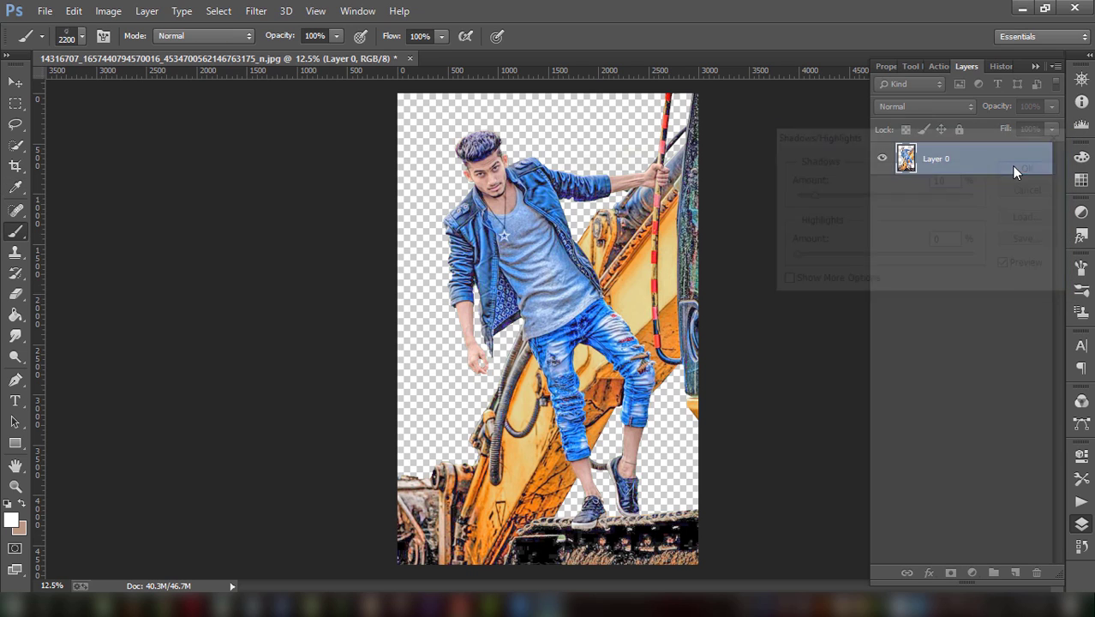
click(255, 10)
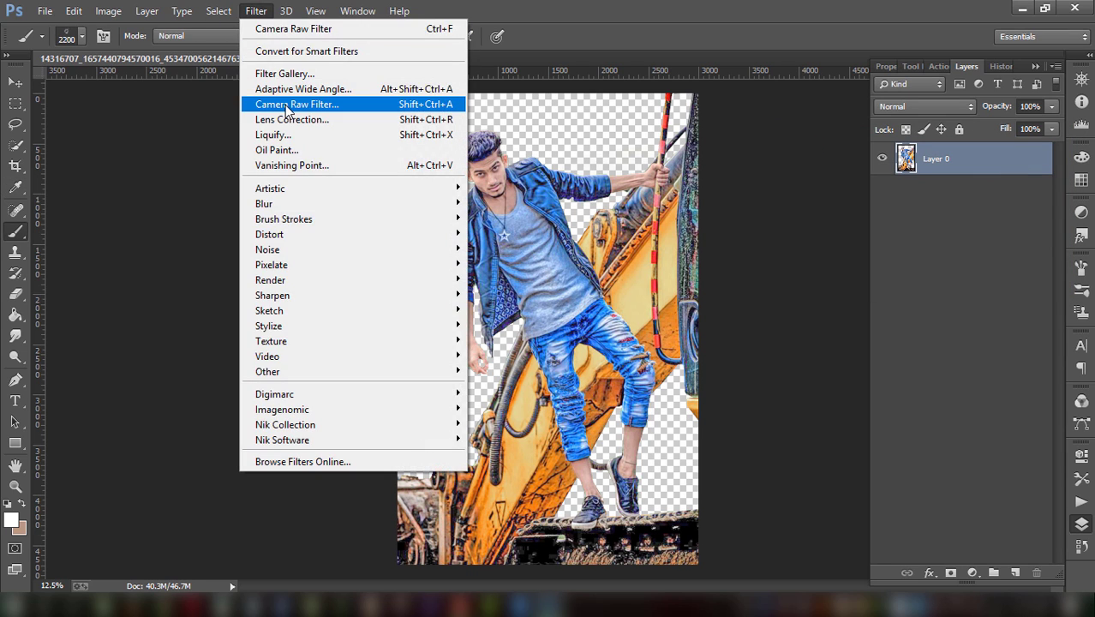
click(291, 103)
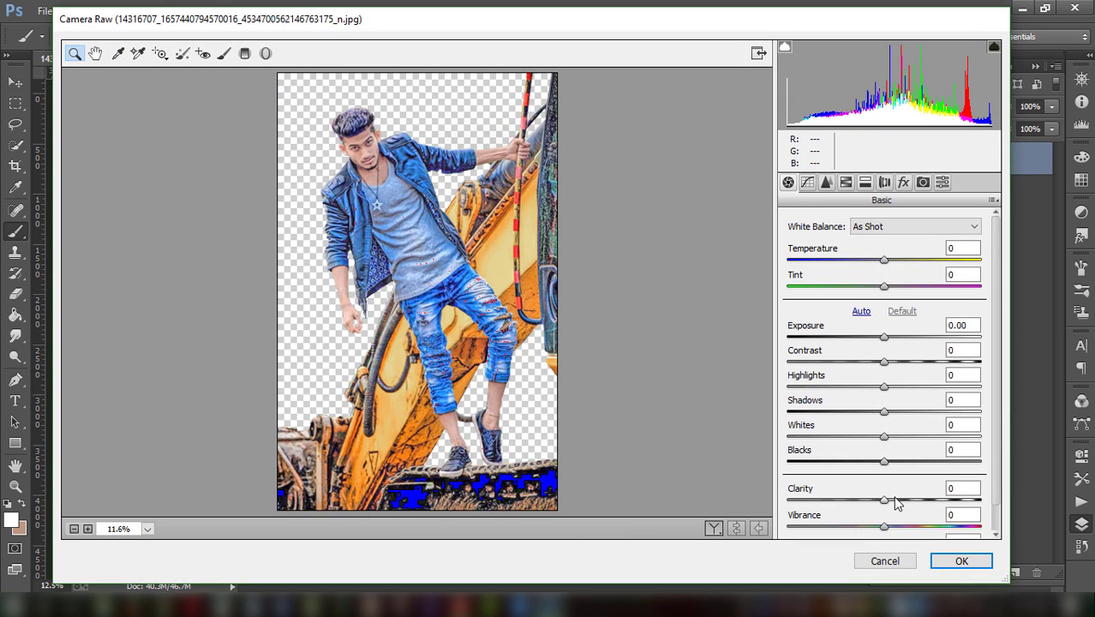
drag(896, 504, 911, 502)
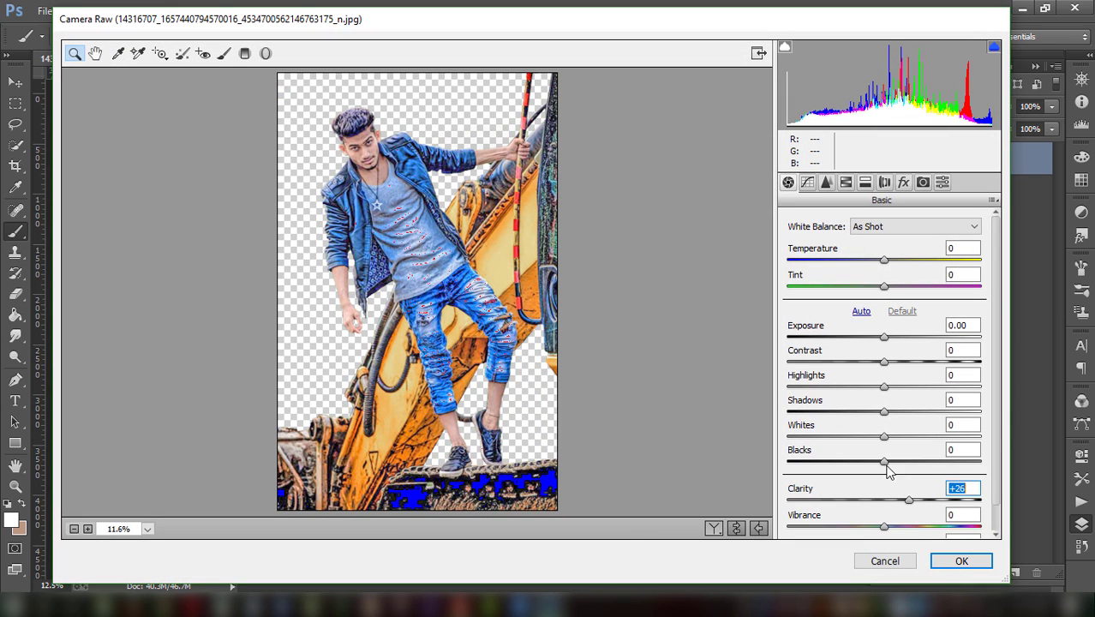
drag(885, 463, 931, 463)
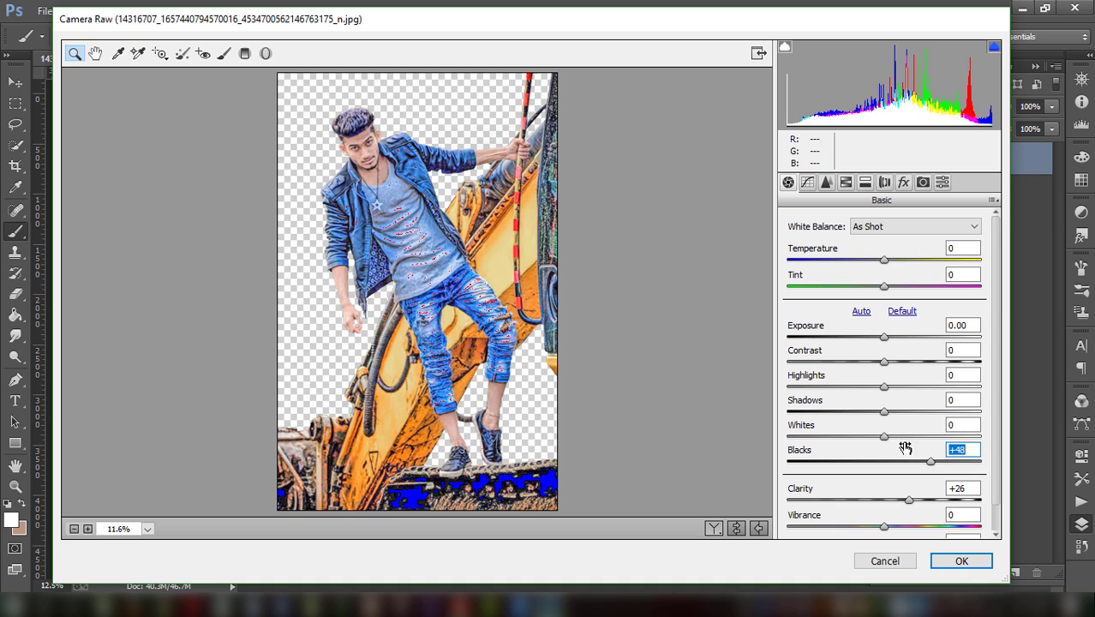
mouse_move(885, 436)
mouse_down()
mouse_move(902, 437)
mouse_move(876, 413)
mouse_move(864, 367)
mouse_move(876, 333)
mouse_up()
- Add sharpening and raise Oranges luminance in HSL, then apply the Camera Raw grade
click(826, 183)
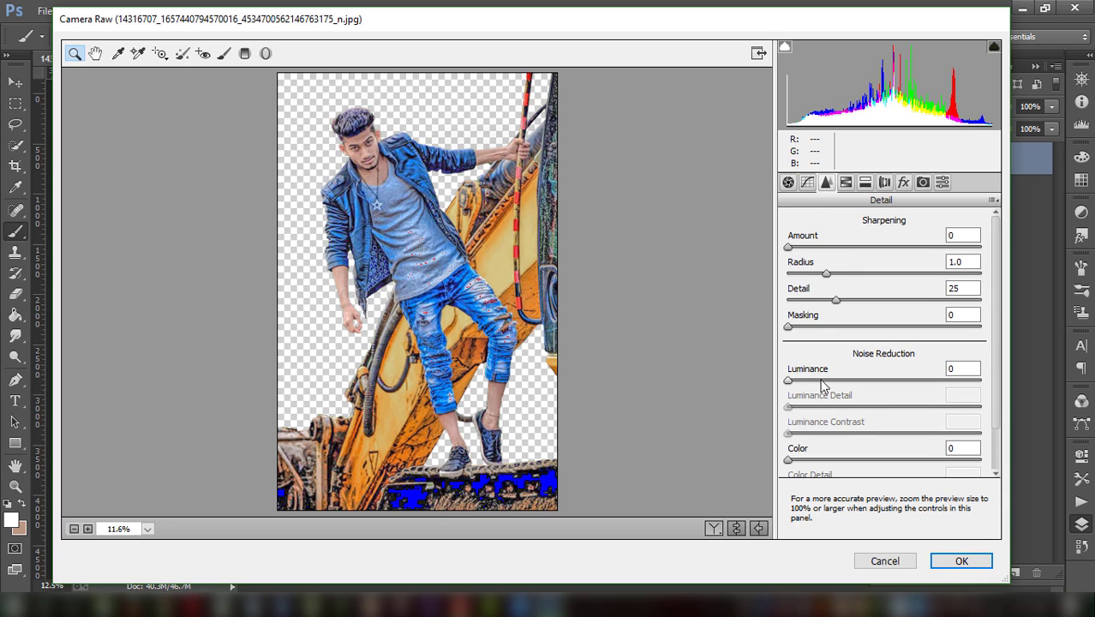
click(836, 247)
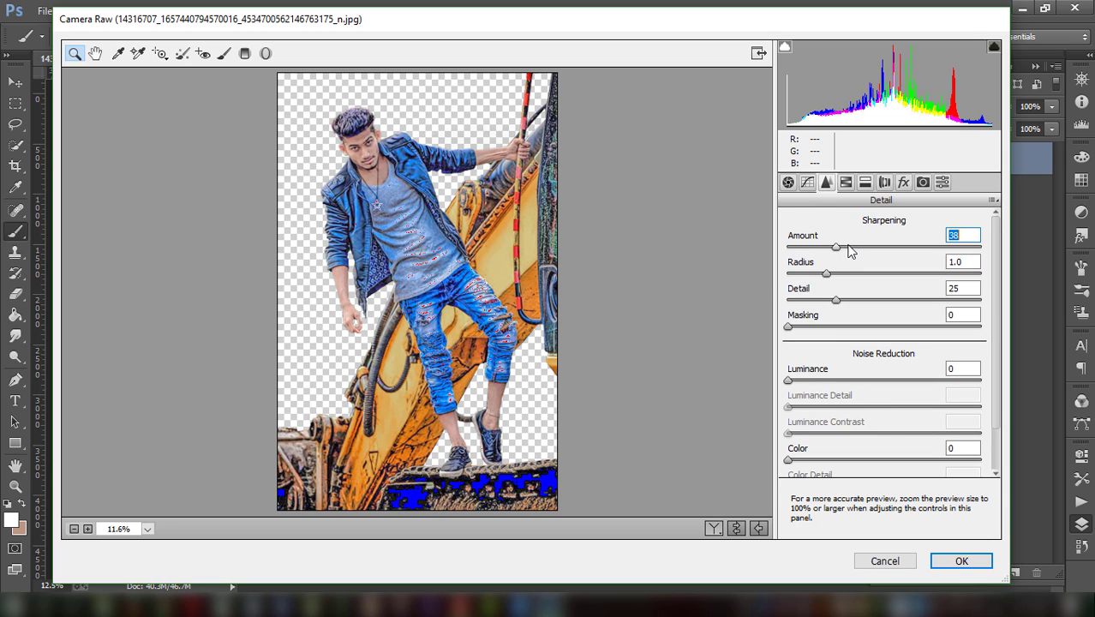
click(846, 182)
click(873, 245)
drag(889, 323, 918, 333)
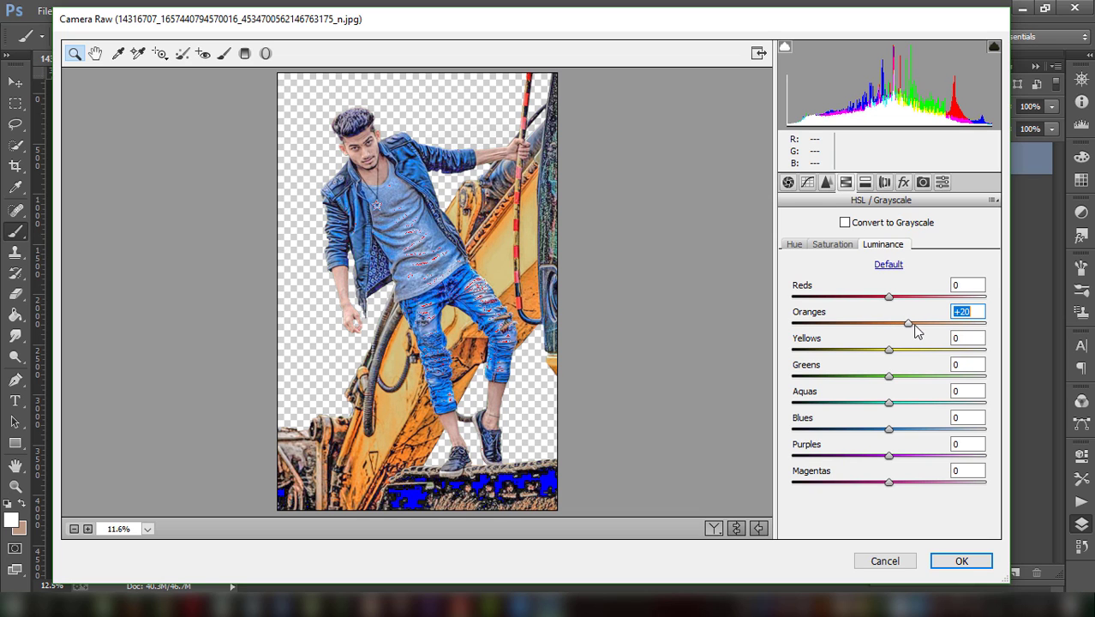
click(963, 562)
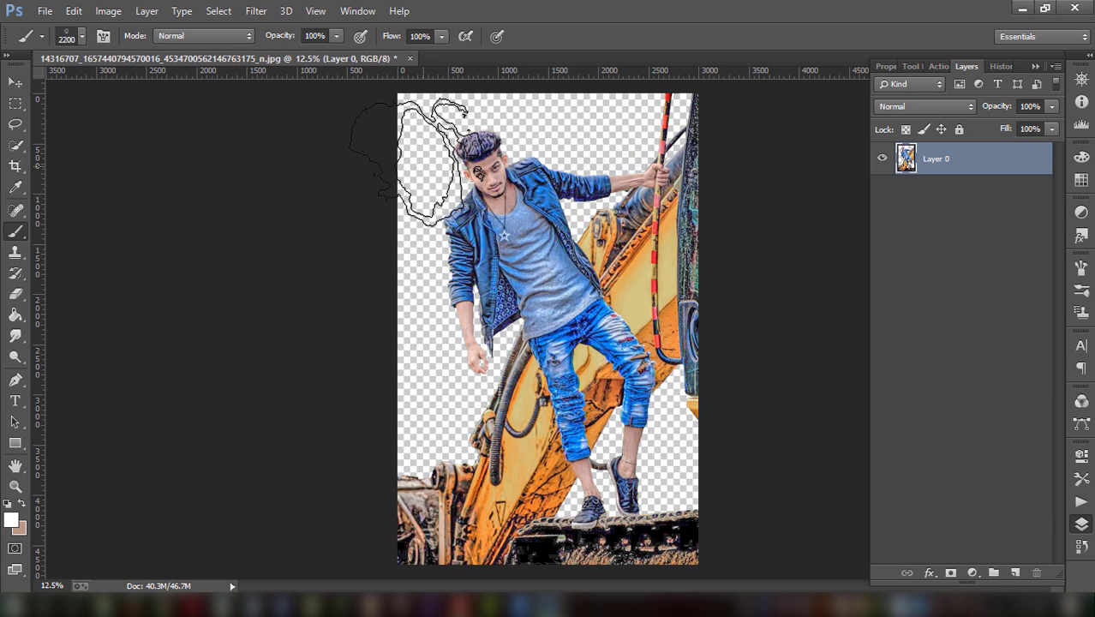
- Place-embed the blue wall with clouds photo from STOCK (E:)\BG into the document
click(47, 11)
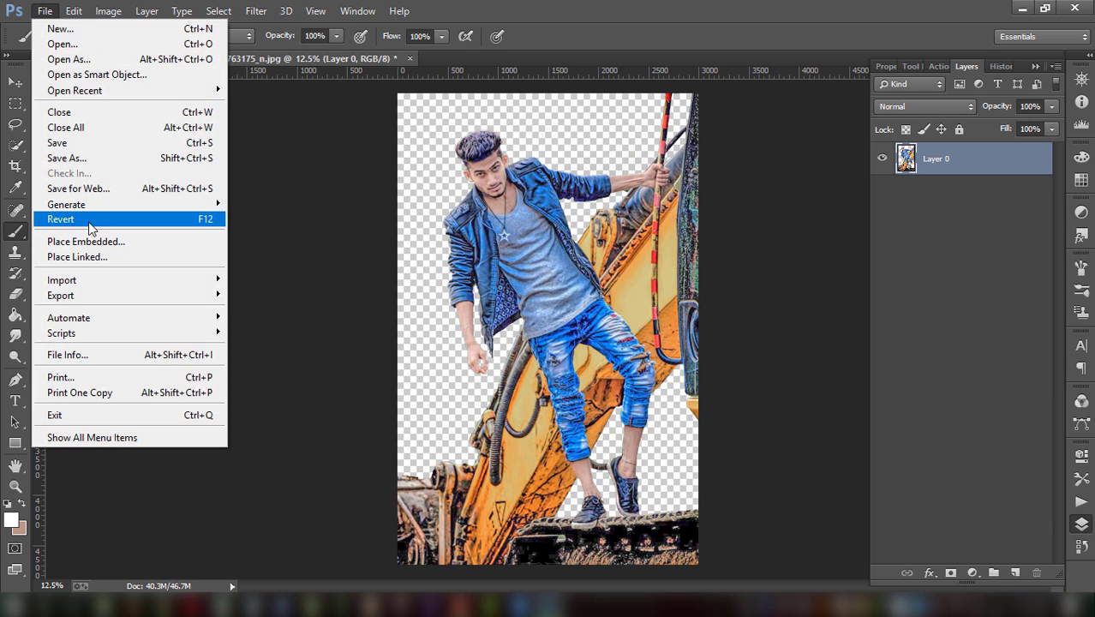
click(125, 245)
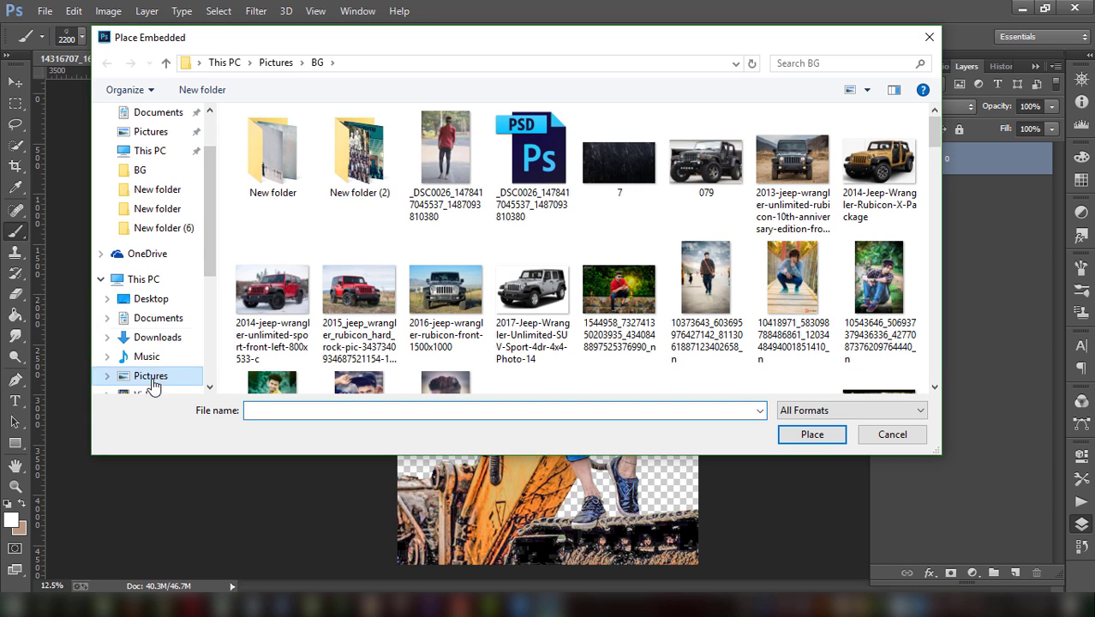
scroll(154, 343, down, 2)
click(159, 356)
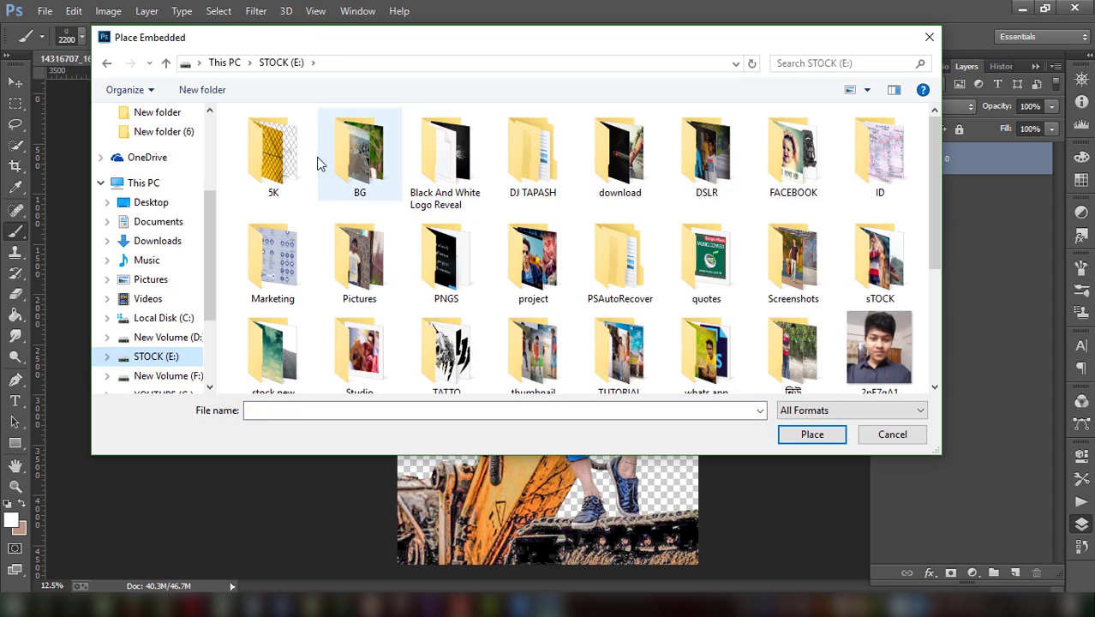
double_click(360, 154)
drag(933, 144, 928, 194)
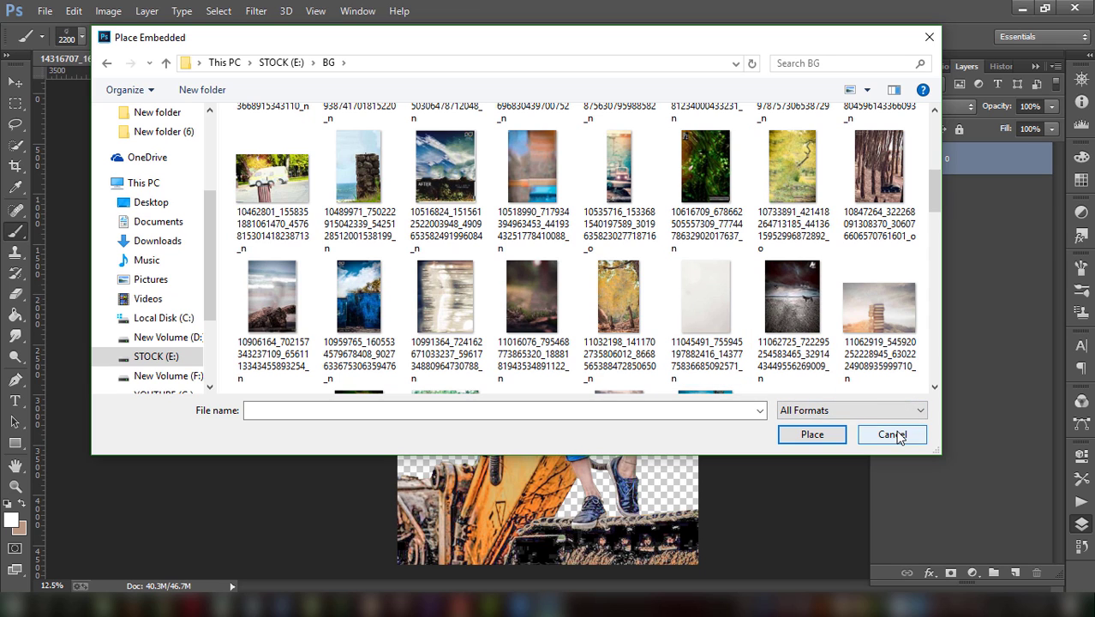
click(371, 319)
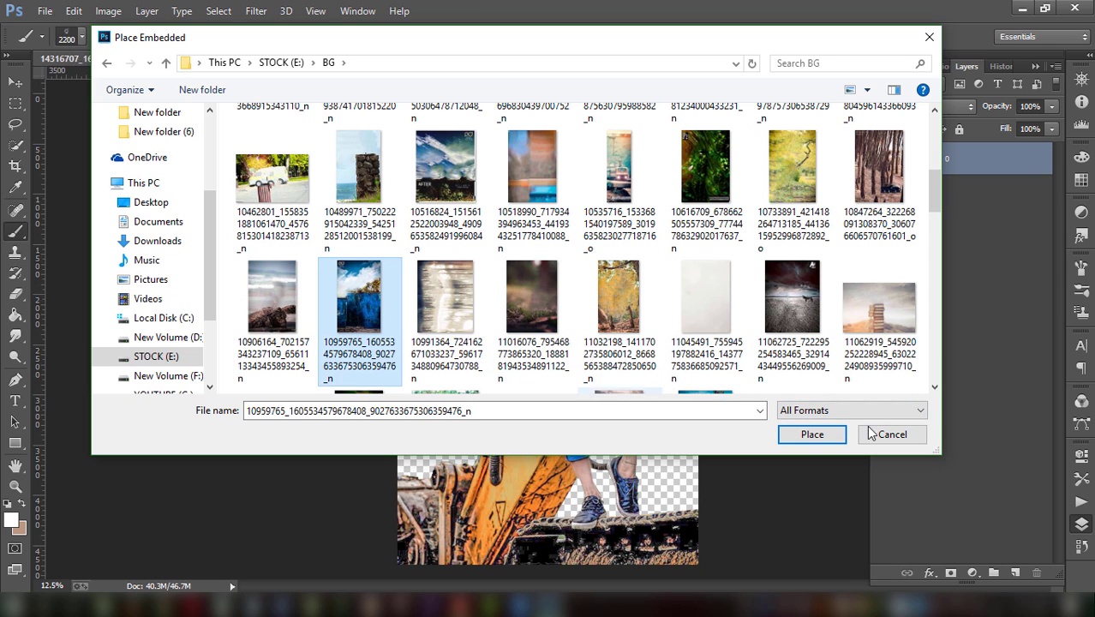
click(813, 435)
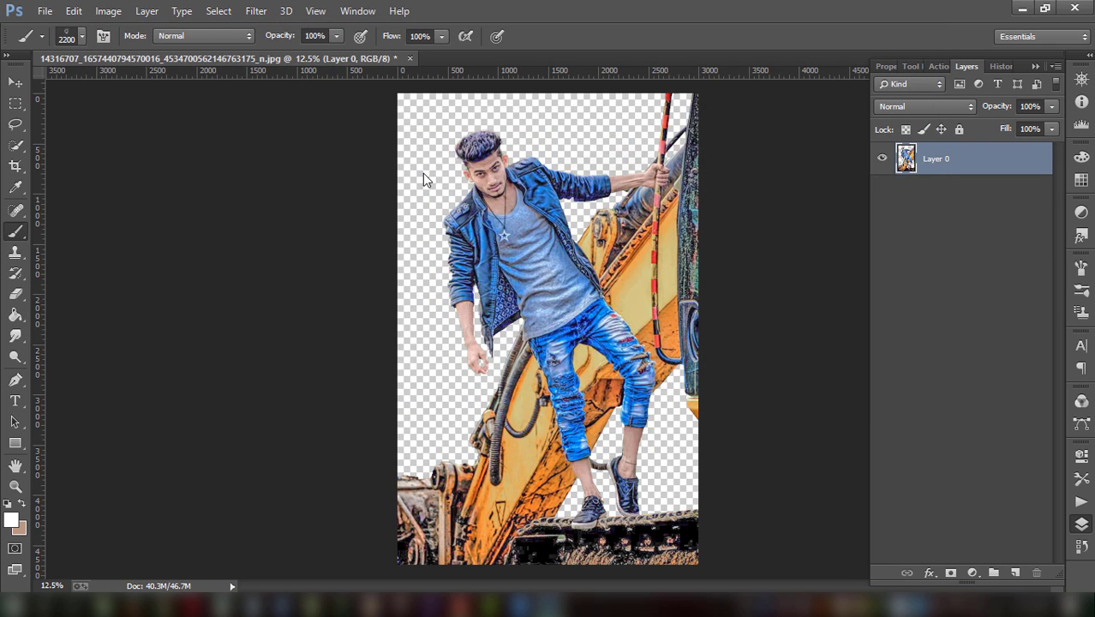
right_click(533, 293)
click(566, 298)
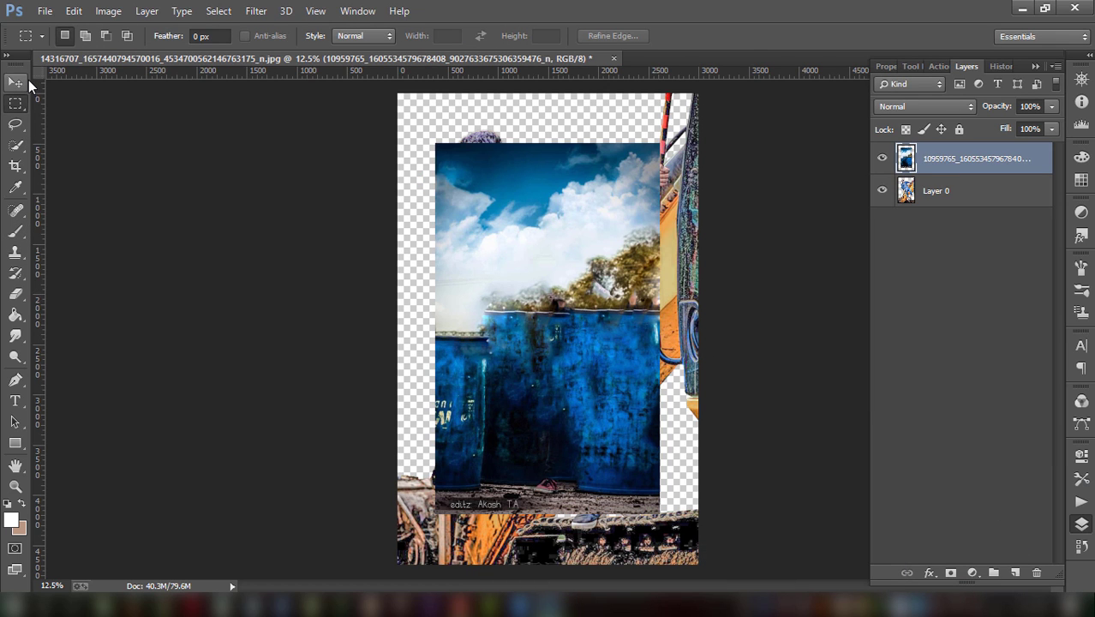
- Enlarge the placed backdrop photo to fill the canvas
key(Return)
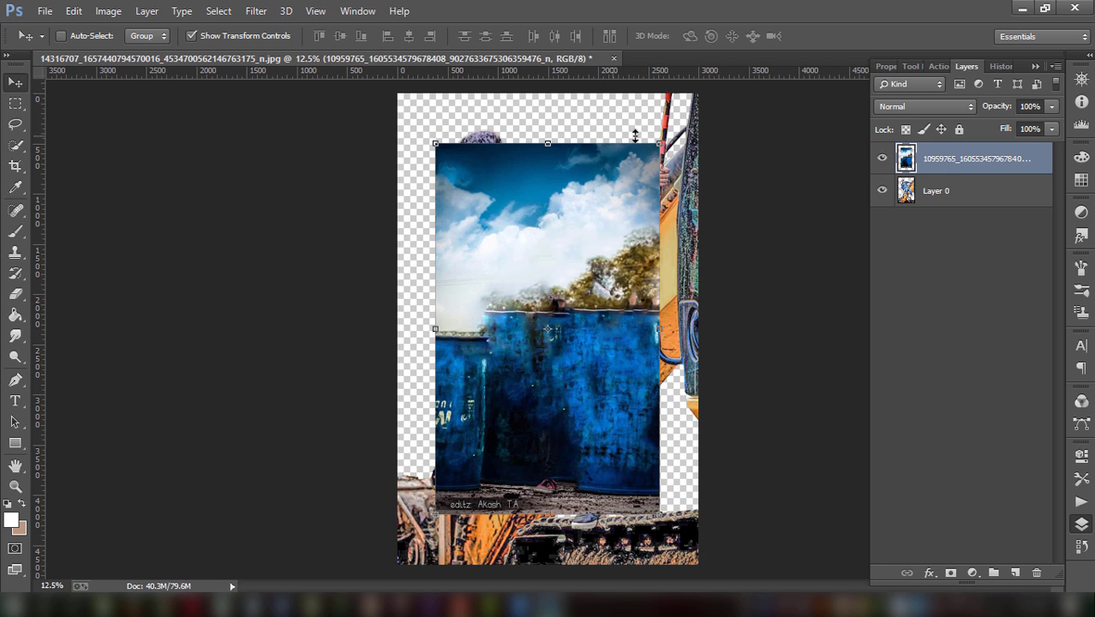
drag(662, 157, 705, 89)
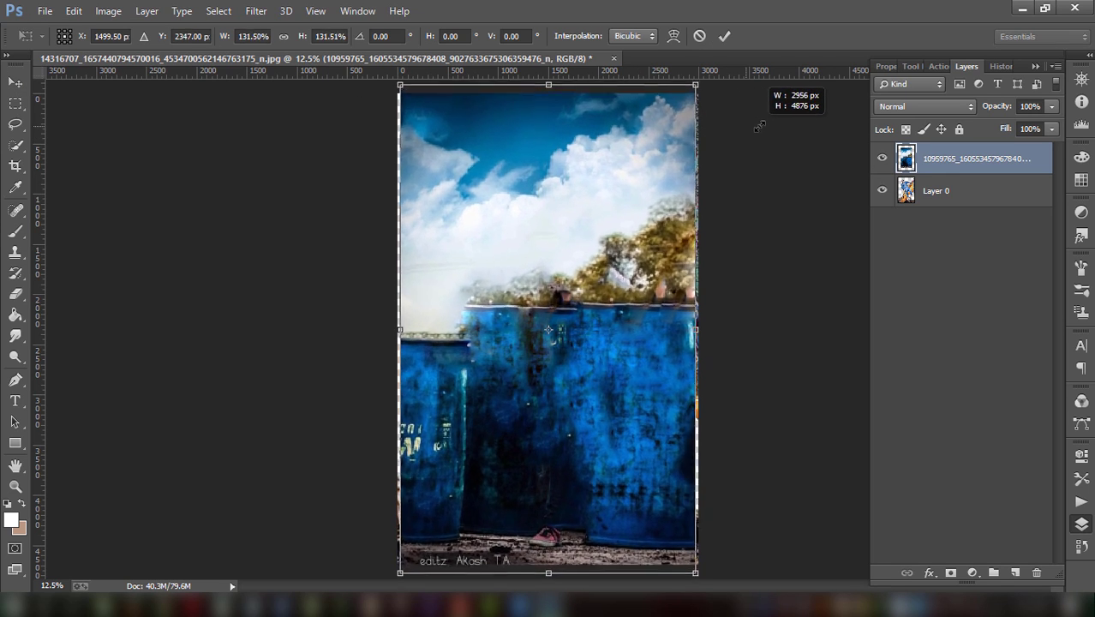
right_click(595, 166)
click(728, 36)
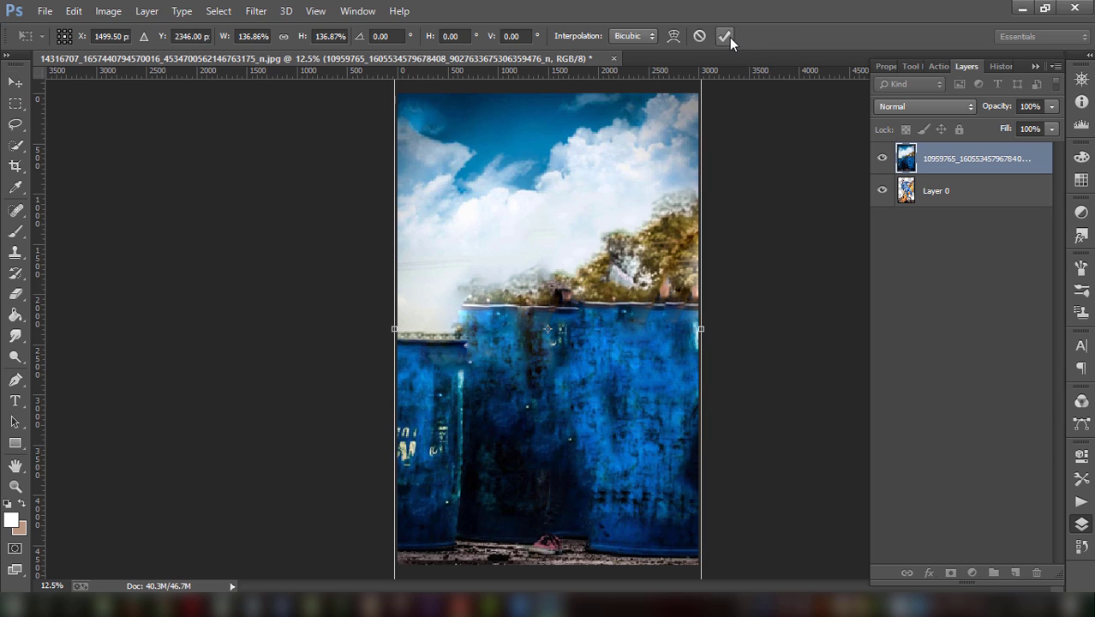
- Move the backdrop layer beneath Layer 0 and nudge it slightly upward
drag(930, 265, 943, 206)
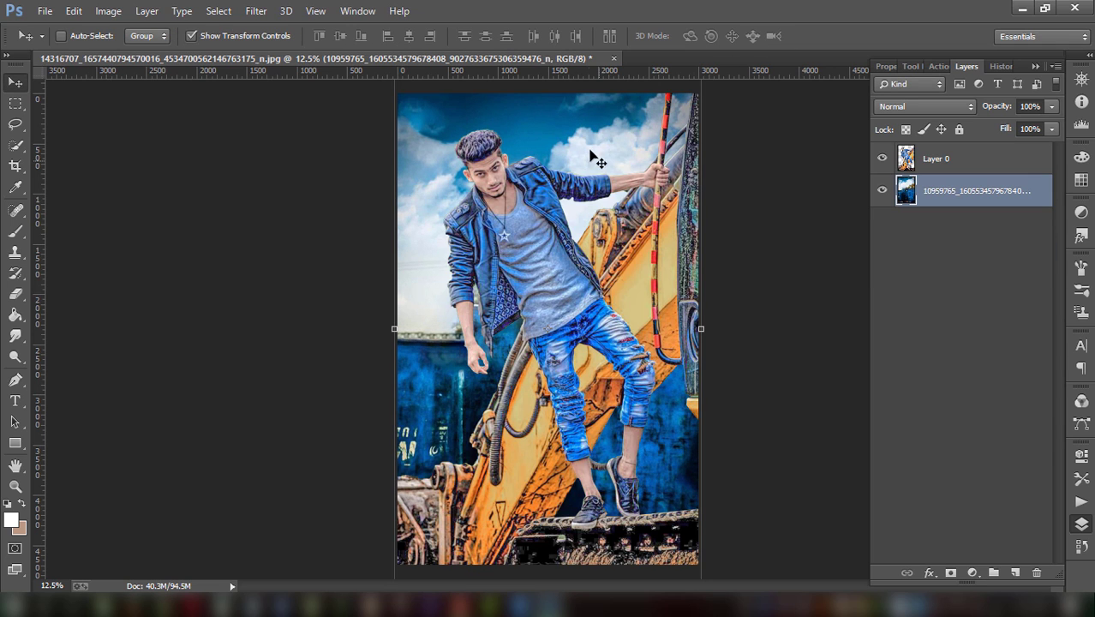
mouse_move(583, 120)
mouse_down()
mouse_move(570, 158)
mouse_move(579, 169)
mouse_up()
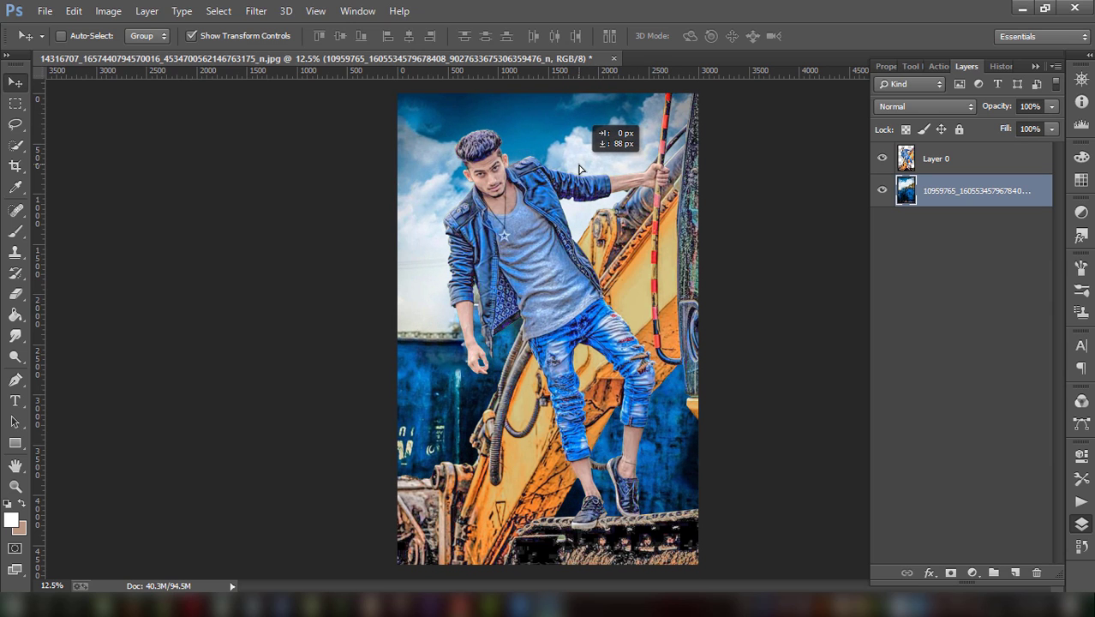
drag(579, 169, 583, 159)
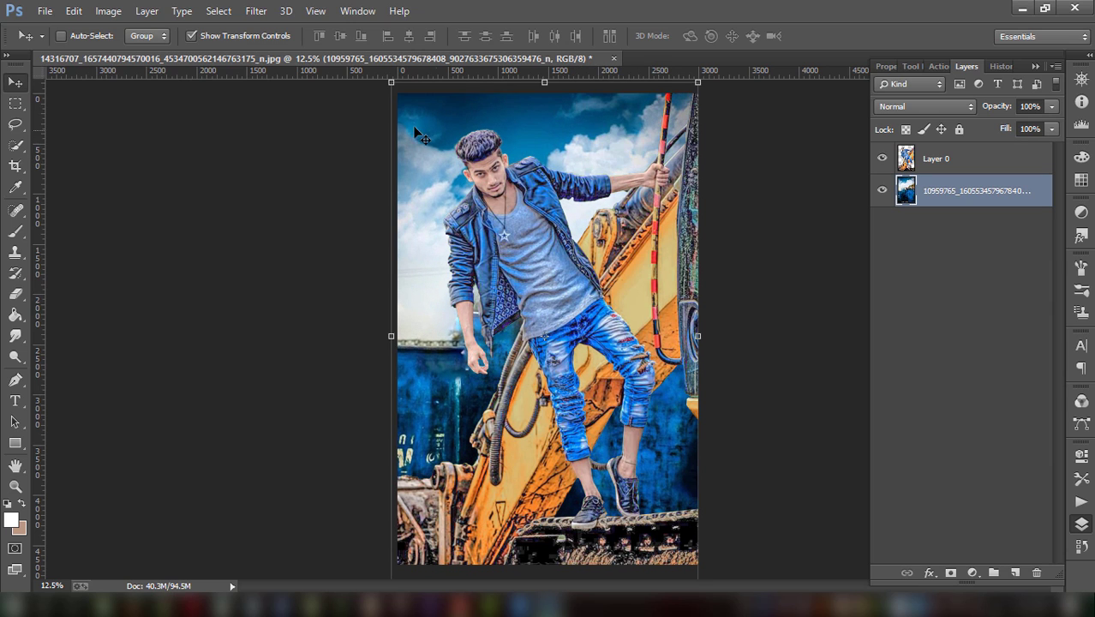
- Lift the backdrop's shadows with Shadows/Highlights
click(107, 10)
click(417, 317)
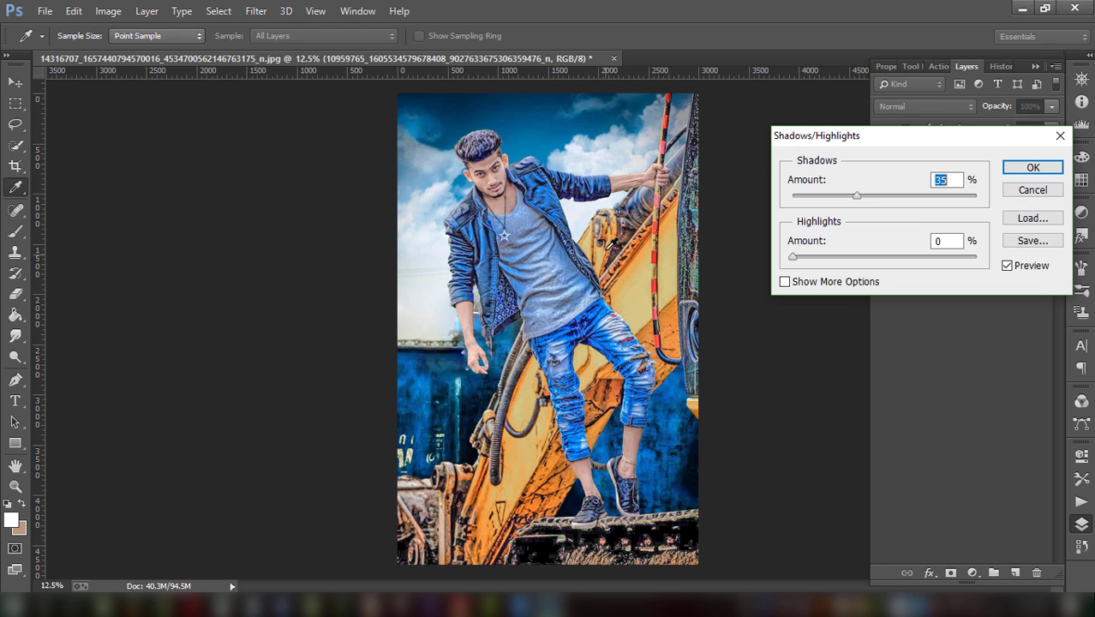
click(1032, 167)
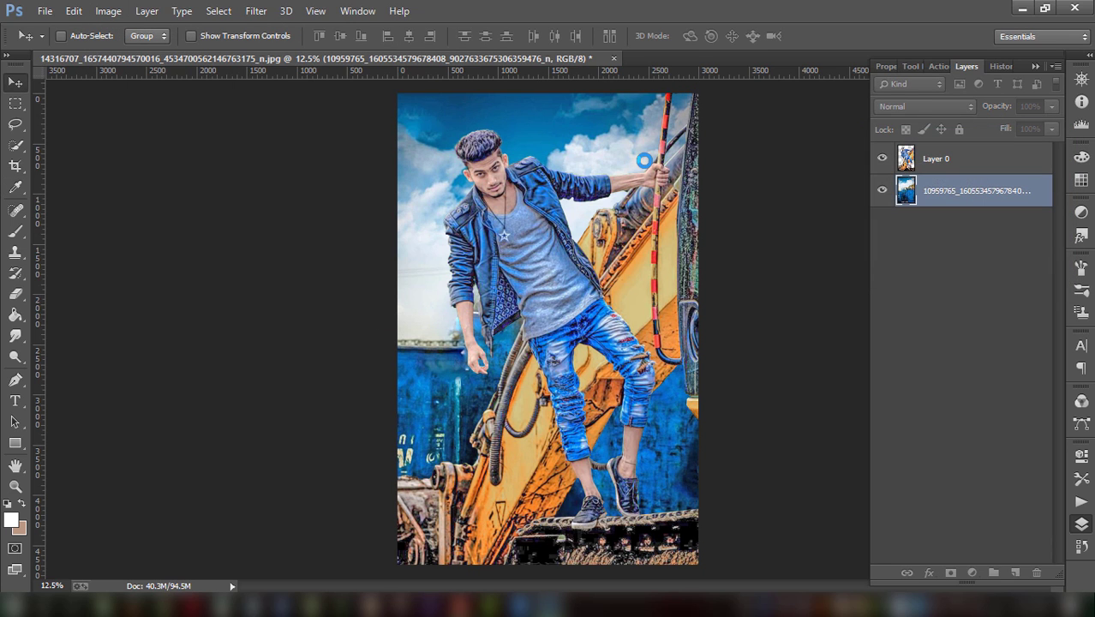
- Add a Tilt-Shift blur, positioning the focus band on the man and raising blur strength
click(257, 11)
mouse_move(264, 203)
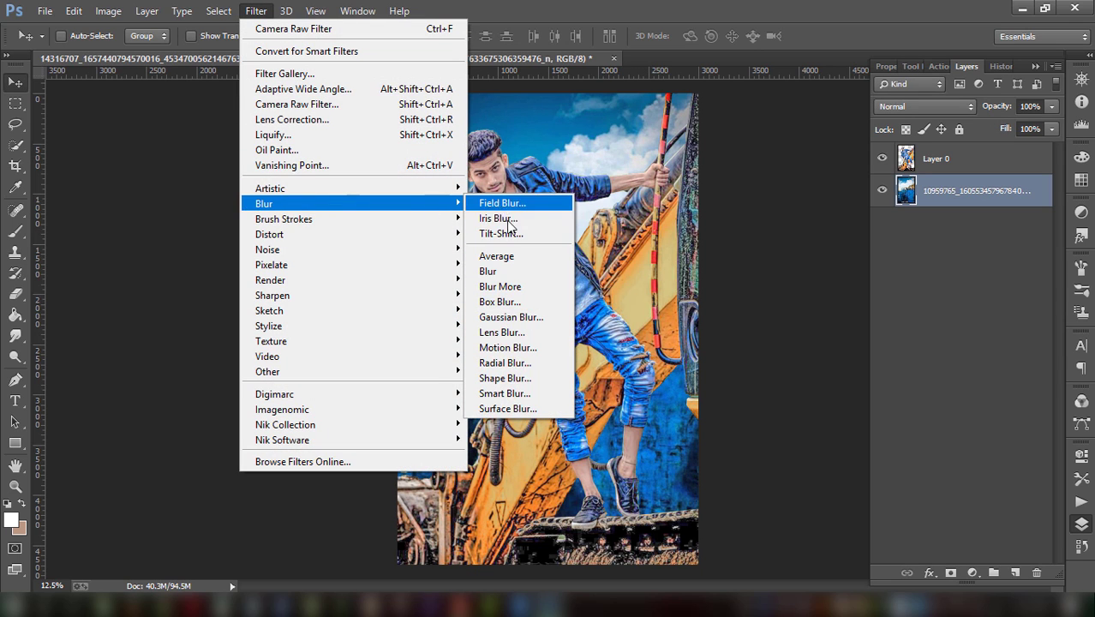
click(515, 233)
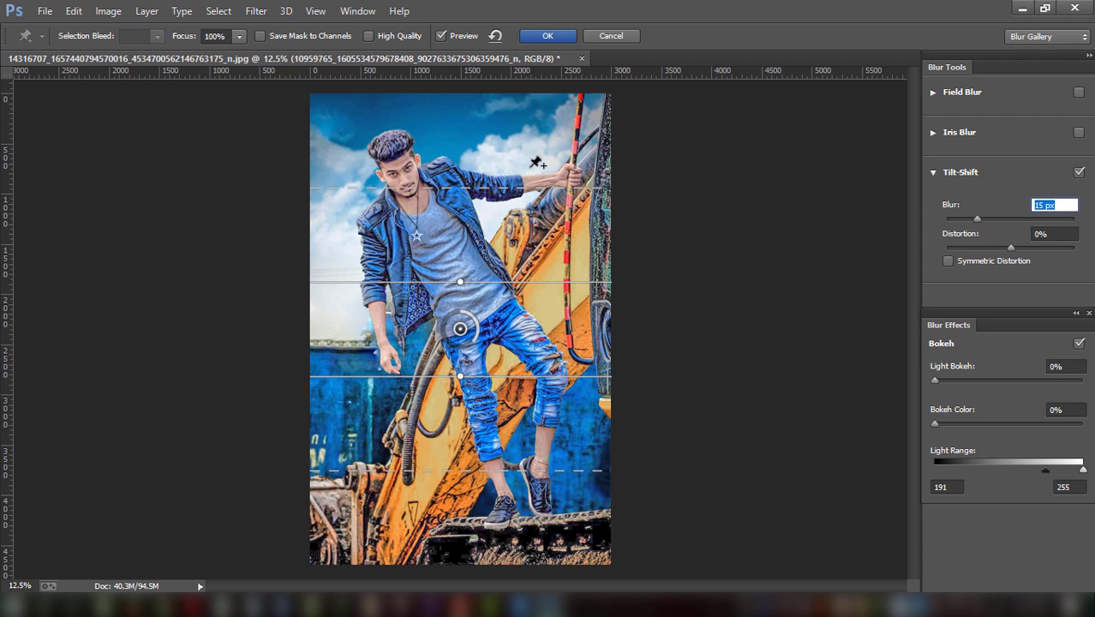
drag(536, 154, 446, 150)
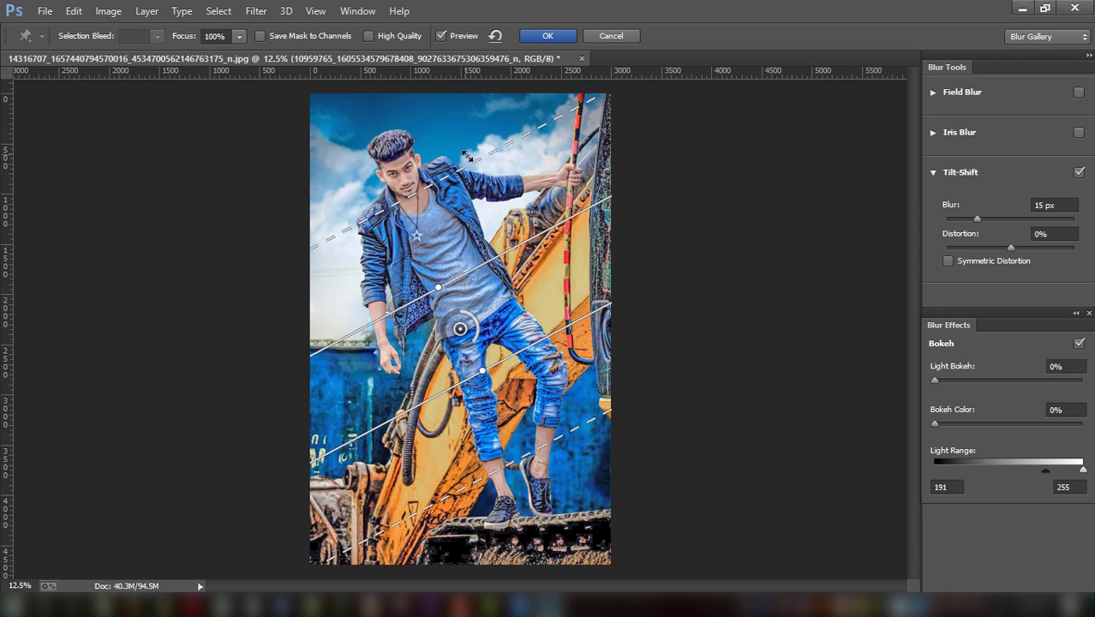
mouse_move(977, 220)
mouse_down()
mouse_move(997, 220)
mouse_move(972, 220)
mouse_up()
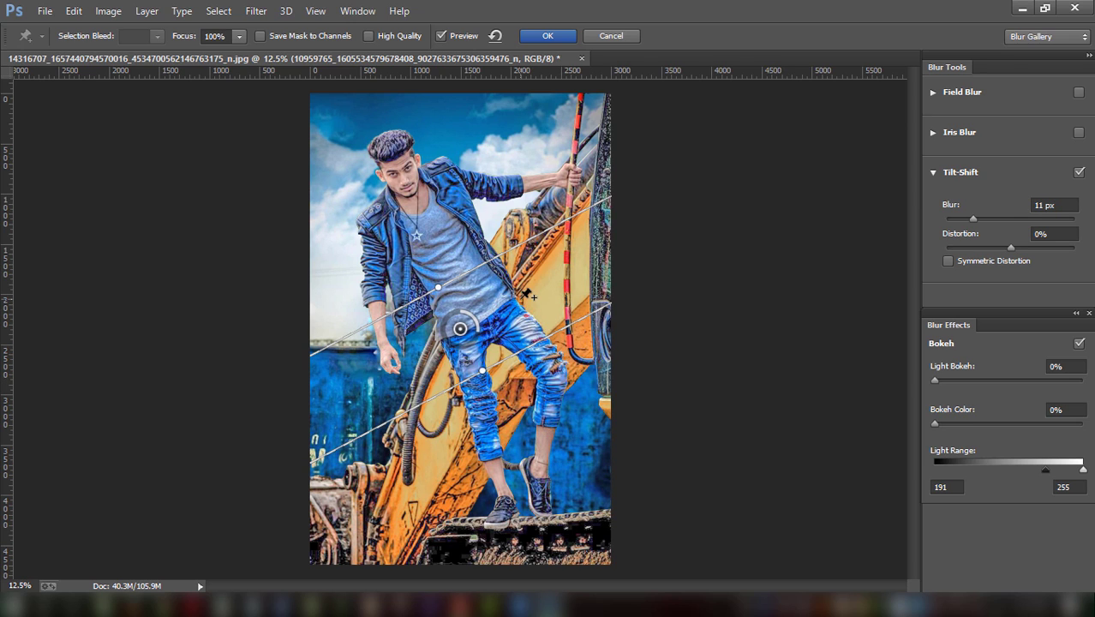
drag(460, 328, 415, 255)
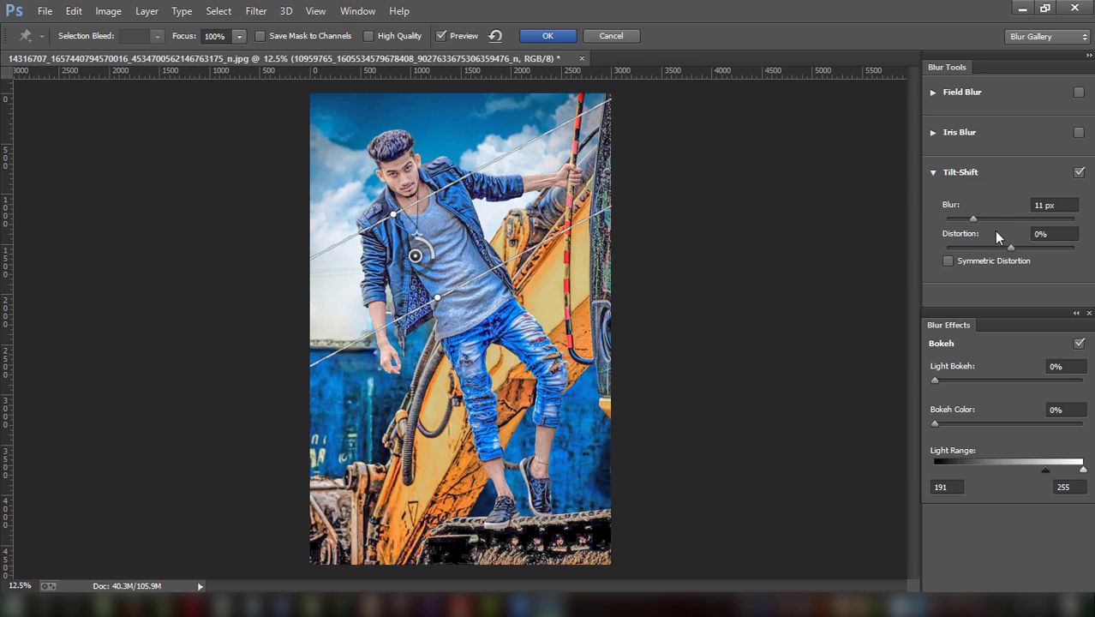
drag(974, 219, 1000, 219)
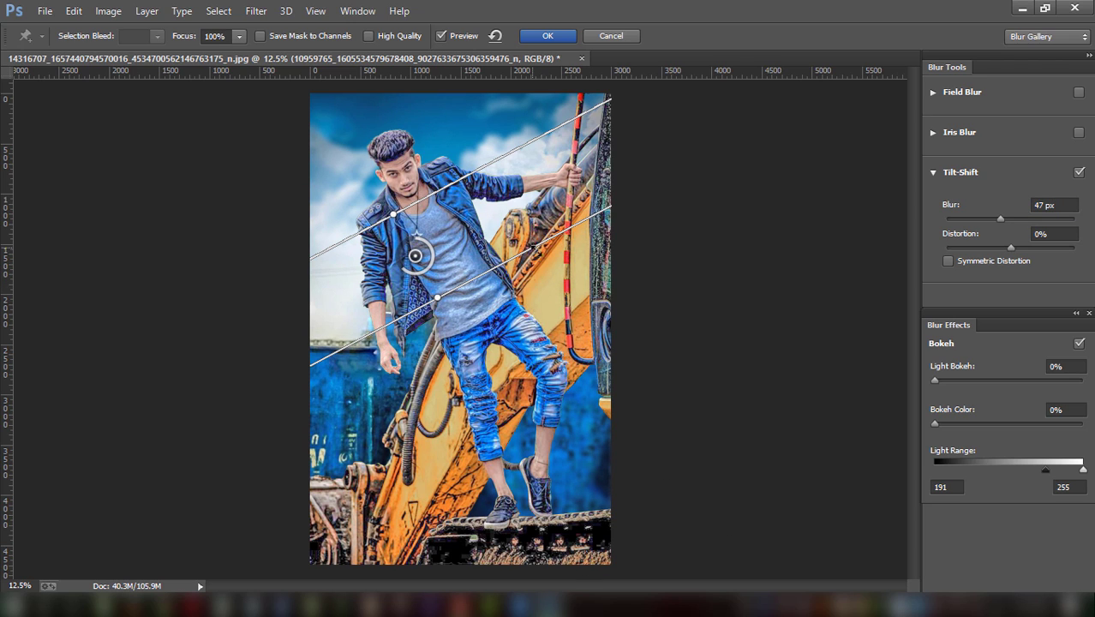
drag(534, 250, 776, 519)
- Level the focus band horizontally at the hips, set blur to 92 px and apply
drag(414, 255, 474, 331)
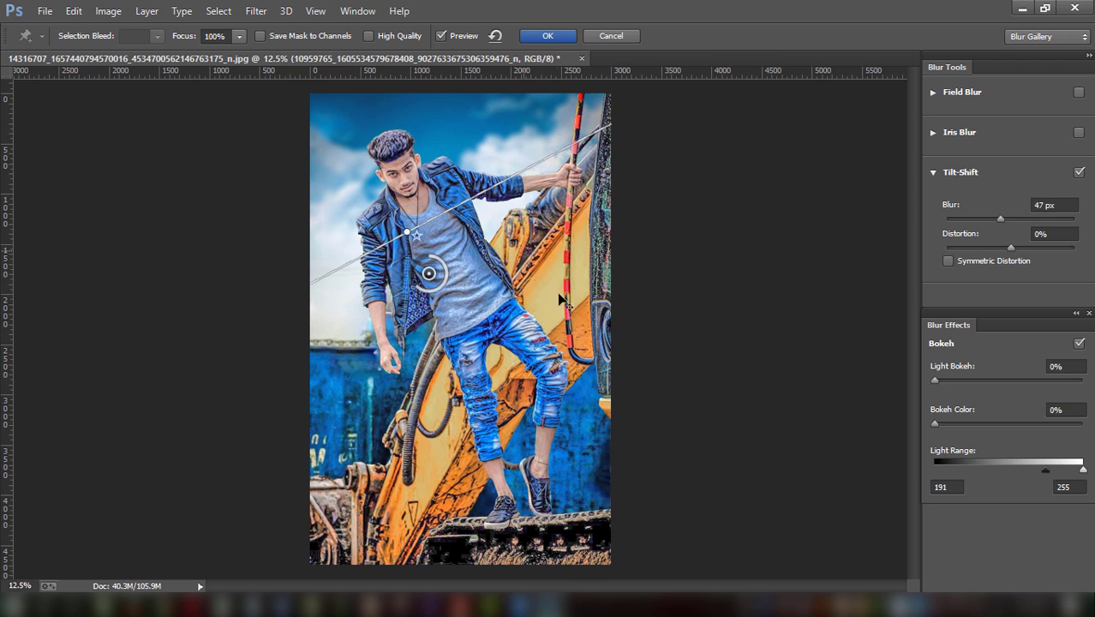
mouse_move(579, 328)
mouse_down()
mouse_move(514, 199)
mouse_move(533, 244)
mouse_up()
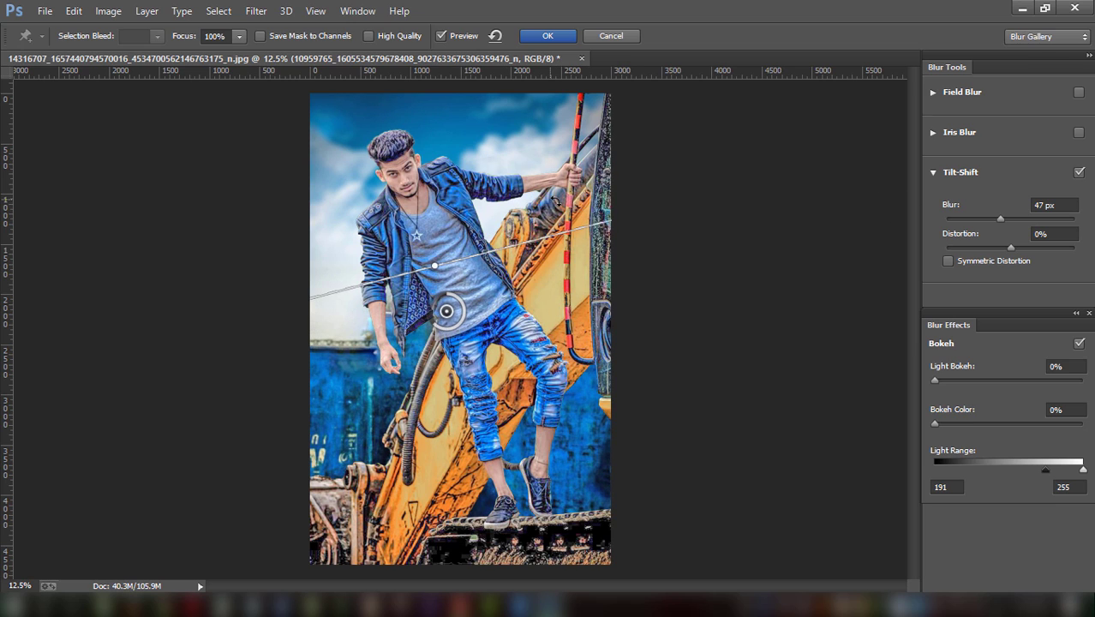
drag(446, 311, 444, 326)
drag(436, 266, 445, 278)
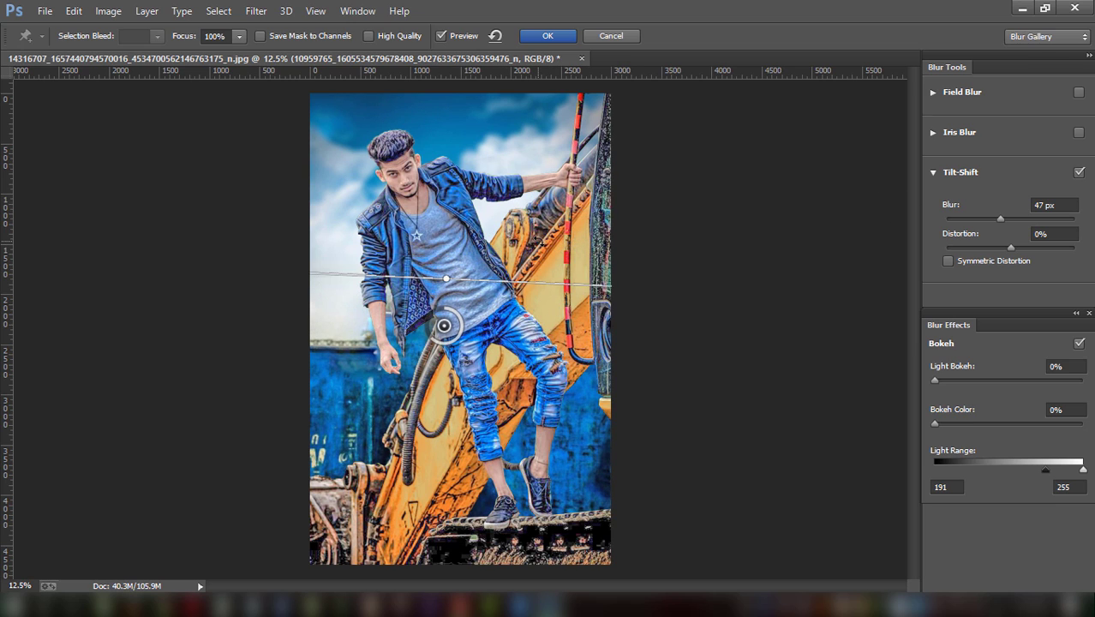
drag(493, 329, 494, 352)
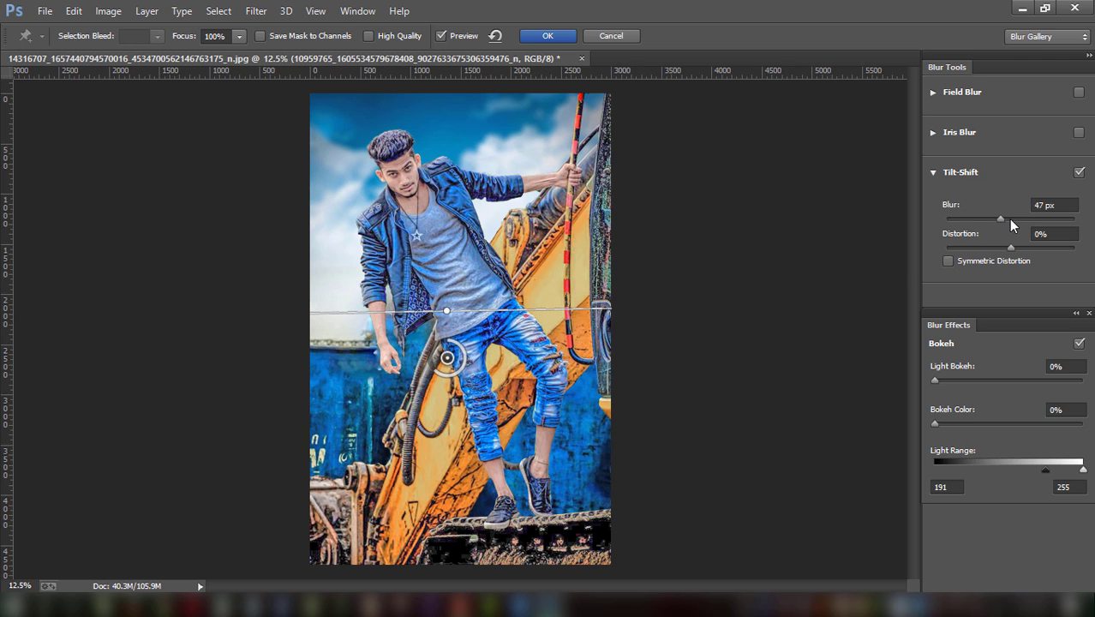
drag(1009, 218, 1013, 218)
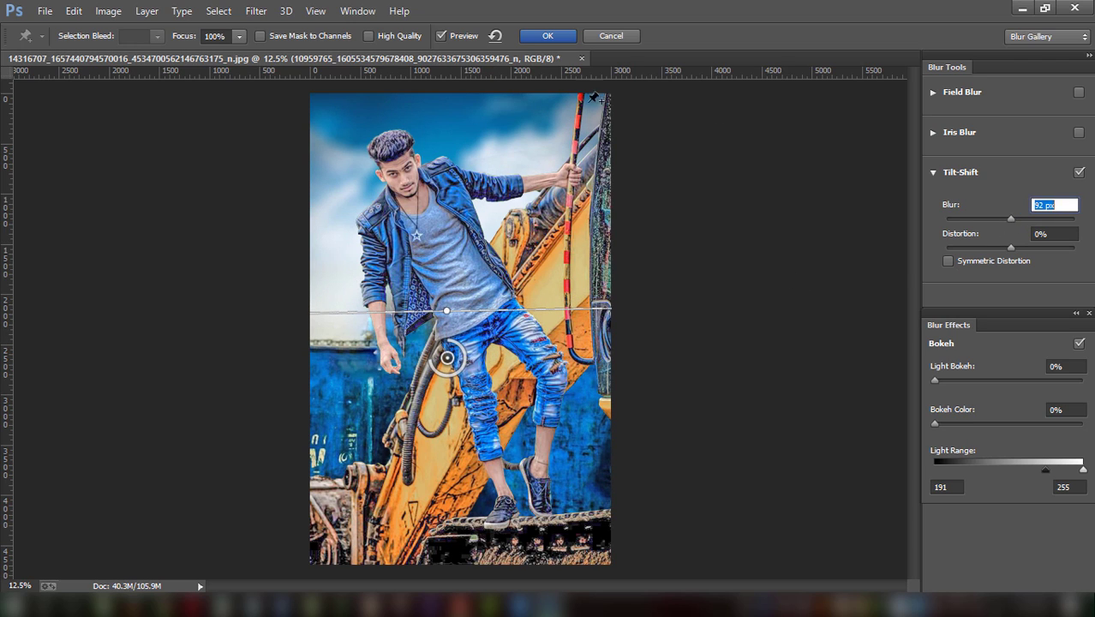
click(548, 36)
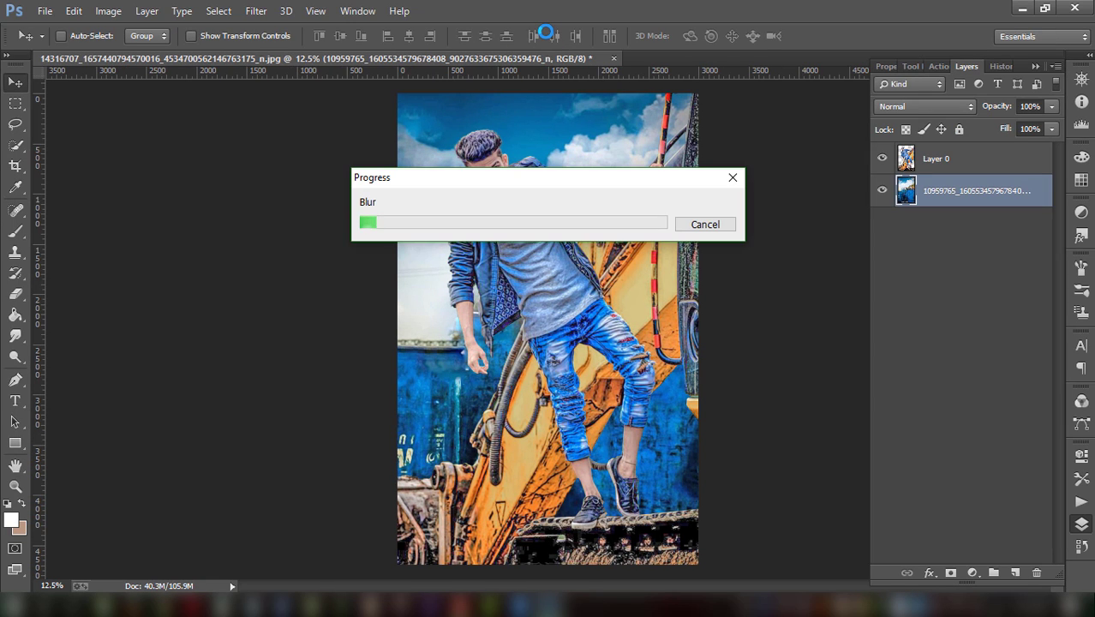
- Shift the selected layer and crop the canvas to a taller frame
mouse_move(570, 137)
mouse_down()
mouse_move(590, 82)
mouse_move(565, 132)
mouse_up()
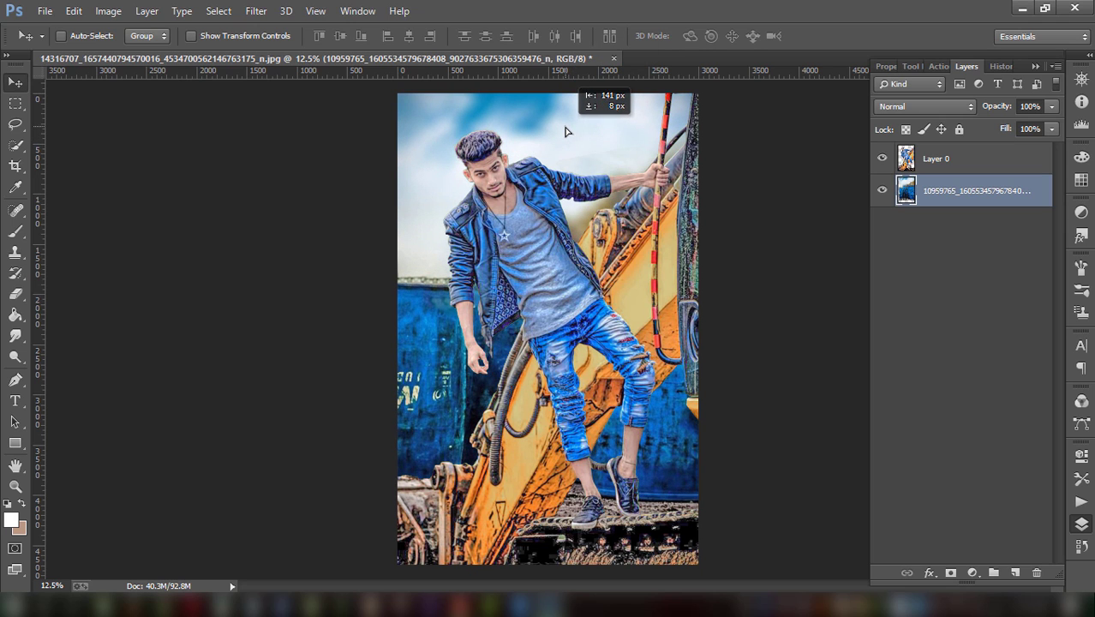
click(14, 166)
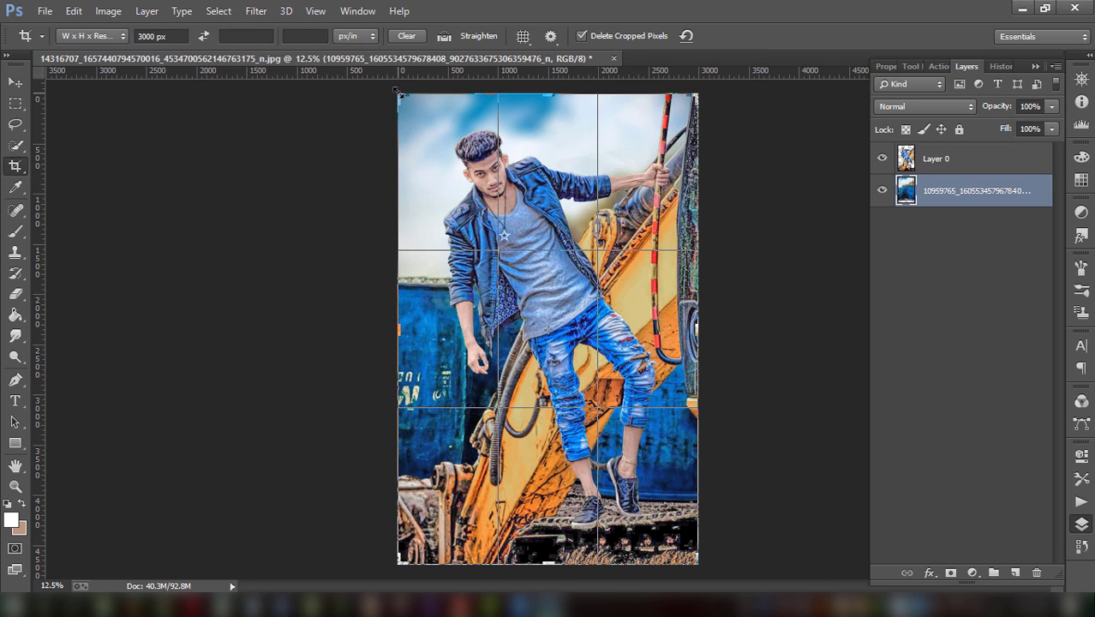
drag(396, 88, 397, 80)
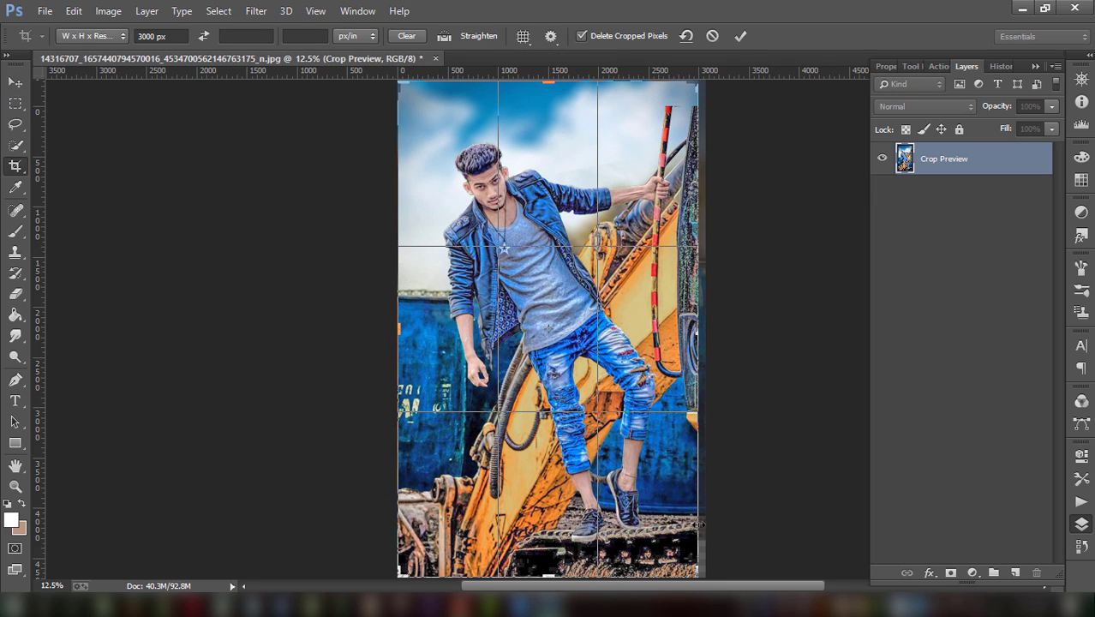
drag(700, 572, 698, 569)
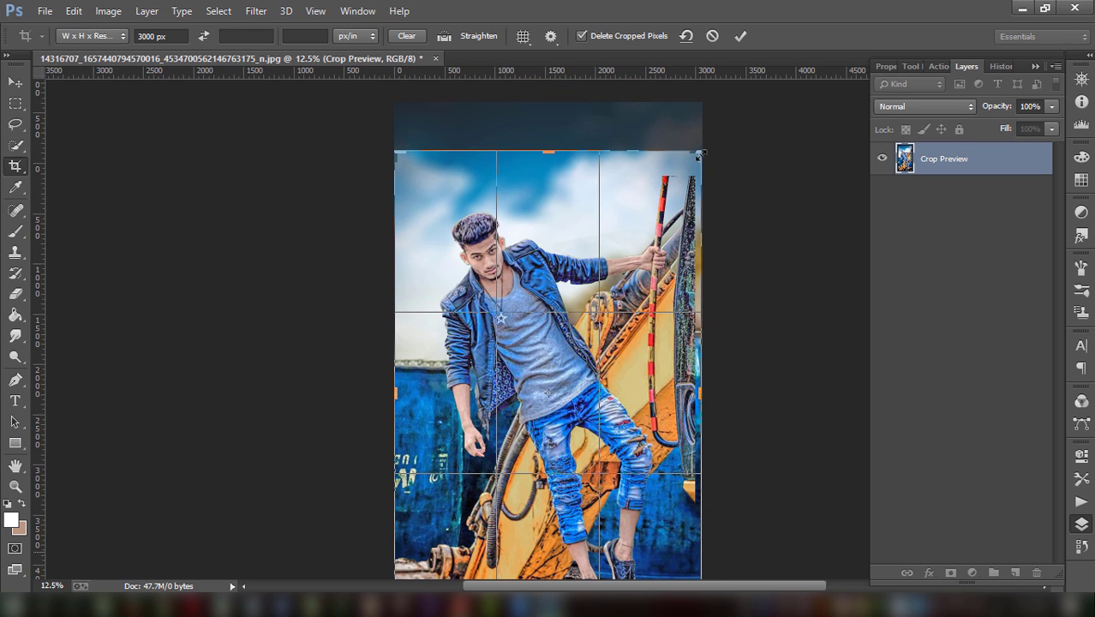
drag(700, 155, 701, 137)
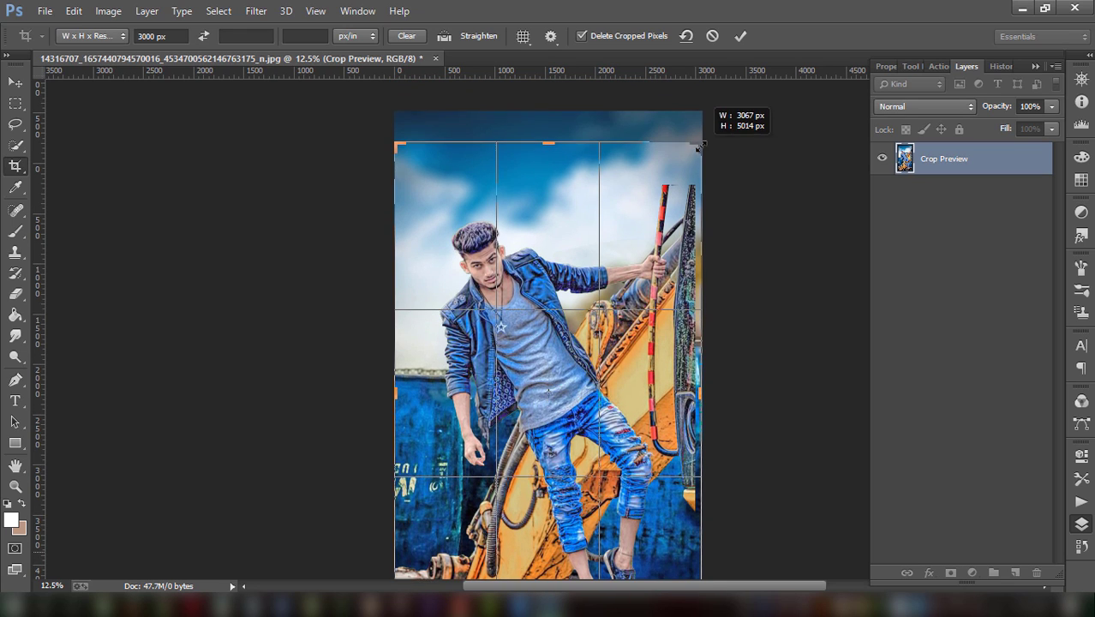
click(739, 38)
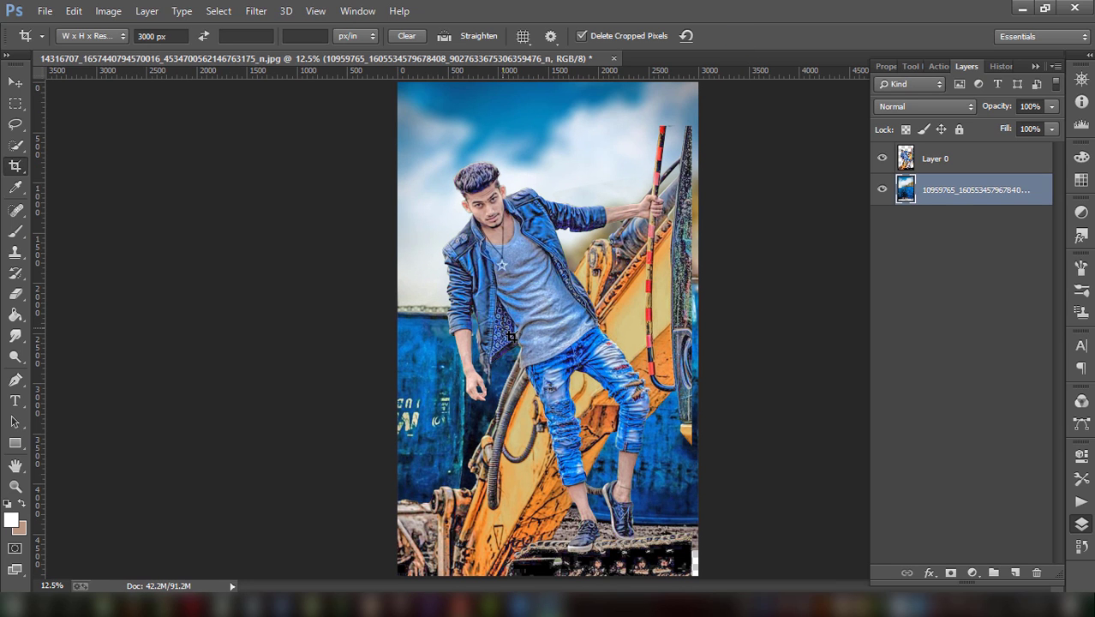
key(ctrl+minus)
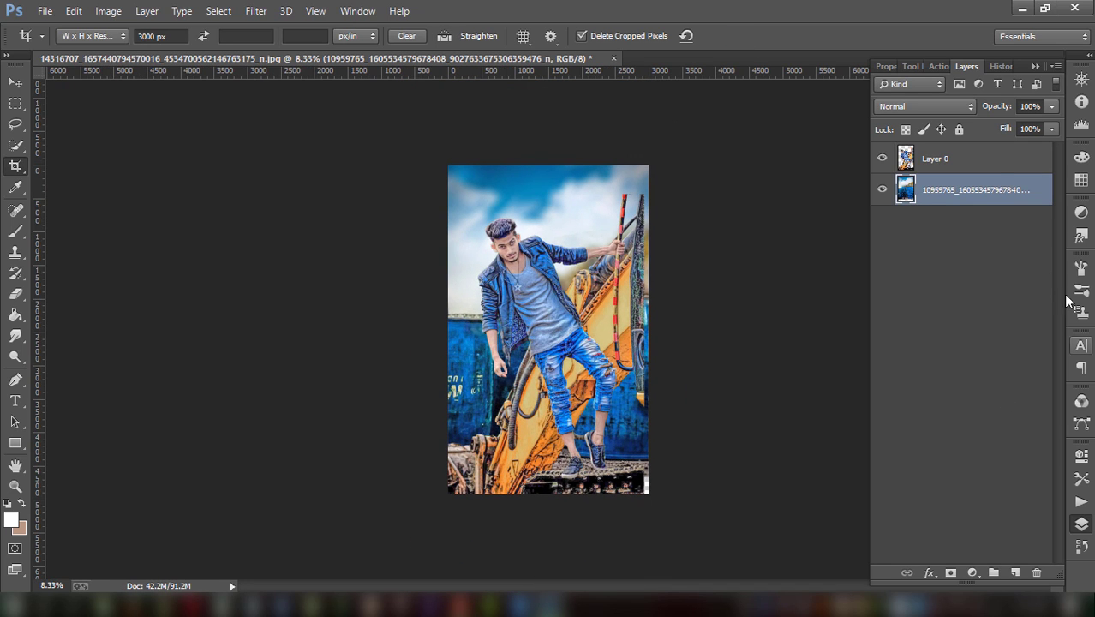
- Scale Layer 0 up to 104% and move it slightly right and down
click(992, 164)
key(v)
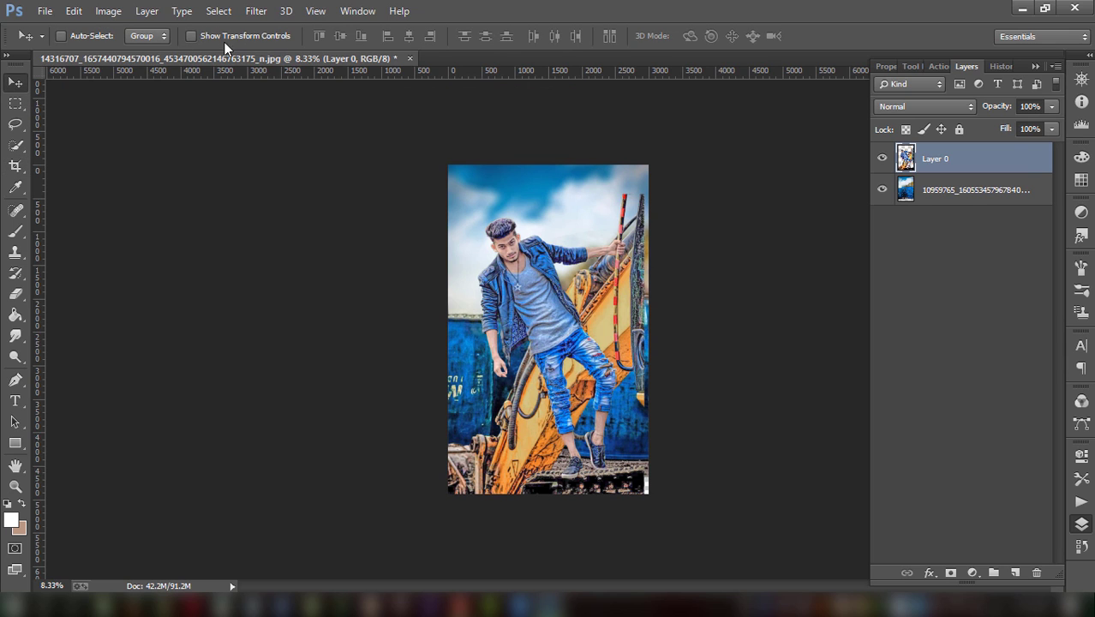
click(191, 36)
drag(644, 193, 657, 191)
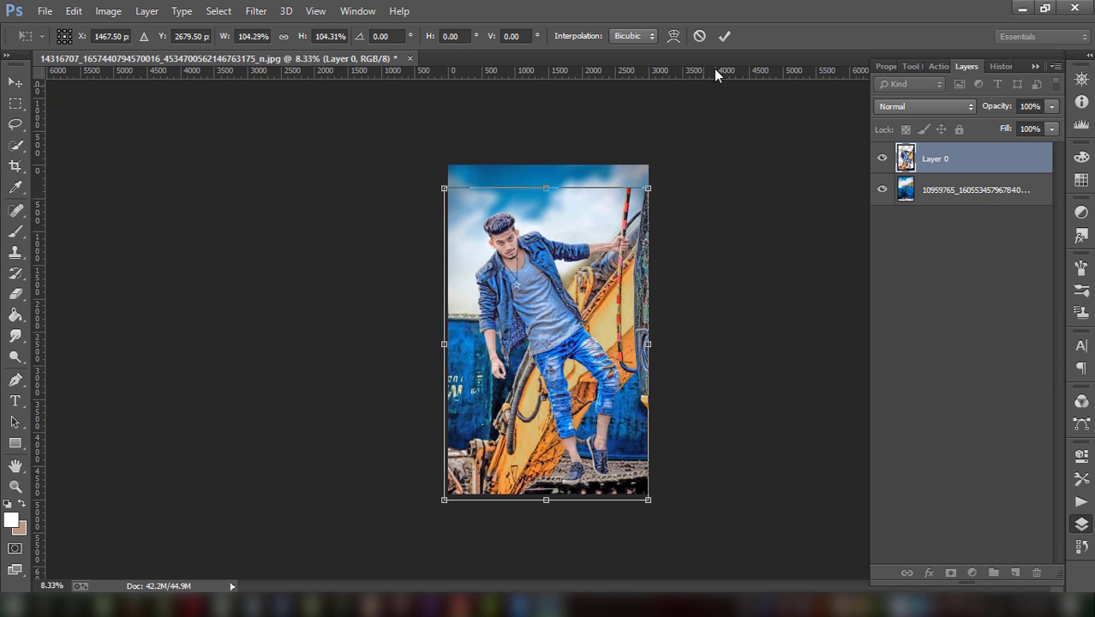
key(Return)
drag(608, 321, 611, 321)
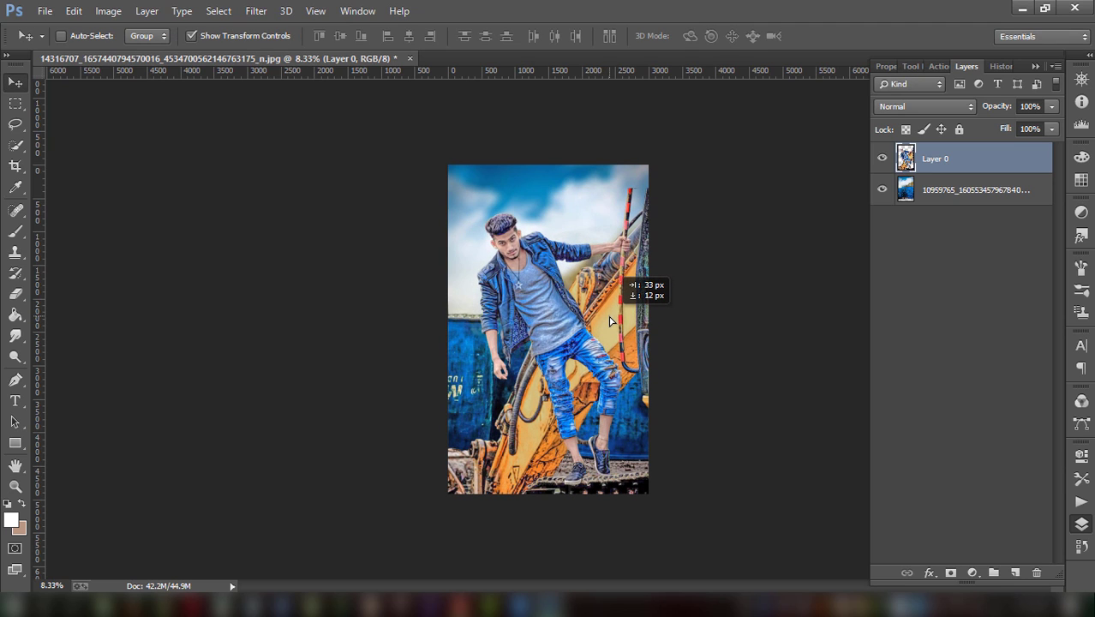
drag(610, 321, 611, 321)
- Move the backdrop layer down 120 px and recrop to trim empty edges
click(998, 190)
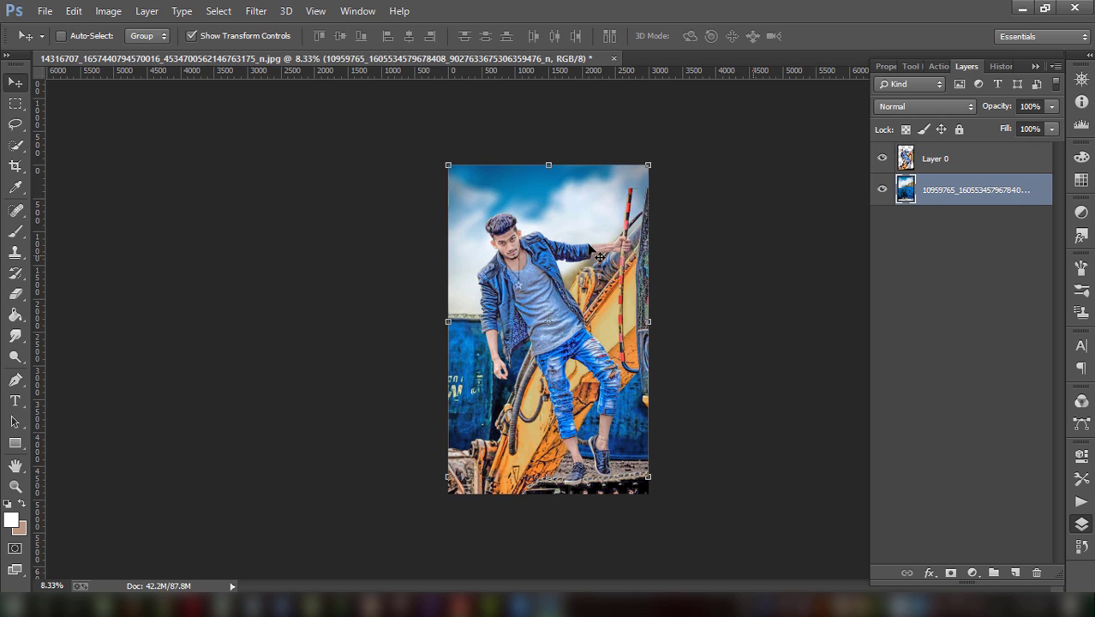
drag(579, 231, 581, 234)
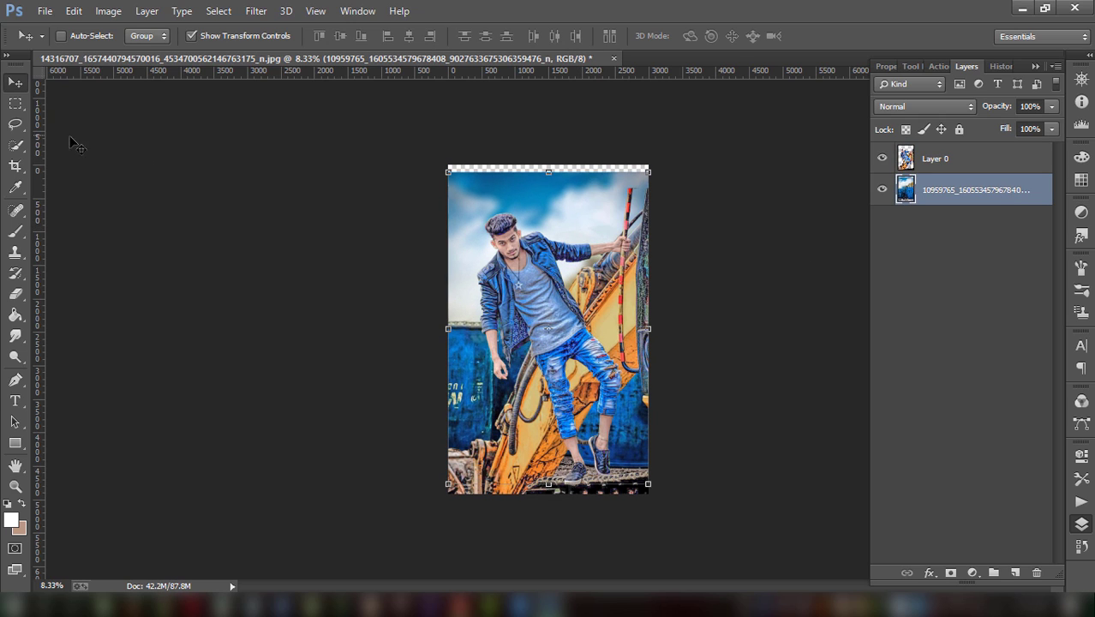
click(15, 169)
drag(652, 161, 653, 164)
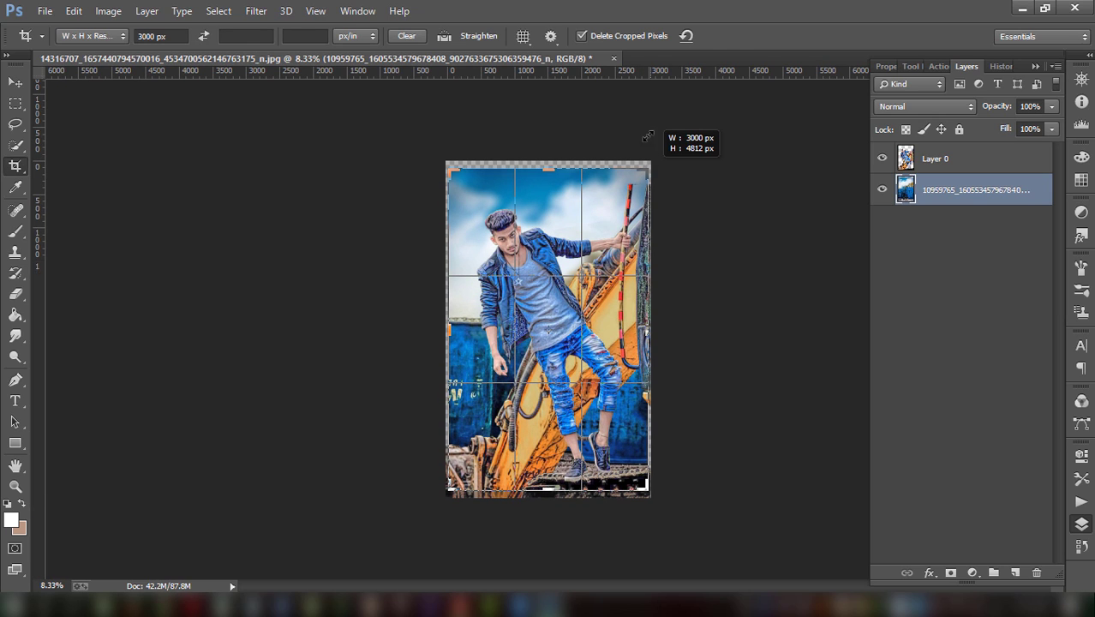
key(Return)
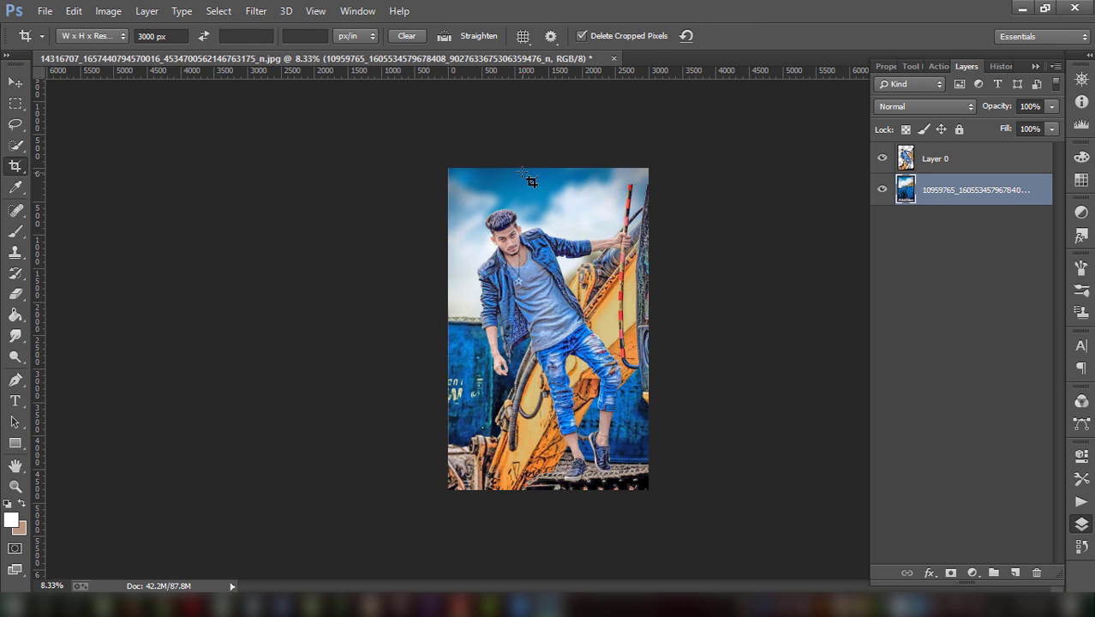
- Zoom in on the man and select Layer 0 with the Move tool active
key(ctrl+minus)
key(ctrl+plus)
key(ctrl+plus)
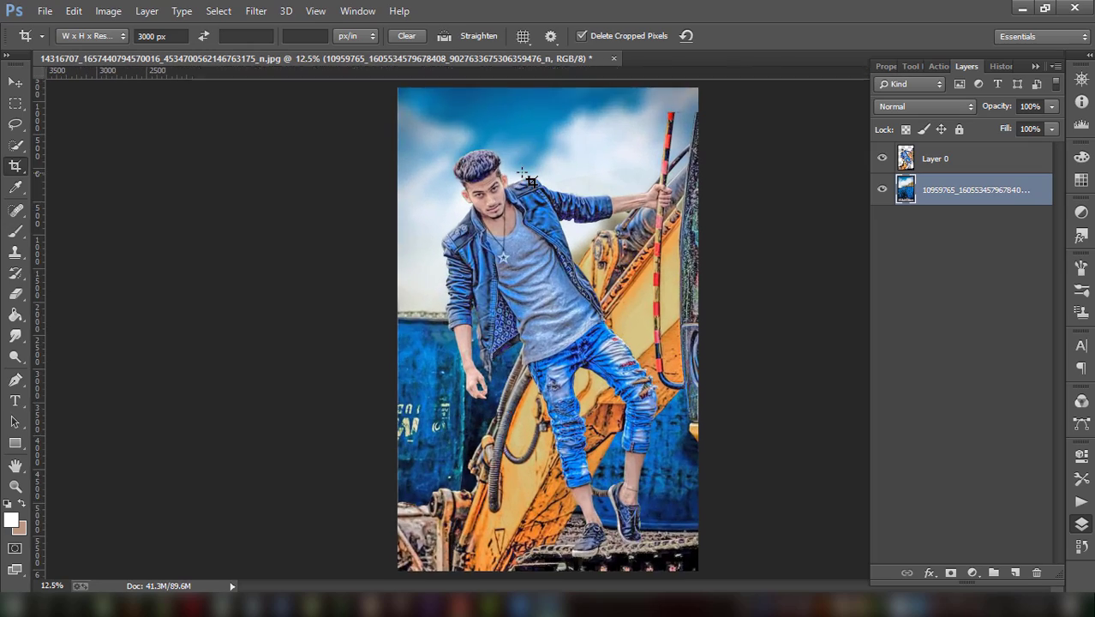
key(ctrl+plus)
key(ctrl+plus)
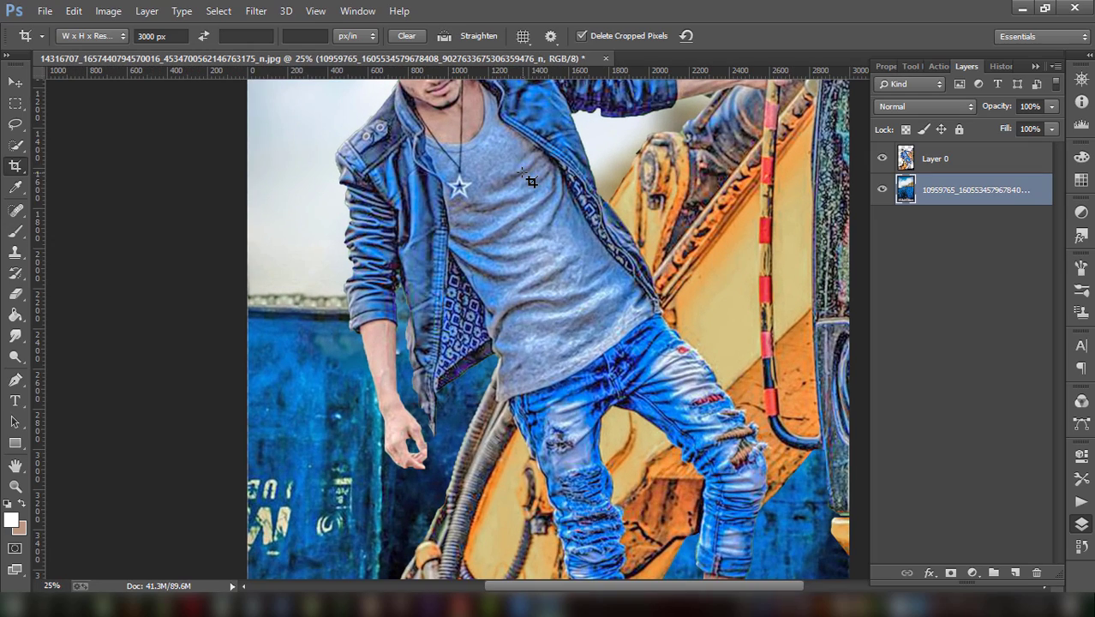
scroll(713, 438, left, 3)
scroll(600, 274, up, 1)
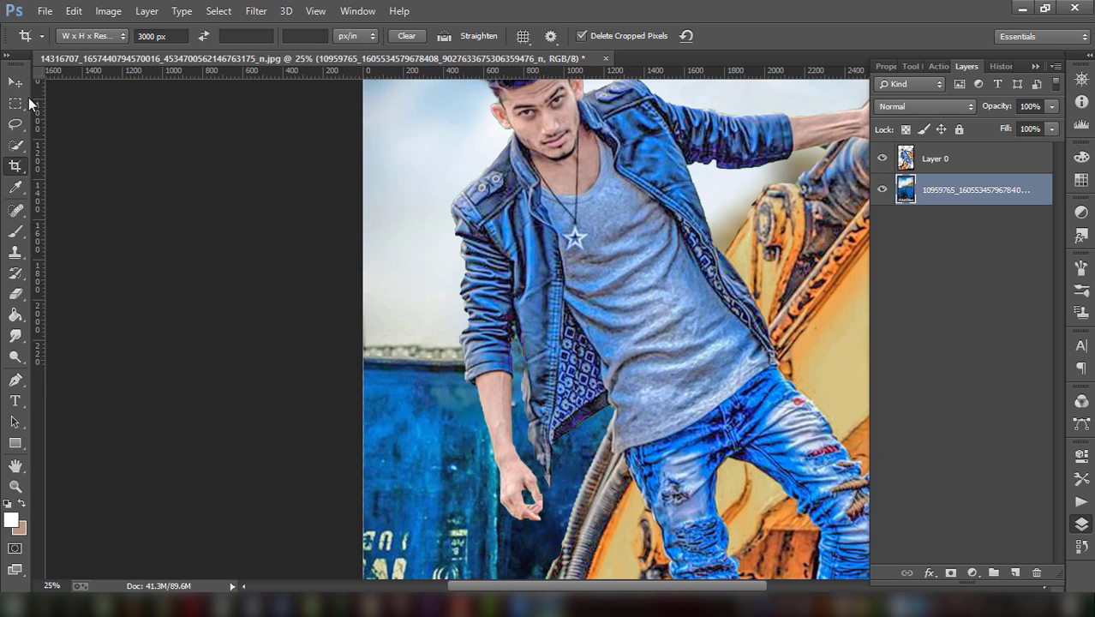
key(v)
scroll(413, 225, up, 1)
scroll(414, 225, up, 1)
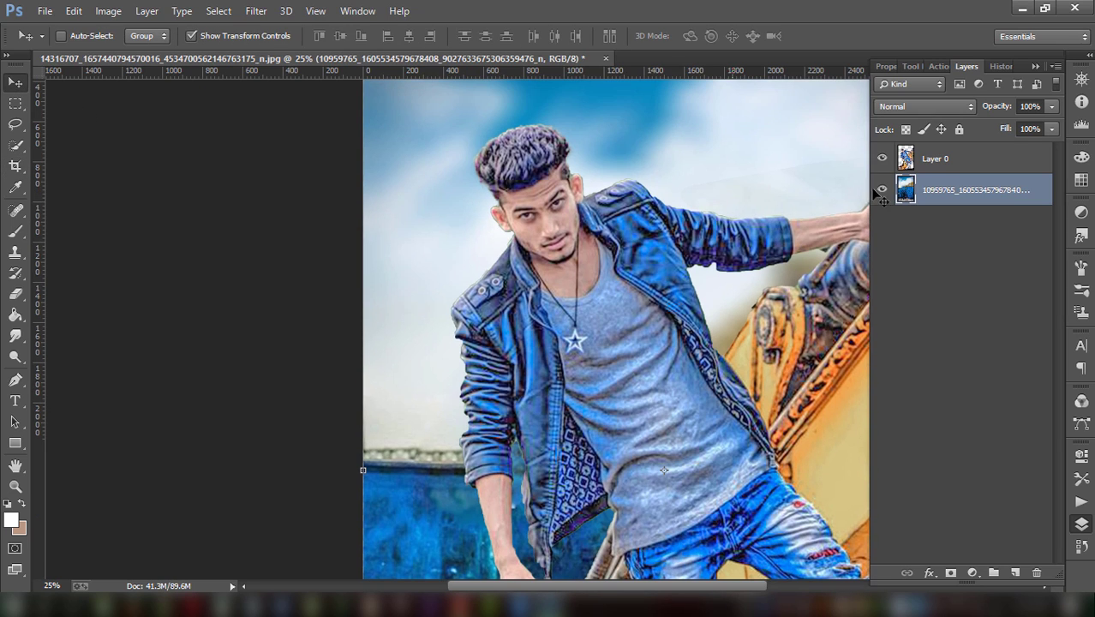
click(950, 158)
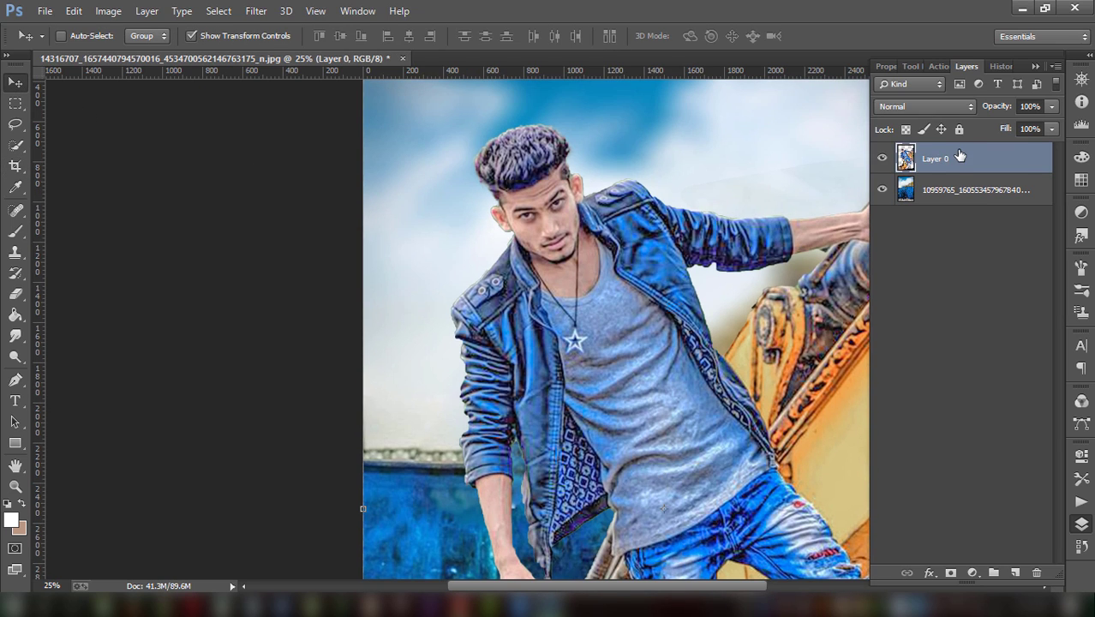
- Duplicate Layer 0 as Layer 0 copy, hide the original, and nudge the copy slightly down
right_click(960, 155)
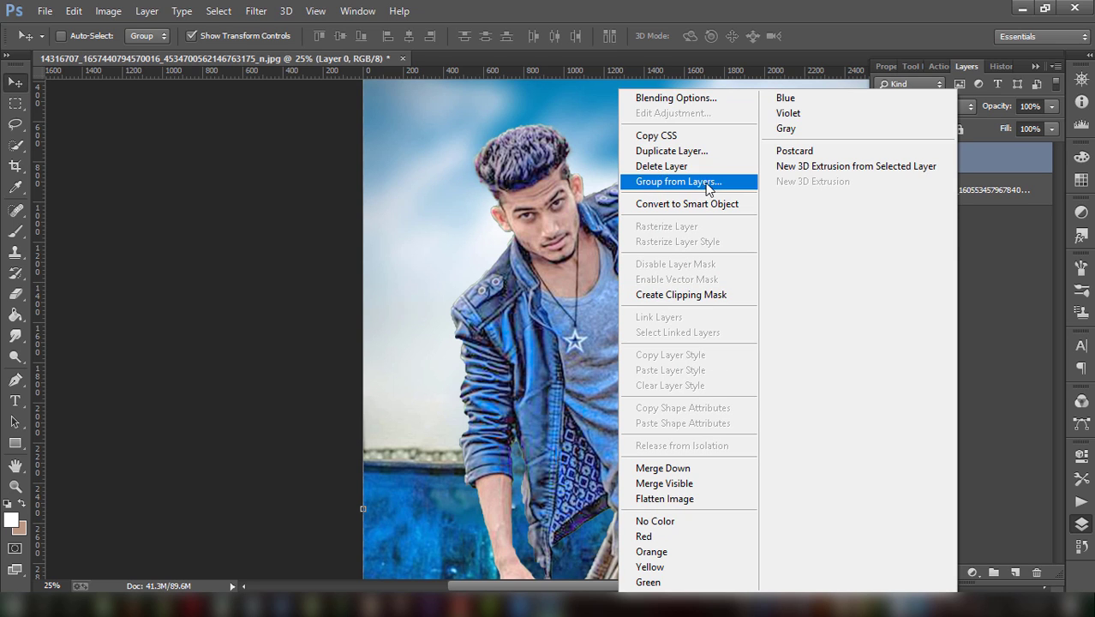
click(685, 152)
key(Return)
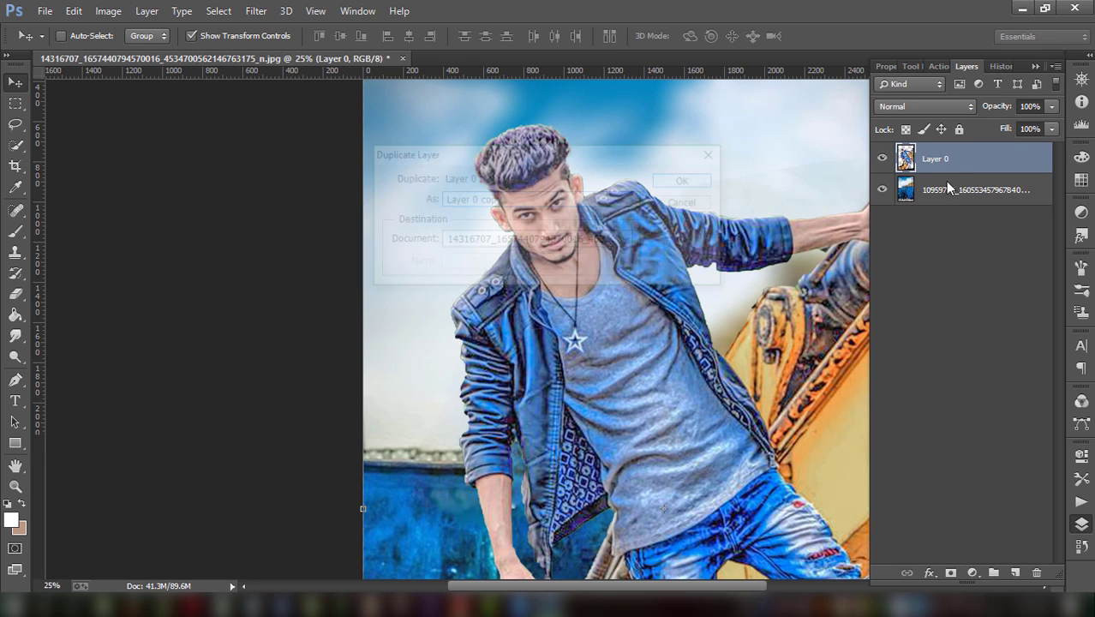
click(883, 190)
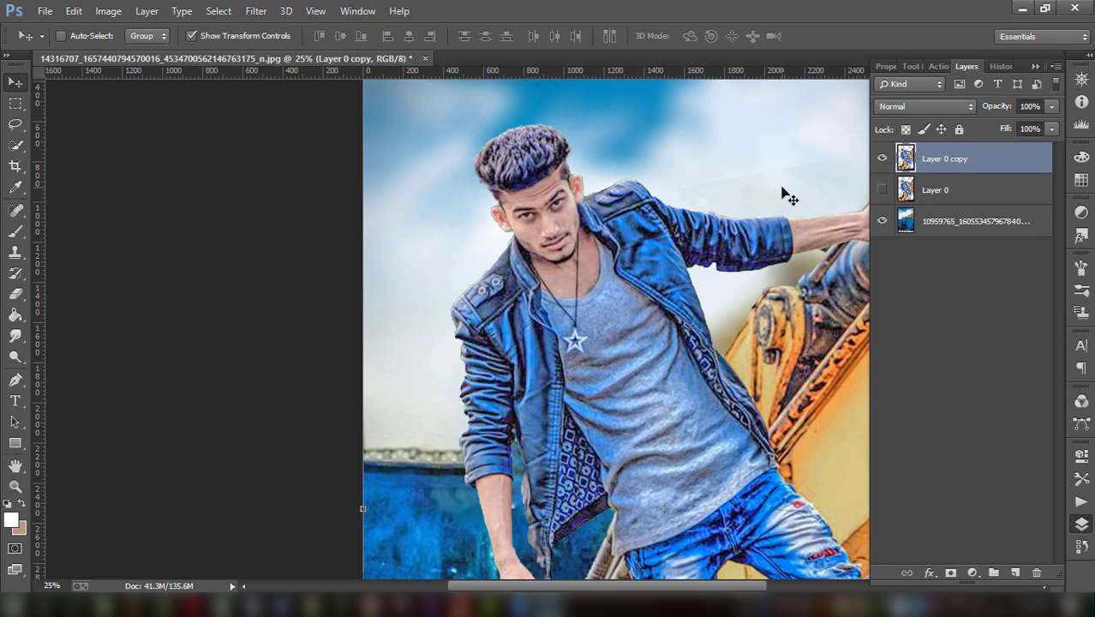
drag(787, 196, 787, 208)
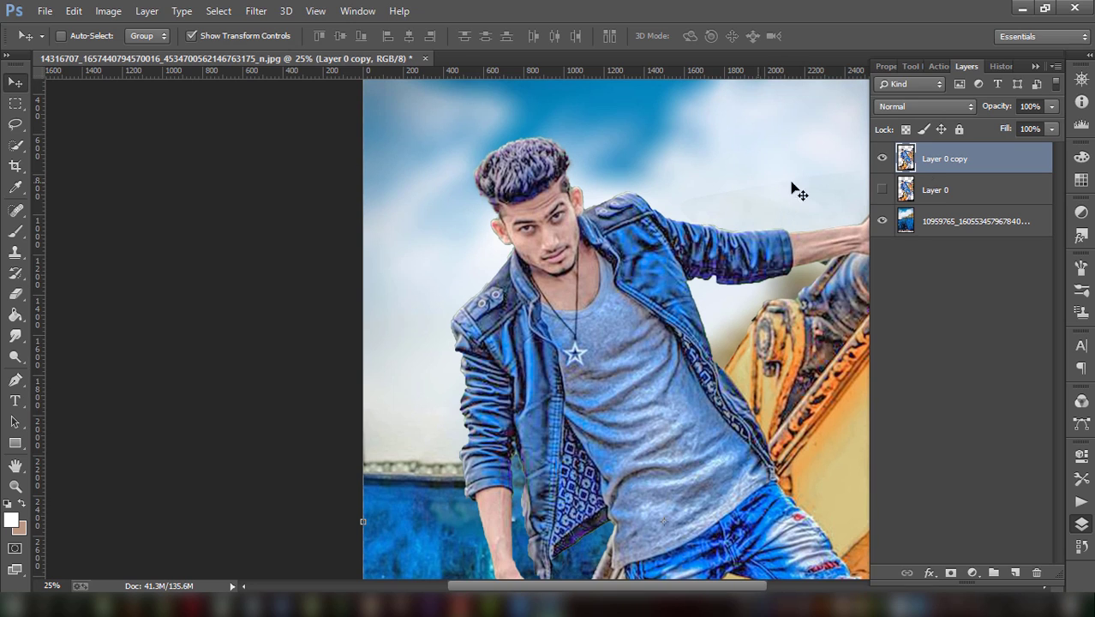
- After comparing with Layer 0 copy hidden, load the Eraser with a 125 px hard round tip
click(882, 159)
key(e)
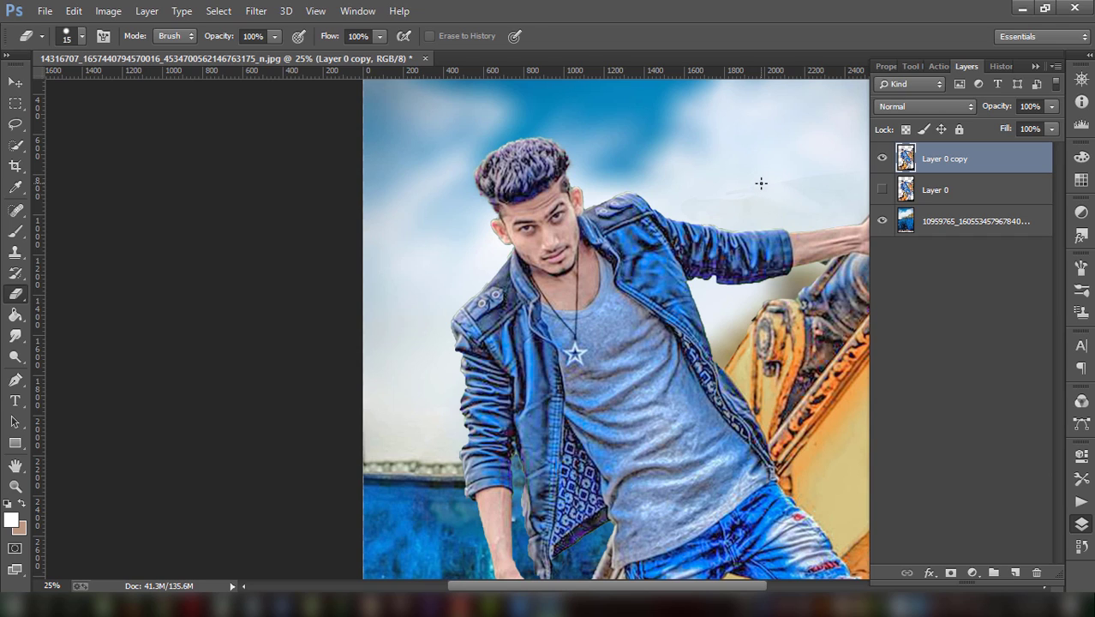
key(bracketright)
key(bracketright)
key(bracketright)
click(82, 37)
scroll(37, 165, up, 5)
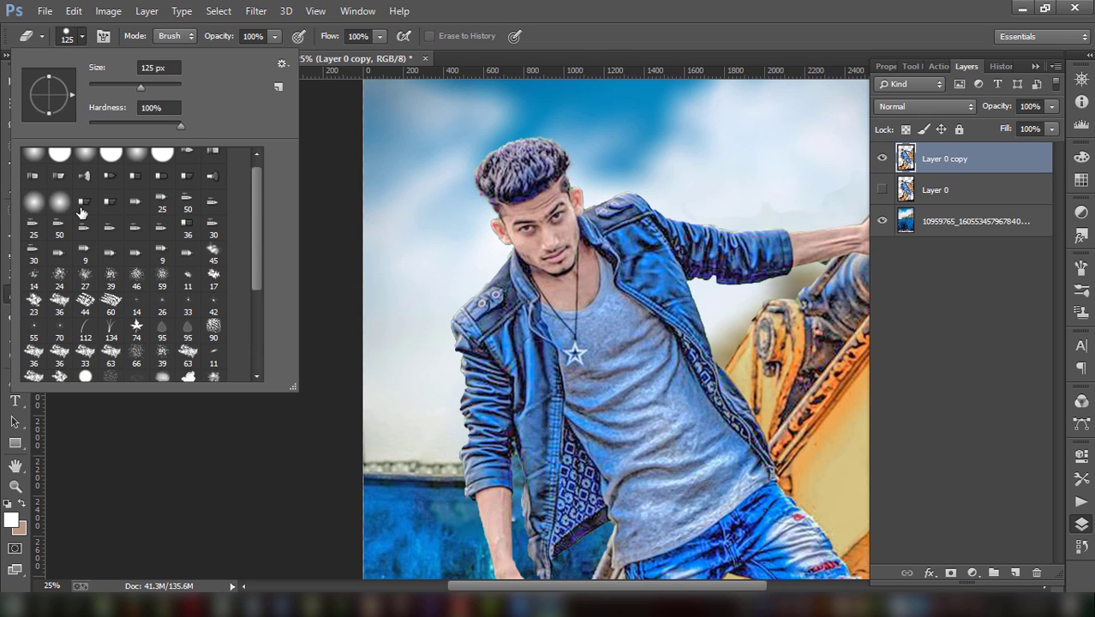
scroll(37, 164, up, 1)
click(729, 184)
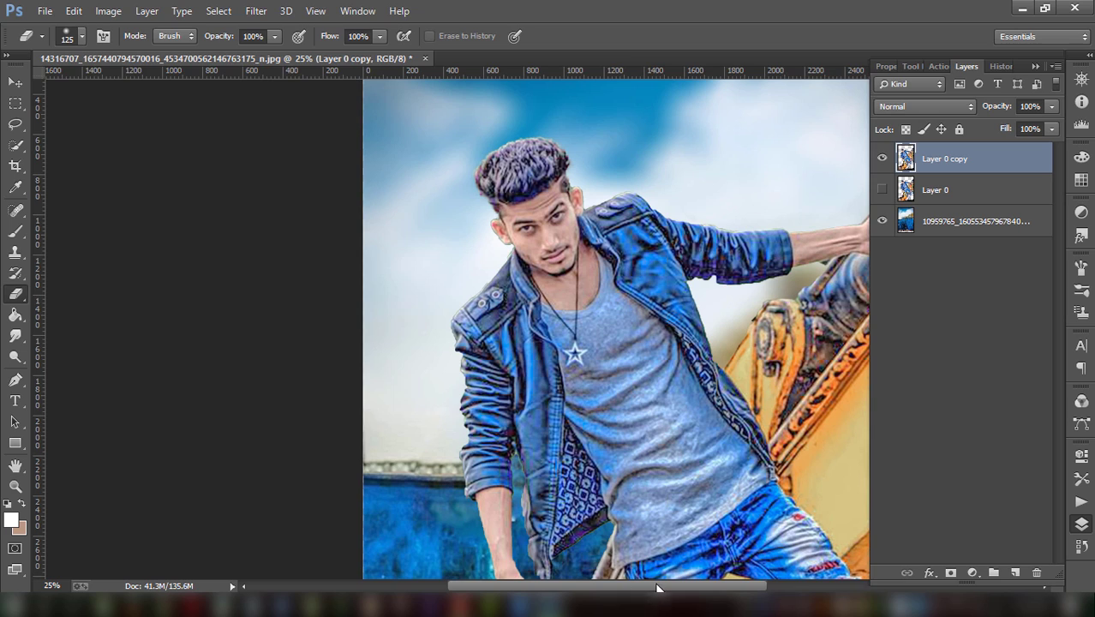
drag(651, 586, 699, 587)
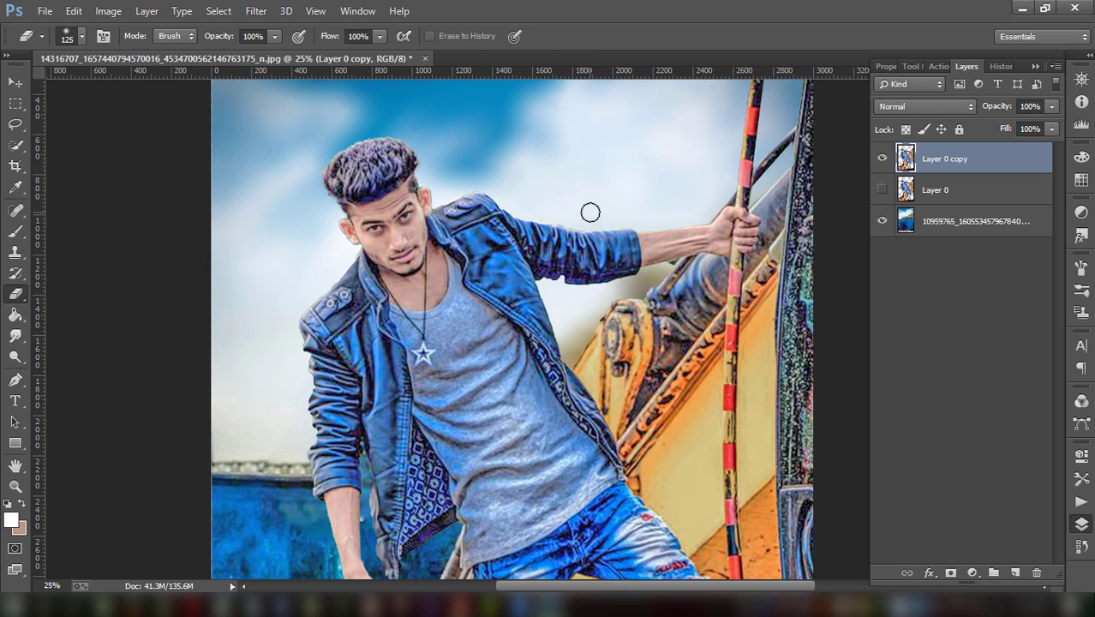
- Set up the Smudge tool with a larger soft brush at 35% strength
click(17, 317)
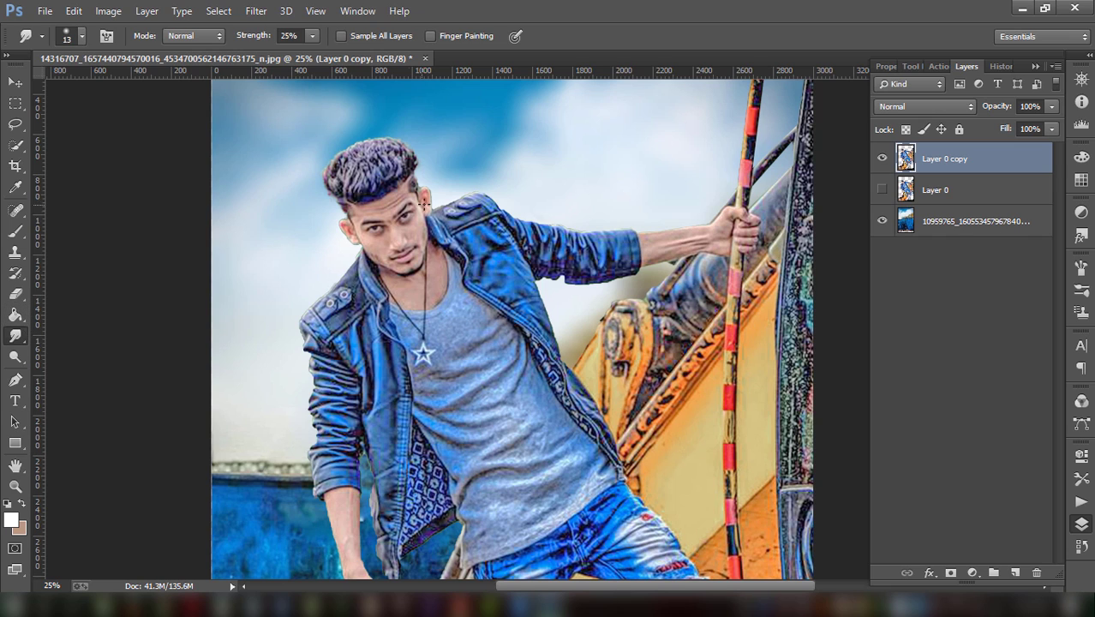
click(80, 37)
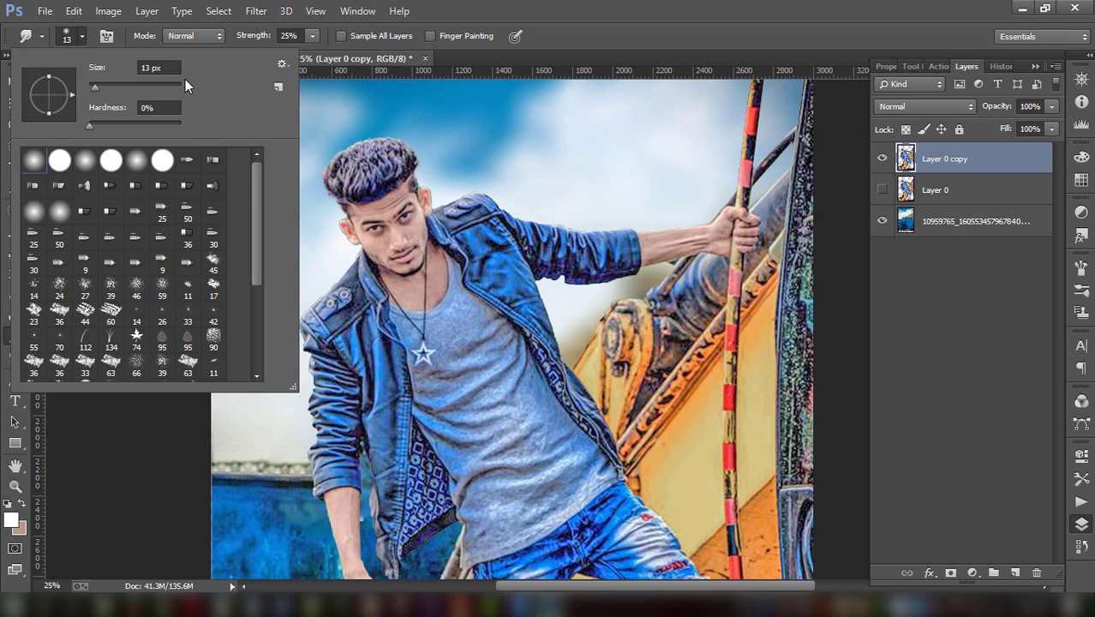
click(314, 35)
drag(321, 53, 324, 53)
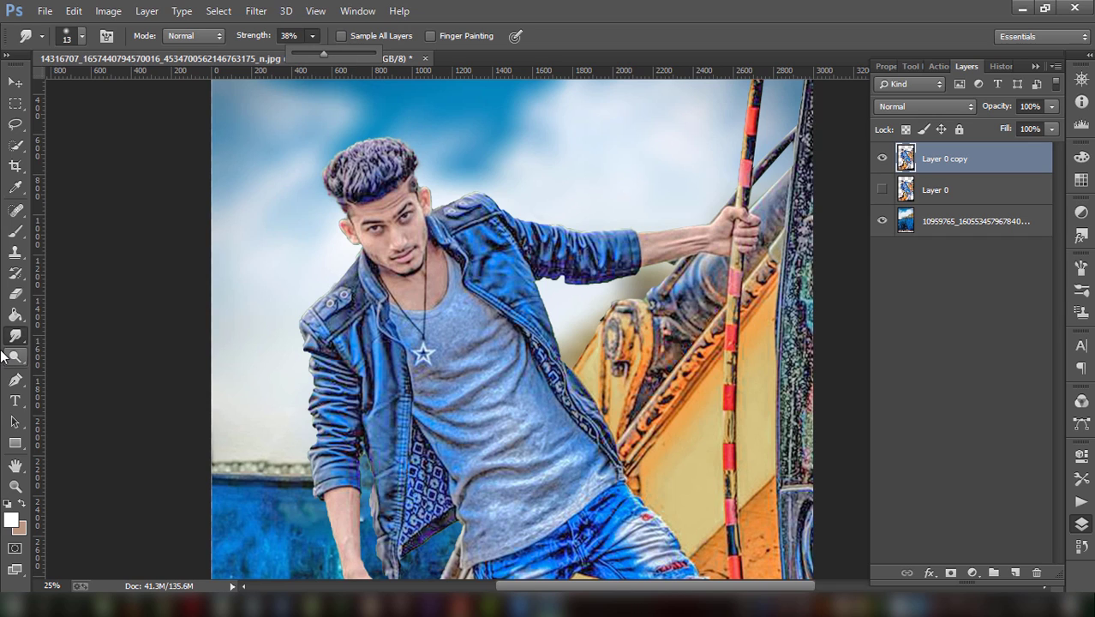
click(505, 159)
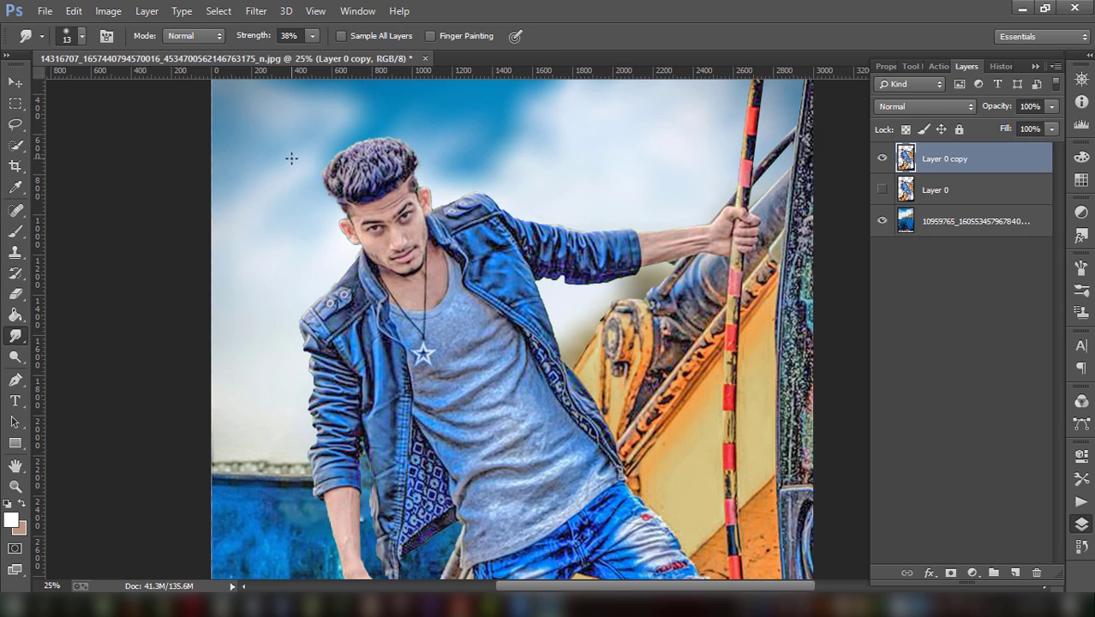
click(296, 53)
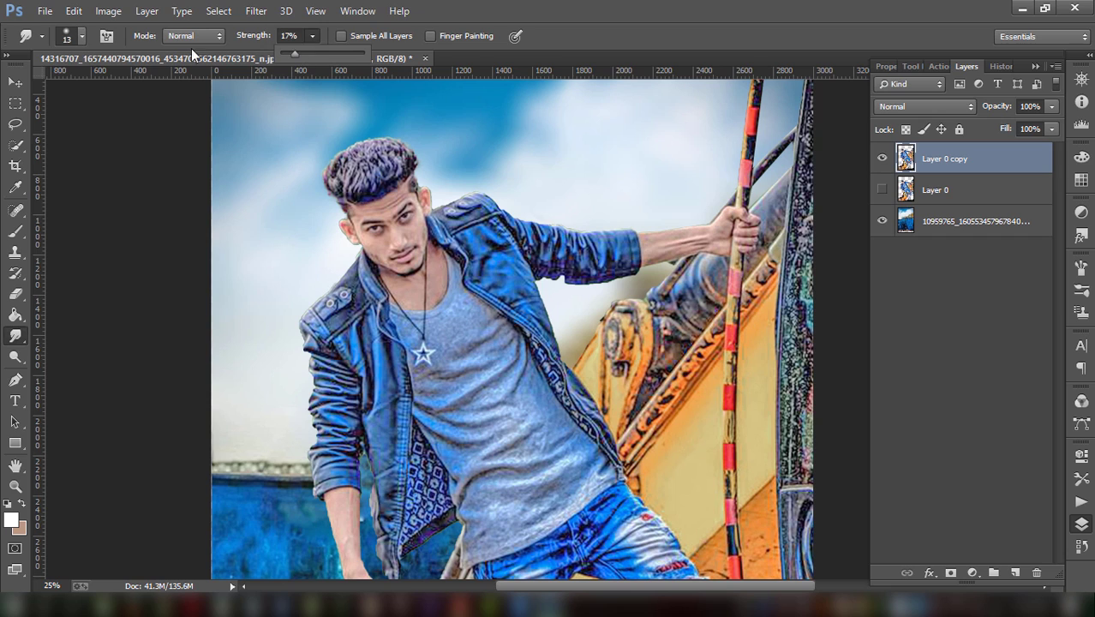
click(81, 36)
drag(104, 84, 112, 84)
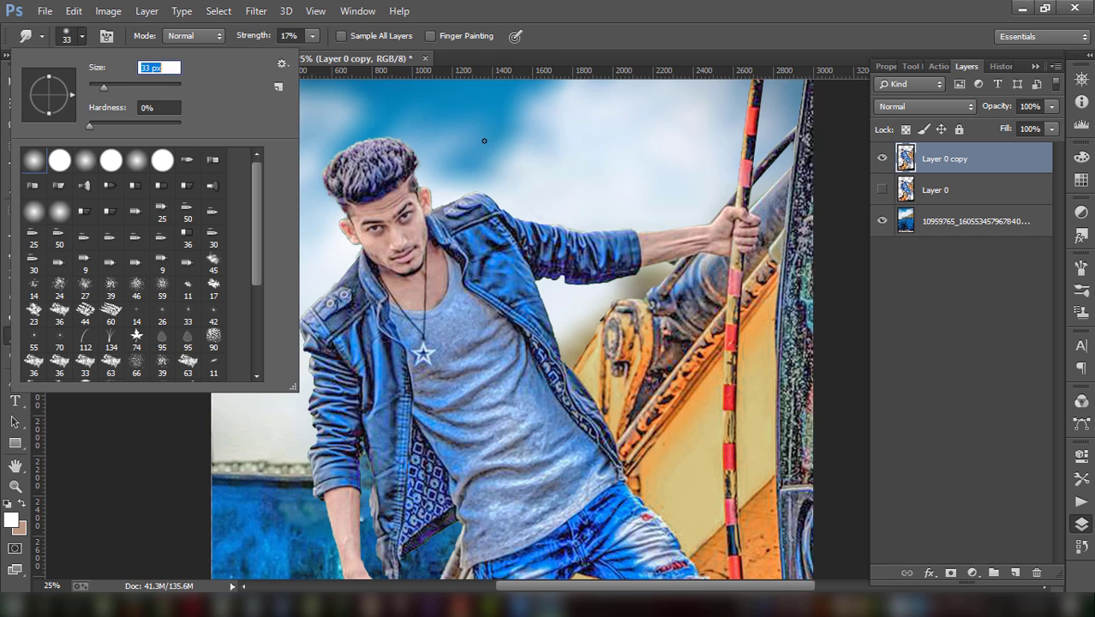
click(390, 234)
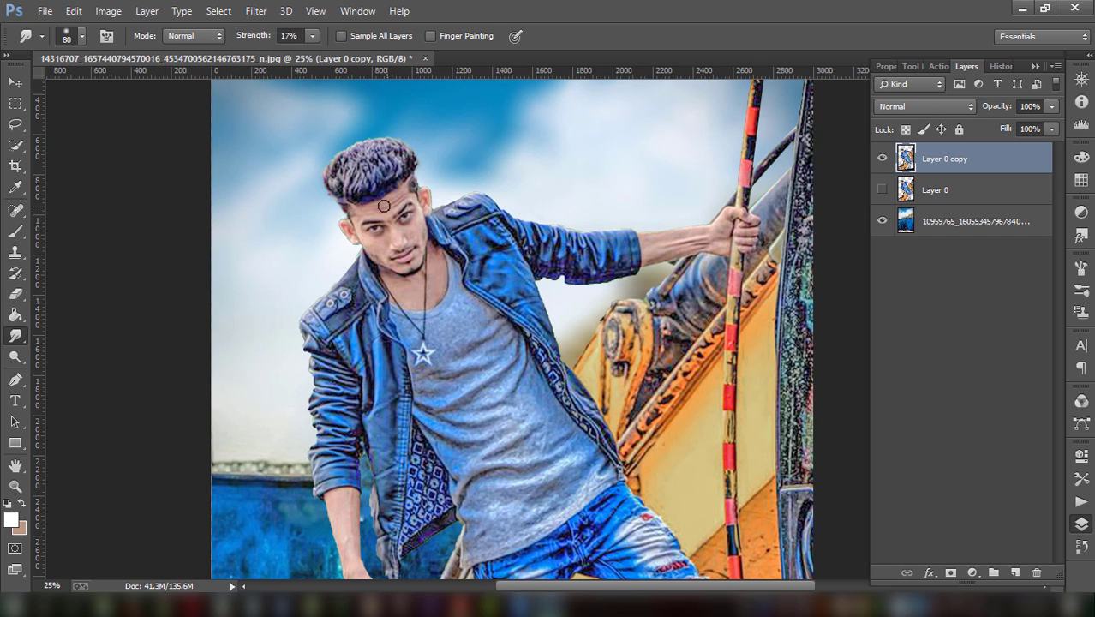
click(315, 41)
click(403, 279)
- Smudge the cheek and ear edge, the raised forearm and the lower arm, enlarging the brush to 150 px
key(bracketright)
drag(346, 232, 354, 239)
drag(671, 241, 710, 232)
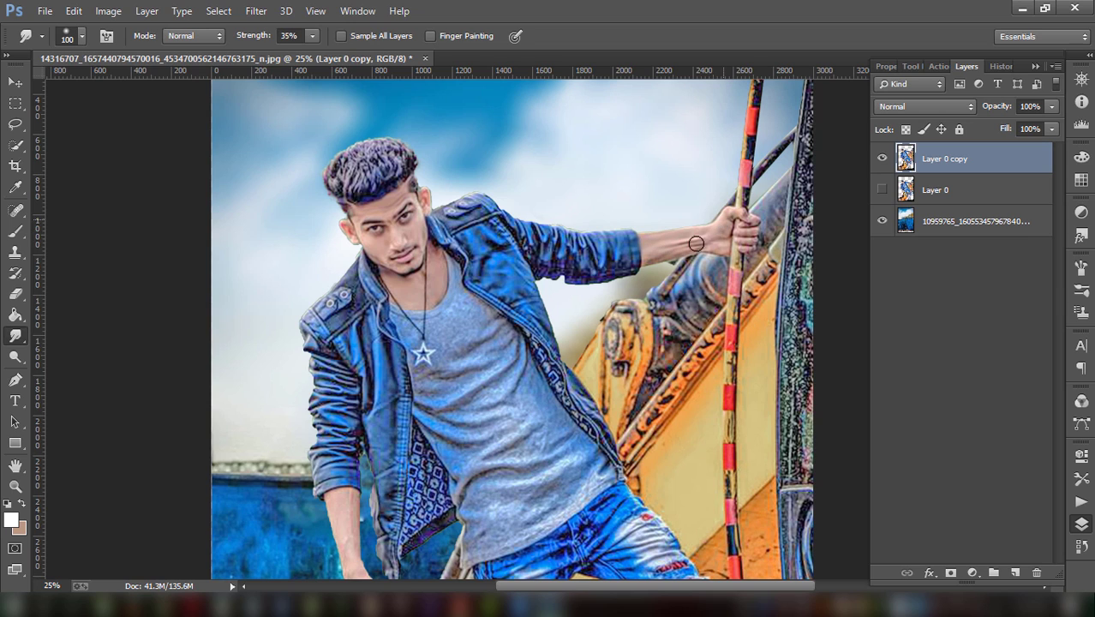
scroll(514, 334, down, 2)
key(bracketright)
key(bracketright)
drag(339, 434, 349, 483)
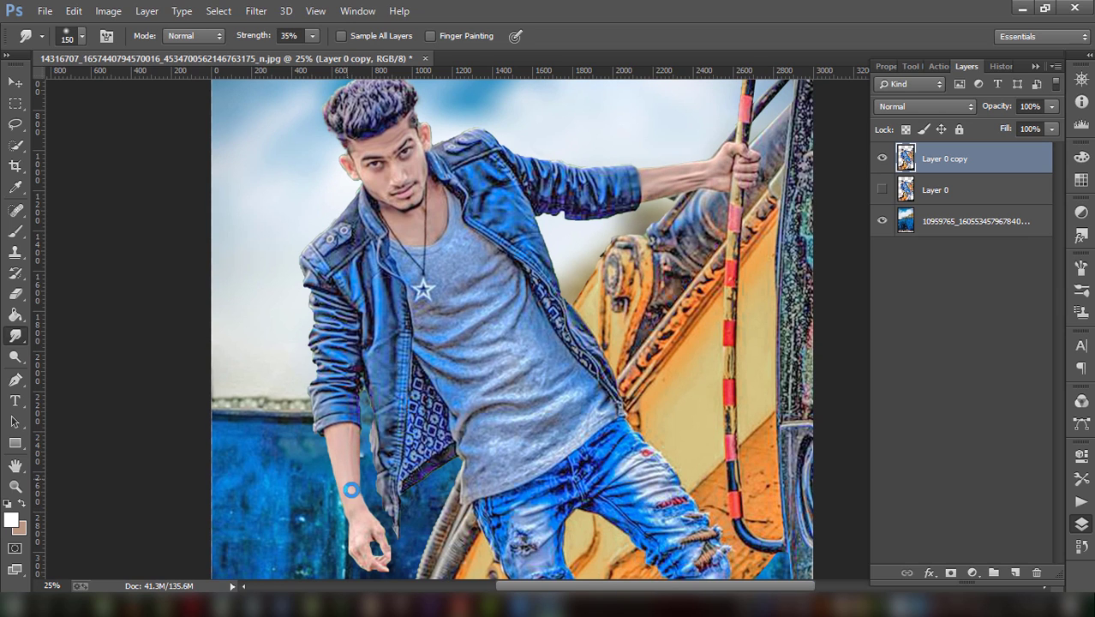
scroll(350, 472, down, 2)
scroll(377, 414, up, 3)
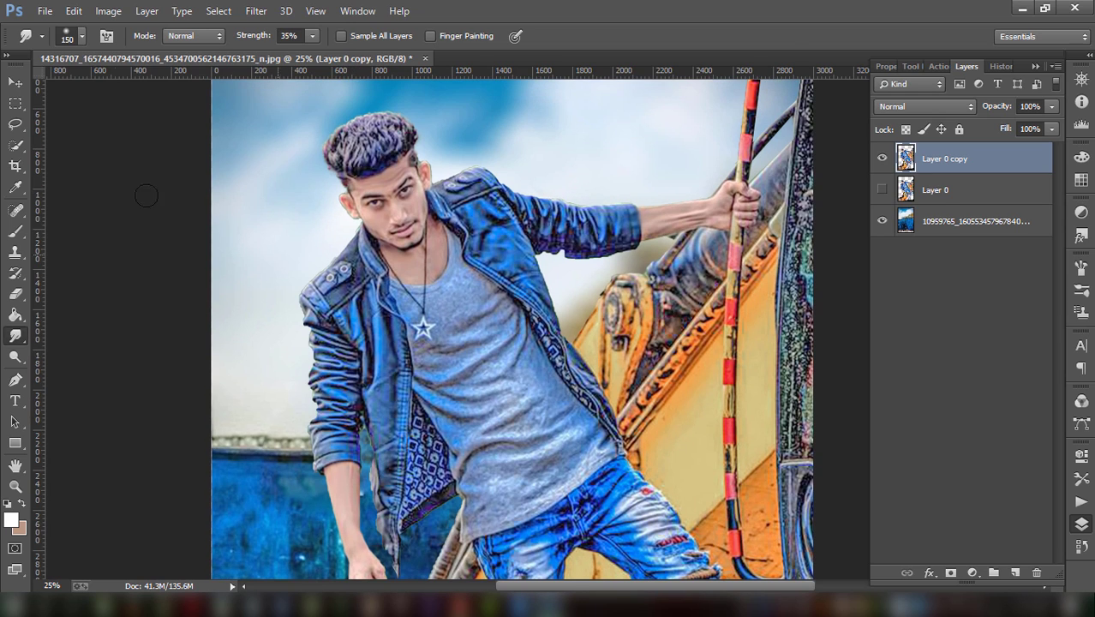
click(17, 187)
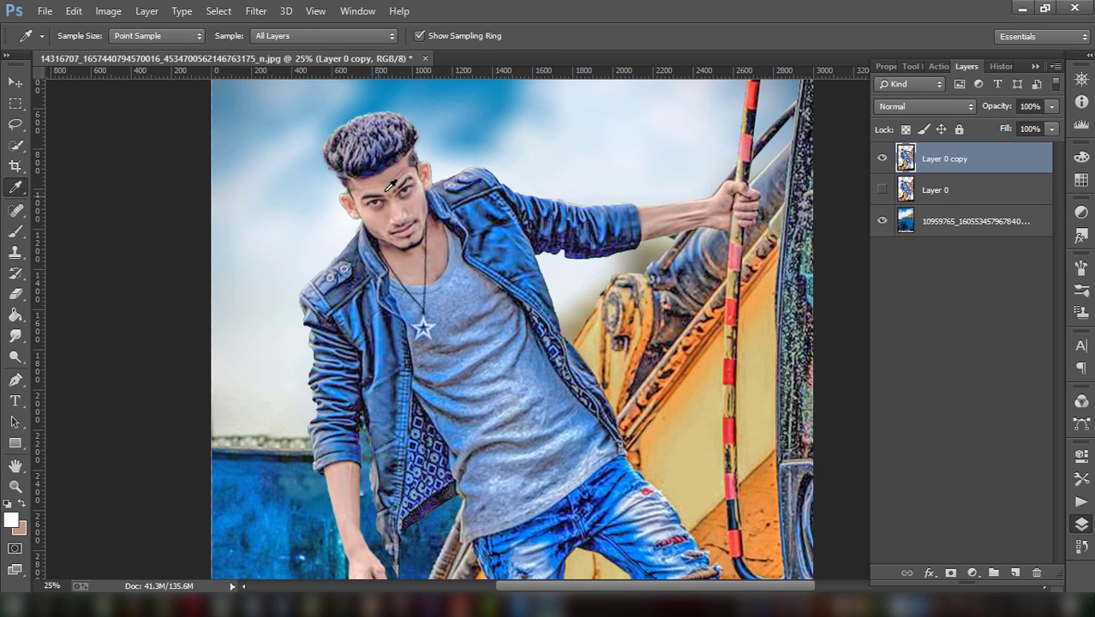
- Add a new layer and set a soft Brush, shrunk from 2200 px to 175 px
click(1013, 573)
drag(1055, 109, 997, 129)
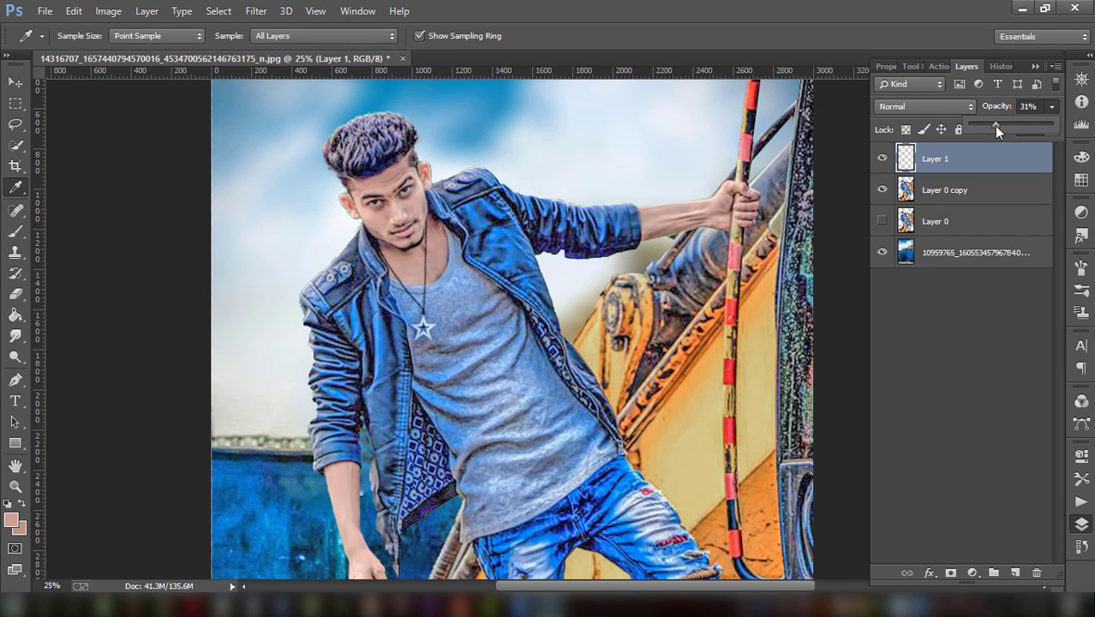
click(15, 231)
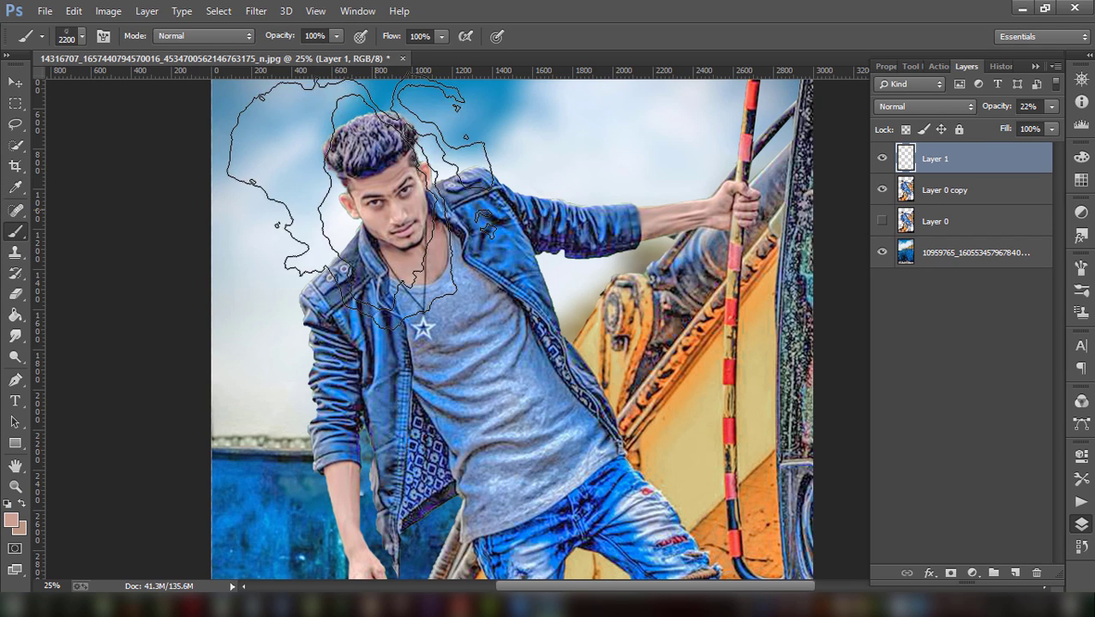
click(83, 38)
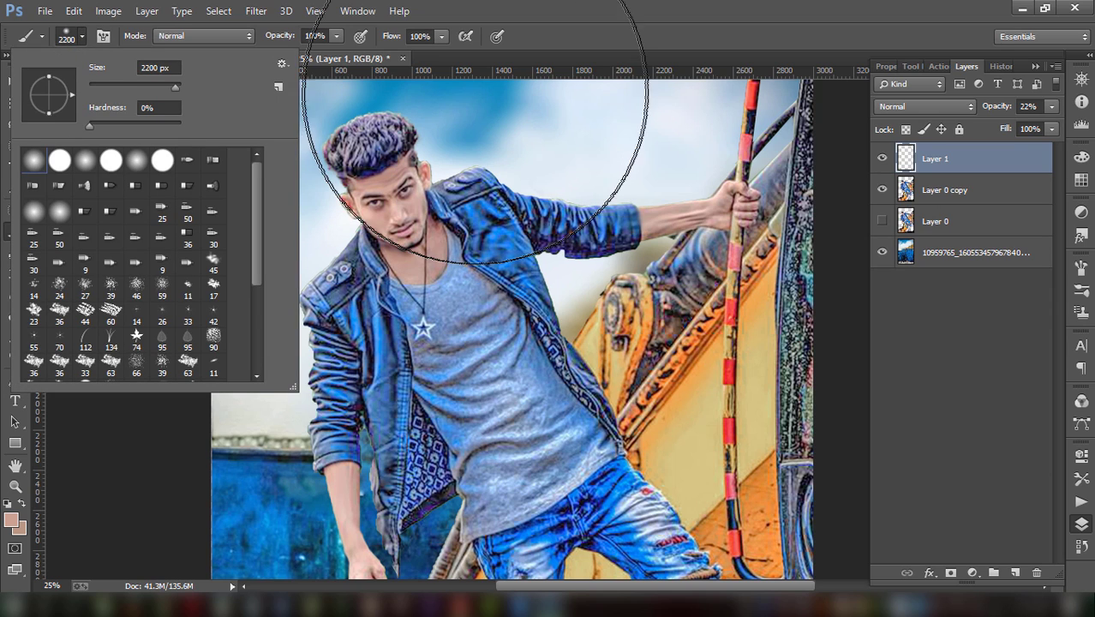
drag(142, 86, 103, 85)
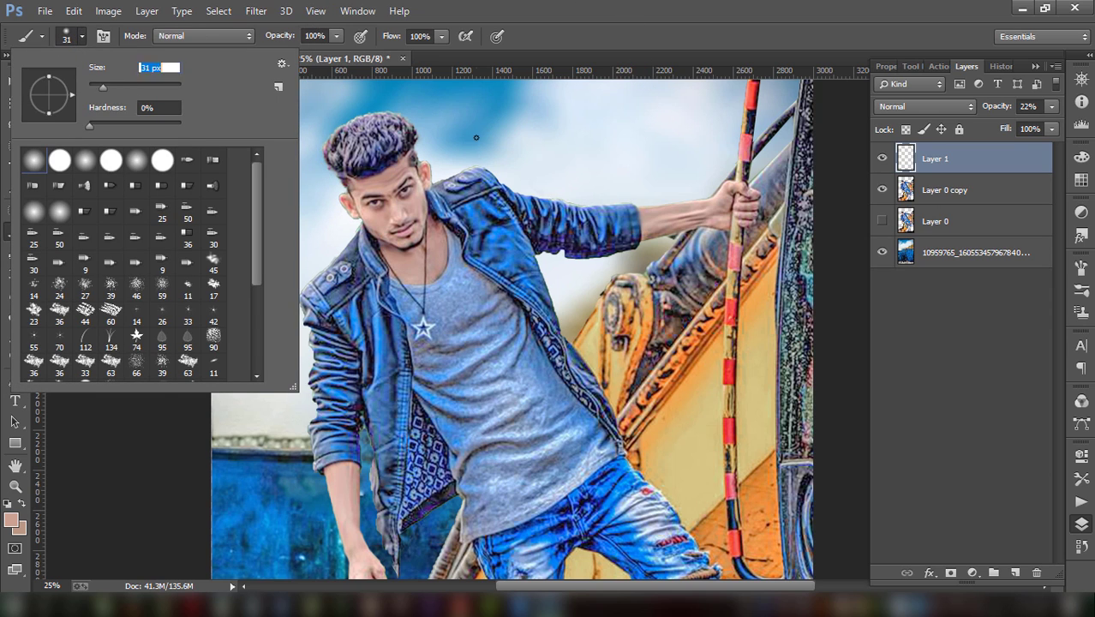
key(Return)
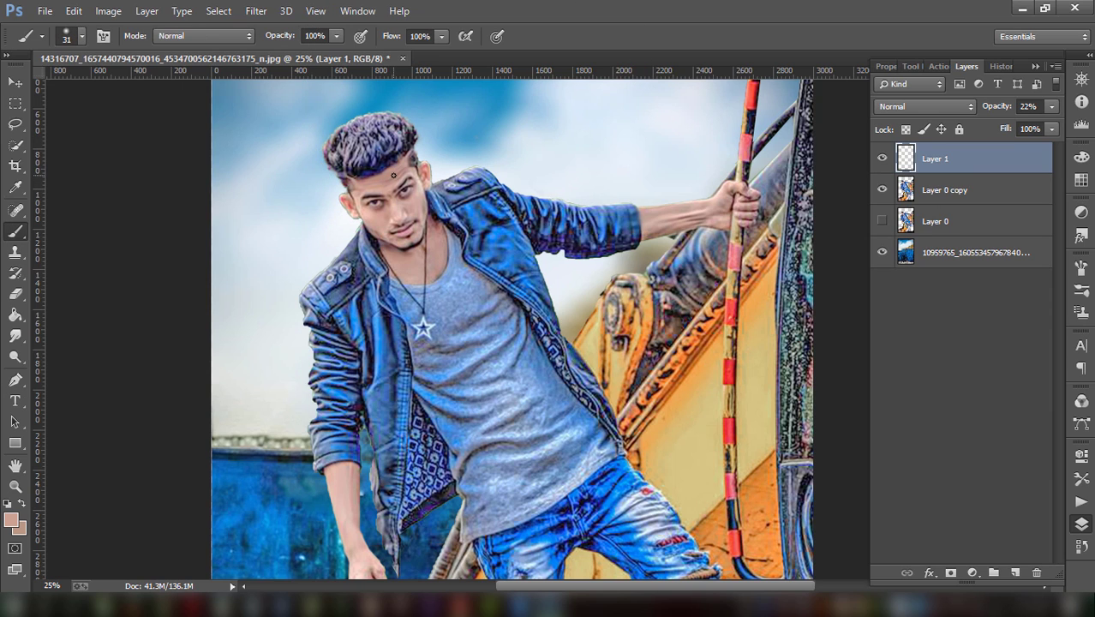
key(bracketright)
key(bracketright)
key(bracketright)
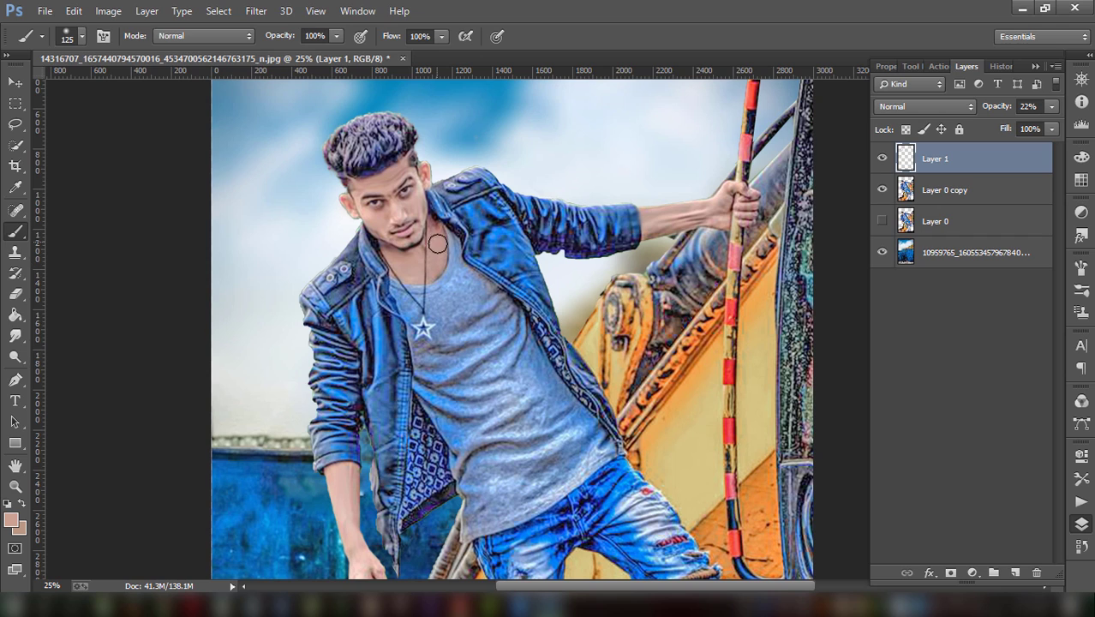
scroll(531, 206, down, 2)
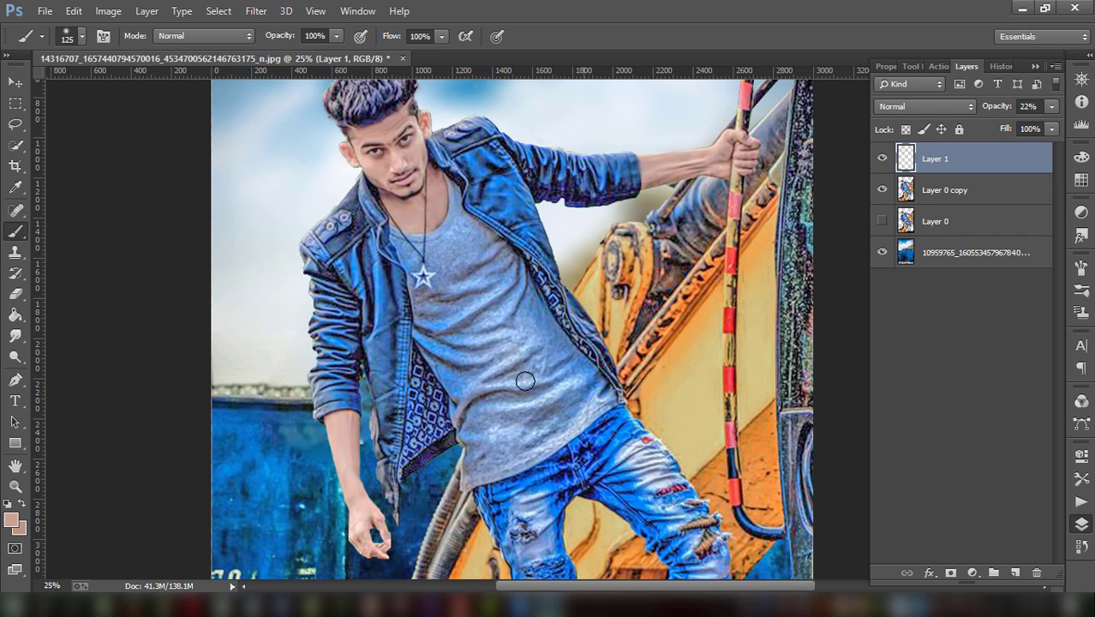
scroll(523, 378, down, 2)
key(bracketright)
key(bracketright)
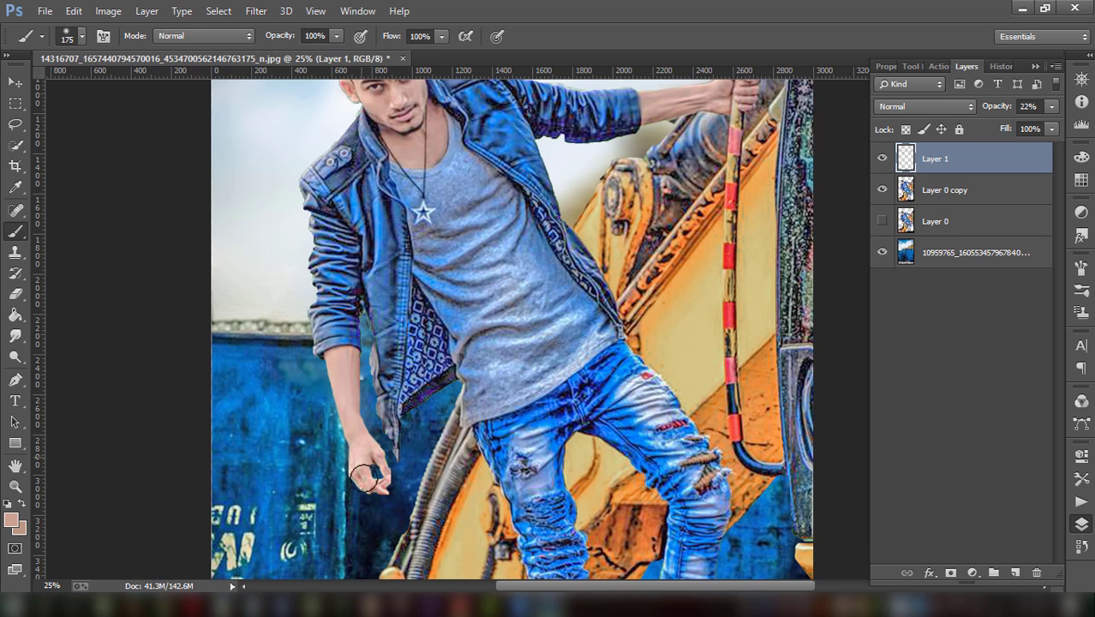
scroll(455, 366, up, 3)
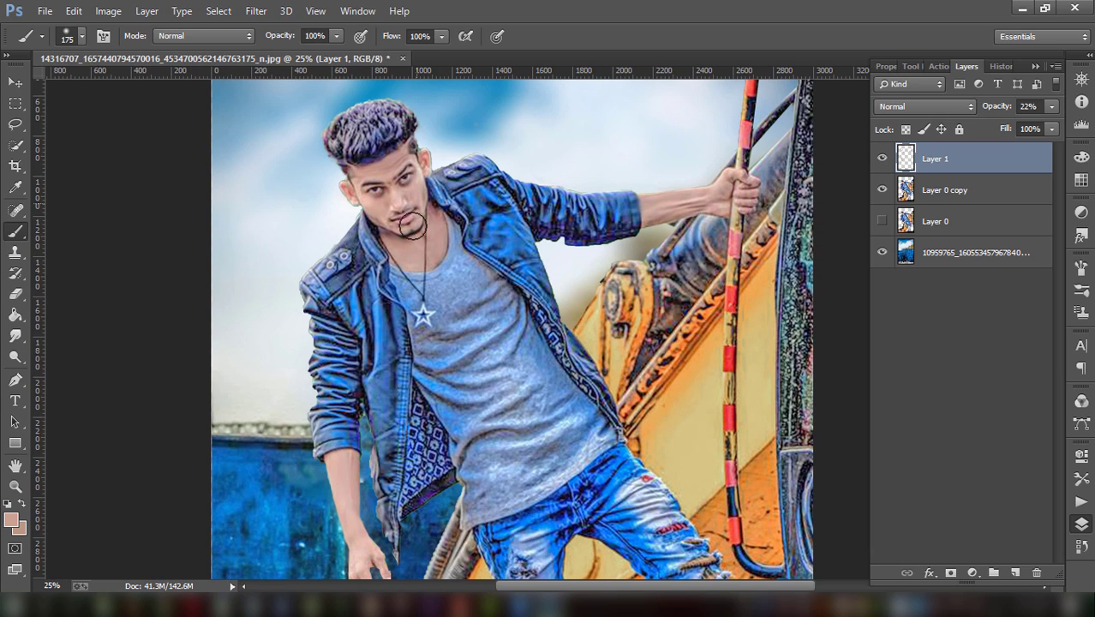
- Paint faint skin tone over the face, then fade Layer 1 to 12% opacity
drag(420, 198, 423, 234)
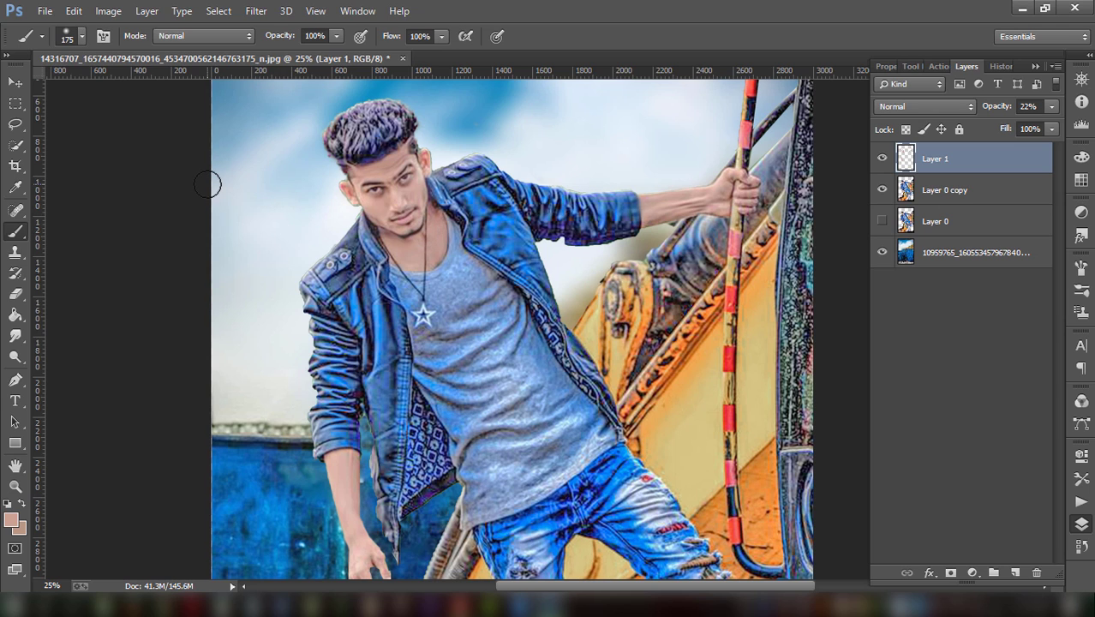
key(ctrl+minus)
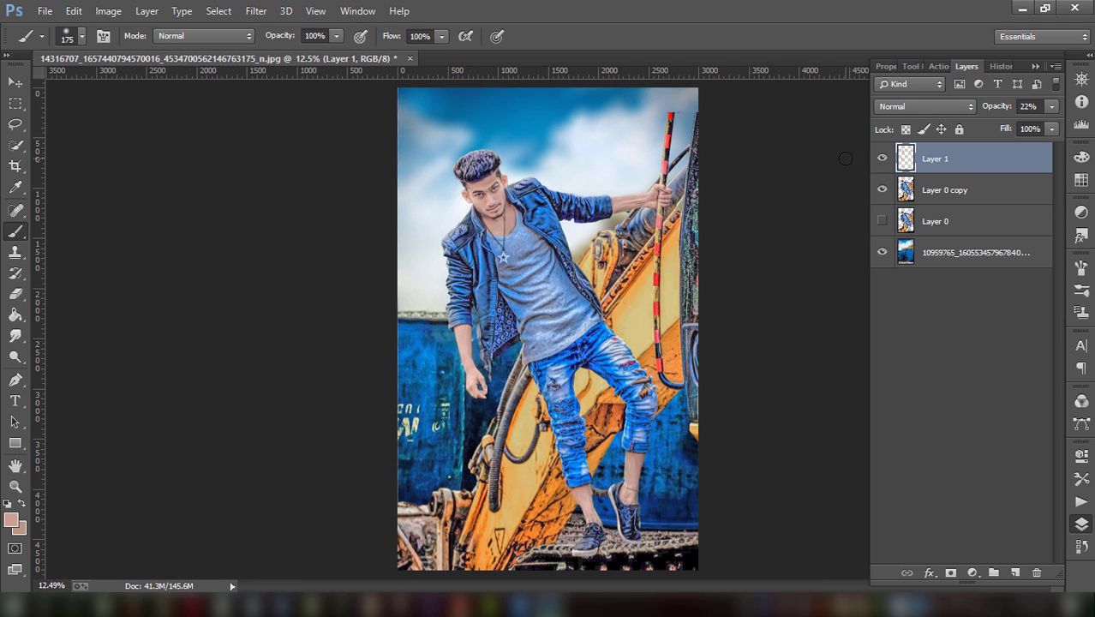
click(890, 159)
click(17, 298)
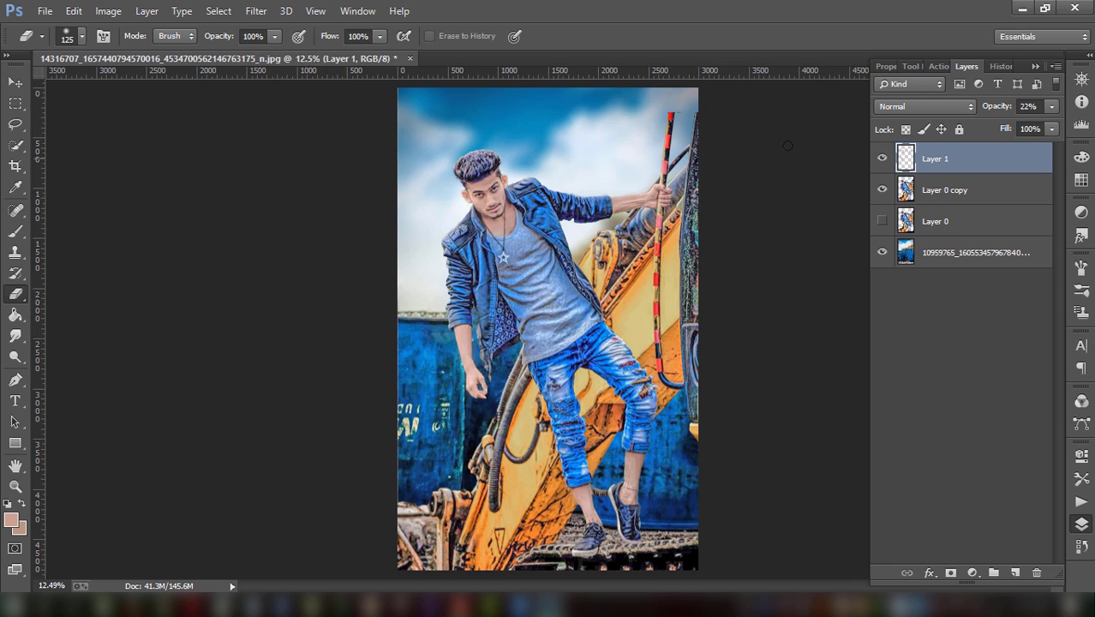
click(1052, 107)
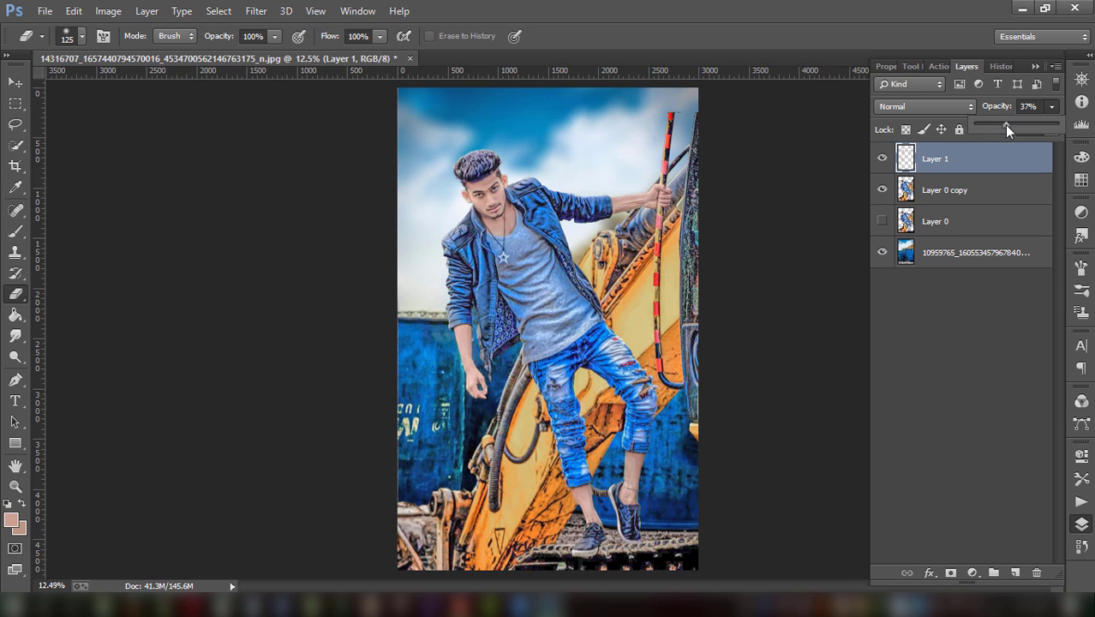
drag(1007, 128, 985, 125)
click(961, 192)
- Merge into Layer 1, then apply Camera Raw: more Clarity, luminance noise reduction, adjusted Oranges luminance
right_click(962, 192)
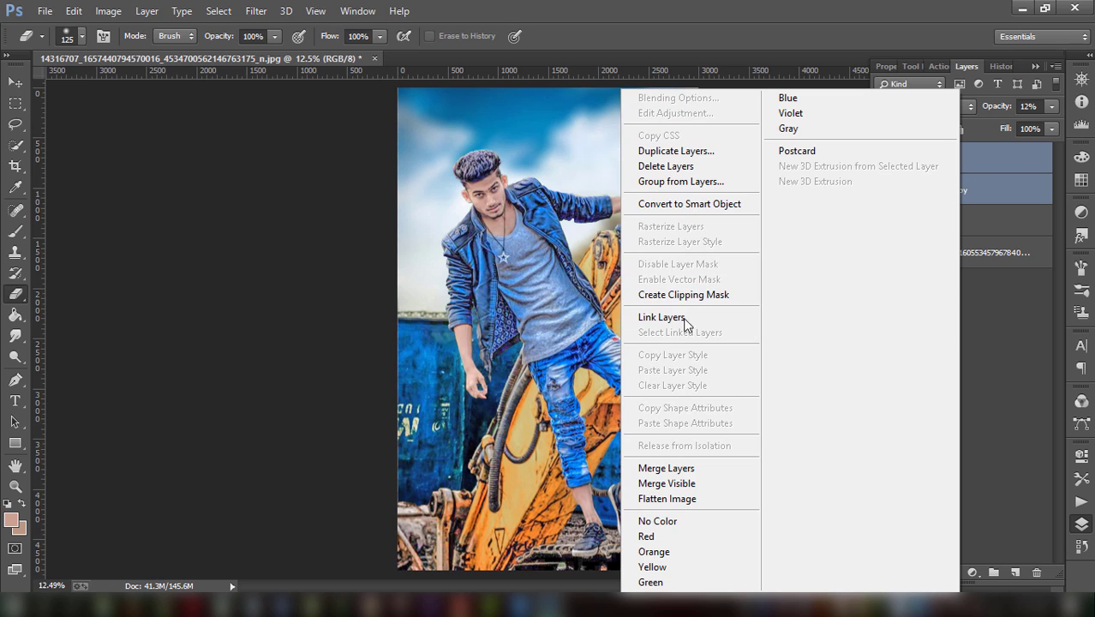
click(677, 468)
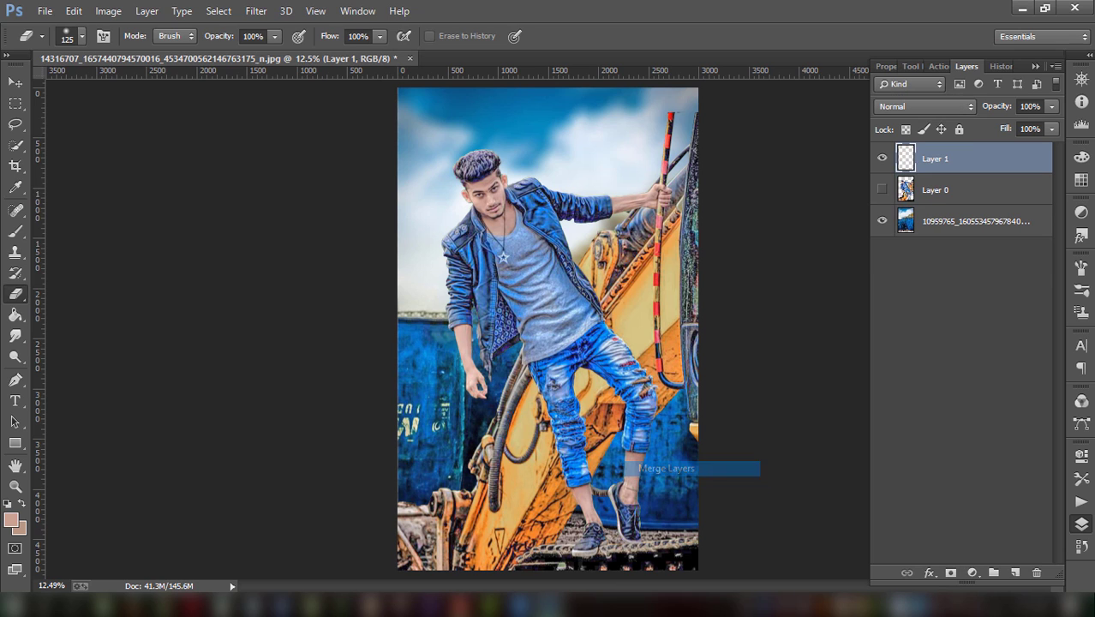
click(256, 11)
click(269, 105)
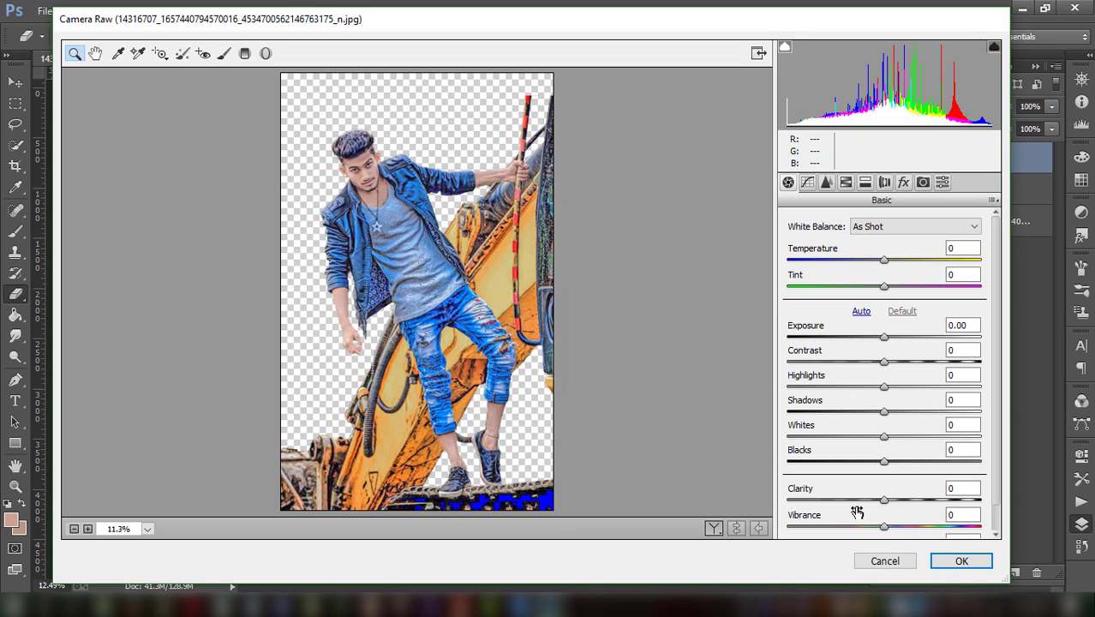
drag(884, 500, 888, 506)
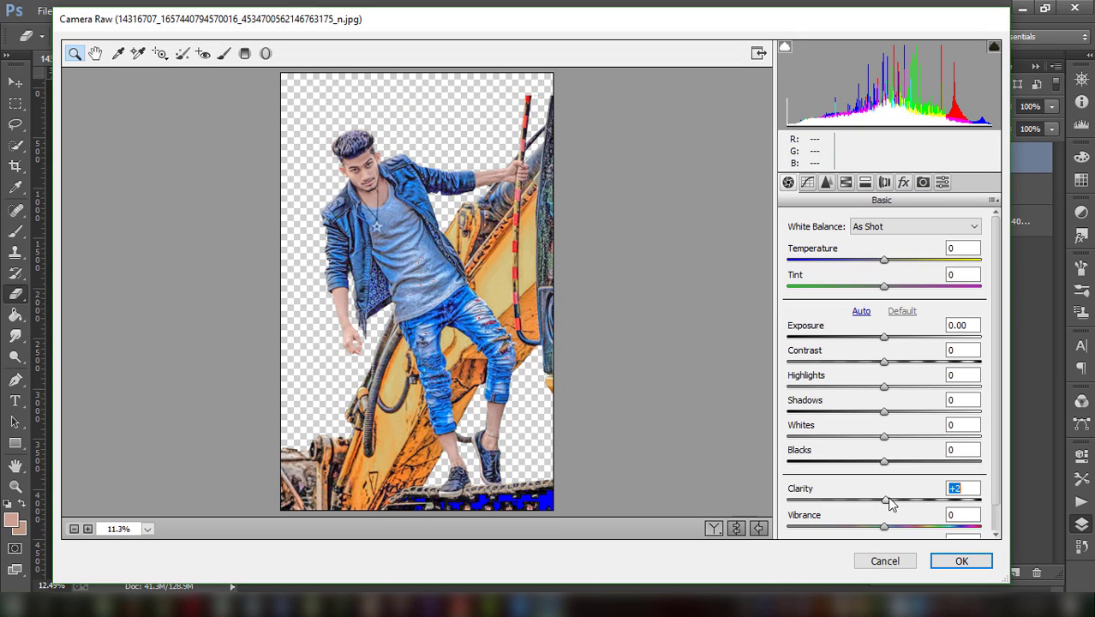
click(826, 182)
click(812, 386)
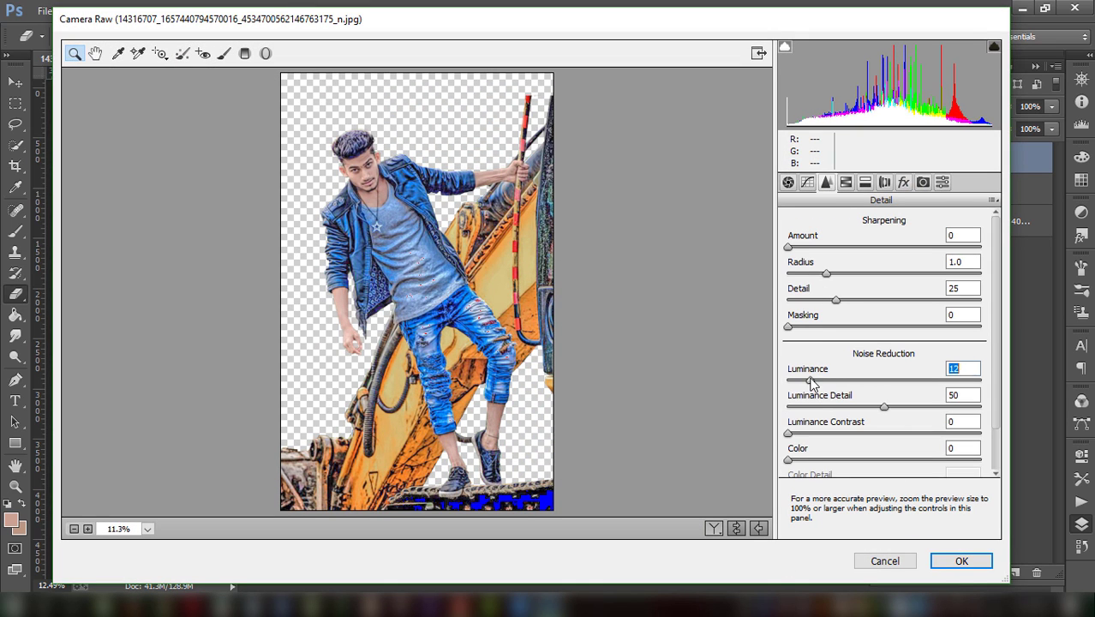
click(846, 181)
drag(890, 323, 886, 325)
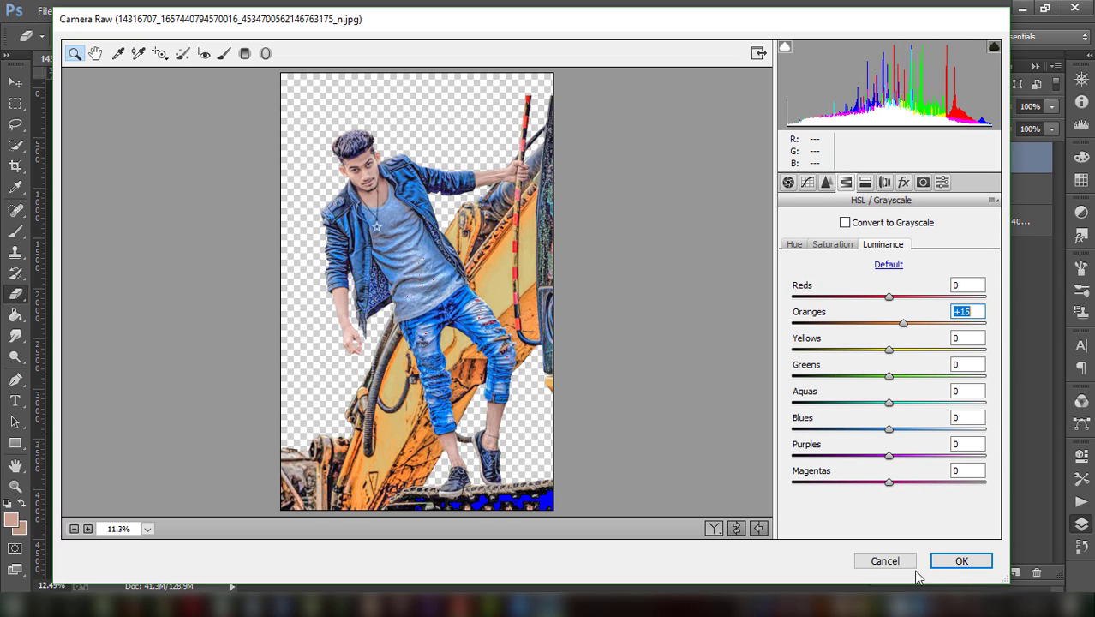
click(958, 562)
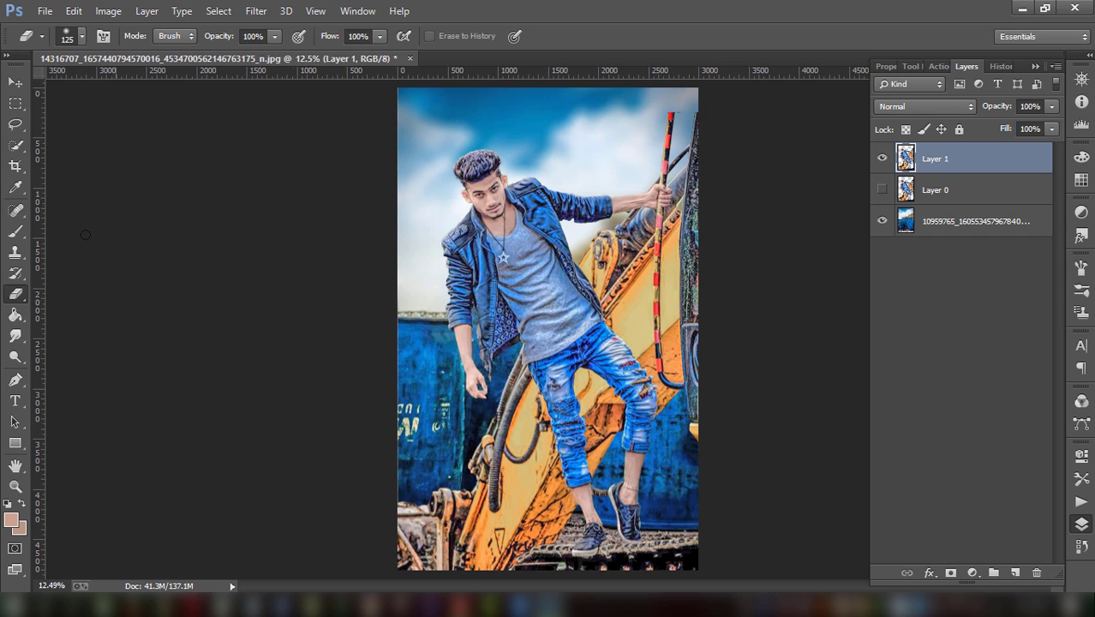
- Set the Smudge tool to a small bristle brush at 63% strength, zoomed in on the head
click(15, 231)
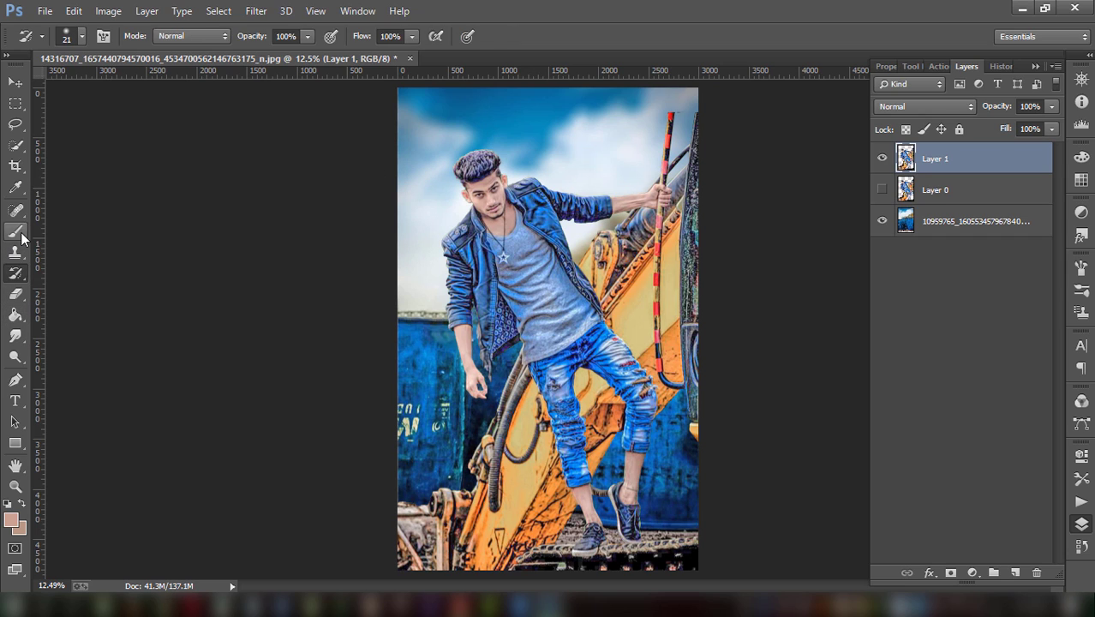
click(14, 272)
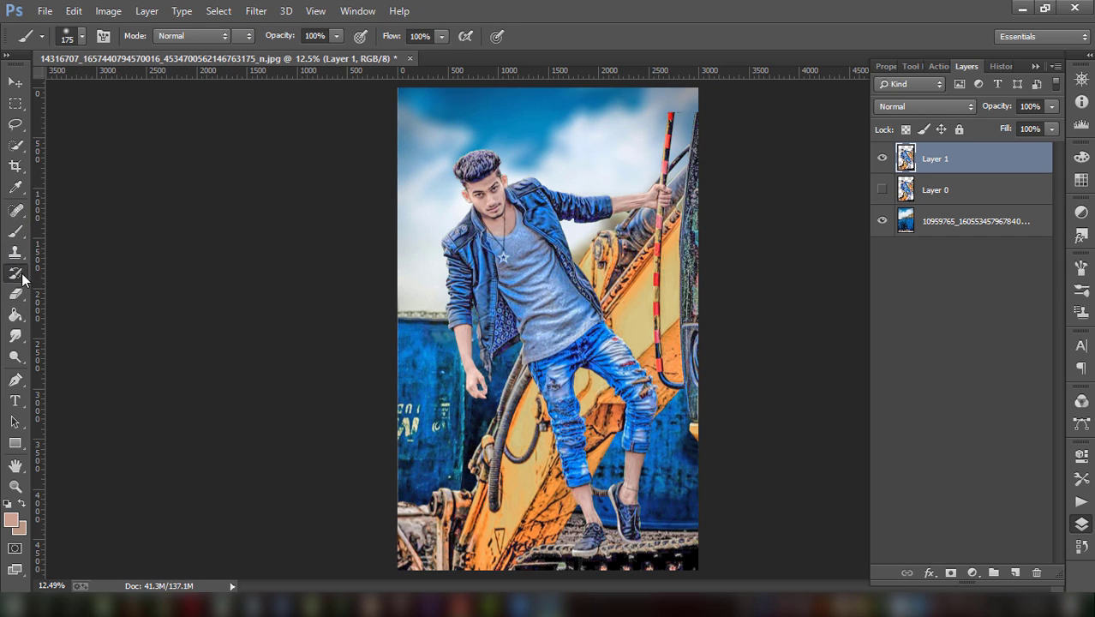
click(15, 336)
click(81, 41)
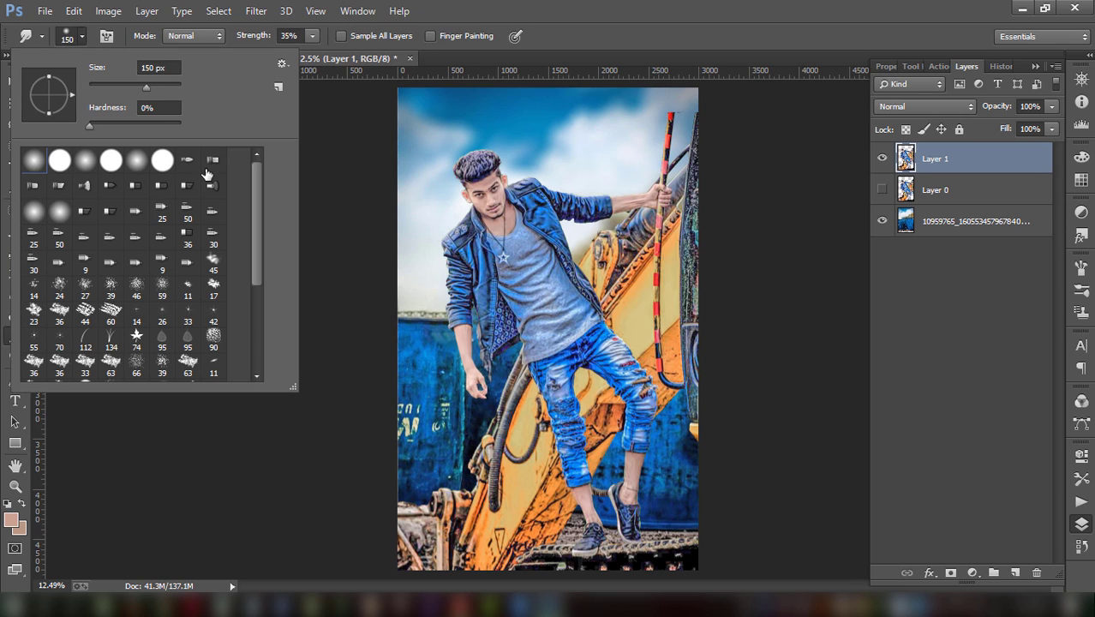
click(195, 186)
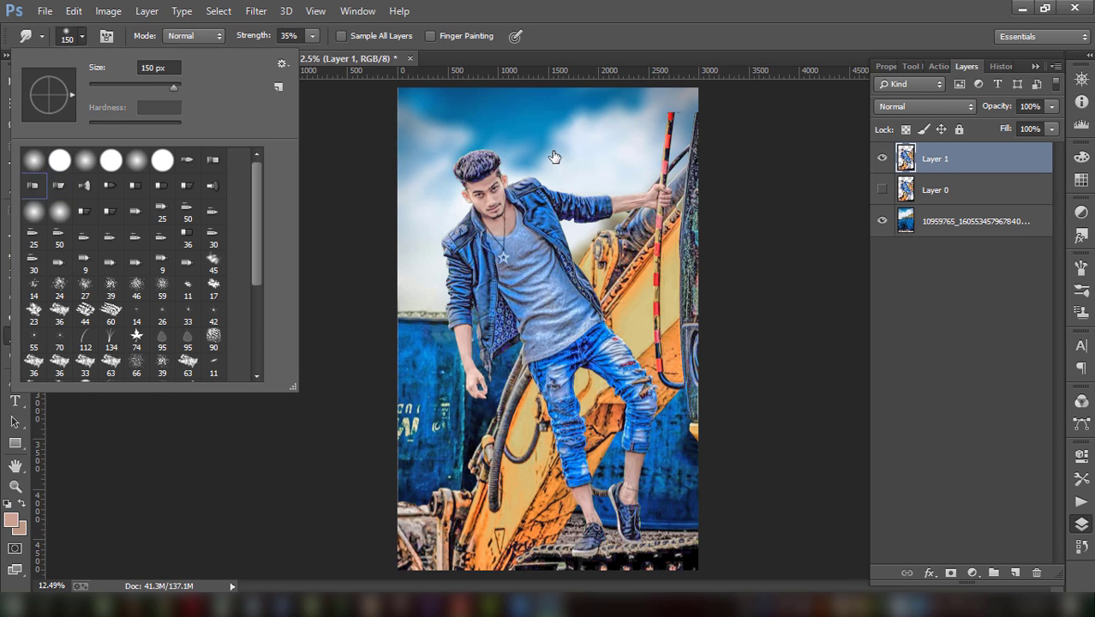
click(408, 155)
key(ctrl+plus)
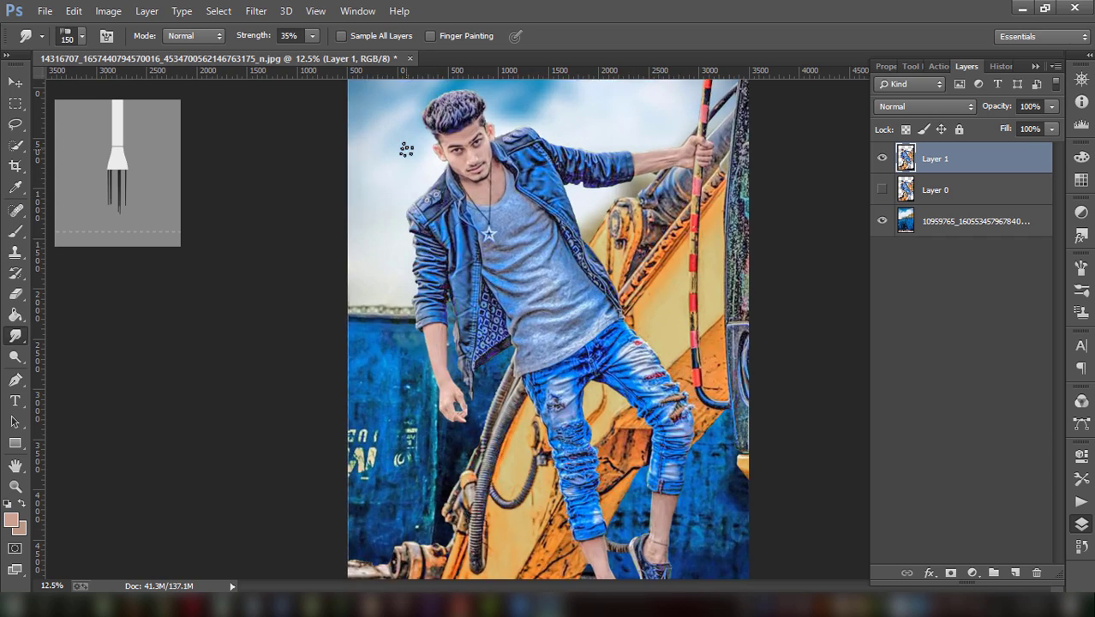
key(ctrl+plus)
scroll(444, 140, up, 3)
scroll(440, 93, up, 2)
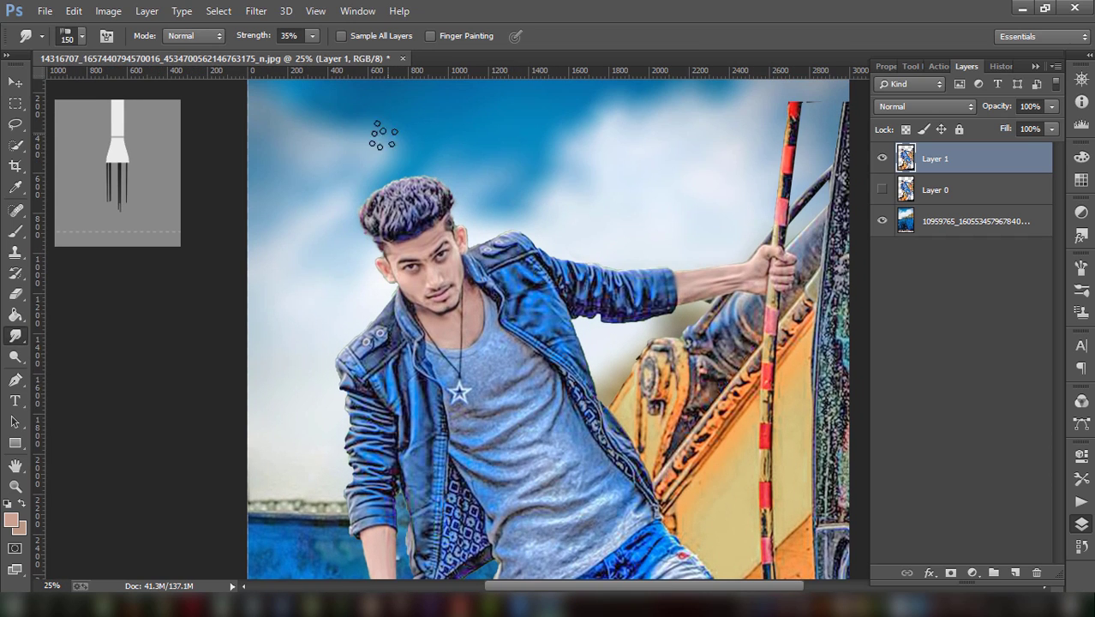
click(313, 36)
drag(328, 51, 336, 52)
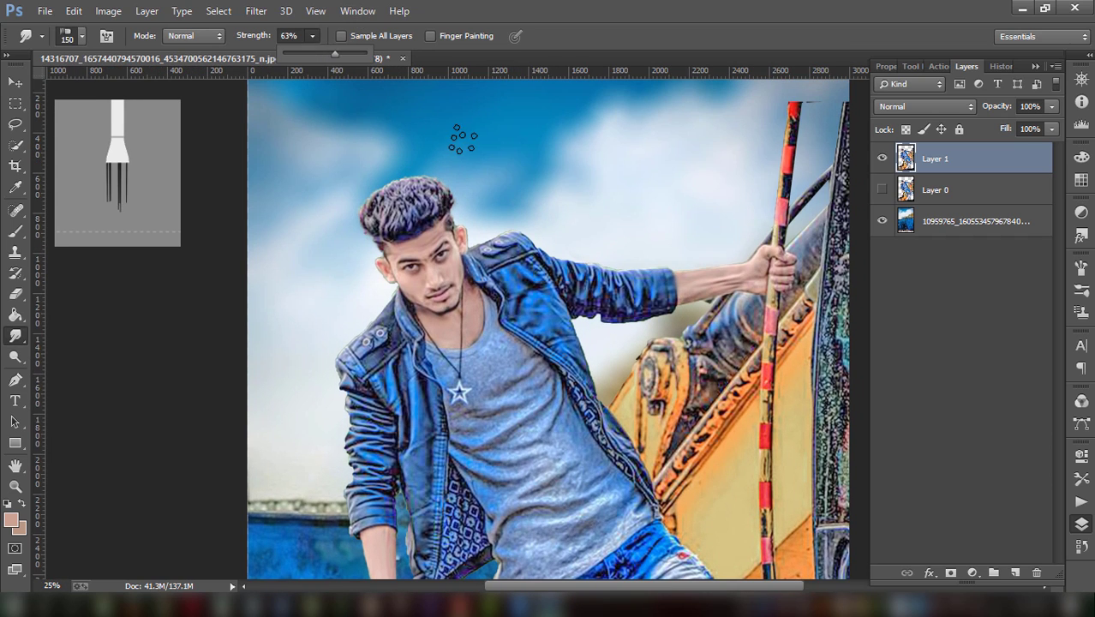
key(bracketright)
key(bracketright)
key(bracketright)
key(bracketleft)
key(bracketleft)
key(bracketleft)
key(bracketleft)
key(bracketleft)
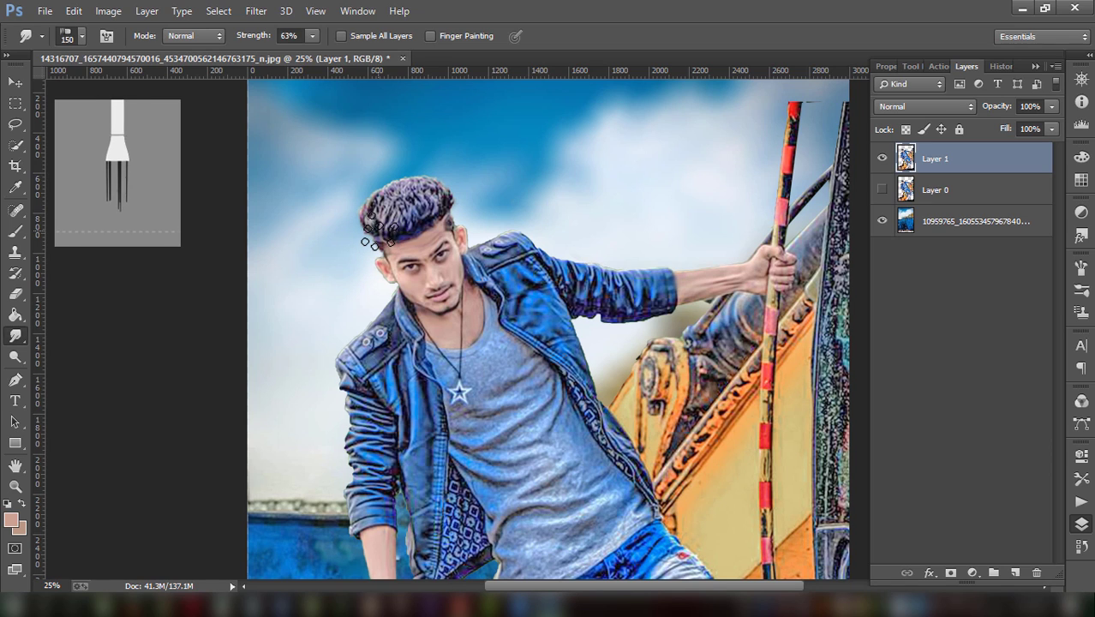
key(bracketleft)
key(bracketleft)
- Smudge the hair upward into spikes across the left, top and right of the head
drag(379, 231, 363, 182)
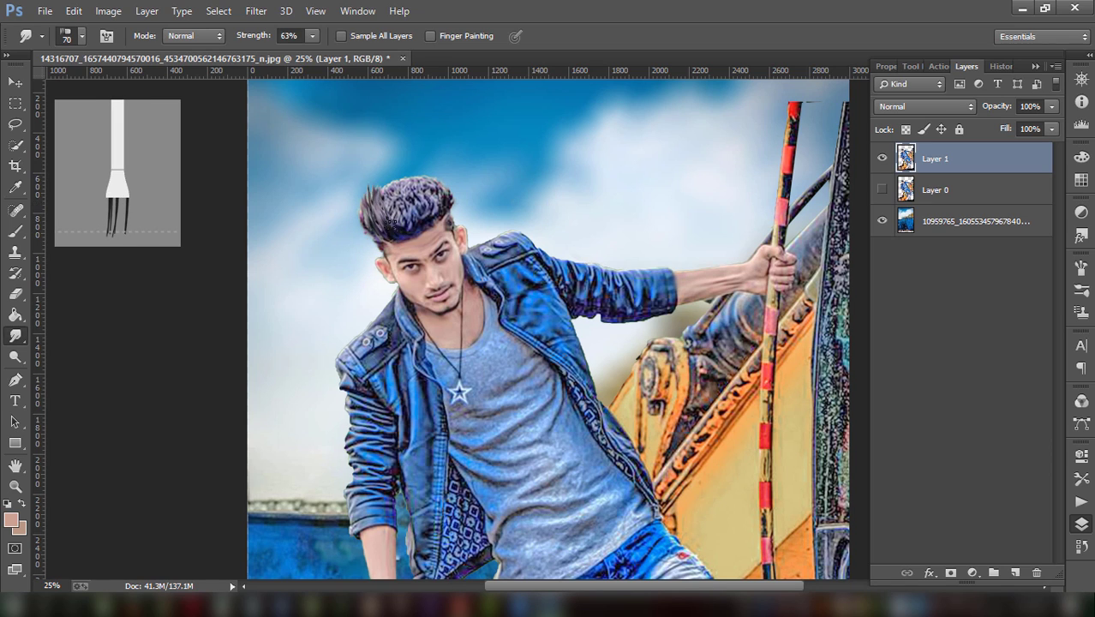
drag(392, 225, 374, 183)
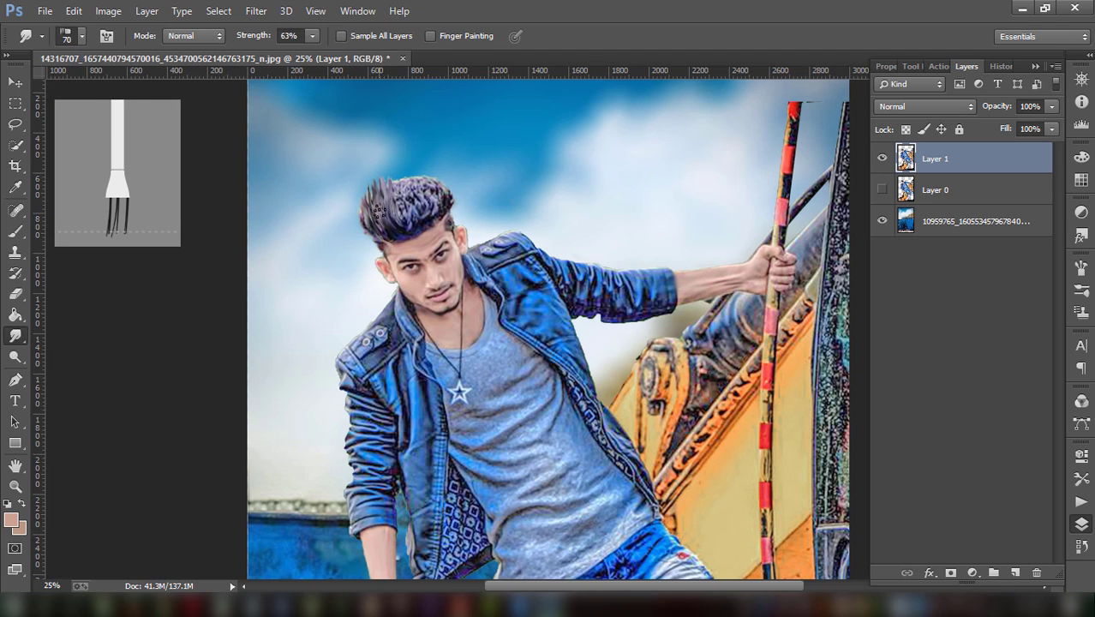
mouse_move(377, 228)
mouse_down()
mouse_move(357, 177)
mouse_move(365, 183)
mouse_up()
key(bracketleft)
drag(408, 226, 388, 175)
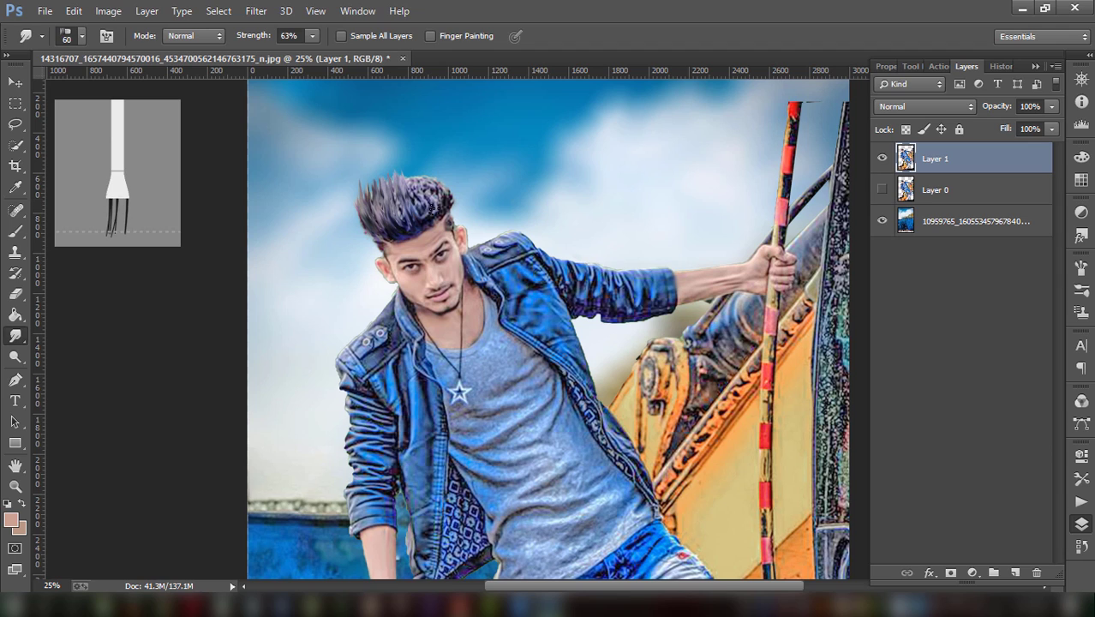
key(bracketright)
mouse_move(449, 200)
mouse_down()
mouse_move(441, 174)
mouse_move(406, 165)
mouse_up()
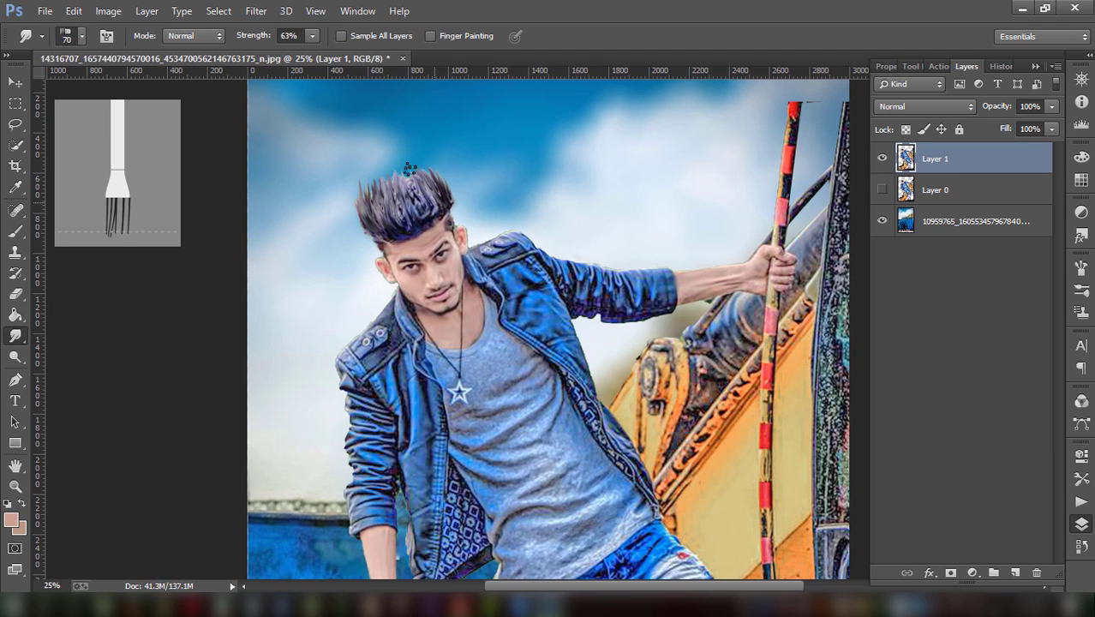
mouse_move(429, 206)
mouse_down()
mouse_move(400, 163)
mouse_move(434, 175)
mouse_move(425, 163)
mouse_up()
key(bracketright)
key(bracketleft)
key(bracketleft)
mouse_move(388, 216)
mouse_down()
mouse_move(355, 189)
mouse_move(407, 166)
mouse_up()
key(bracketright)
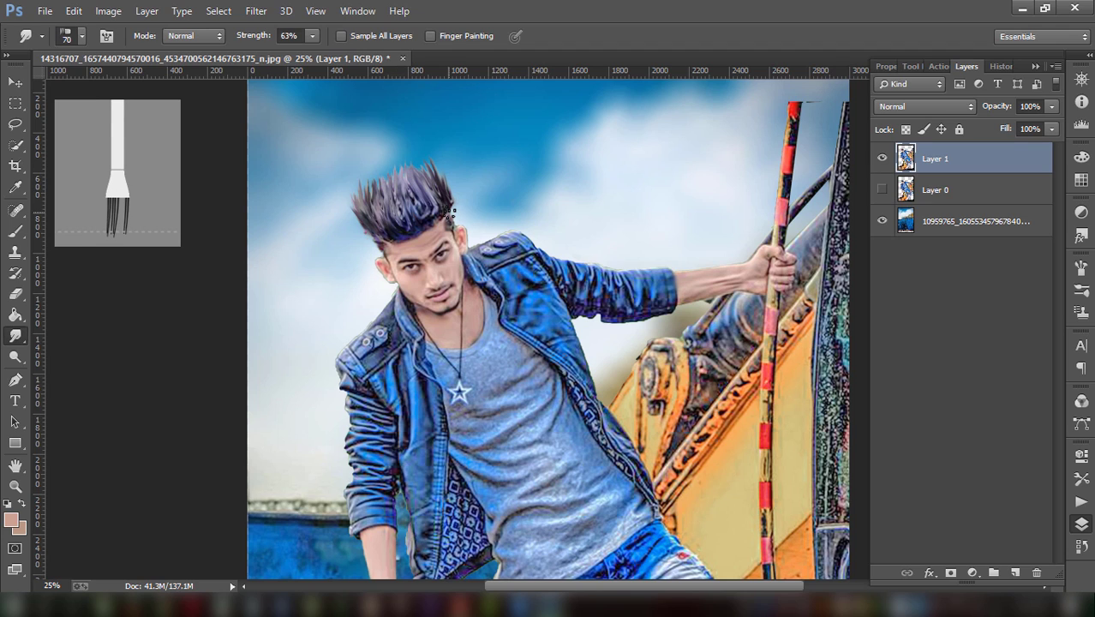
drag(453, 195, 444, 178)
drag(369, 213, 352, 192)
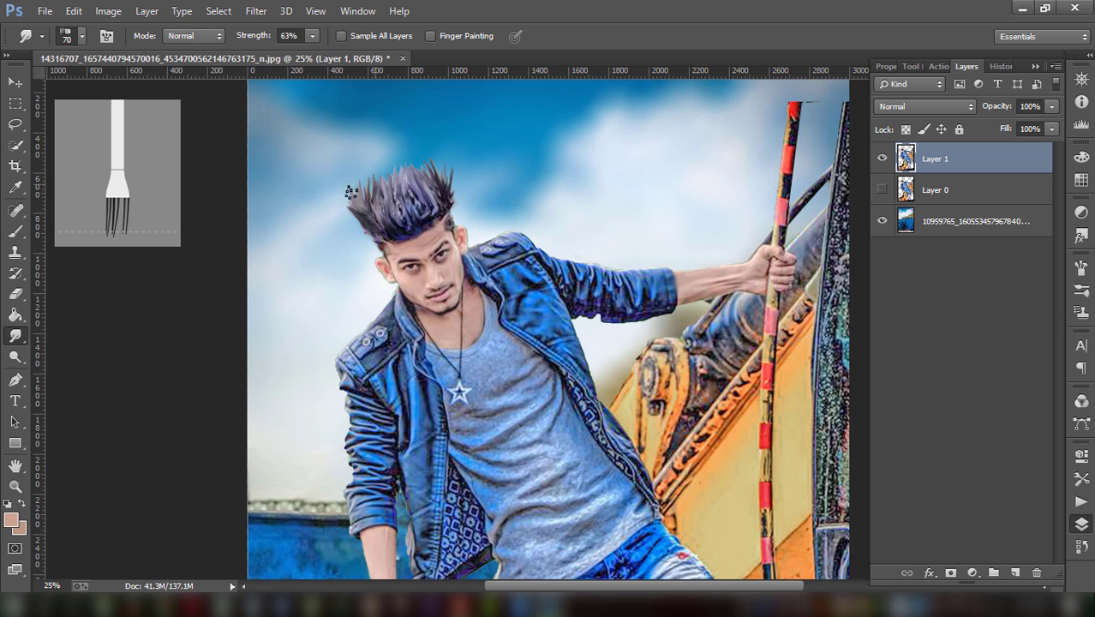
- Undo the last three smudge strokes with Edit > Step Backward and re-smudge the hair's left edge
click(73, 11)
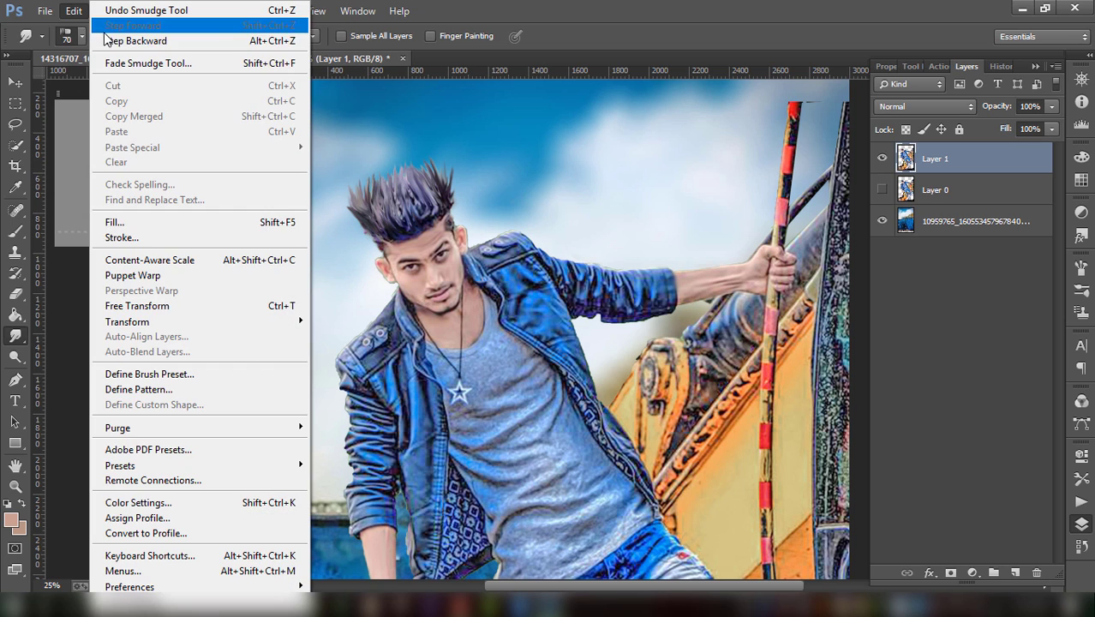
click(135, 40)
click(74, 10)
click(136, 40)
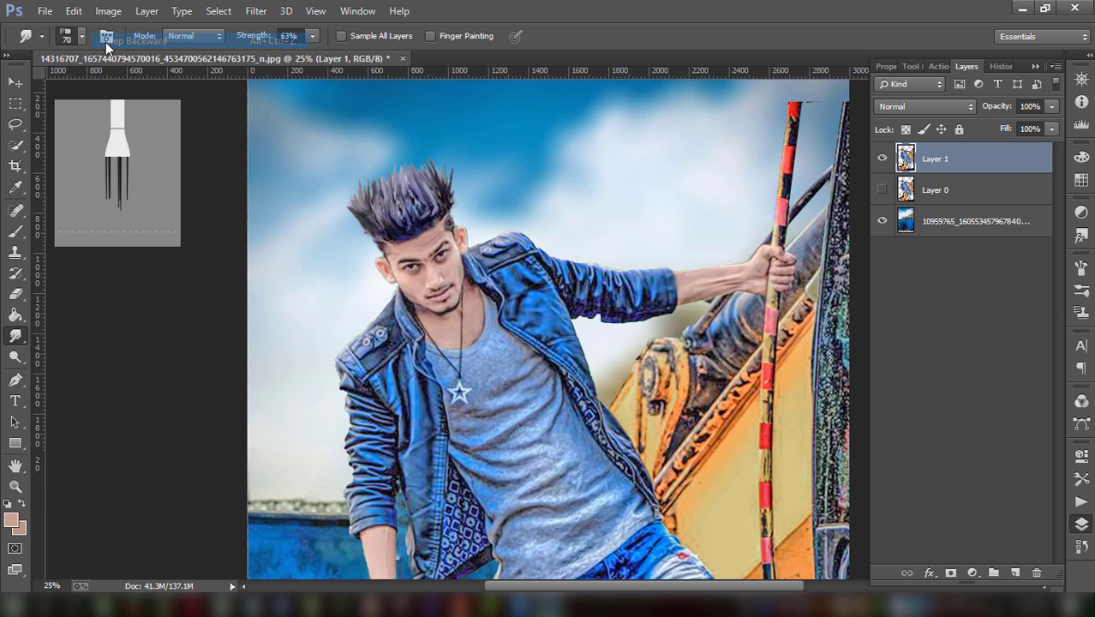
click(74, 10)
click(136, 40)
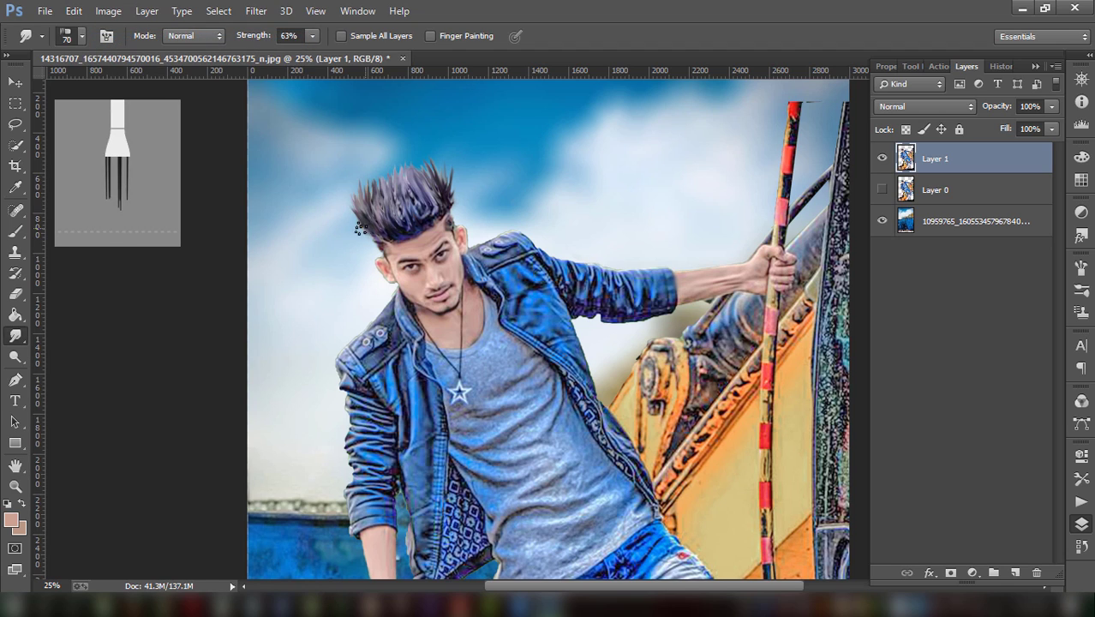
mouse_move(360, 227)
mouse_down()
mouse_move(342, 196)
mouse_move(405, 183)
mouse_up()
key(bracketright)
key(bracketright)
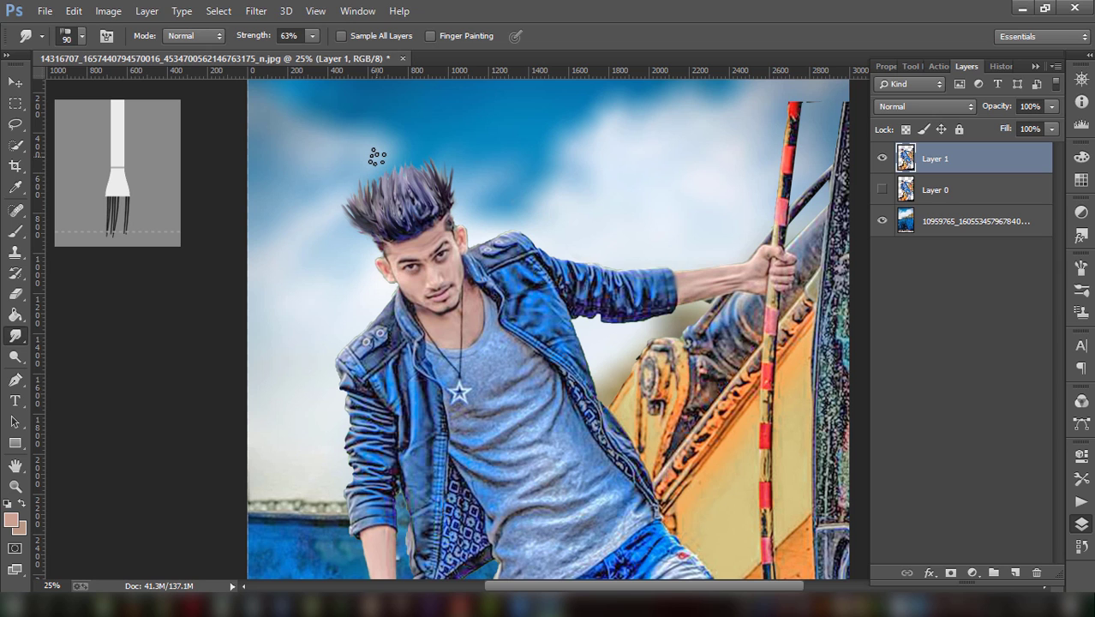
key(ctrl+minus)
key(ctrl+minus)
key(ctrl+minus)
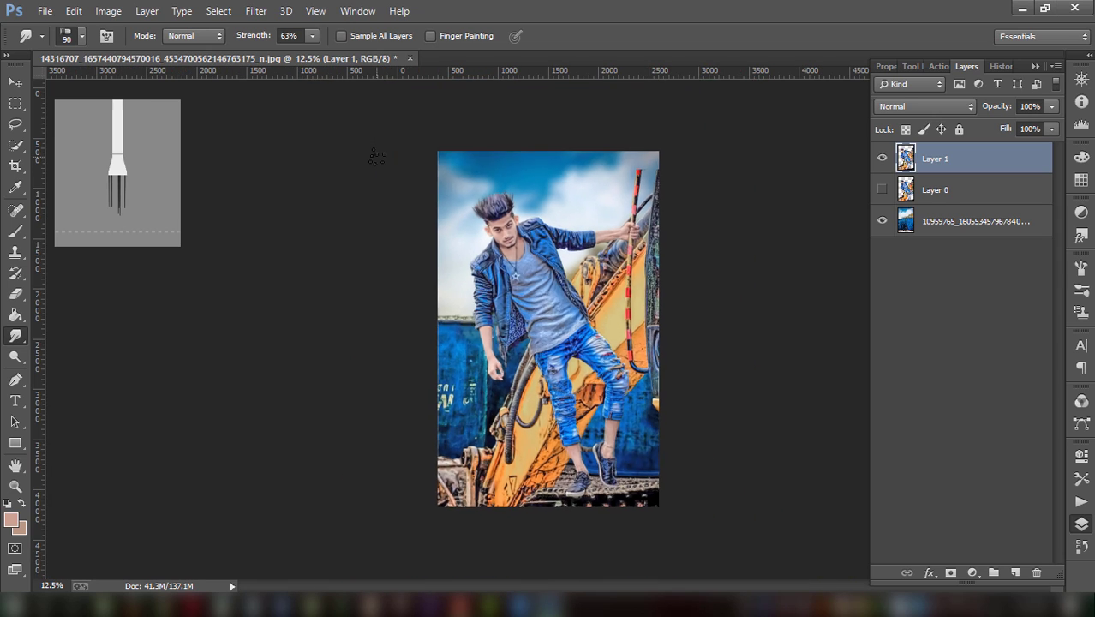
- Select Layer 1 together with the sky background photo and merge them into Layer 1
key(ctrl+plus)
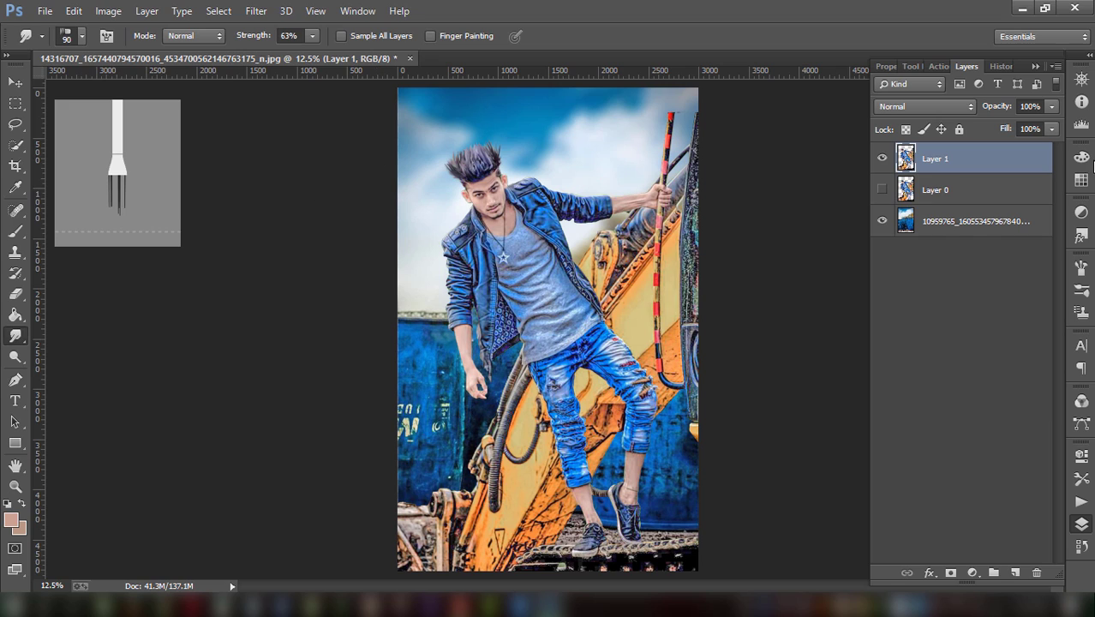
ctrl+click(949, 224)
right_click(950, 224)
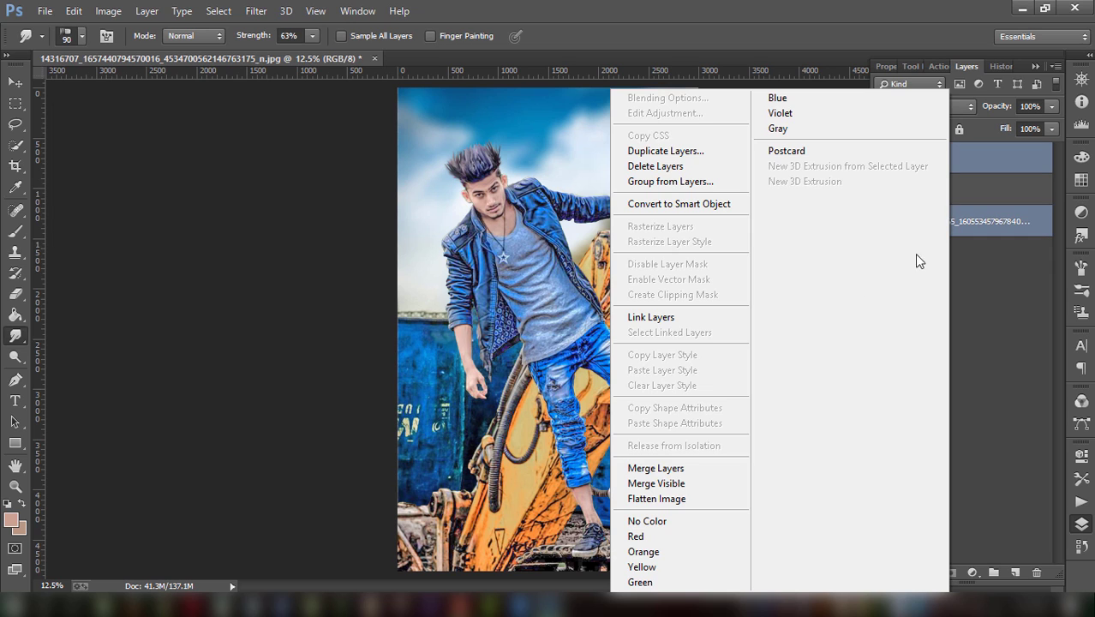
click(669, 468)
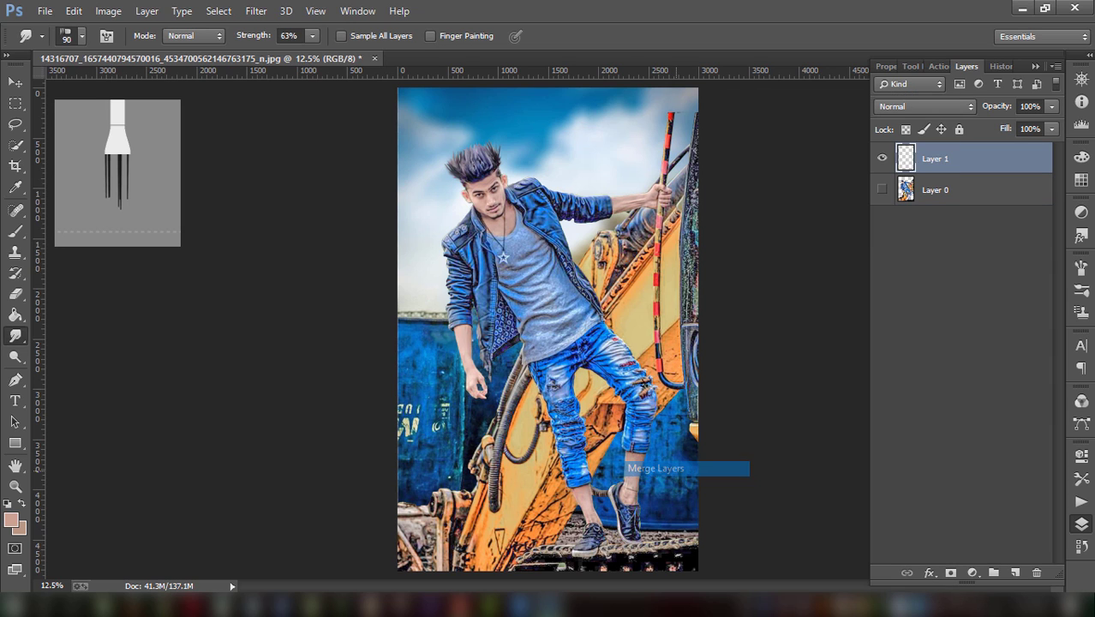
click(255, 11)
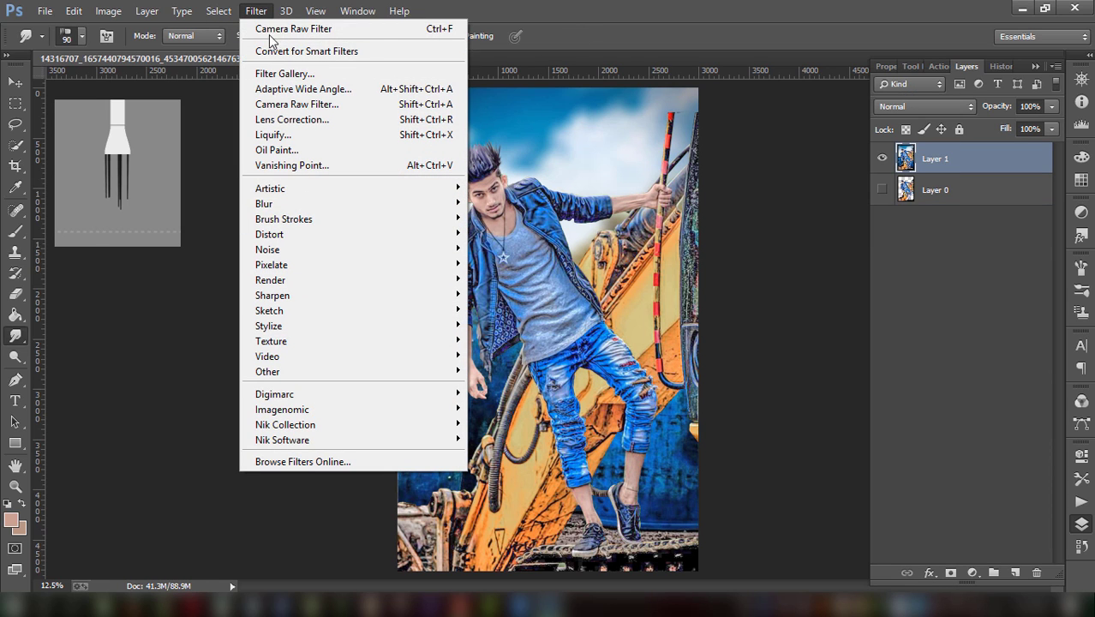
mouse_move(285, 424)
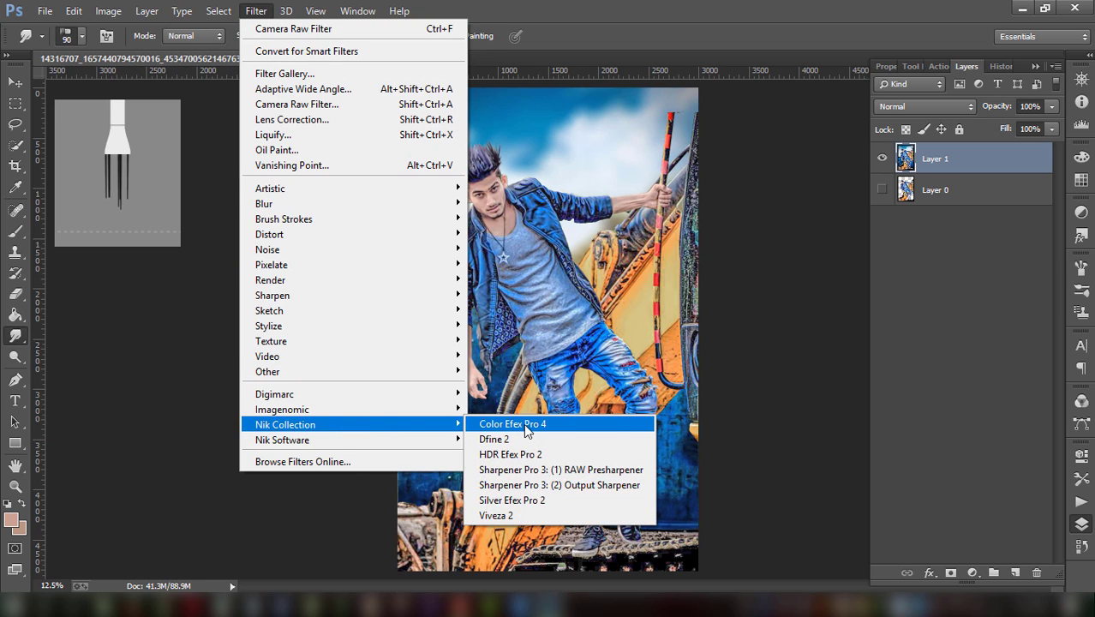
- Open Color Efex Pro 4 and ease the Dark Contrasts contrast from -67% to -28%
click(523, 425)
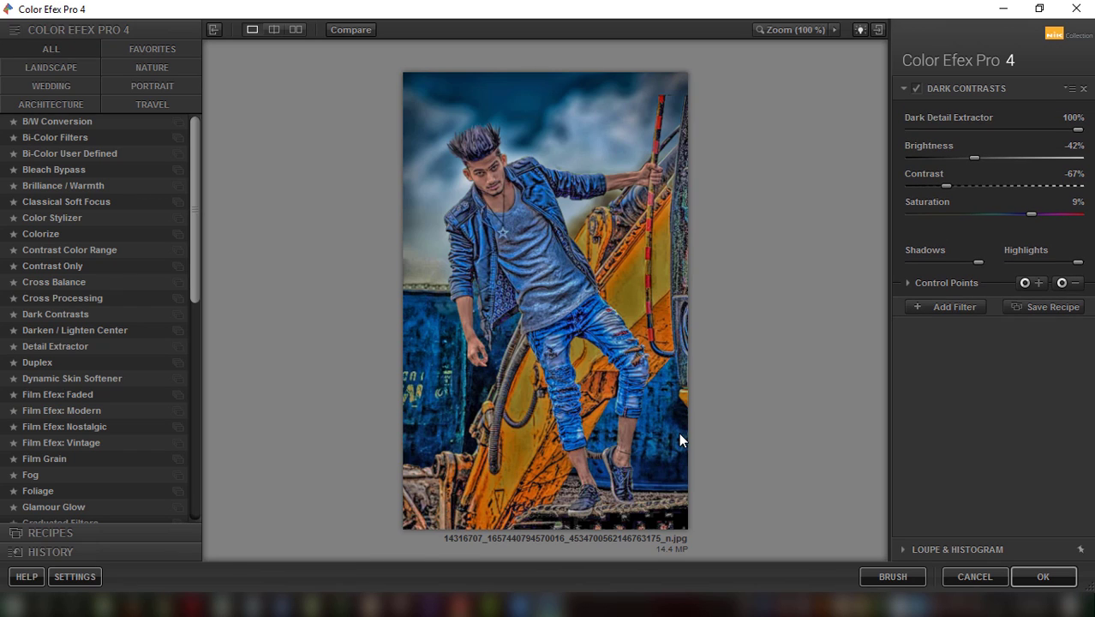
click(914, 90)
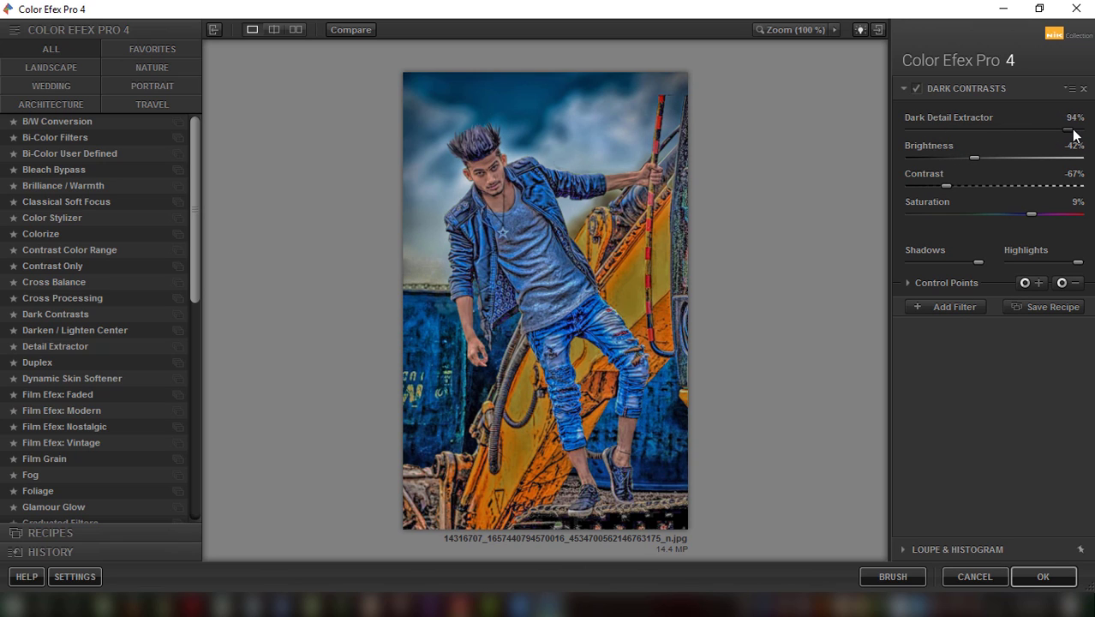
drag(942, 186, 994, 185)
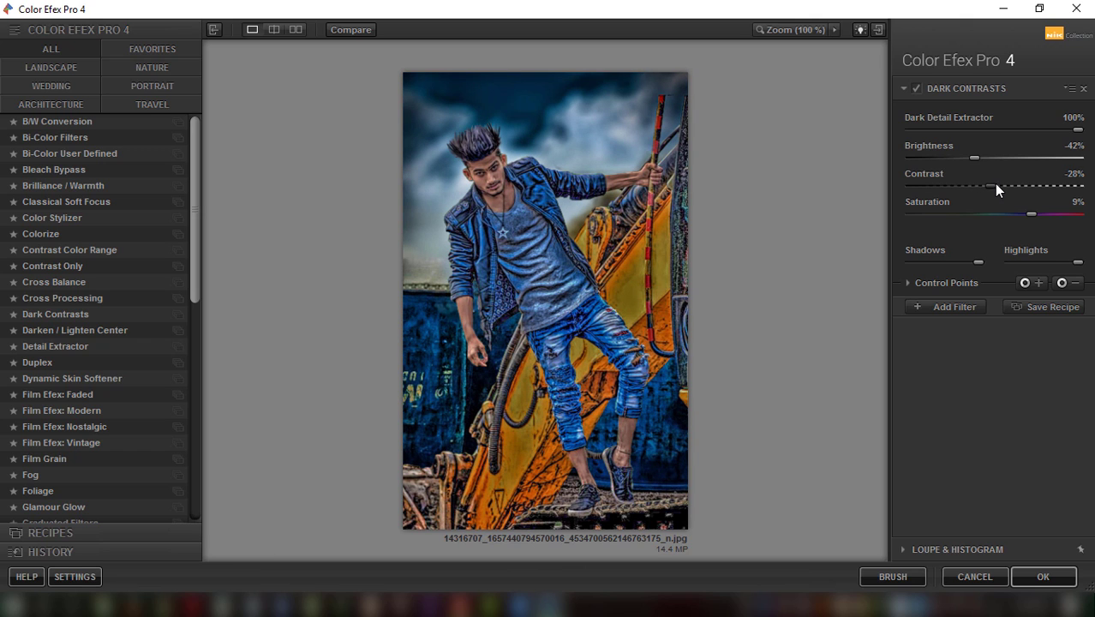
- Add Indian Summer using Method 2 with stronger Enhance Foliage, and apply the filters
click(929, 308)
drag(197, 157, 199, 311)
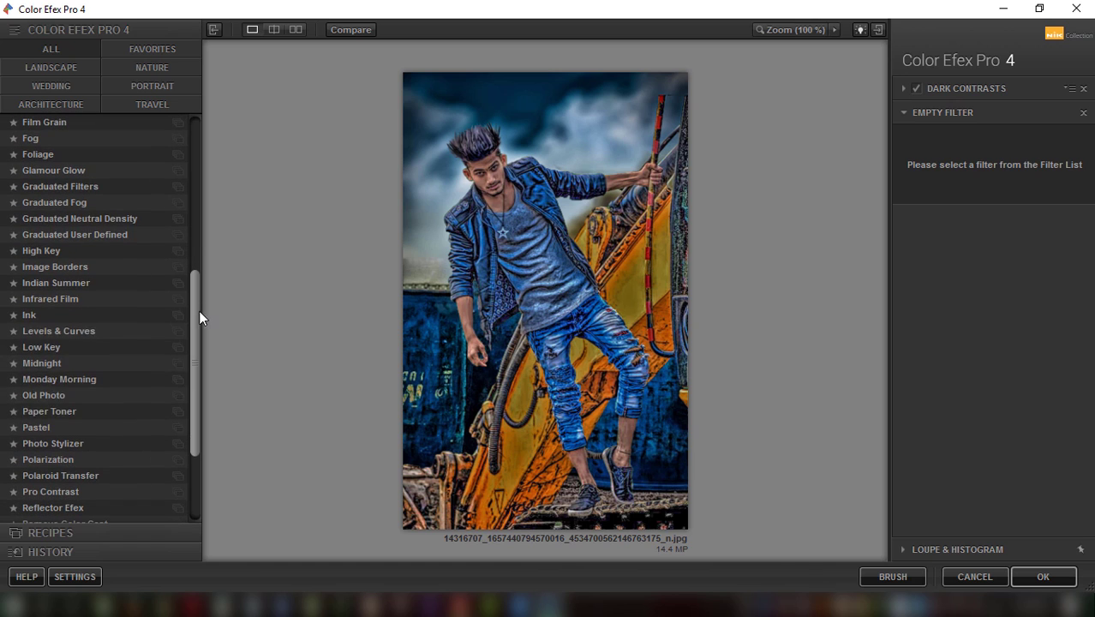
click(51, 285)
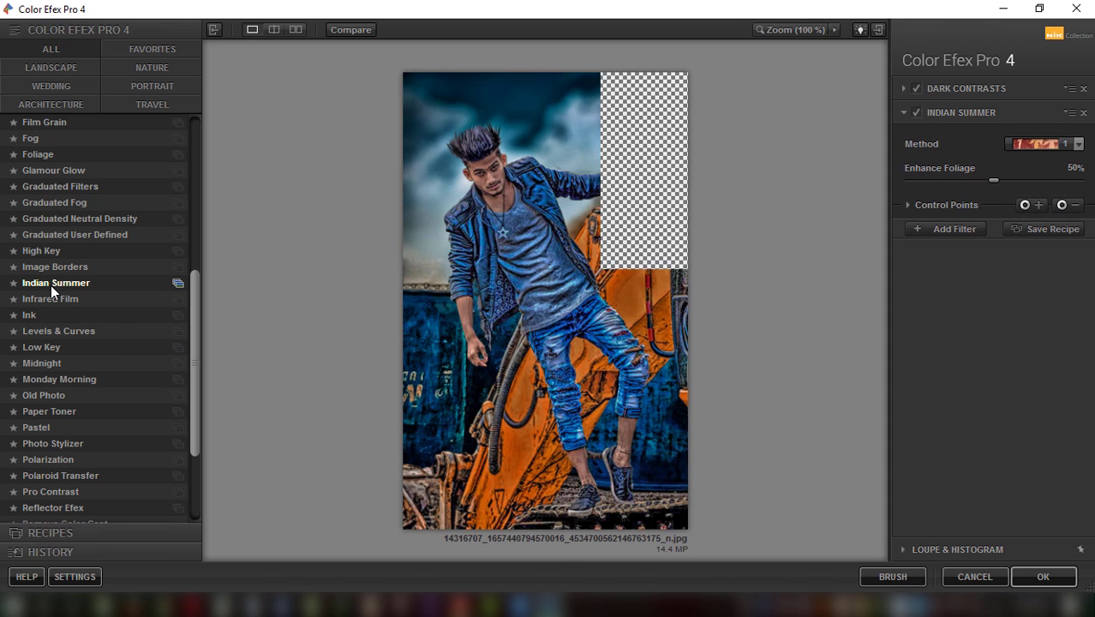
click(1035, 144)
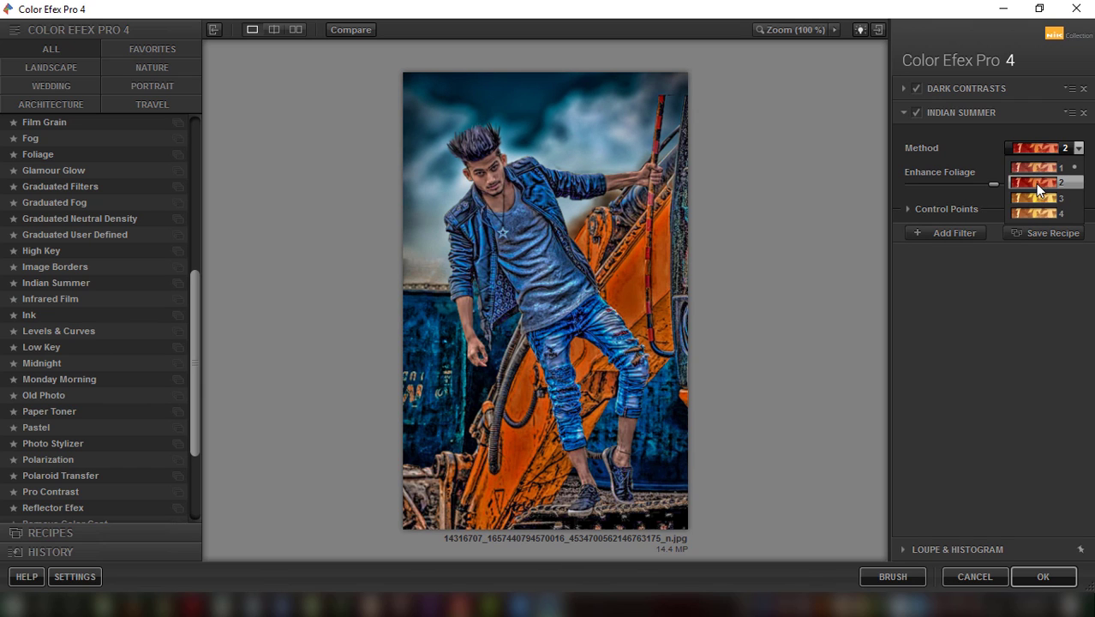
click(1037, 184)
mouse_move(993, 184)
mouse_down()
mouse_move(1030, 185)
mouse_move(1013, 184)
mouse_up()
click(950, 232)
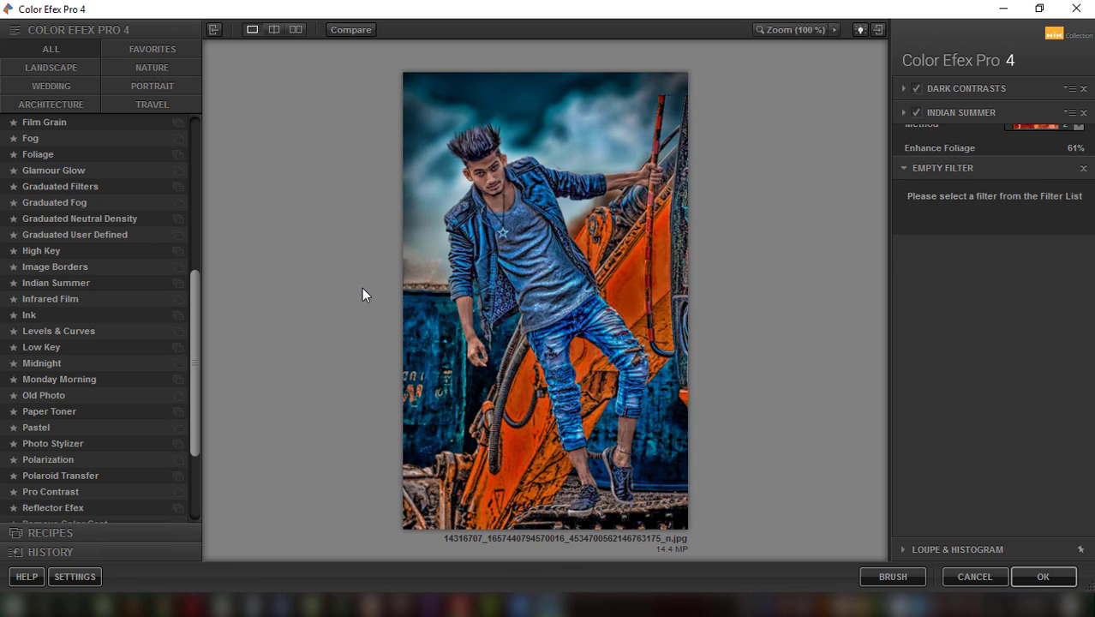
click(1041, 578)
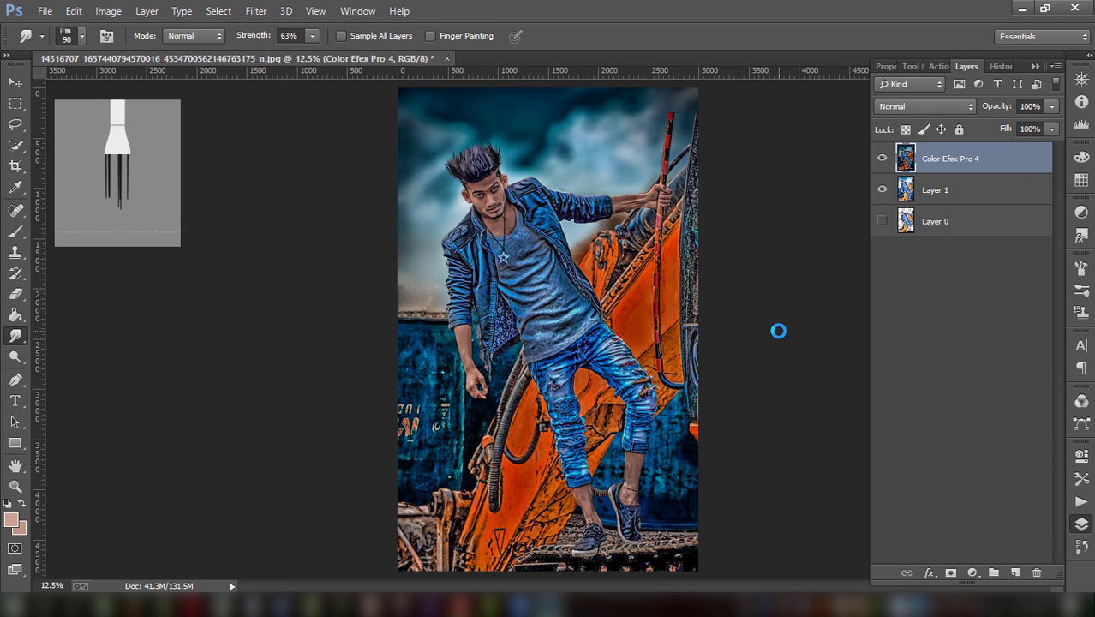
- Erase the Color Efex Pro 4 layer near the raised hand and over the ankle with a 150 px eraser
click(14, 294)
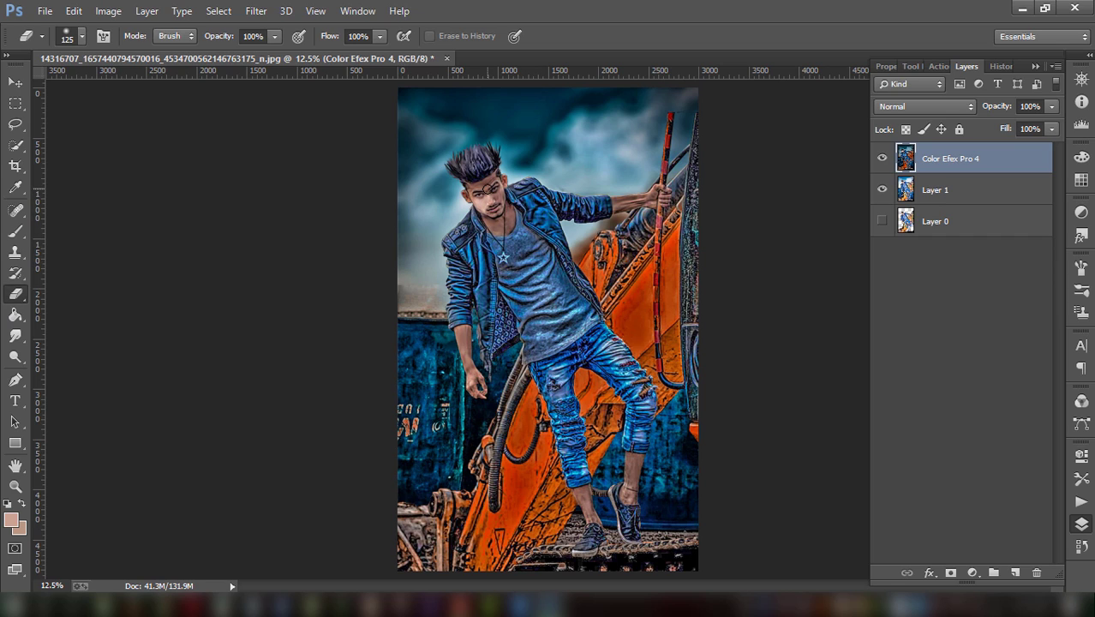
key(bracketright)
key(bracketright)
key(bracketright)
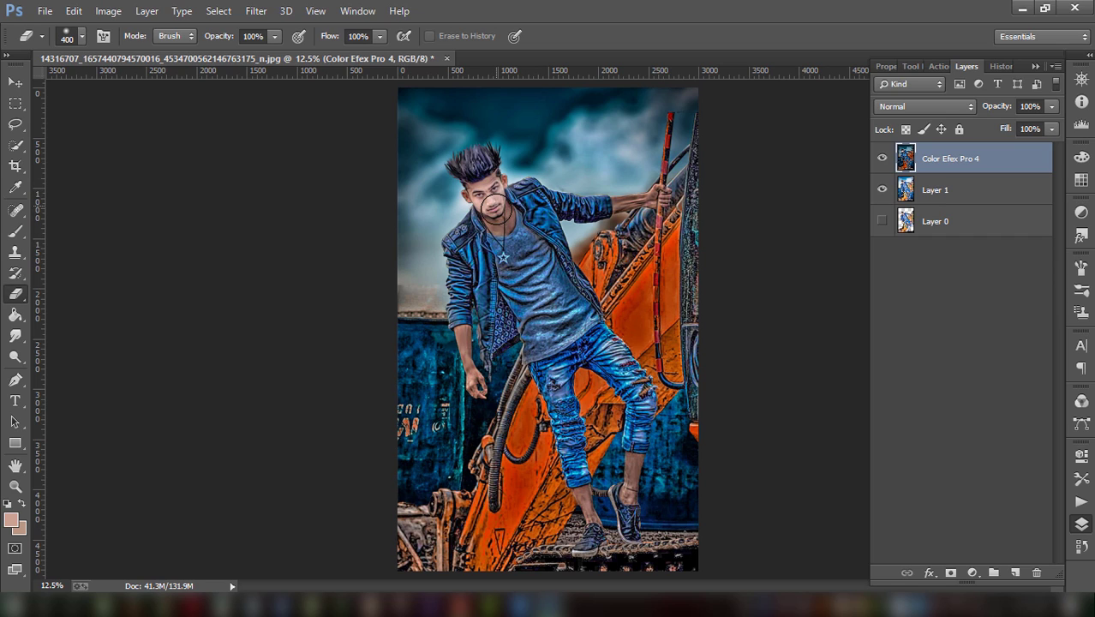
key(bracketleft)
key(bracketleft)
key(bracketleft)
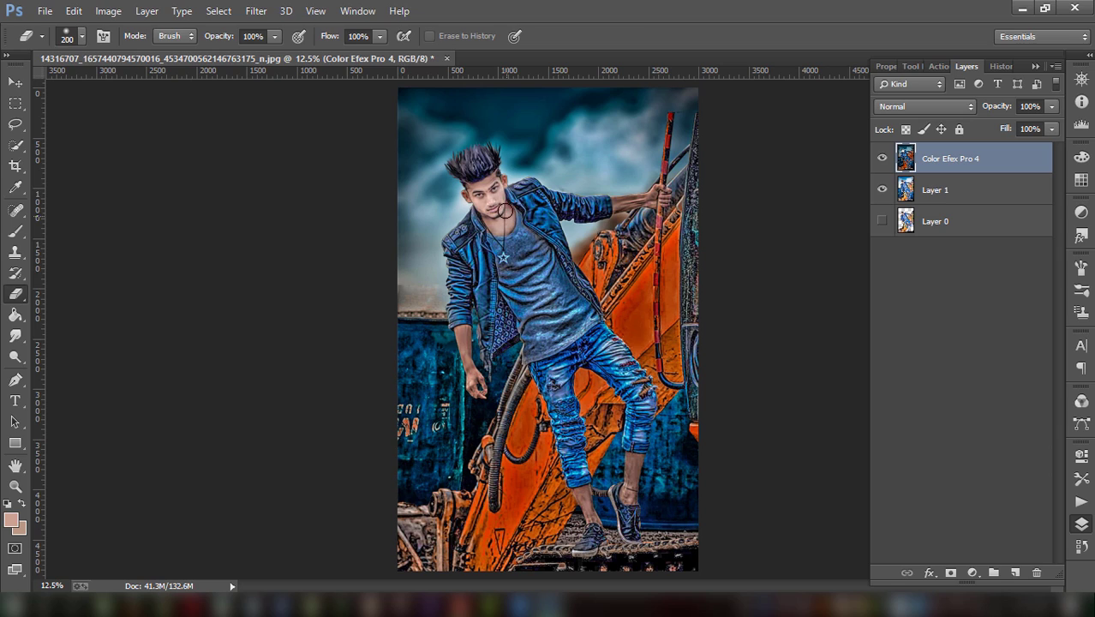
key(bracketleft)
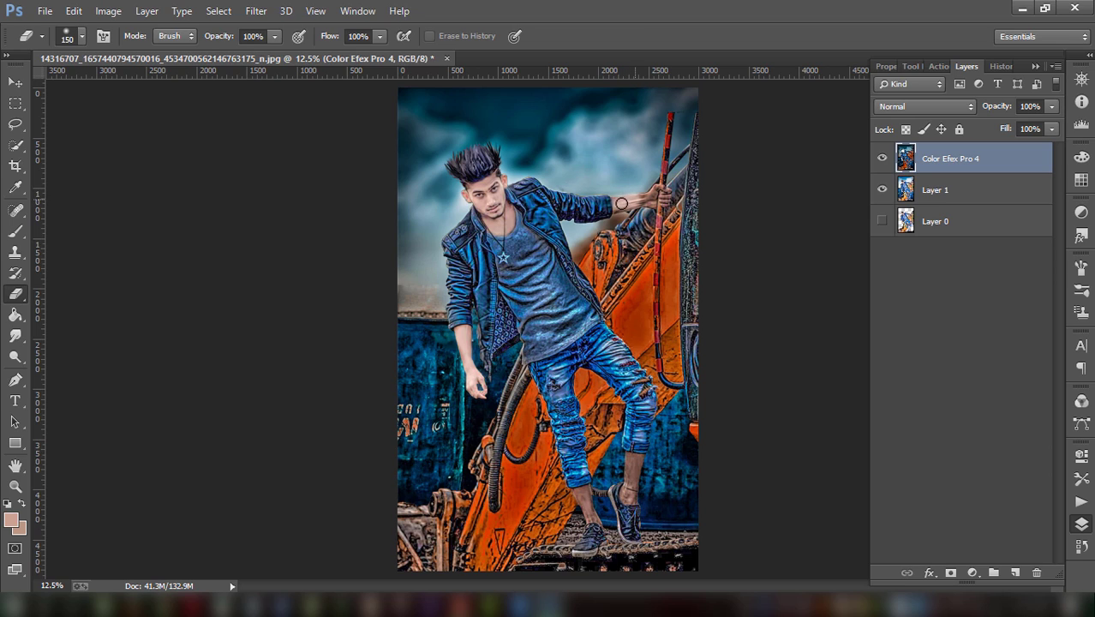
drag(618, 207, 655, 199)
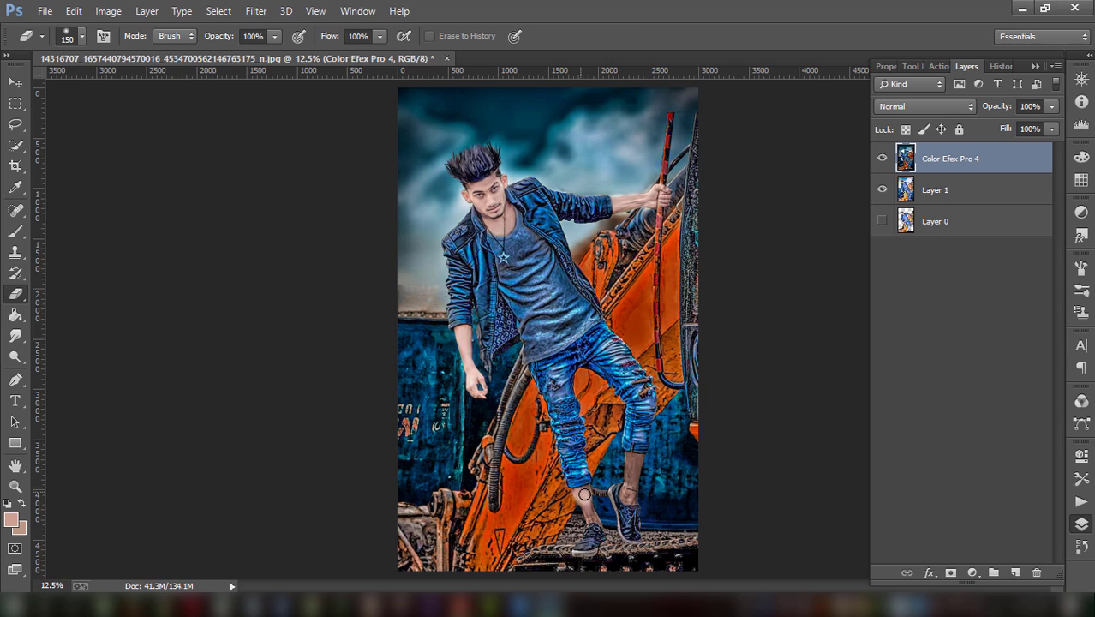
drag(631, 472, 630, 497)
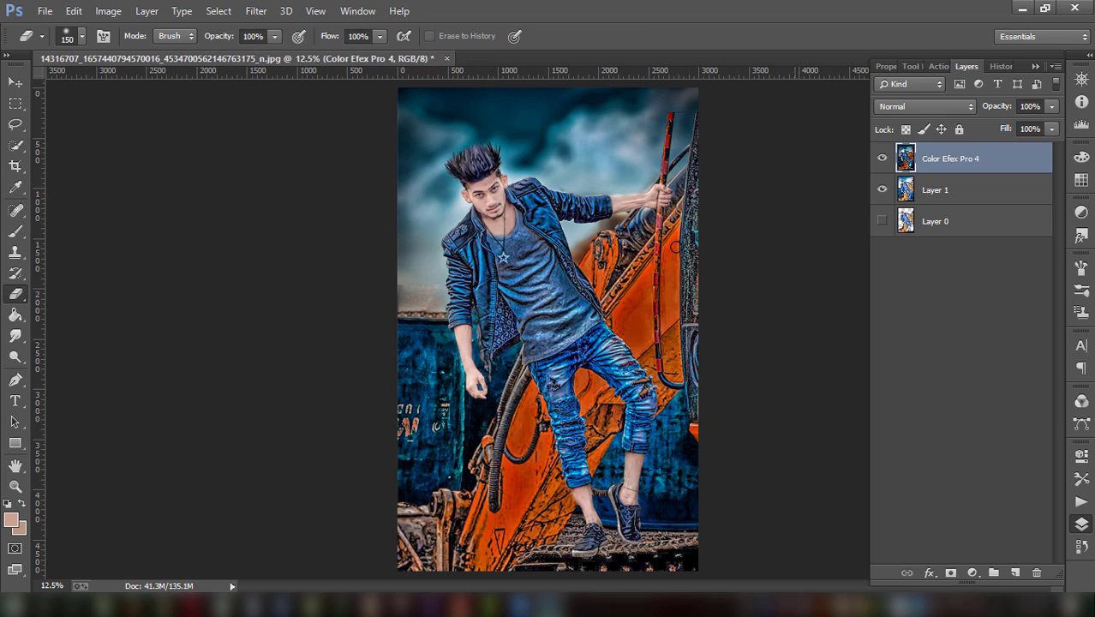
- Select Layer 1 and run Filter > Imagenomic > Noiseware, accepting its settings
click(939, 205)
click(273, 11)
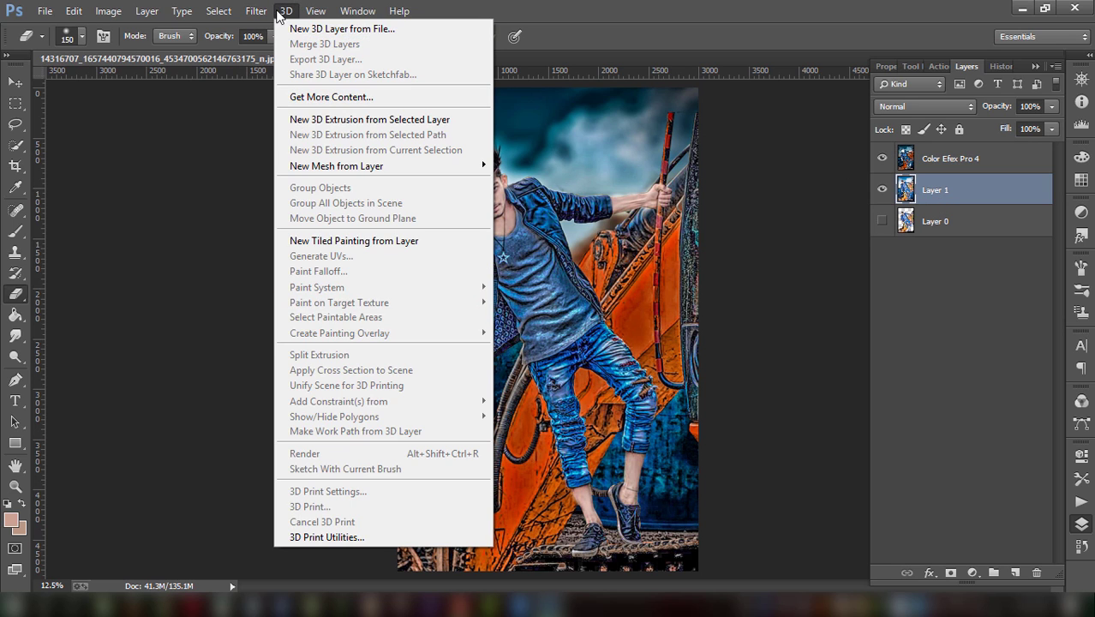
mouse_move(356, 409)
click(490, 409)
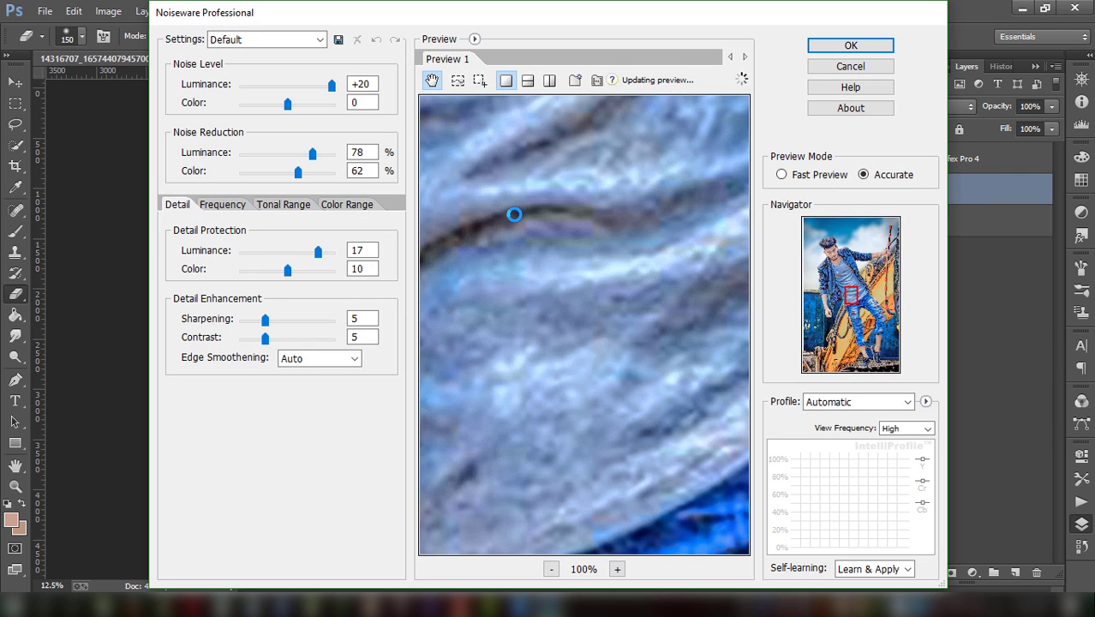
click(874, 44)
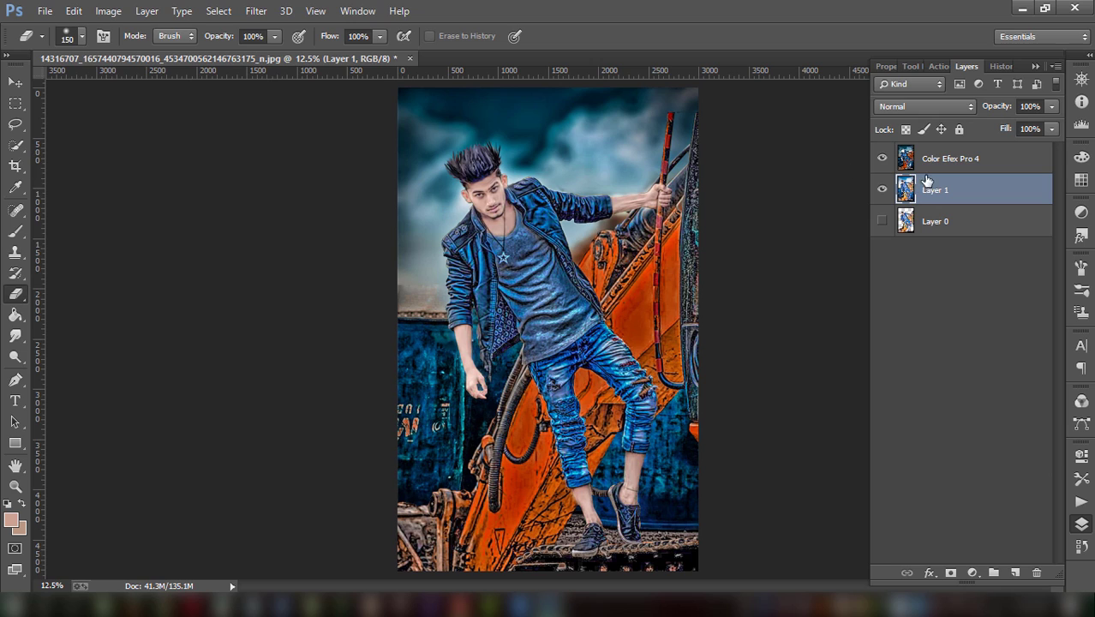
- Merge Layer 1 into the Color Efex Pro 4 layer
click(882, 189)
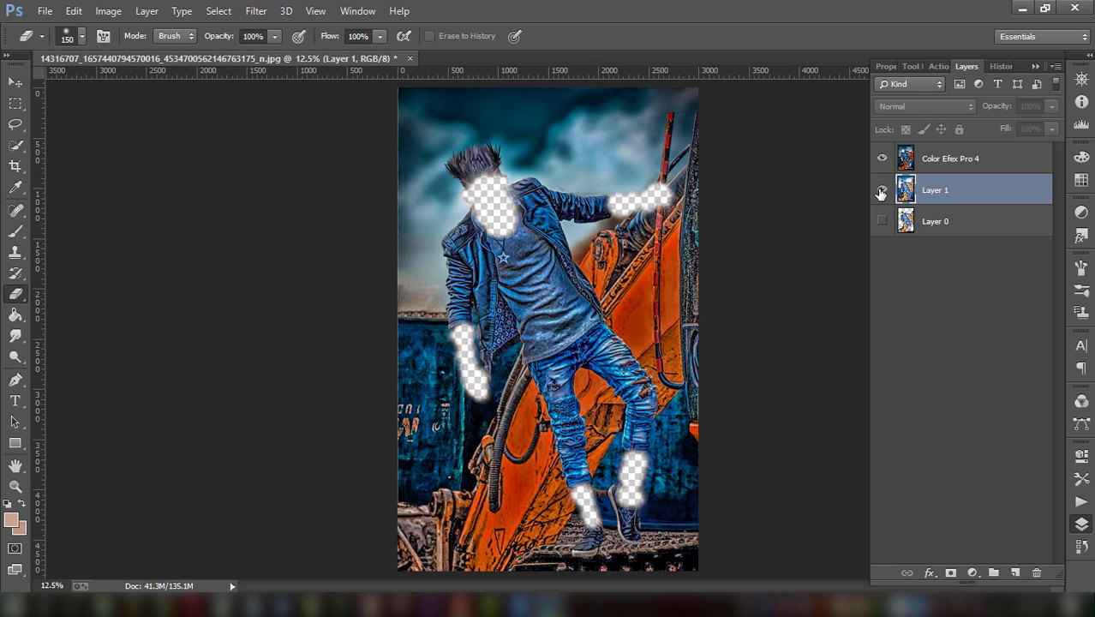
ctrl+click(992, 158)
right_click(992, 159)
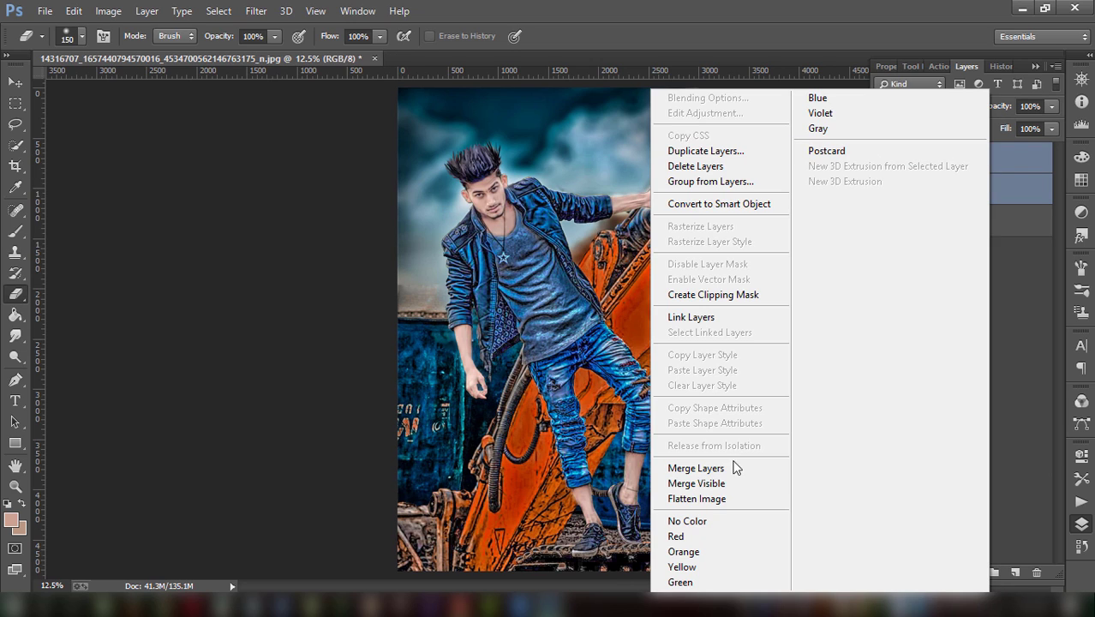
click(735, 467)
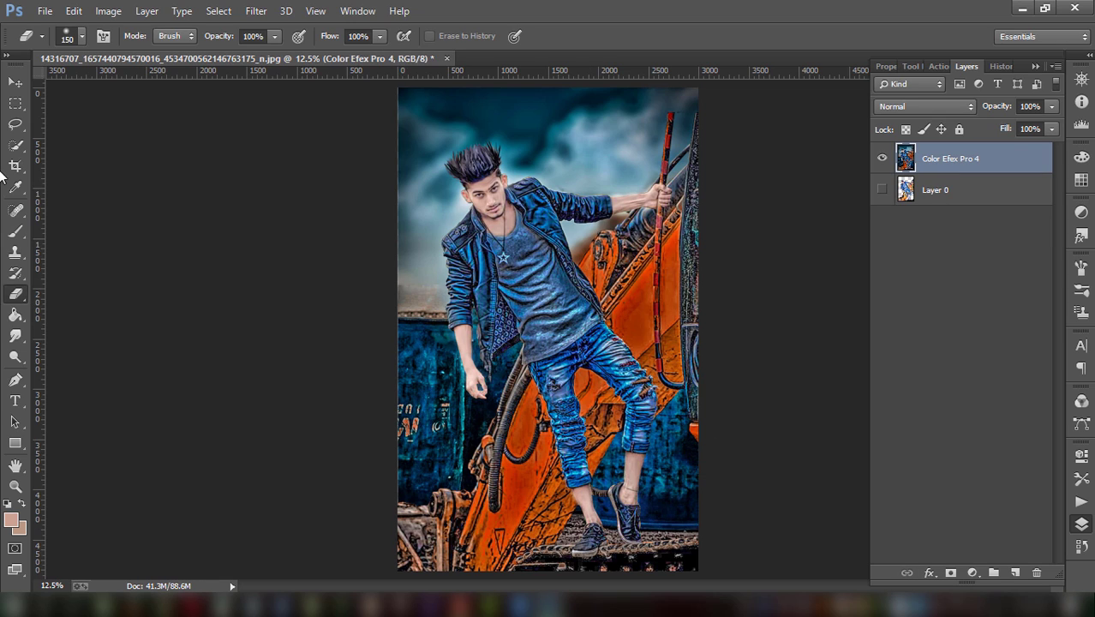
- Widen the merged layer about 2% past the left canvas edge
click(15, 82)
key(ctrl+t)
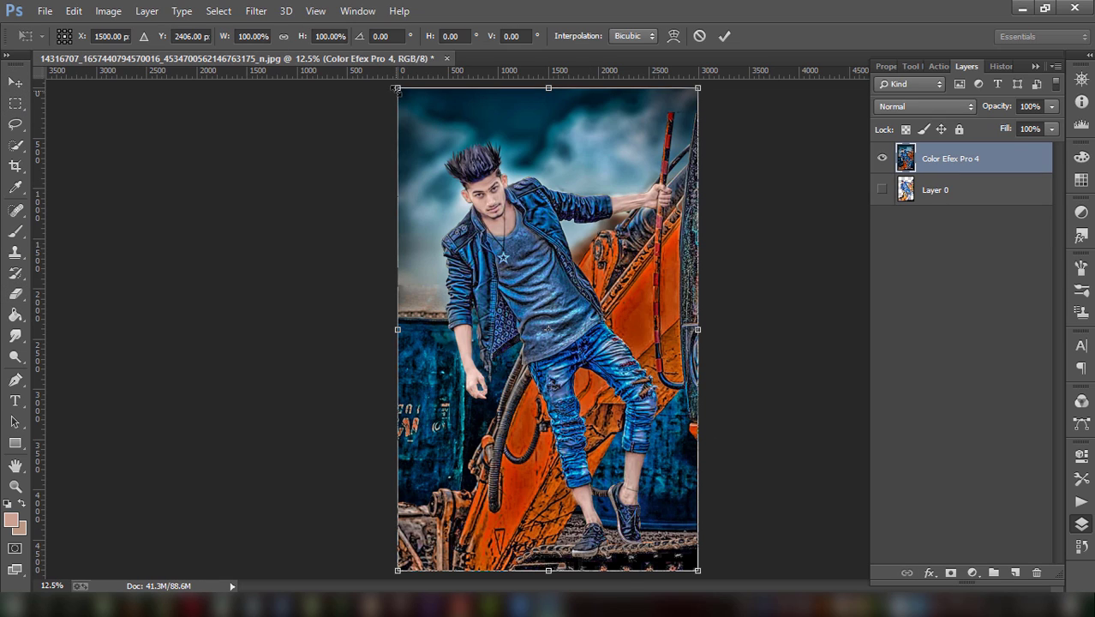
drag(393, 86, 390, 81)
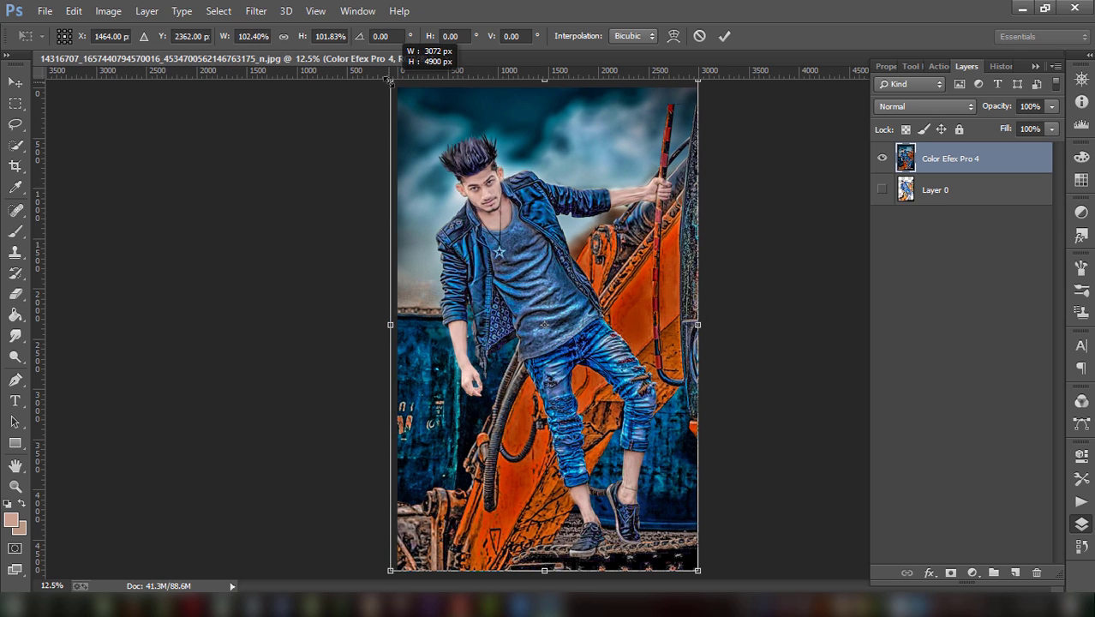
click(724, 36)
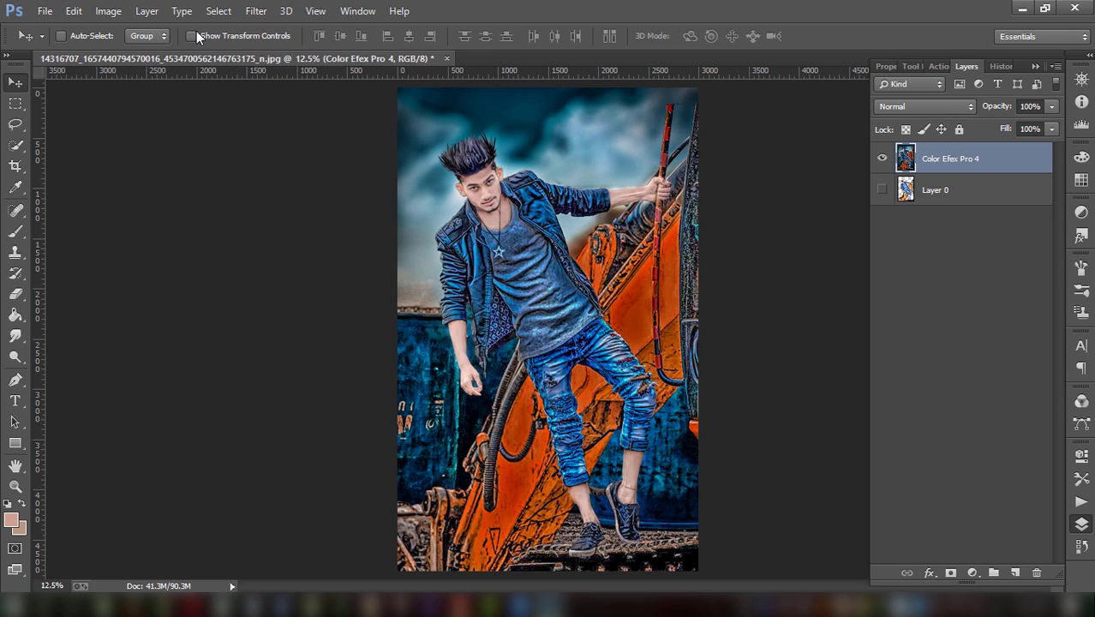
click(256, 11)
- In Camera Raw, lower clarity to -15, cool the white balance slightly and add sharpening
click(276, 106)
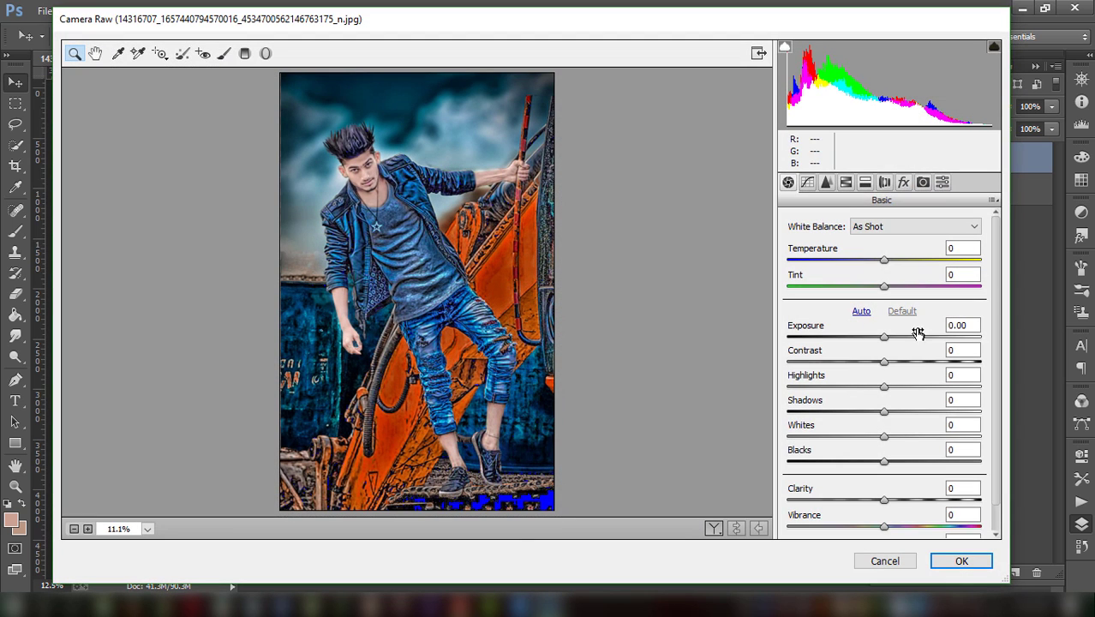
click(887, 499)
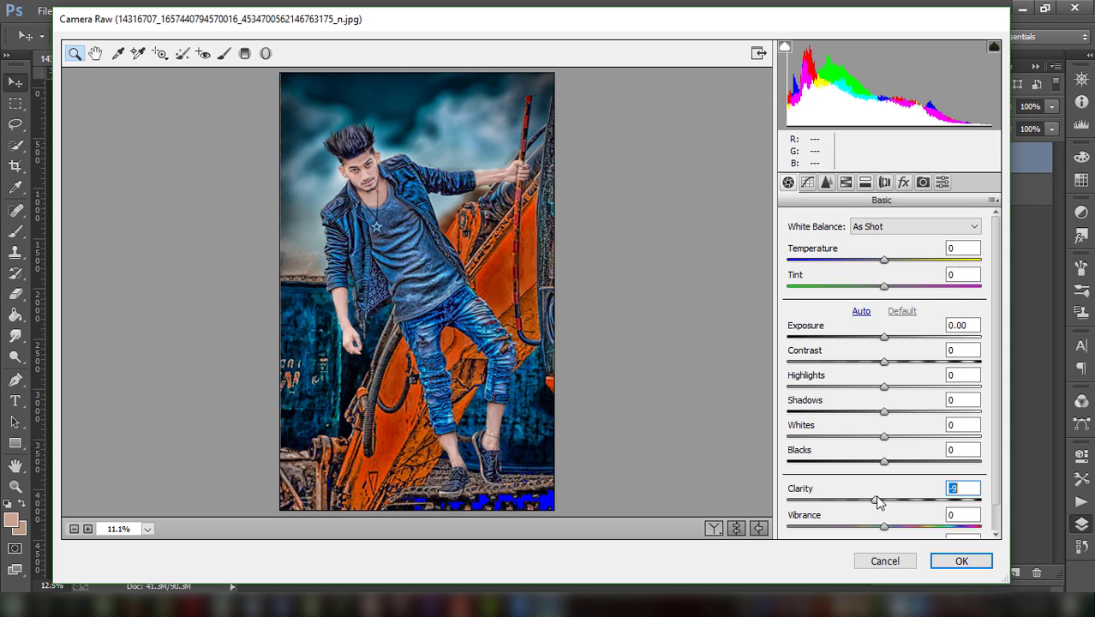
mouse_move(883, 499)
mouse_down()
mouse_move(870, 499)
mouse_move(904, 463)
mouse_move(924, 463)
mouse_move(840, 430)
mouse_move(883, 413)
mouse_move(848, 413)
mouse_move(880, 410)
mouse_move(860, 387)
mouse_move(876, 388)
mouse_move(874, 361)
mouse_up()
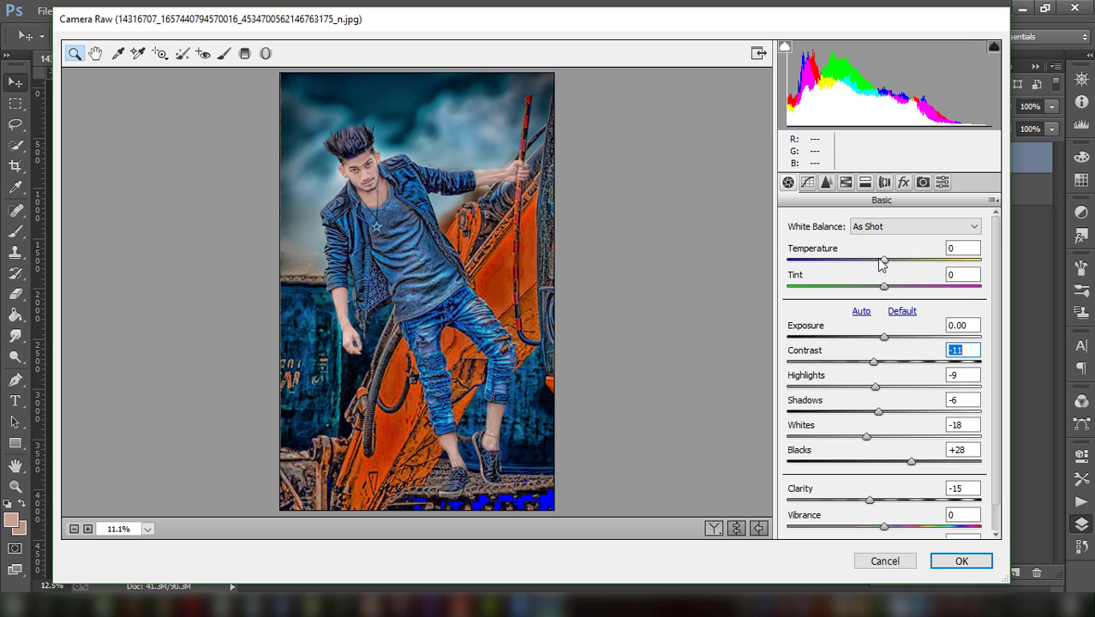
drag(885, 259, 883, 260)
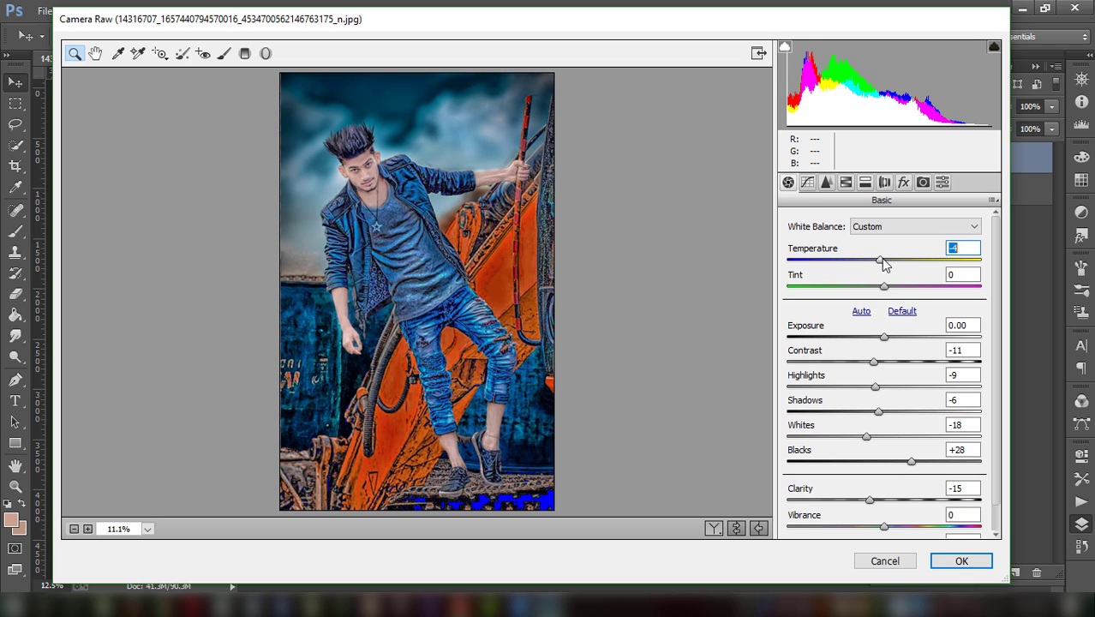
click(827, 183)
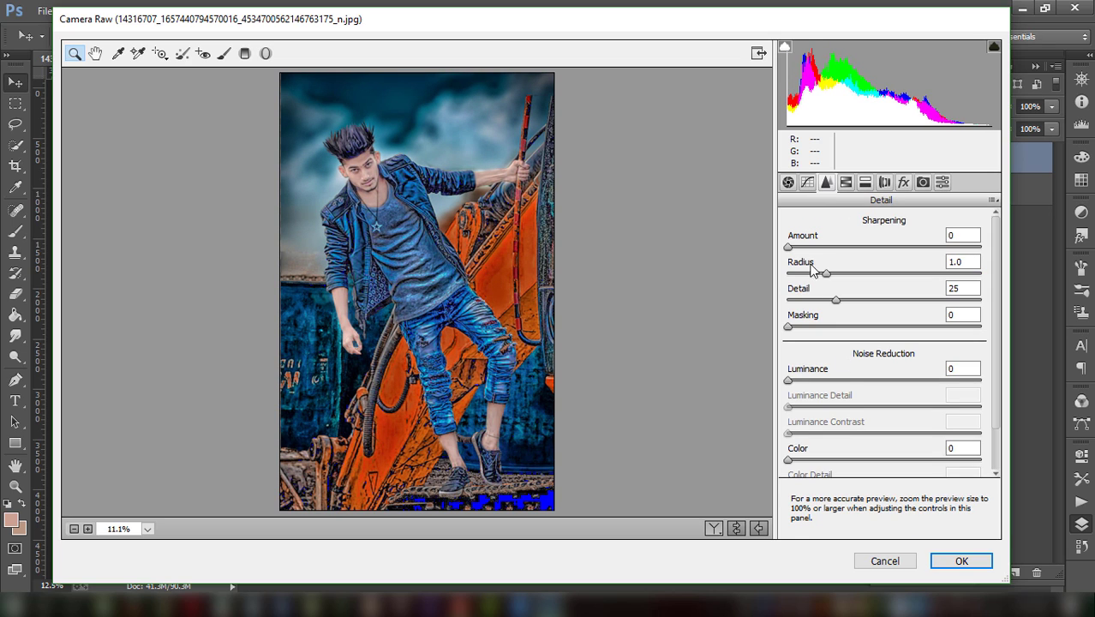
drag(817, 248, 839, 247)
- Brighten the oranges and darken the edges with a -18 vignette
click(846, 182)
drag(888, 324, 916, 324)
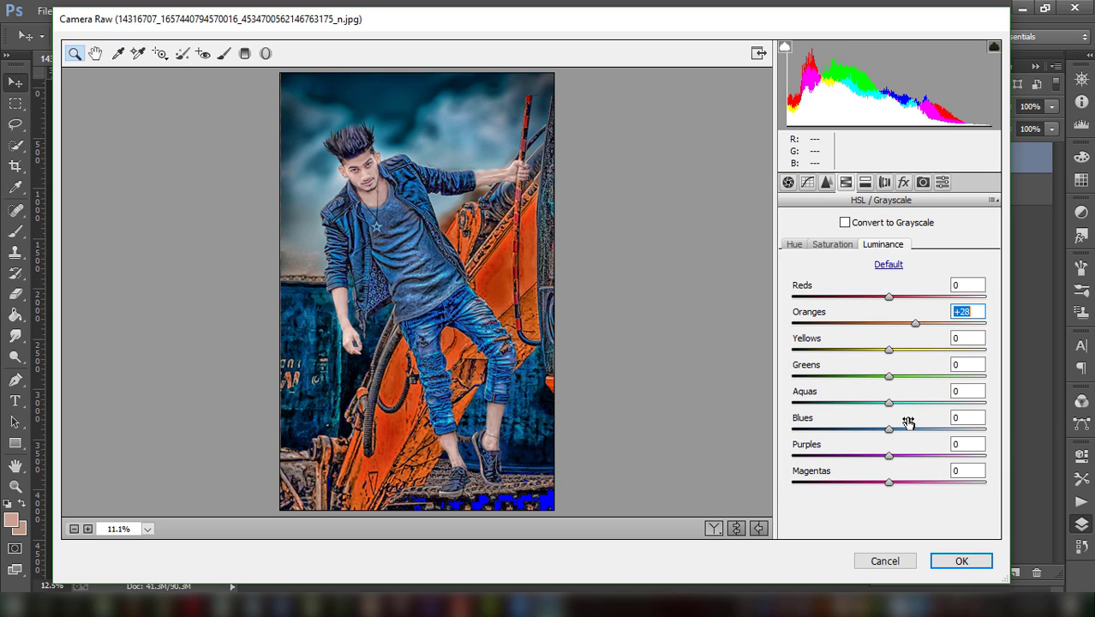
click(903, 183)
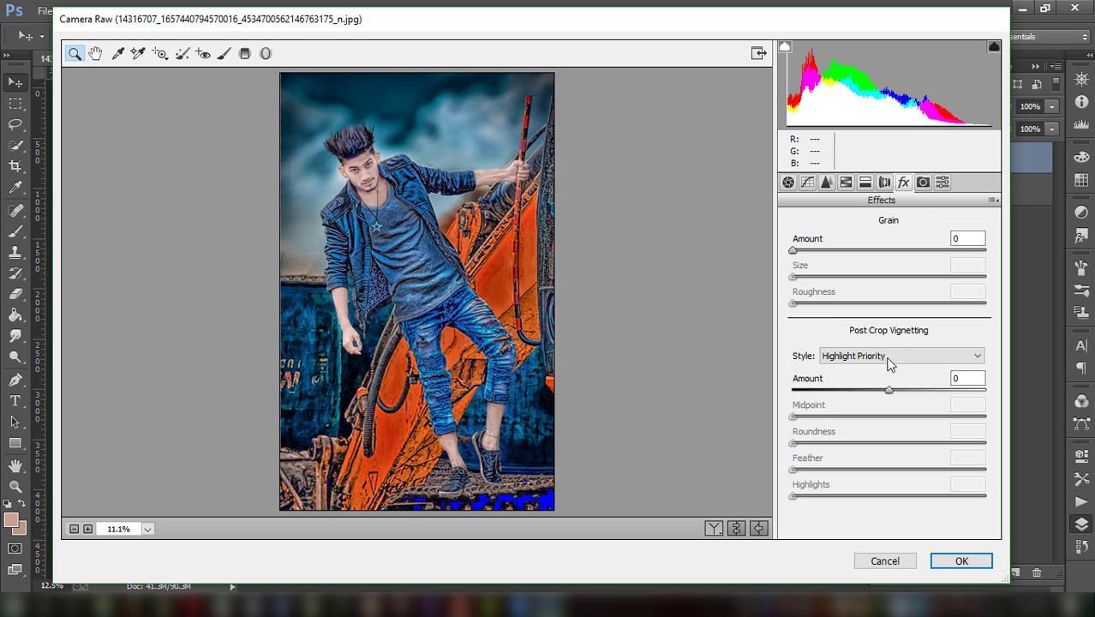
click(889, 391)
drag(889, 390, 872, 388)
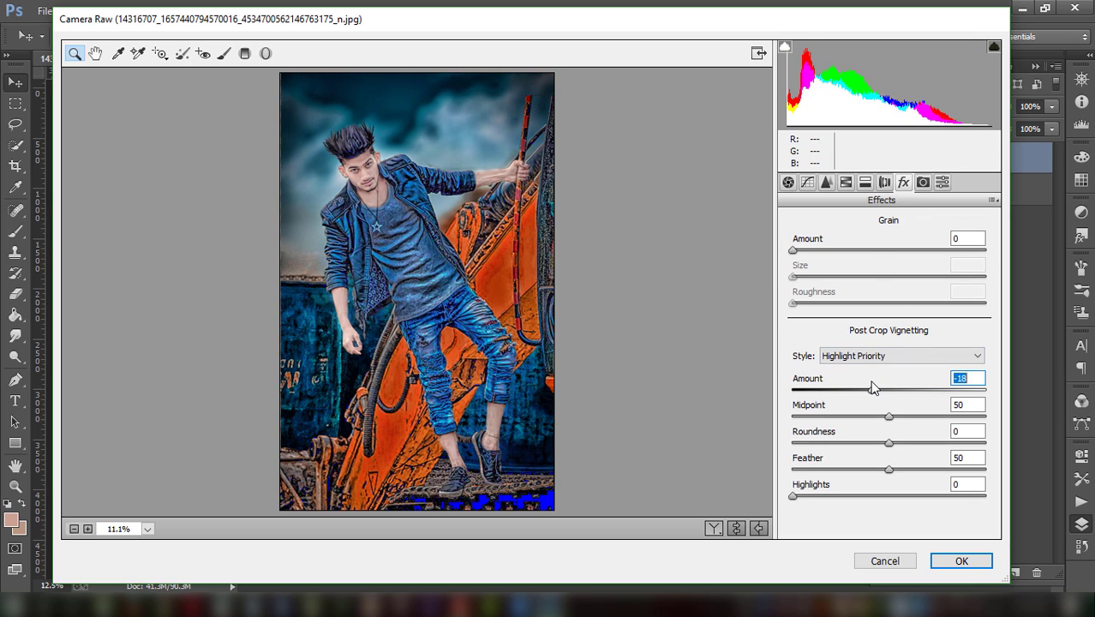
- Boost aqua and blue saturation, then apply the Camera Raw grade
click(846, 182)
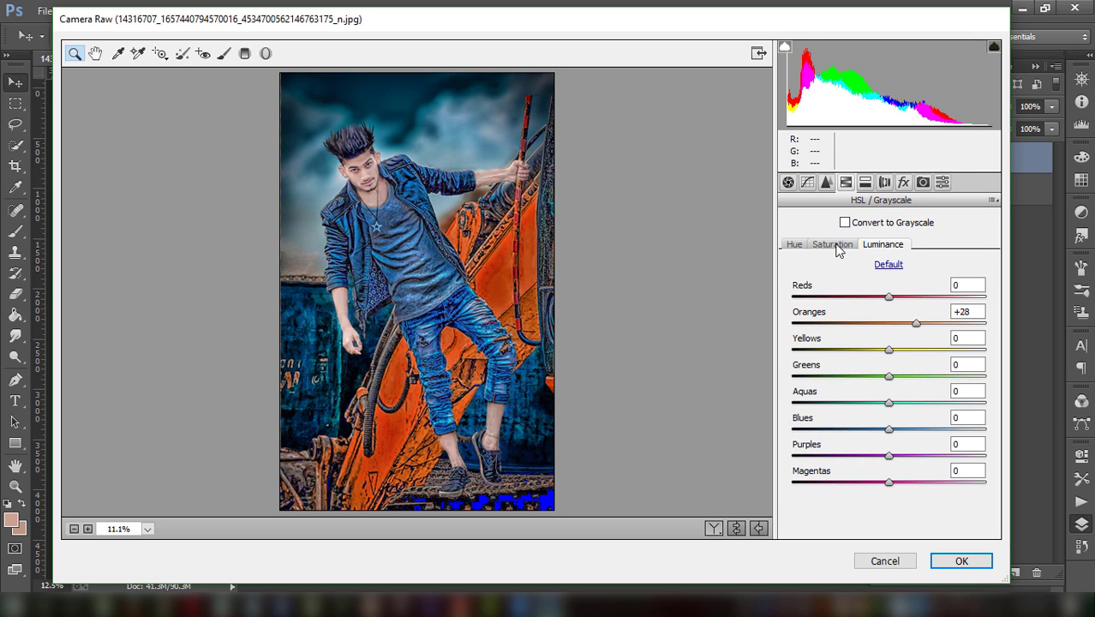
click(833, 244)
mouse_move(889, 402)
mouse_down()
mouse_move(932, 400)
mouse_move(868, 402)
mouse_move(939, 401)
mouse_up()
mouse_move(889, 428)
mouse_down()
mouse_move(971, 416)
mouse_move(866, 425)
mouse_move(886, 428)
mouse_up()
click(794, 244)
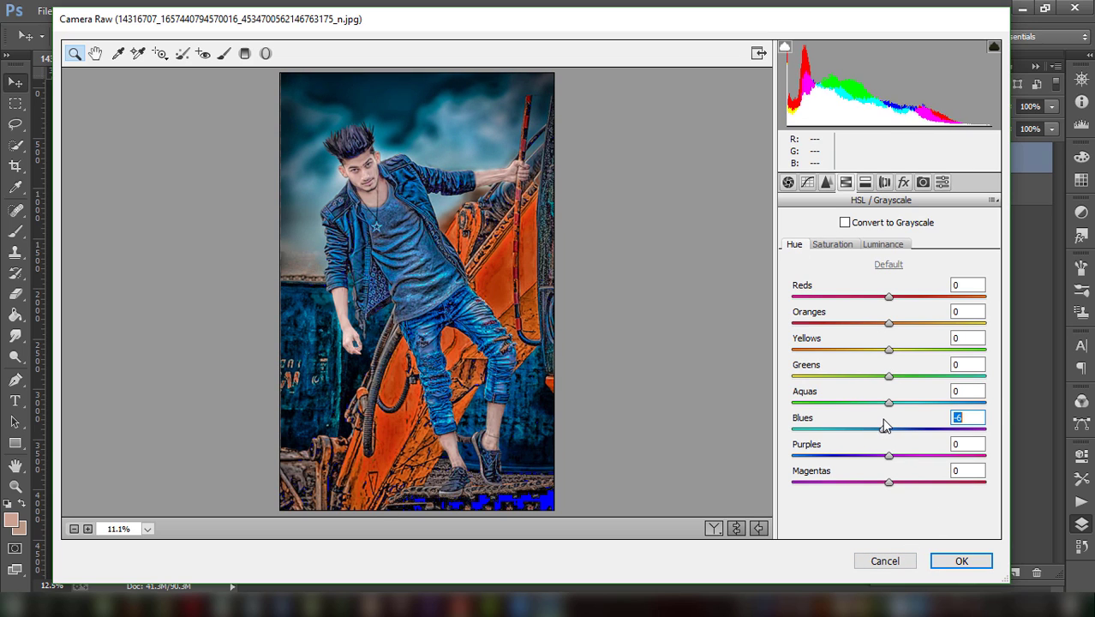
click(958, 560)
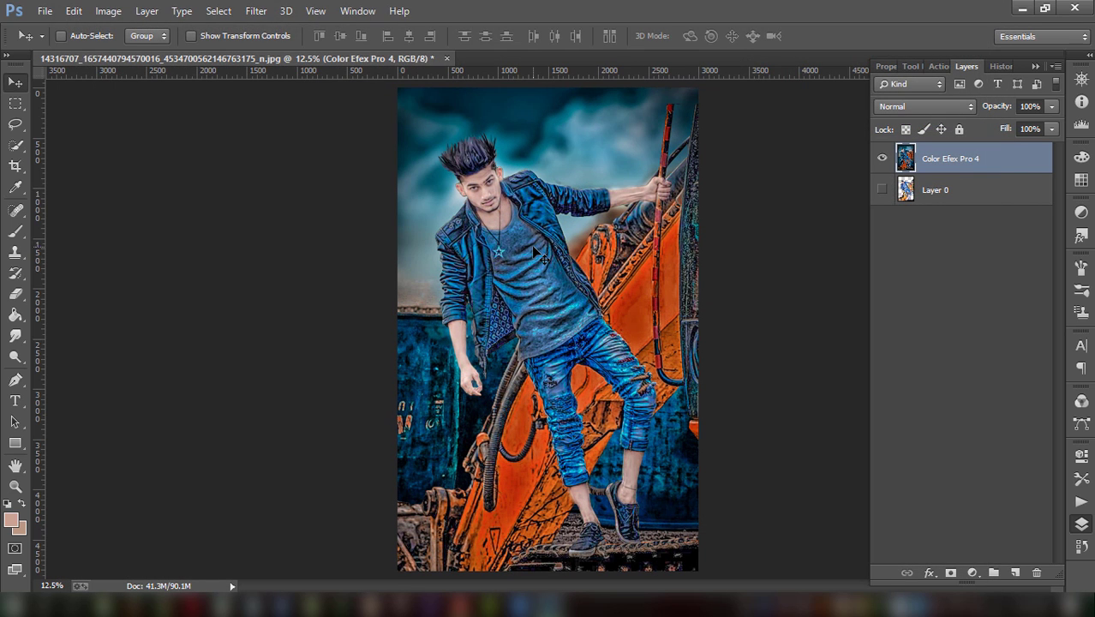
- Duplicate the Color Efex Pro 4 layer as 'Color Efex Pro 4 copy'
right_click(957, 167)
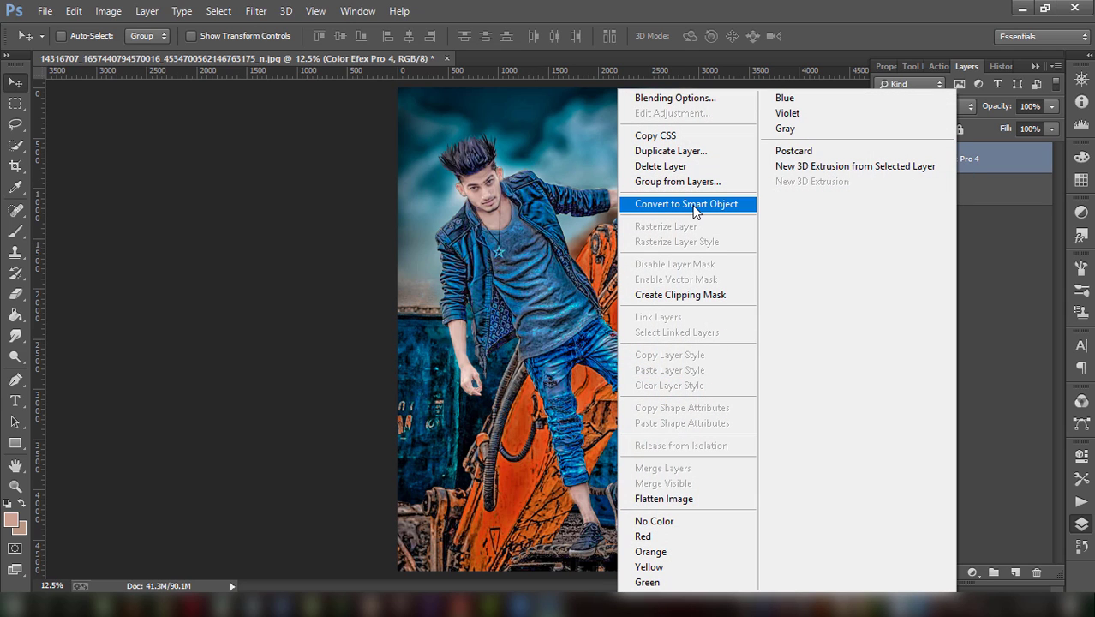
click(673, 155)
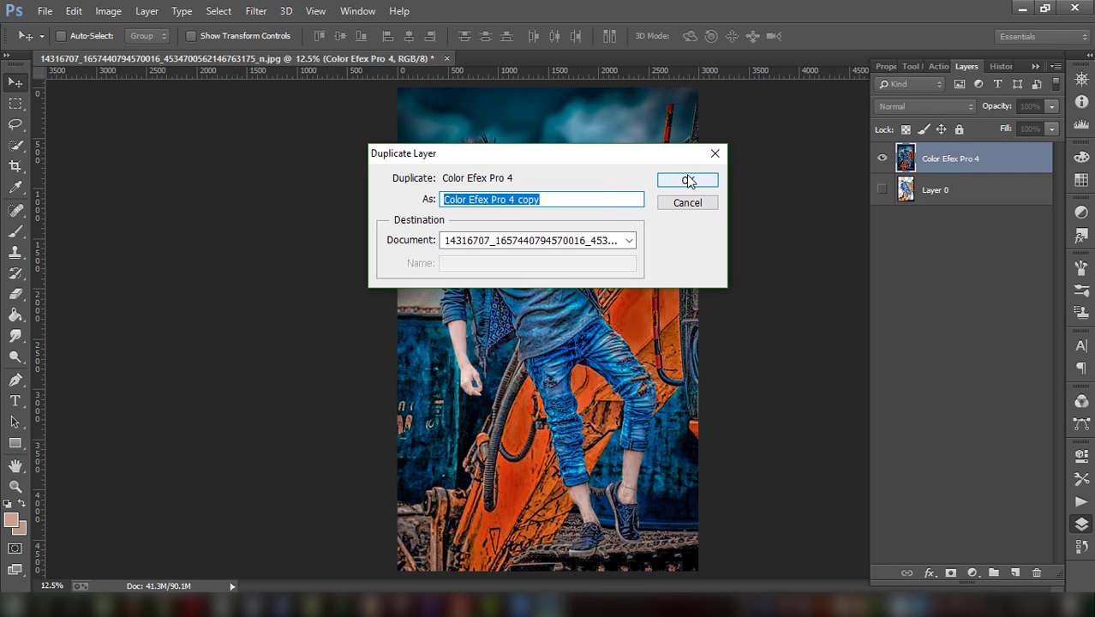
click(689, 180)
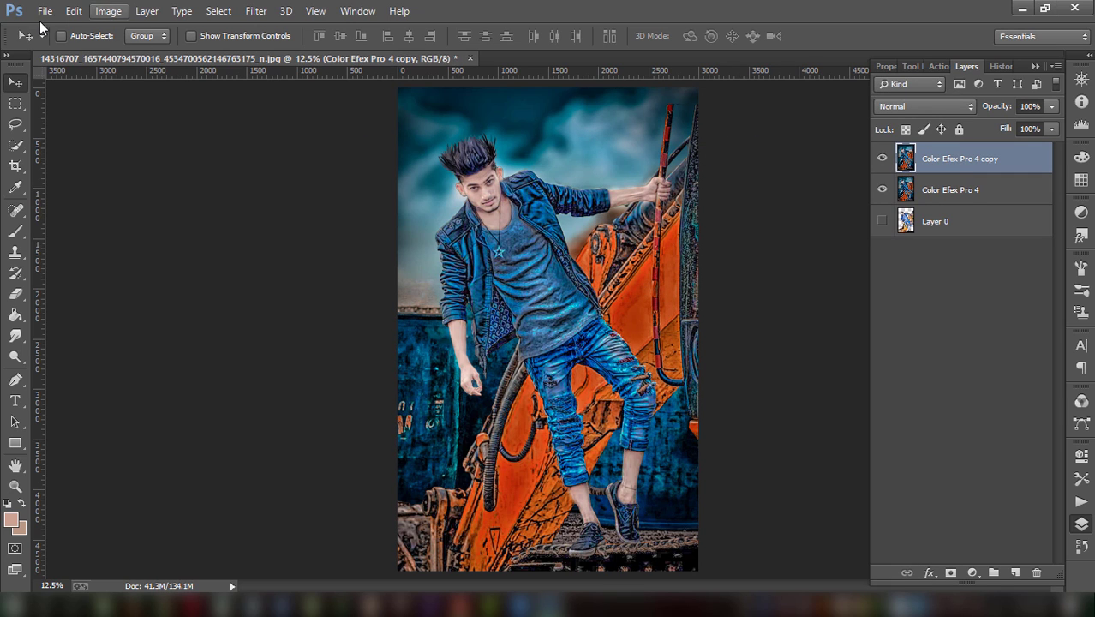
click(45, 11)
- Add a new empty layer and set the foreground colour to bright orange ff3f00
click(808, 257)
click(1014, 575)
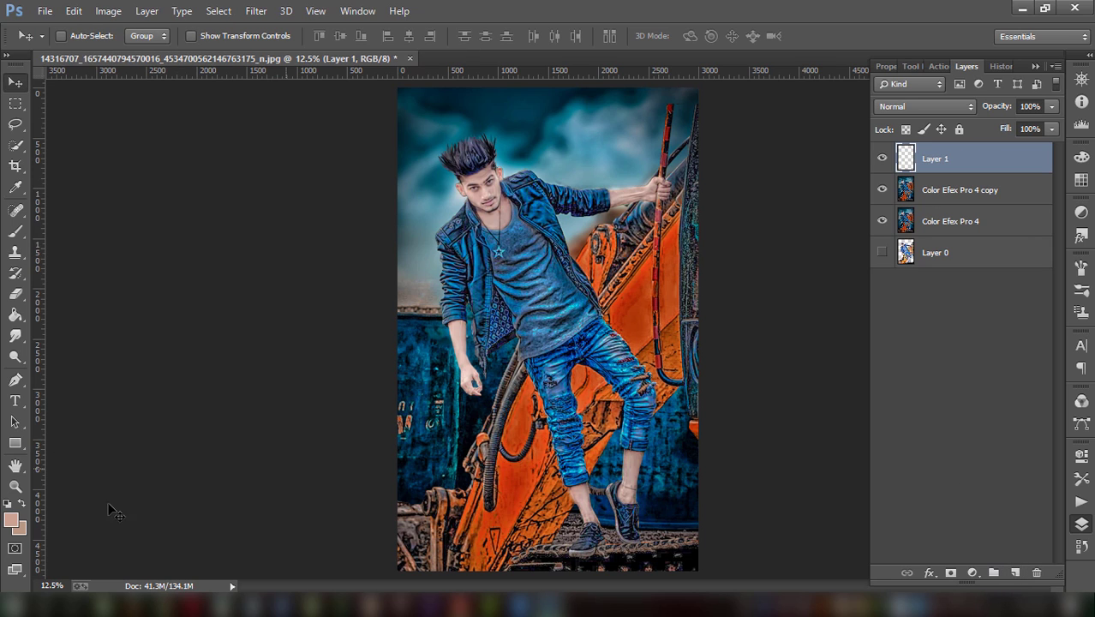
click(10, 520)
click(543, 148)
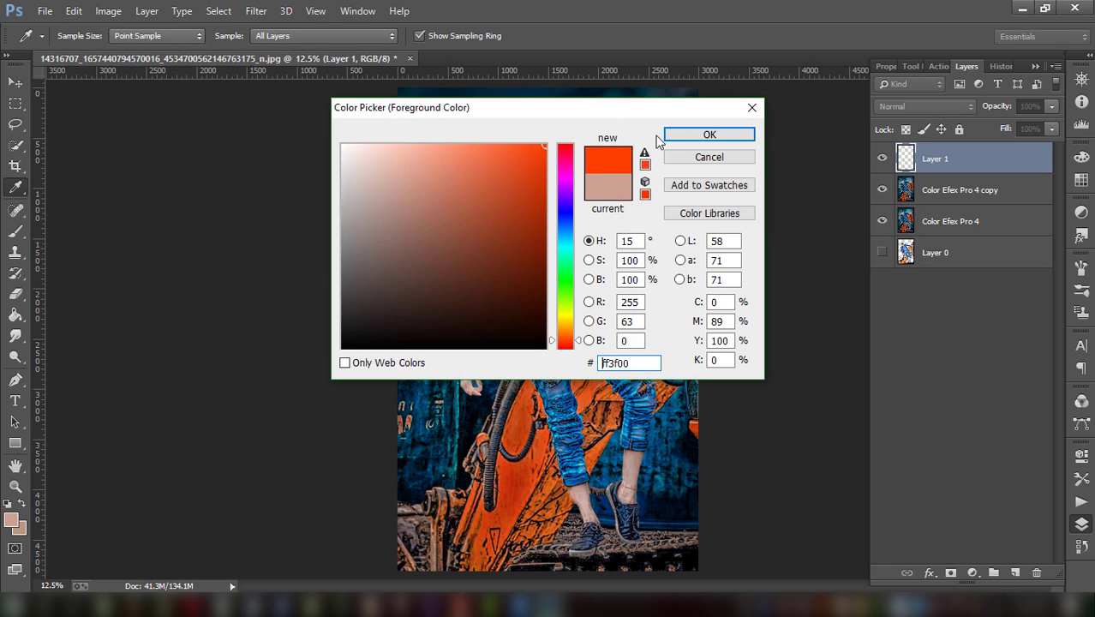
click(709, 135)
- Dab a 1700 px soft orange glow, blend it as Screen and shift it left
key(b)
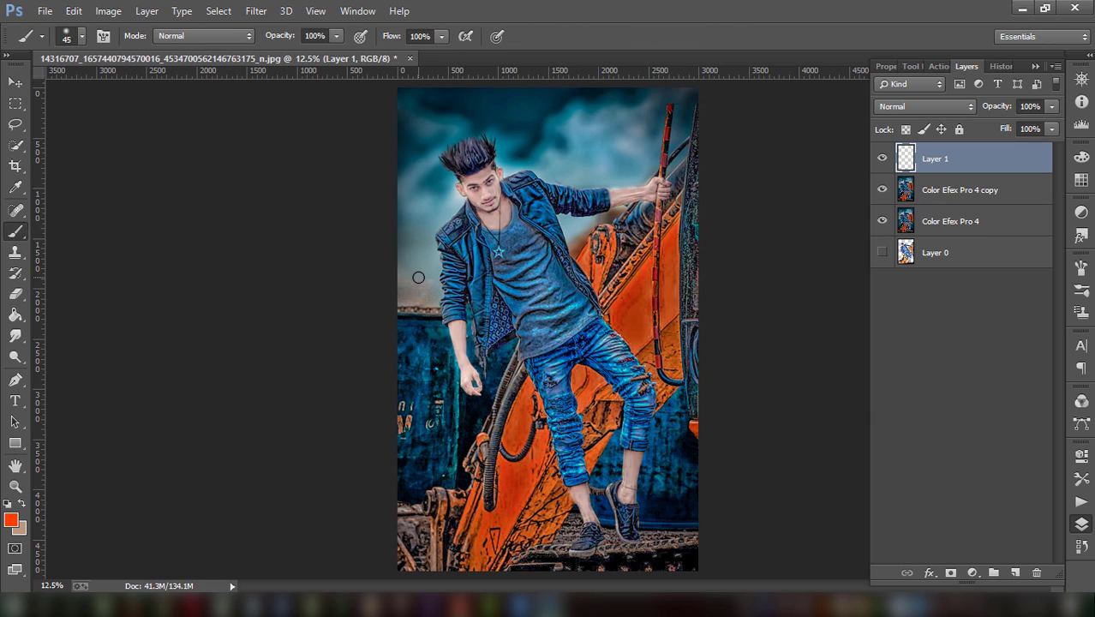
key(bracketright)
key(bracketright)
key(bracketright)
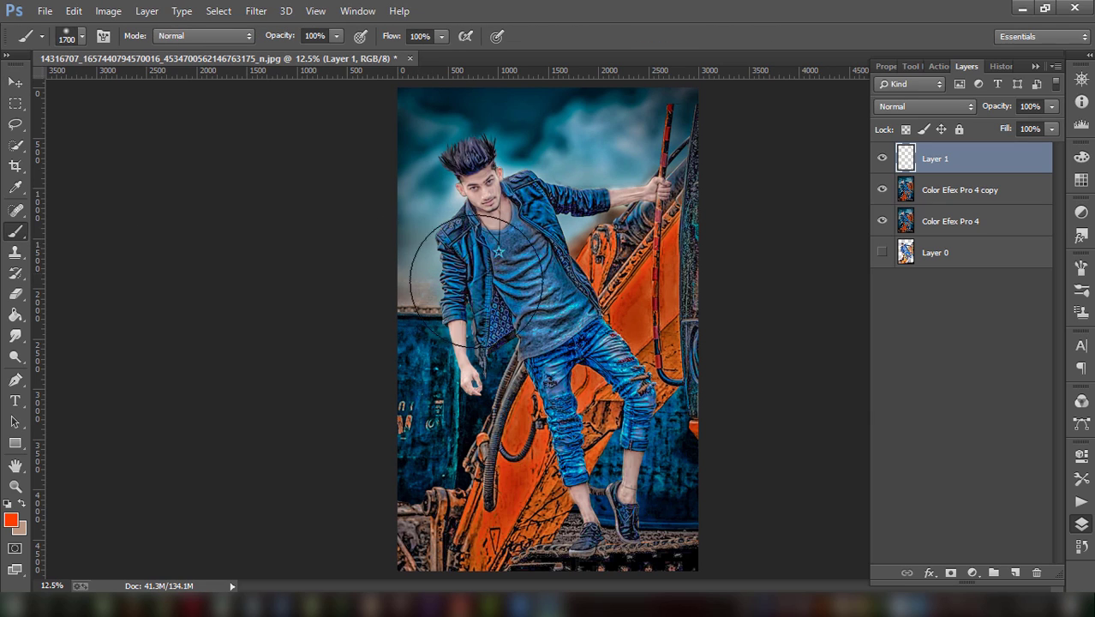
click(482, 277)
click(933, 109)
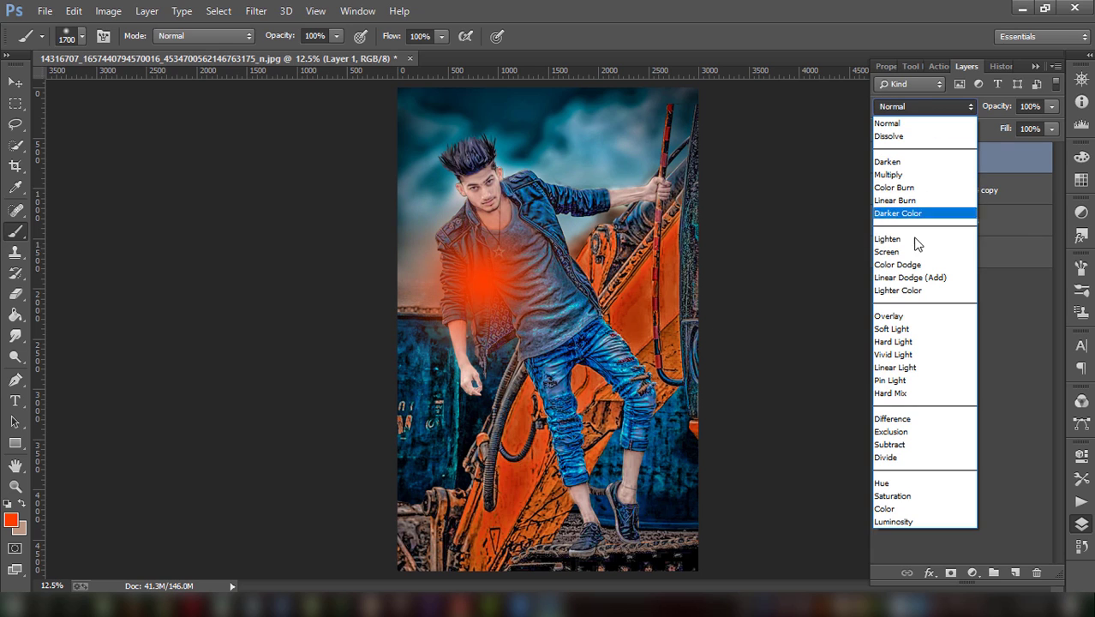
click(916, 249)
click(15, 81)
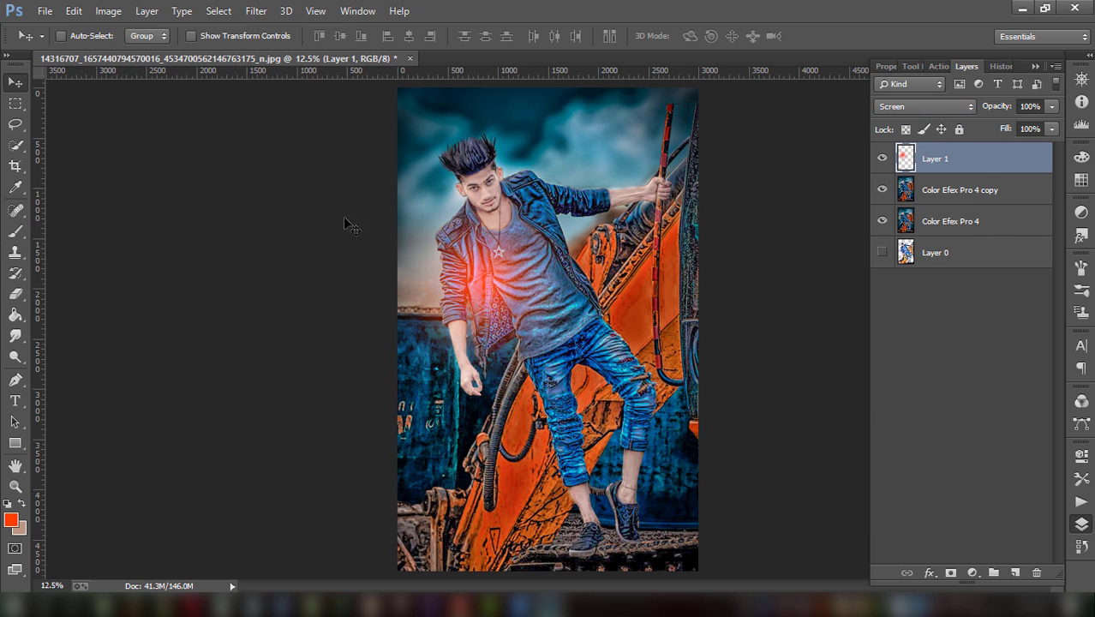
drag(456, 259, 341, 227)
- Scale the orange glow up to about 247%
click(199, 37)
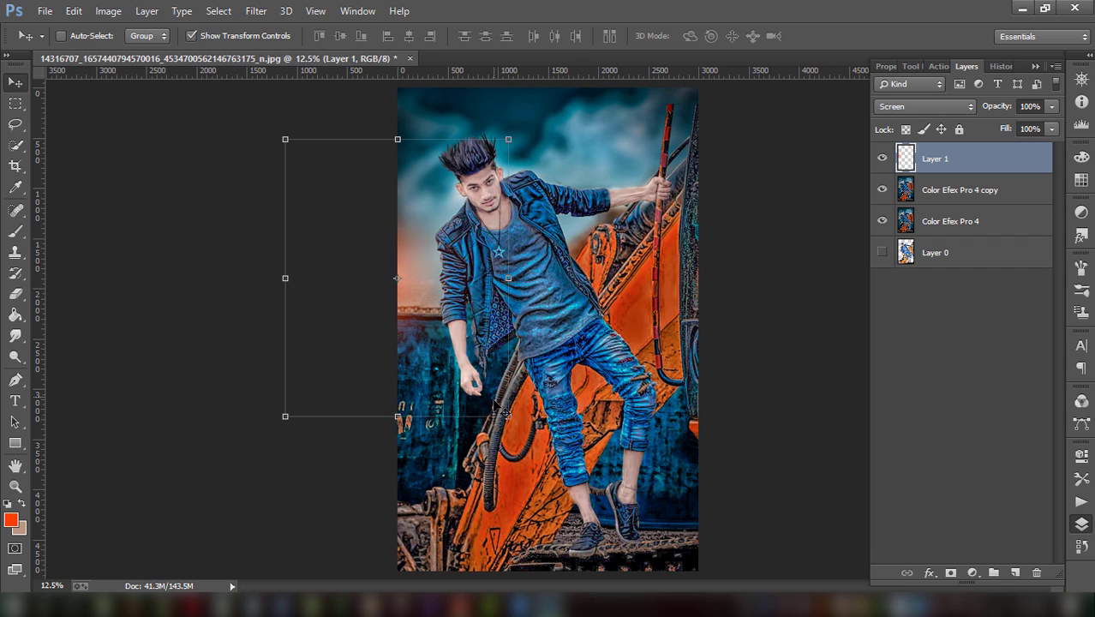
drag(508, 416, 669, 600)
drag(516, 327, 542, 329)
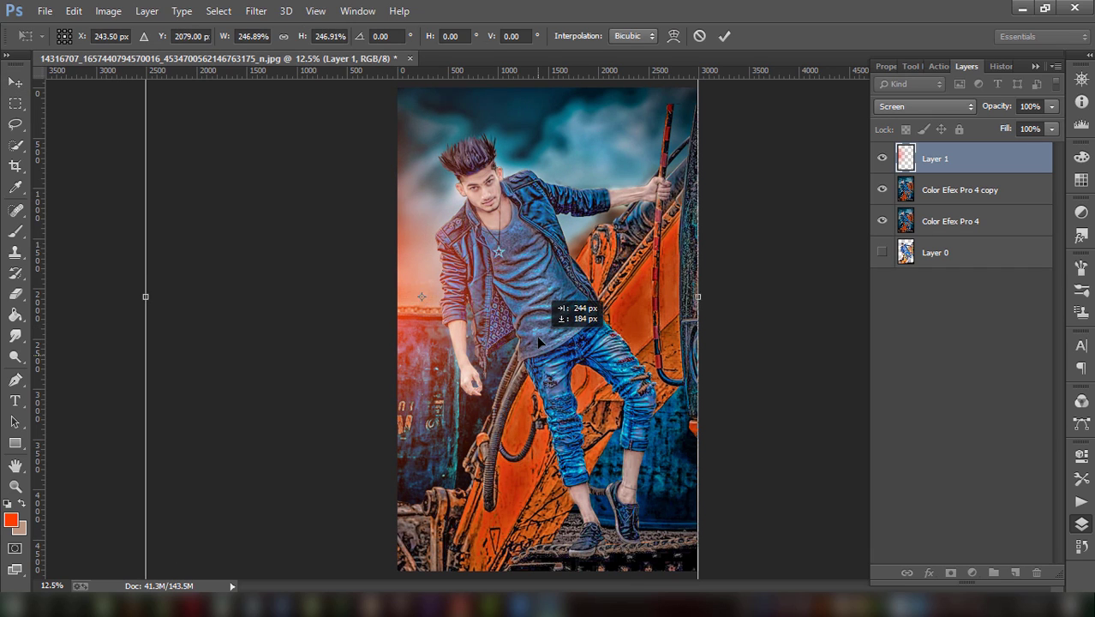
click(724, 36)
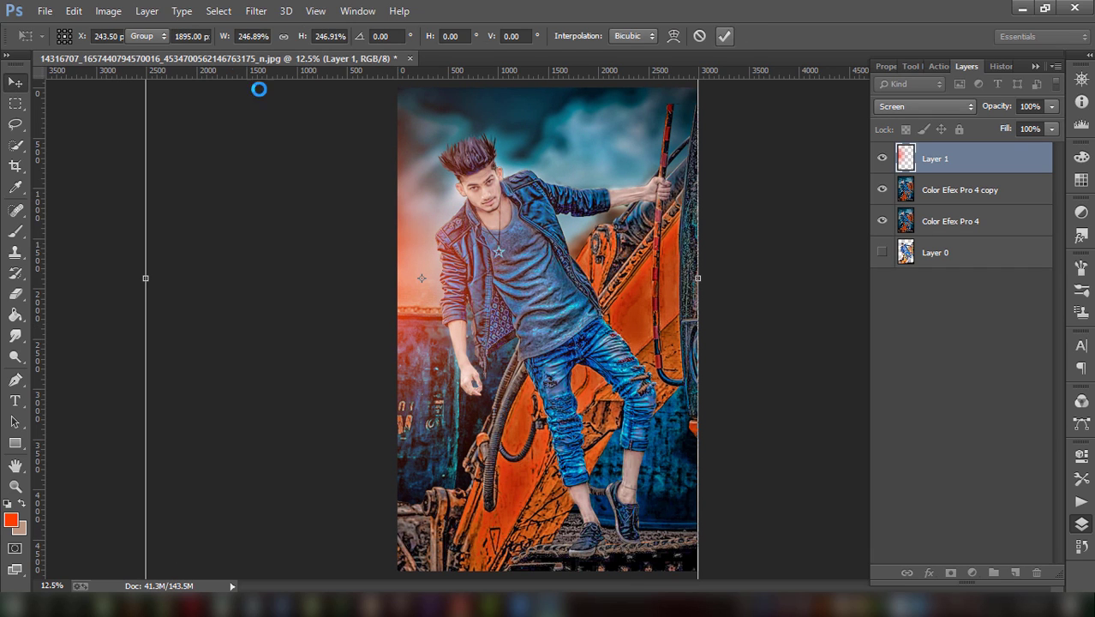
- Apply Hue/Saturation to the glow with saturation +93 and hue +16
click(121, 11)
mouse_move(132, 52)
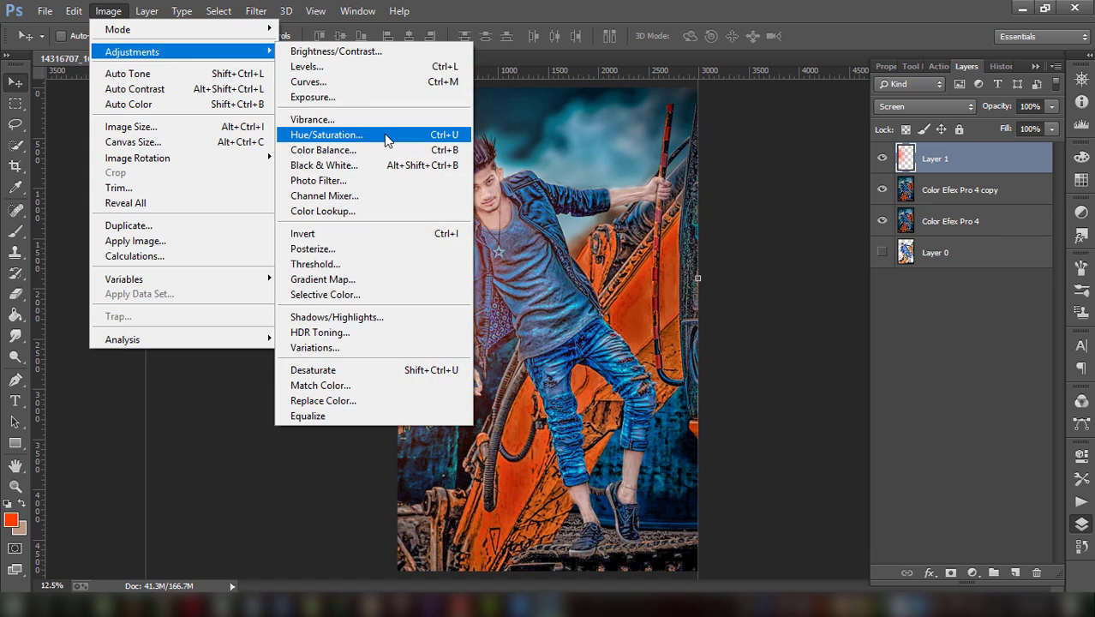
click(384, 139)
drag(786, 249, 861, 249)
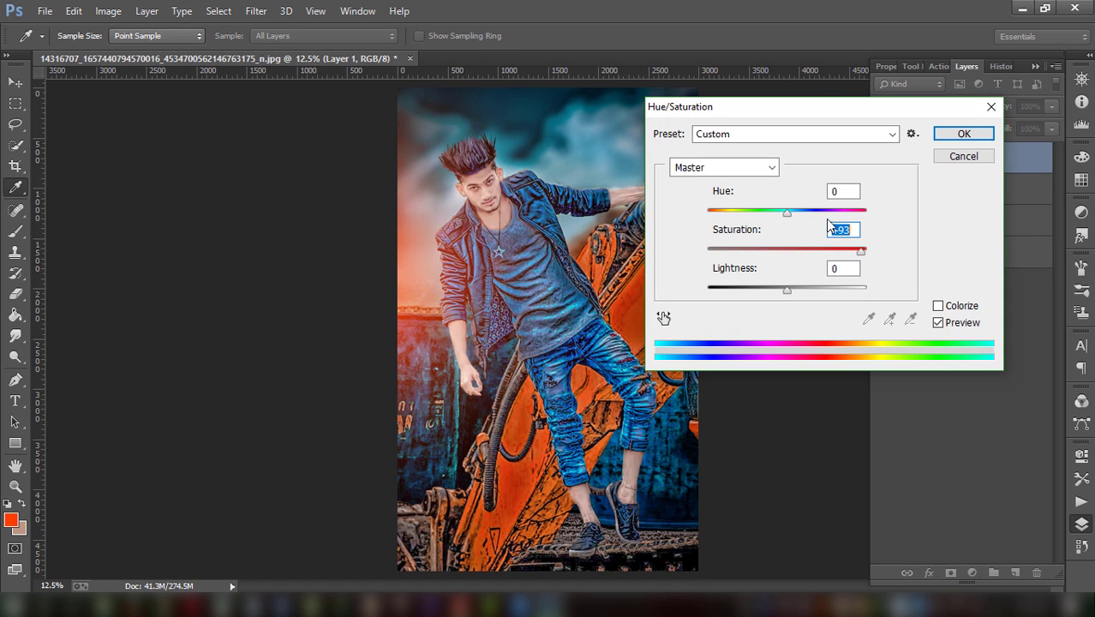
mouse_move(787, 214)
mouse_down()
mouse_move(797, 213)
mouse_move(786, 210)
mouse_up()
click(964, 133)
- Fade the glow to 67% opacity and settle it over the photo's left side
key(v)
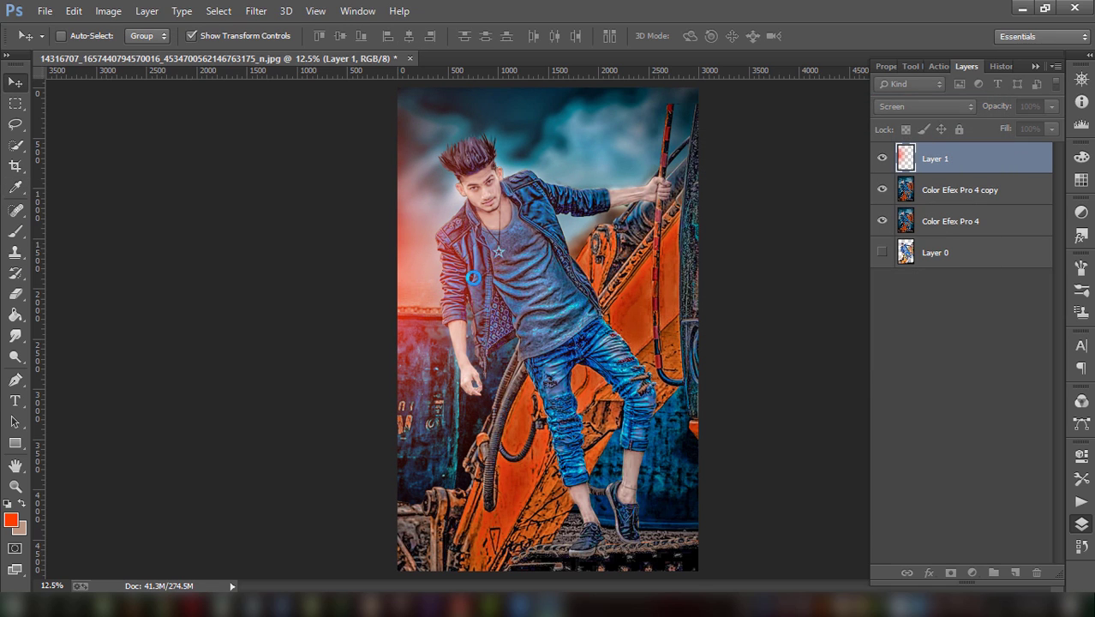
drag(461, 270, 486, 261)
click(1052, 106)
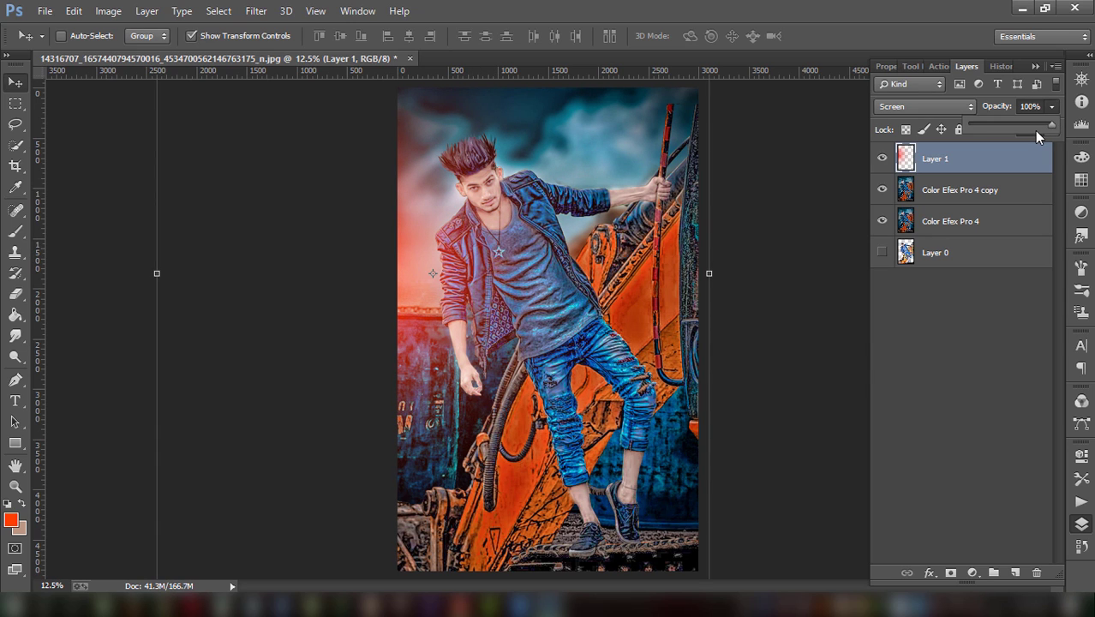
drag(1027, 129, 1024, 129)
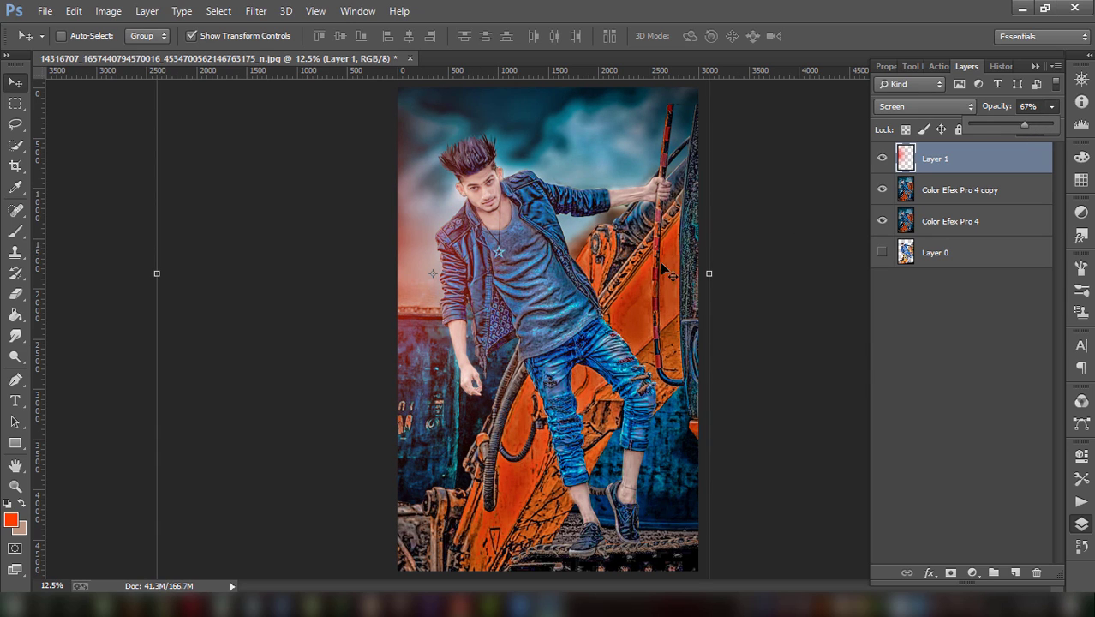
drag(523, 294, 582, 296)
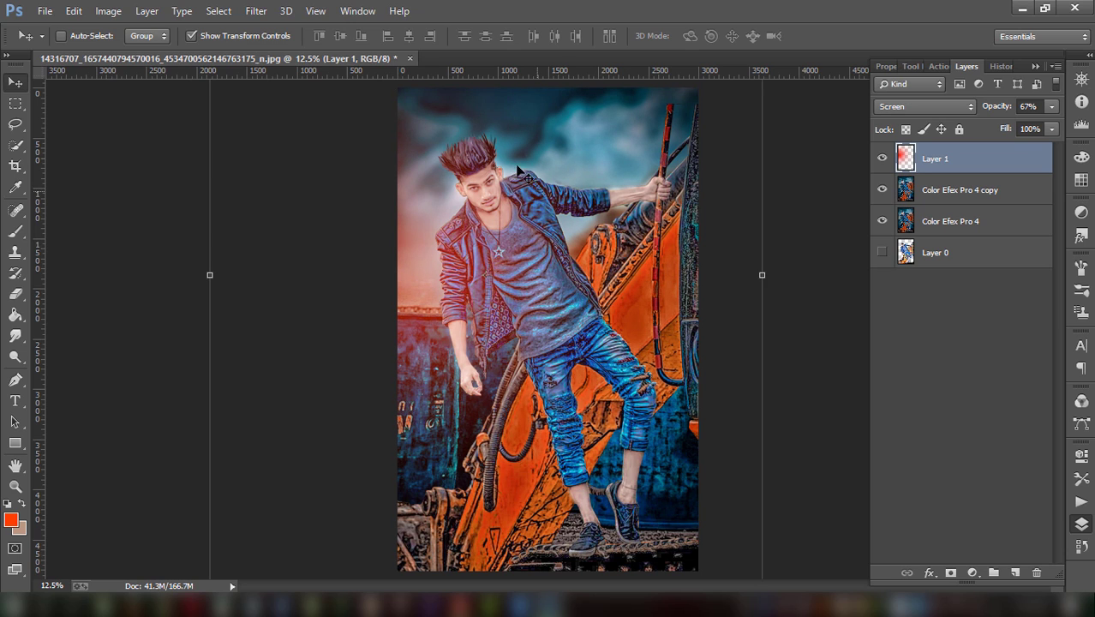
drag(516, 218, 466, 240)
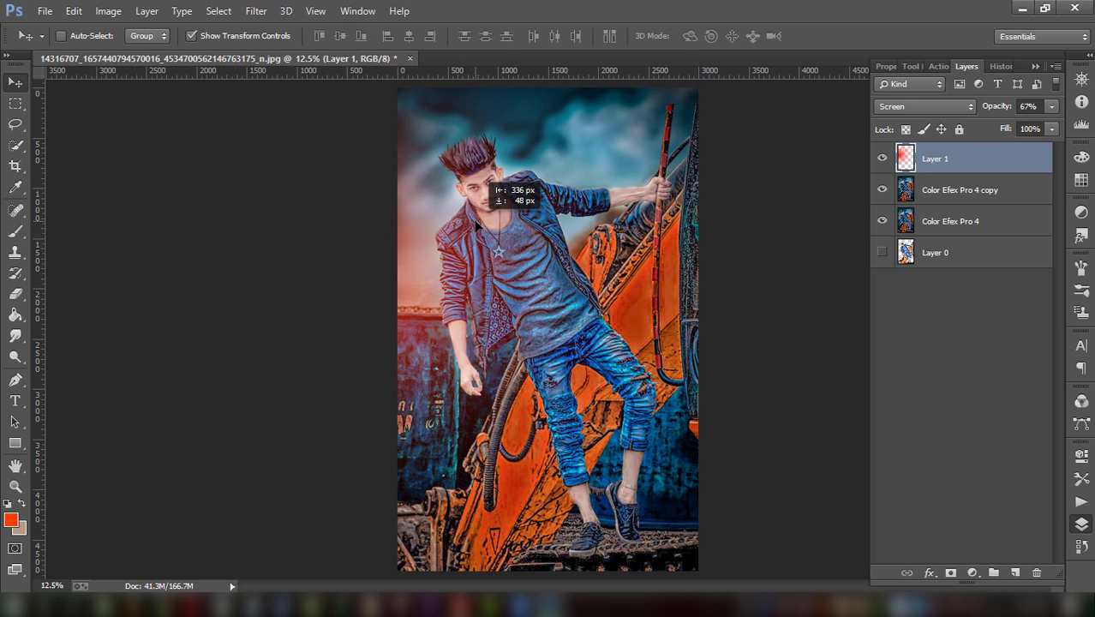
drag(473, 199, 485, 180)
click(190, 35)
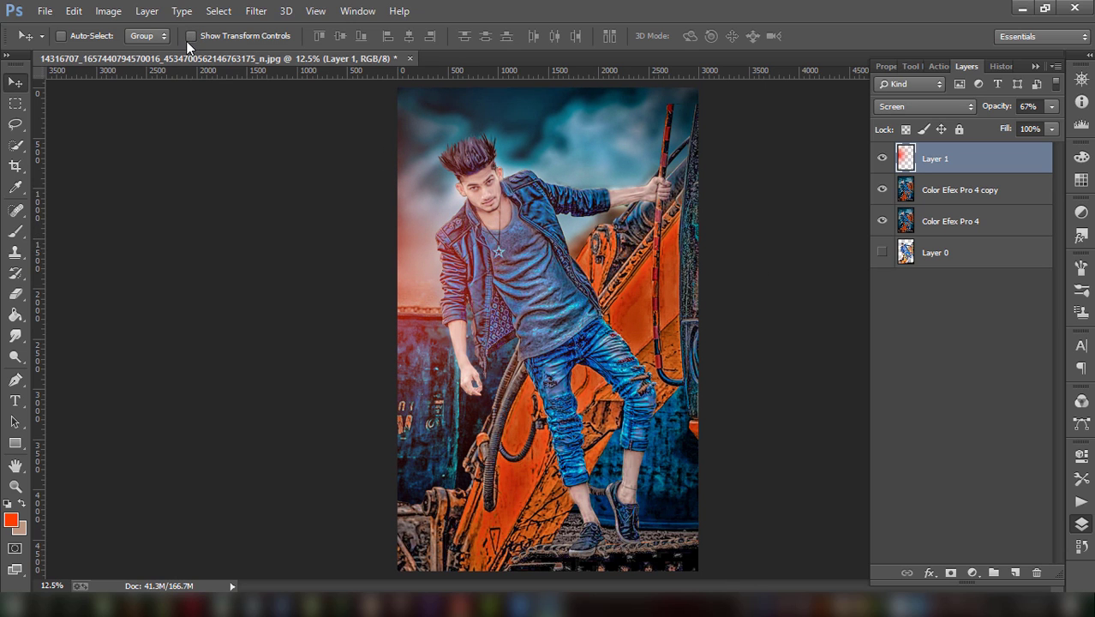
key(ctrl+minus)
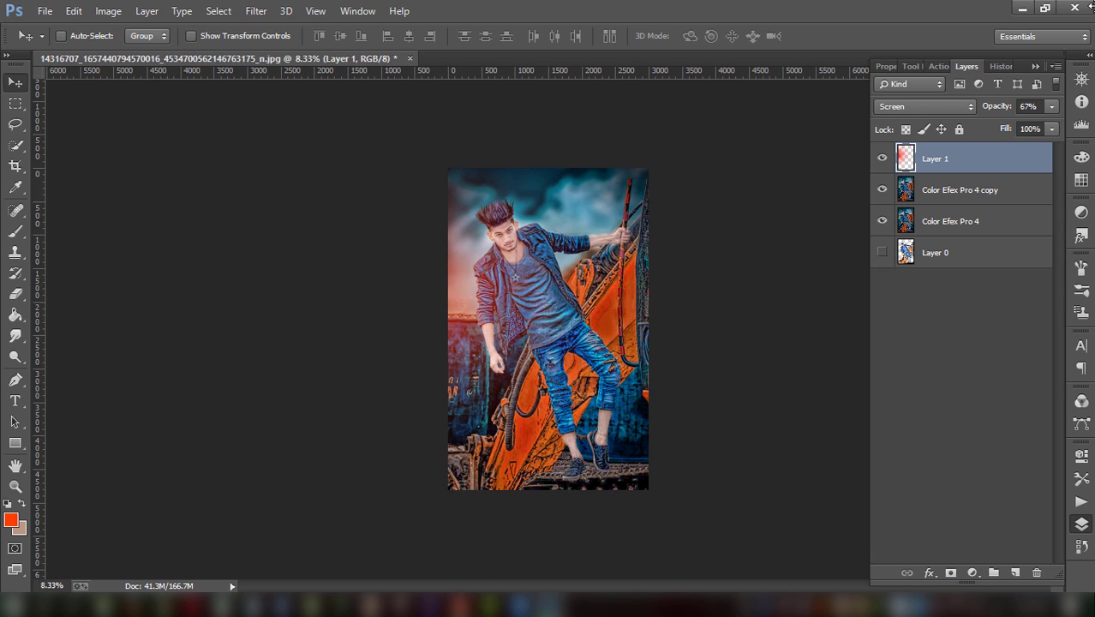
- Add Layer 2 and set up a white brush with the 435 preset
click(1021, 572)
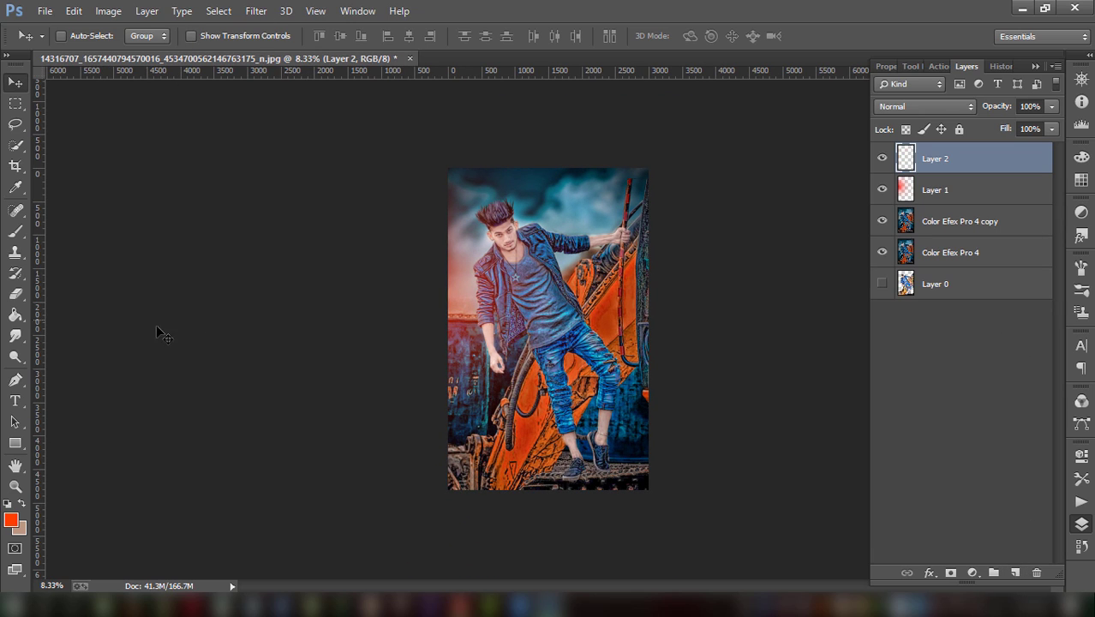
click(15, 232)
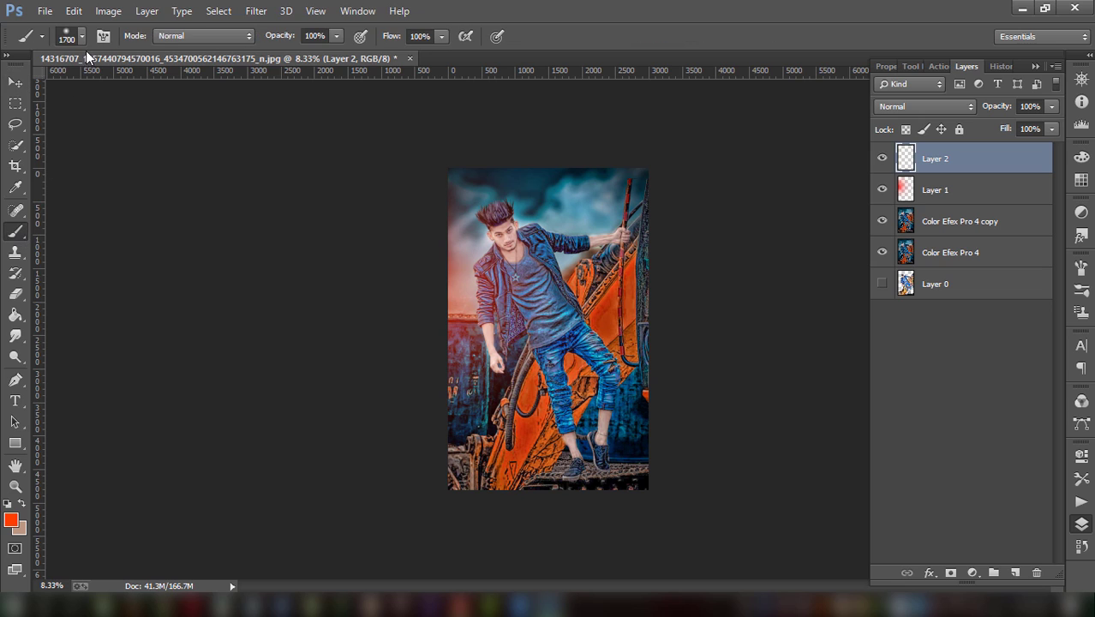
click(11, 520)
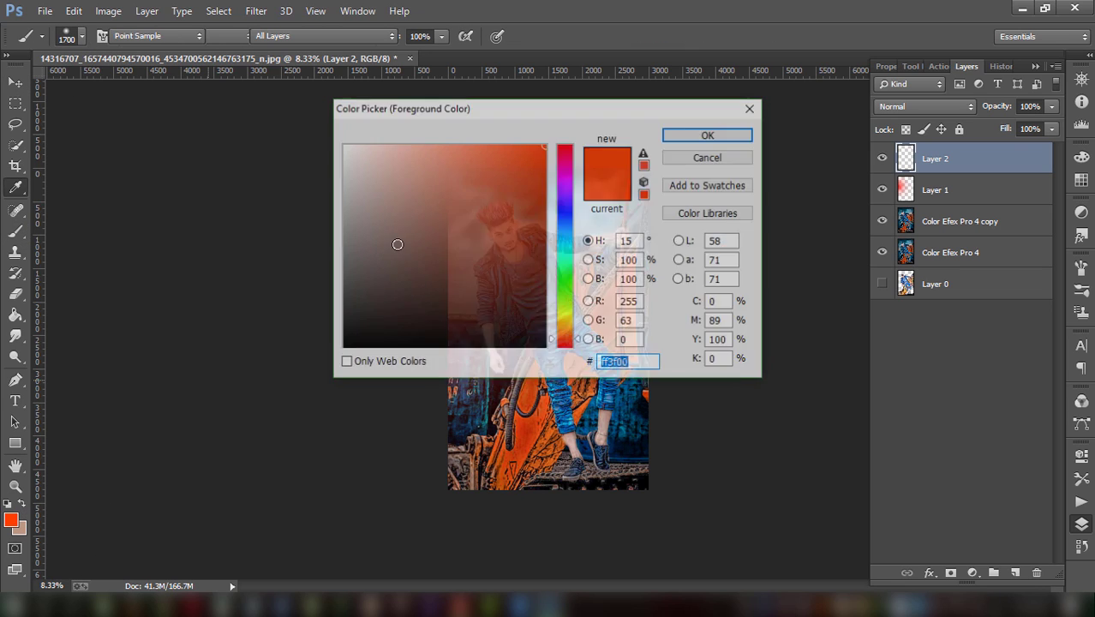
drag(347, 203, 343, 146)
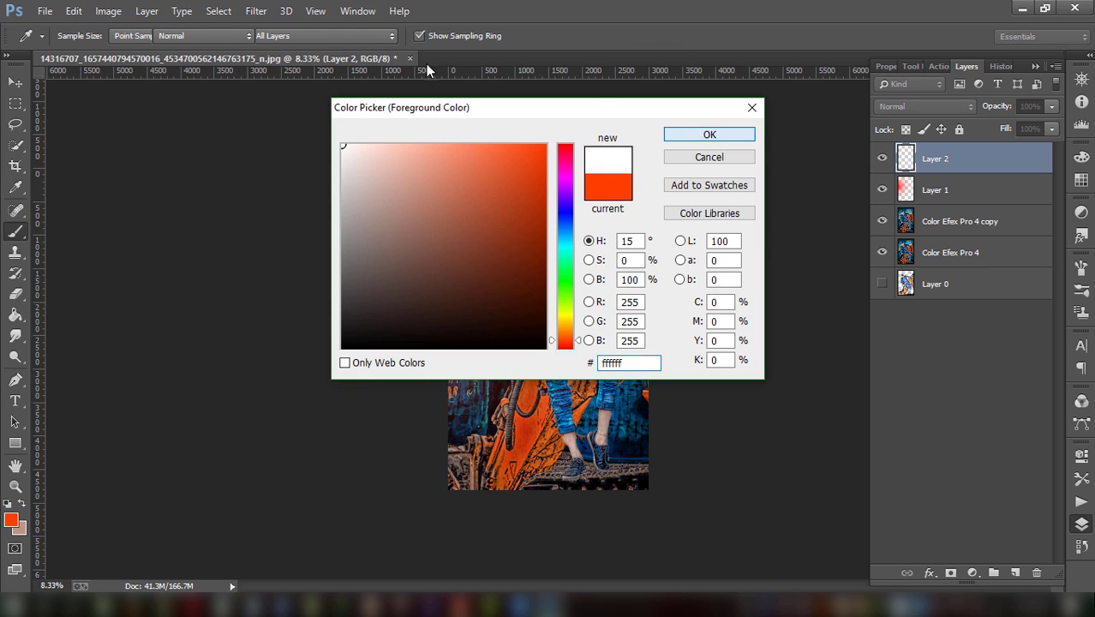
click(710, 135)
click(82, 36)
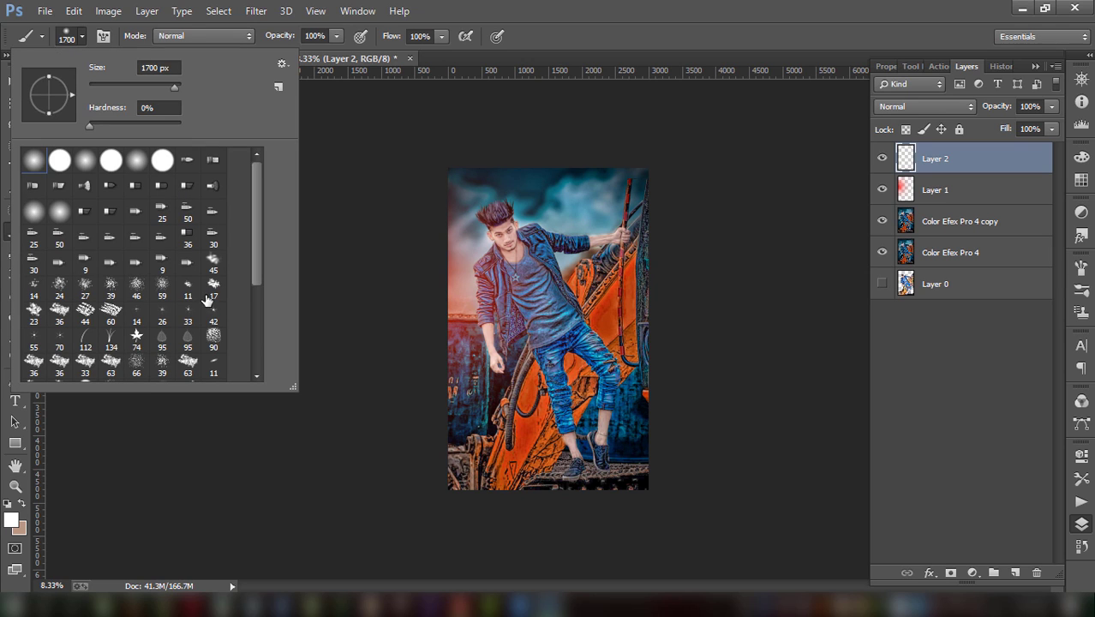
scroll(86, 319, down, 4)
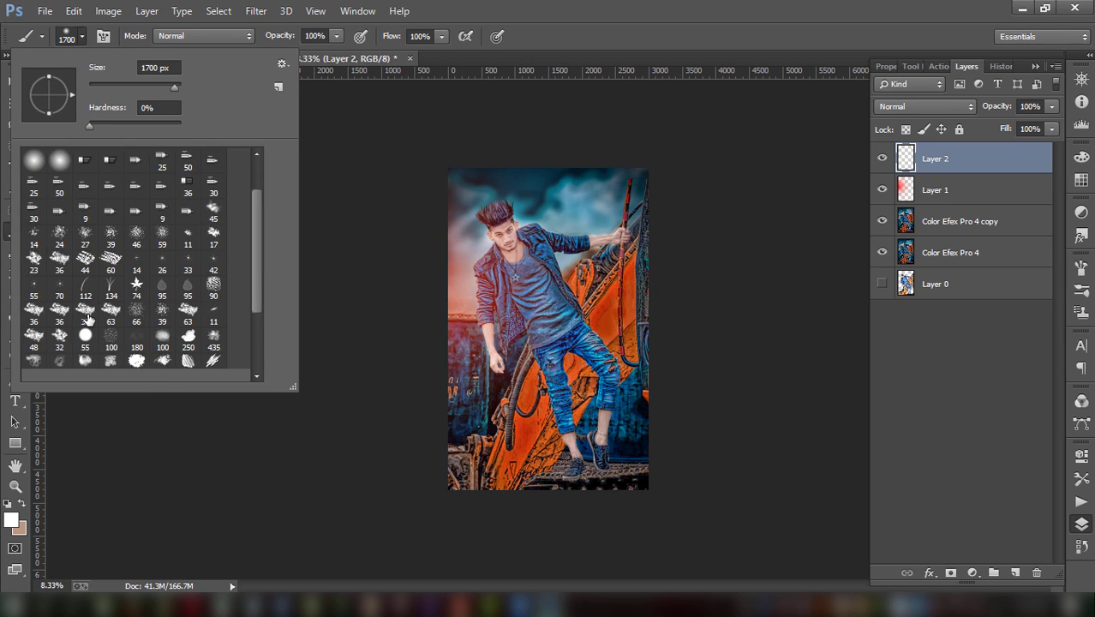
scroll(63, 307, down, 1)
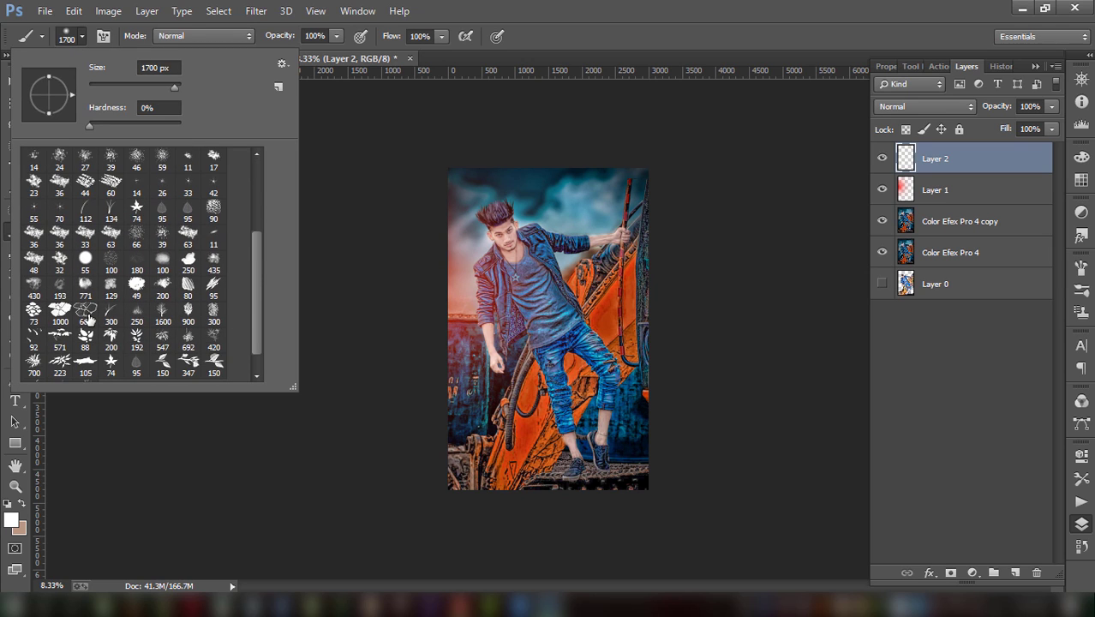
click(213, 257)
- Paint trial white smoke over the lower left, then delete the smoke layer
click(494, 373)
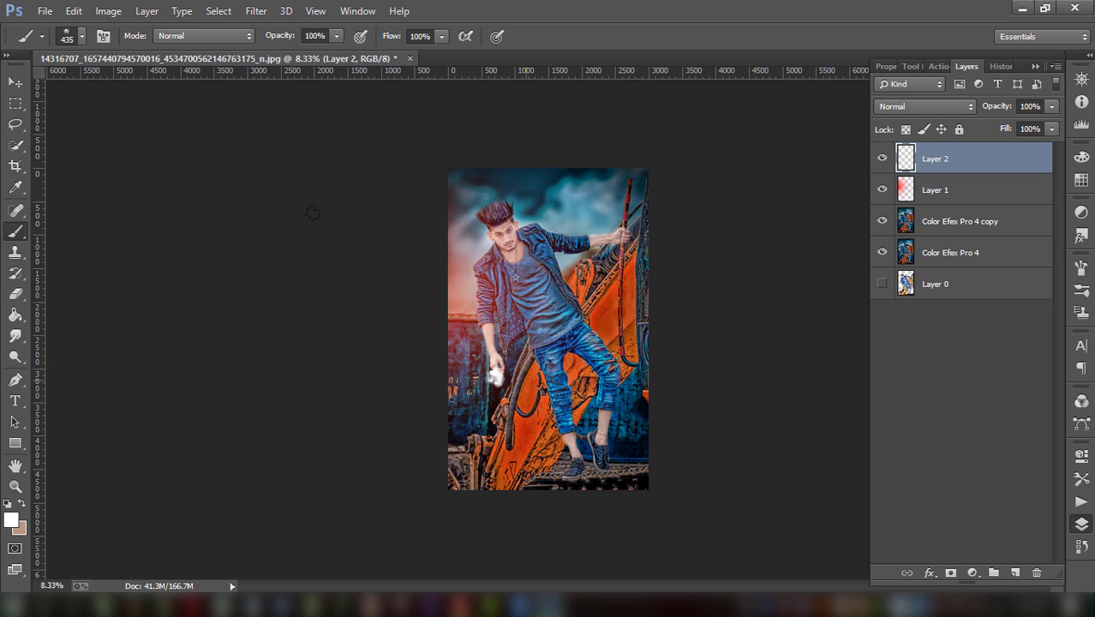
click(74, 11)
click(103, 41)
key(bracketleft)
key(bracketleft)
key(bracketleft)
key(bracketright)
key(bracketright)
key(bracketright)
mouse_move(493, 399)
mouse_down()
mouse_move(527, 428)
mouse_move(489, 463)
mouse_move(562, 452)
mouse_move(630, 471)
mouse_up()
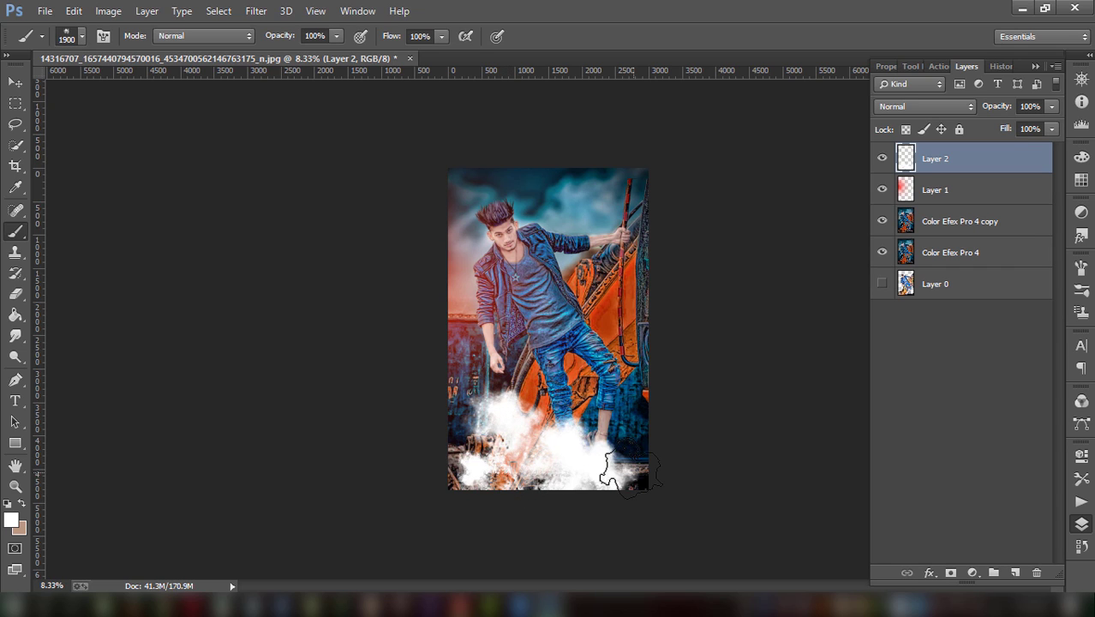
click(1036, 572)
click(517, 239)
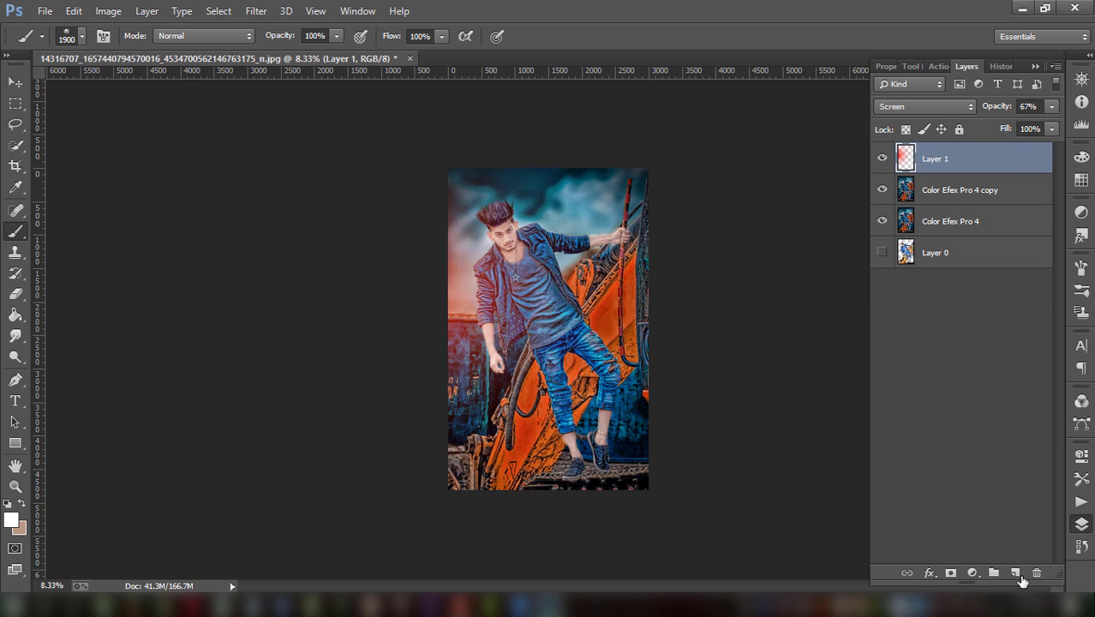
- On a new layer, paint white smoke with a smoke brush across the bottom and around the hand
click(1015, 573)
click(79, 37)
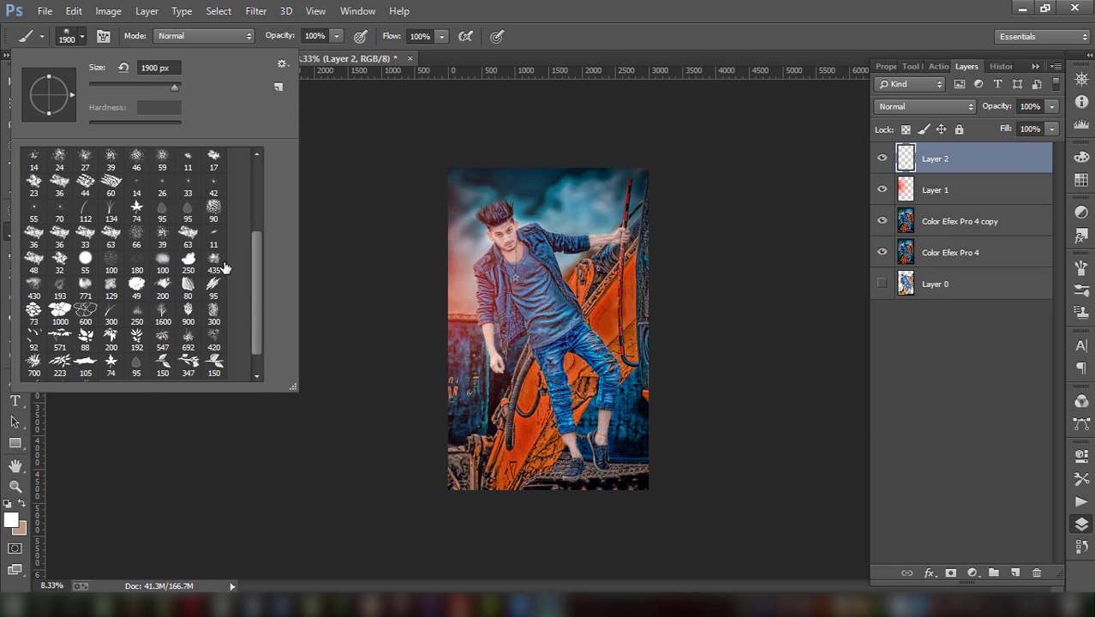
click(59, 288)
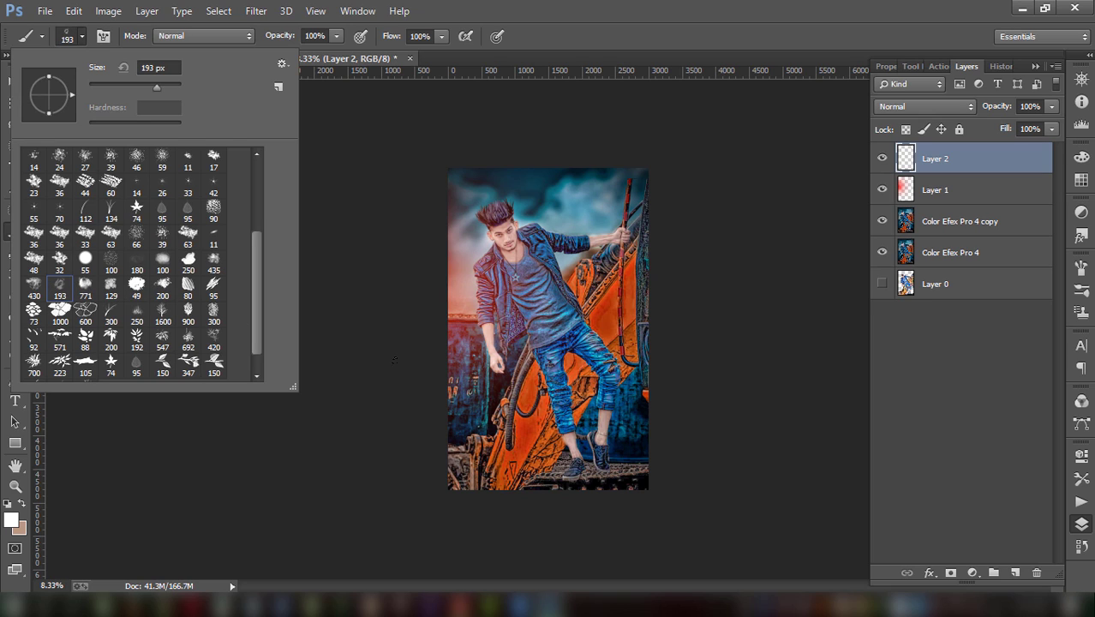
key(Return)
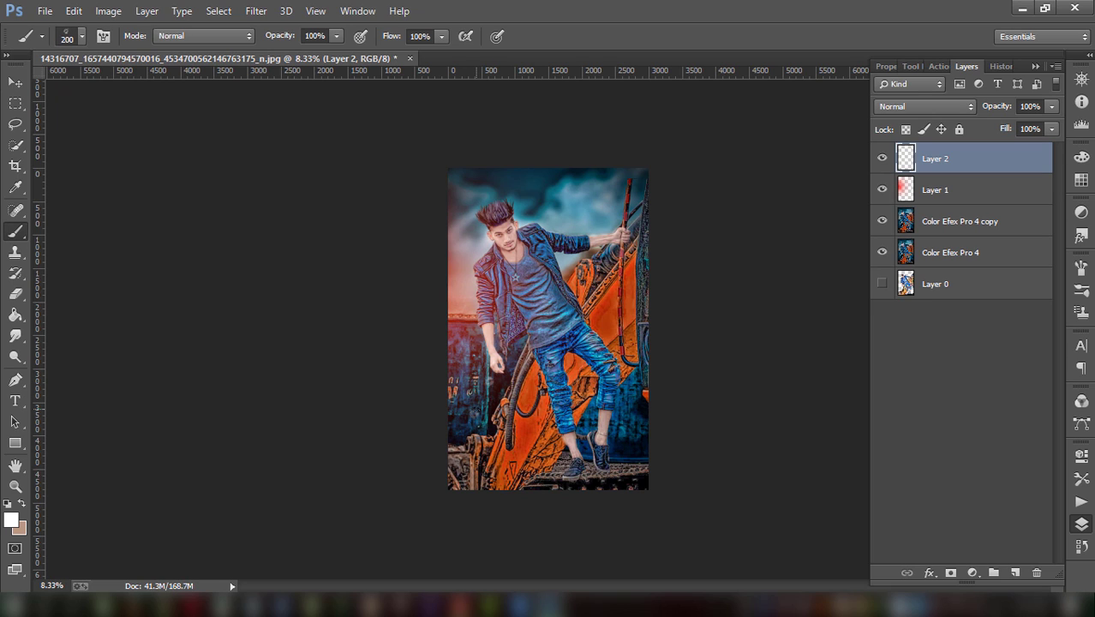
mouse_move(461, 394)
mouse_down()
mouse_move(522, 446)
mouse_move(587, 429)
mouse_move(630, 334)
mouse_move(609, 428)
mouse_up()
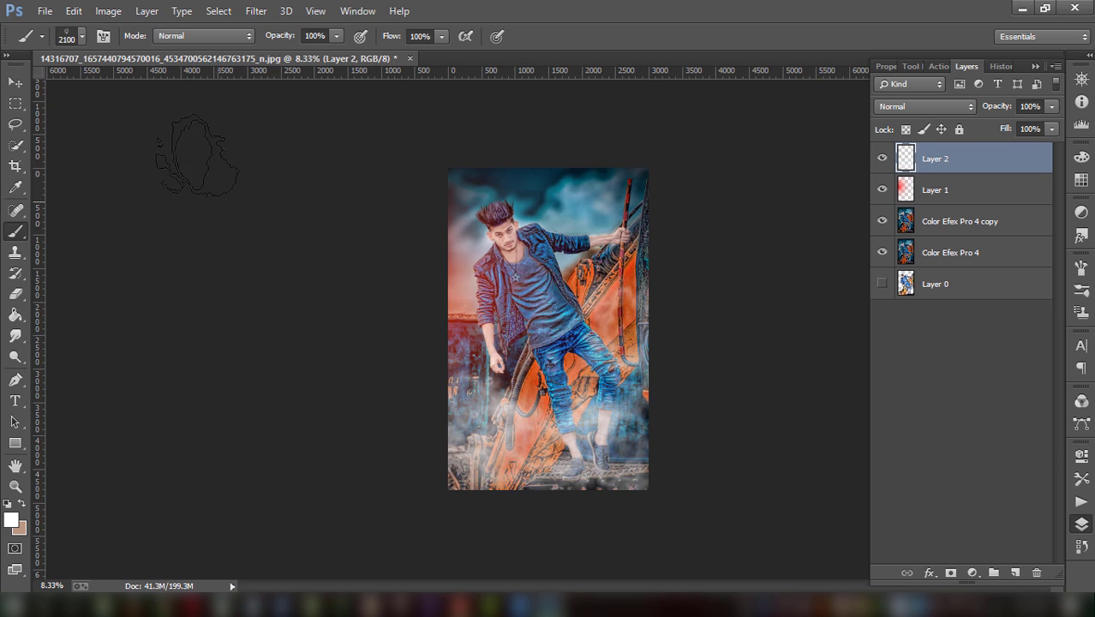
click(496, 356)
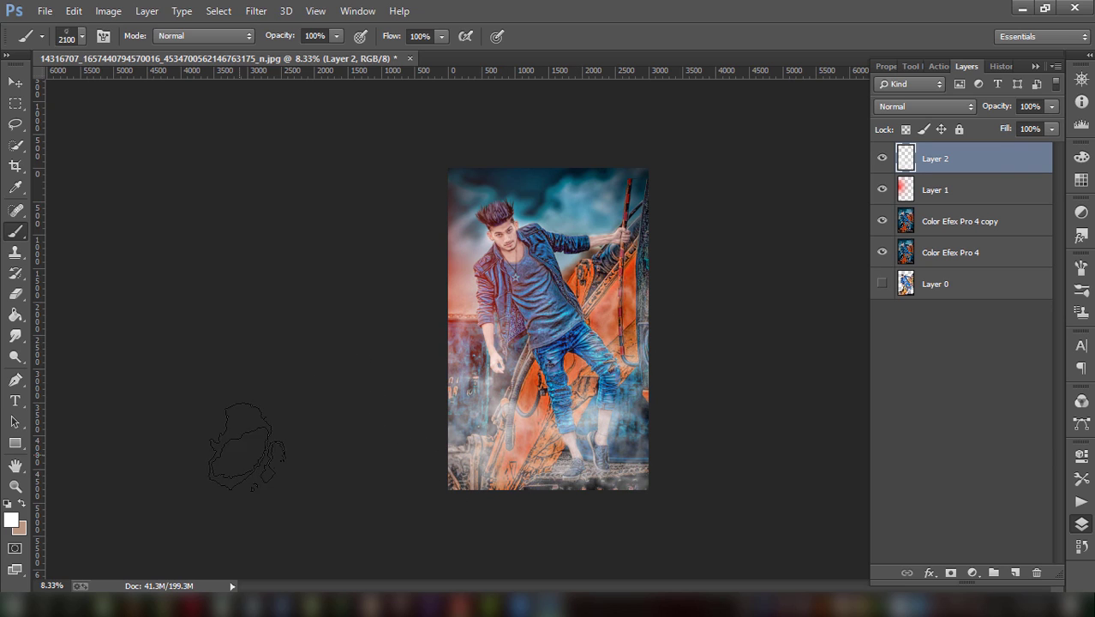
- Lower the smoke layer's opacity to 56%
click(1051, 130)
mouse_move(1025, 127)
mouse_down()
mouse_move(998, 125)
mouse_move(1015, 123)
mouse_up()
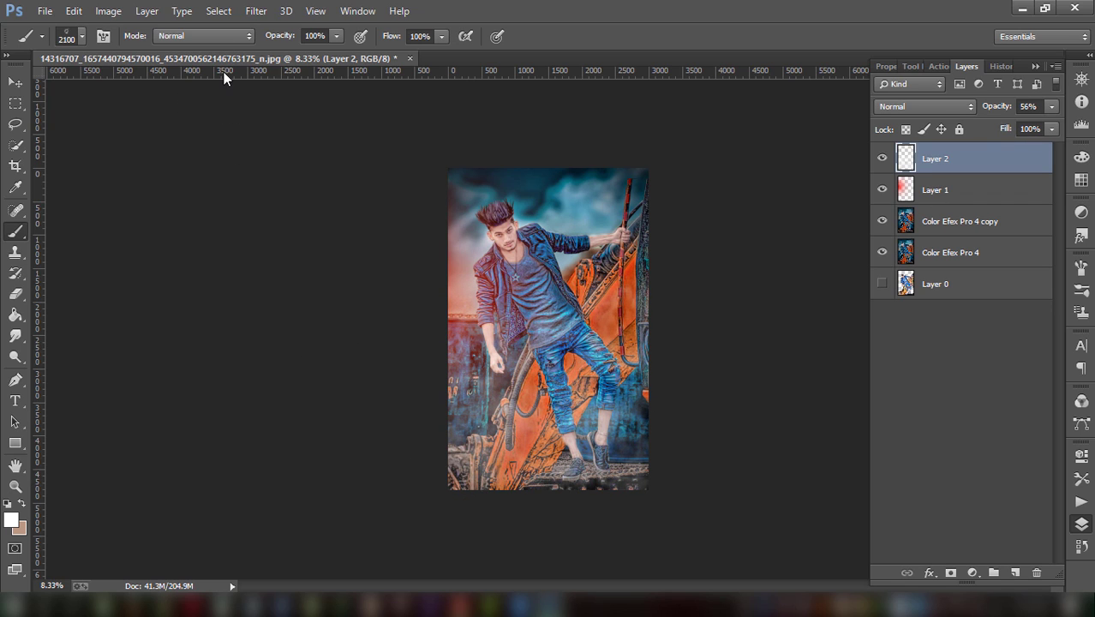
key(ctrl+plus)
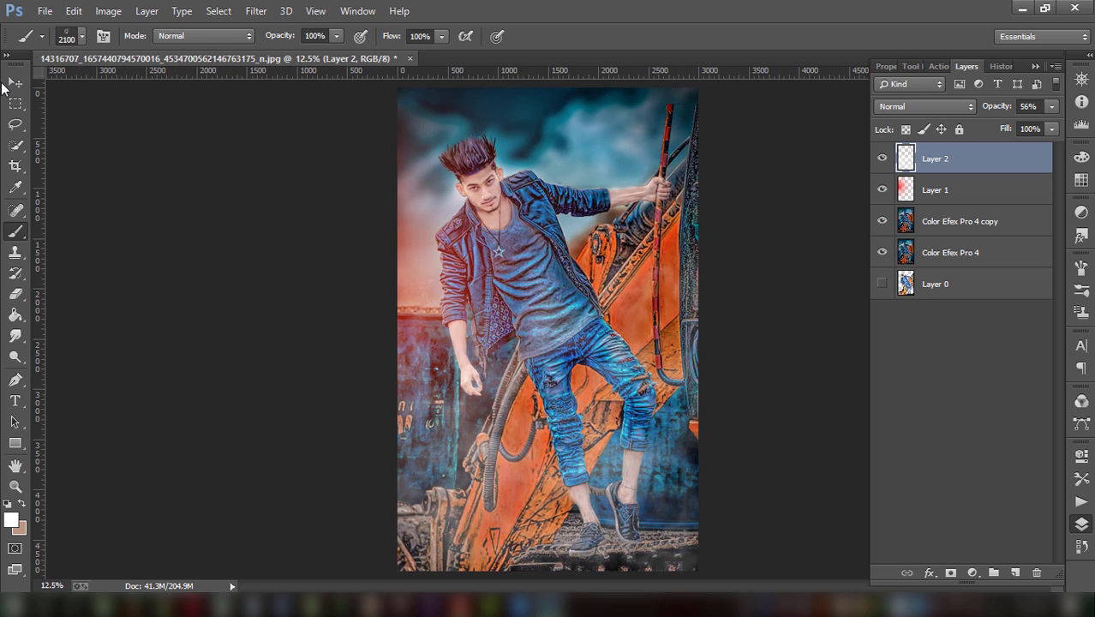
- Move the smoke on Layer 2 down and stretch it to about 113% width
key(v)
drag(559, 333, 605, 444)
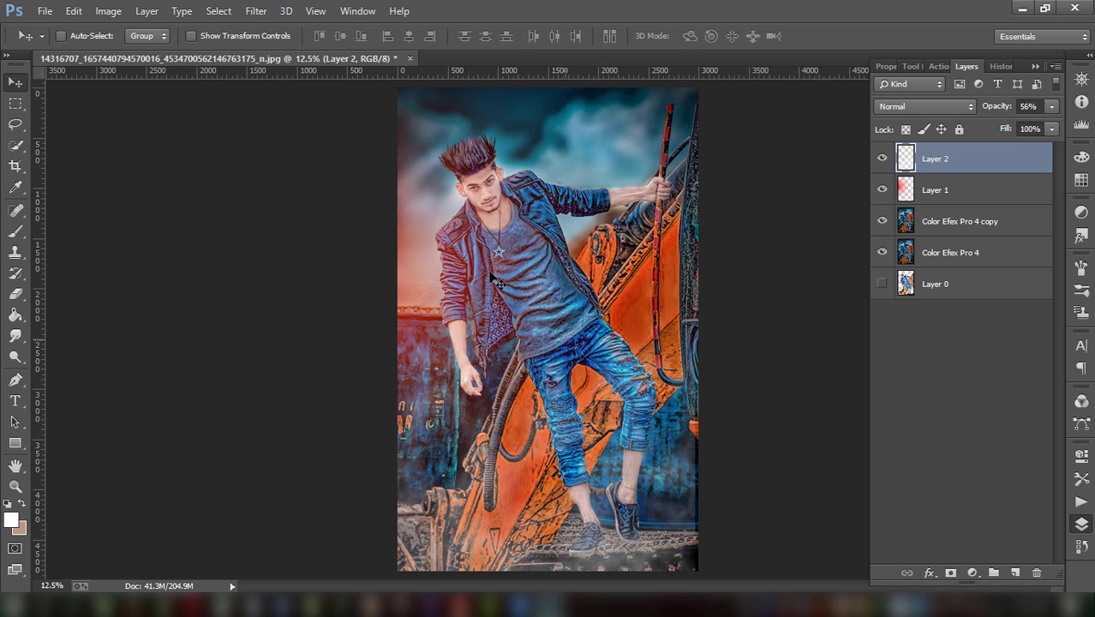
click(199, 39)
drag(693, 314, 731, 321)
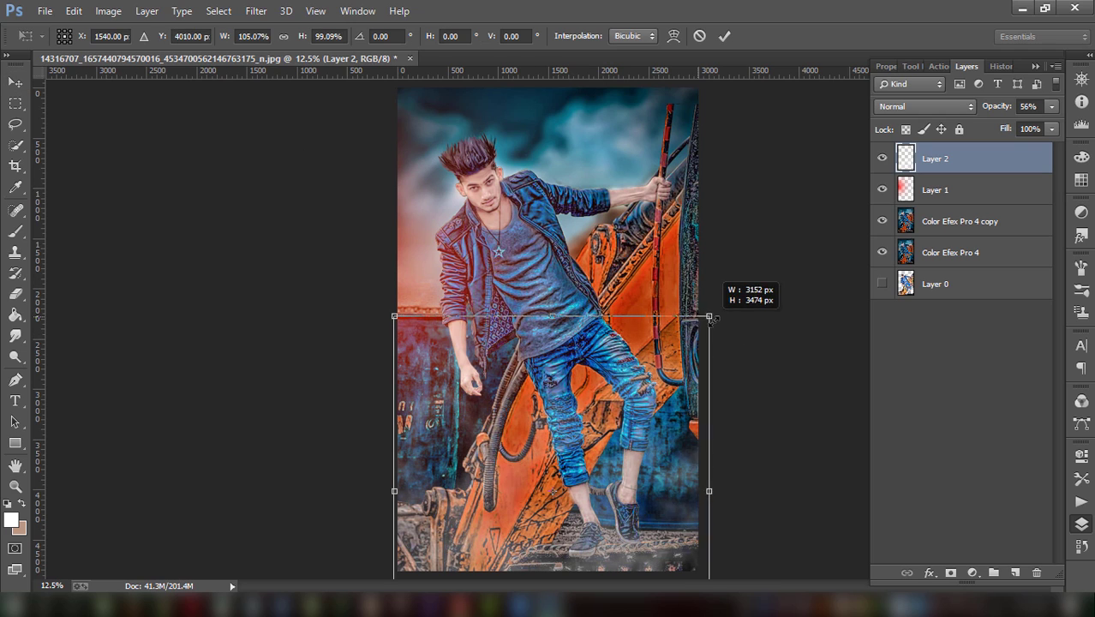
drag(392, 321, 377, 318)
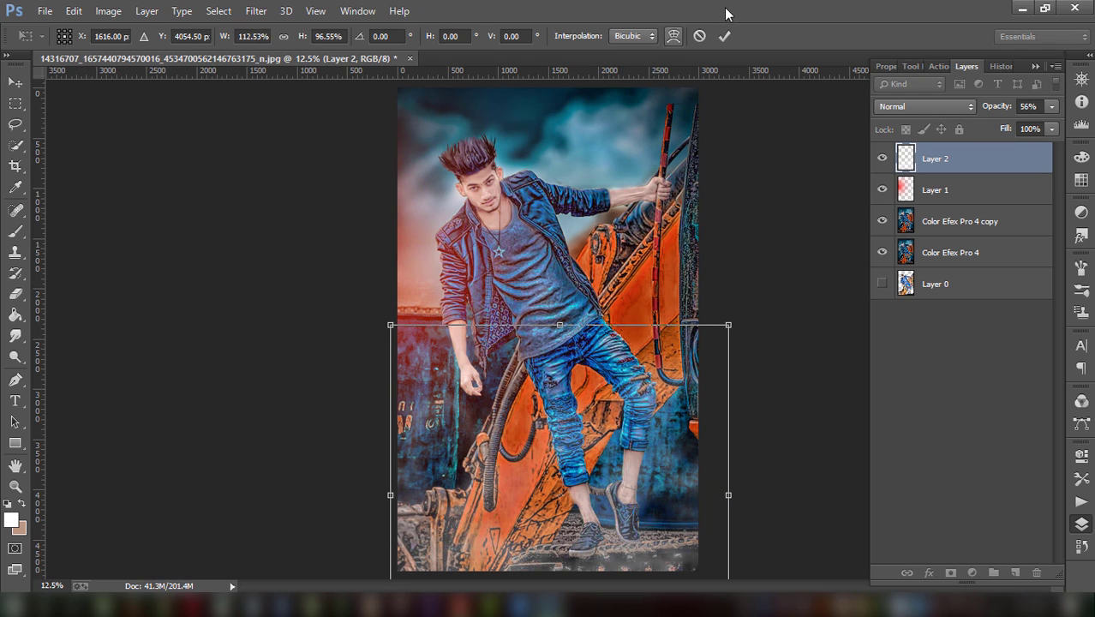
click(725, 35)
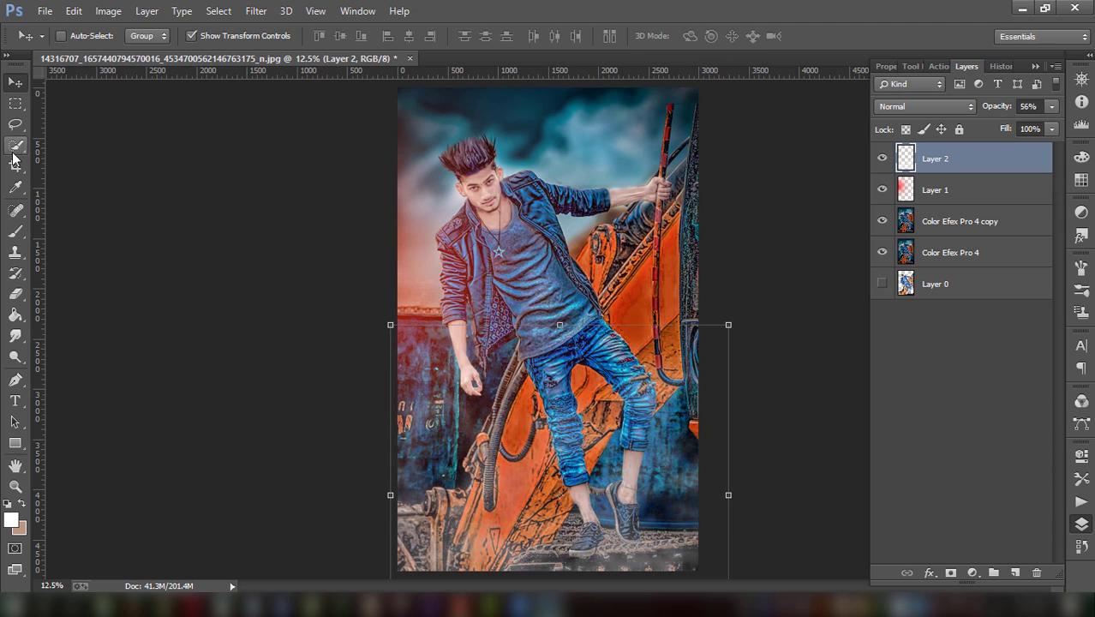
click(16, 230)
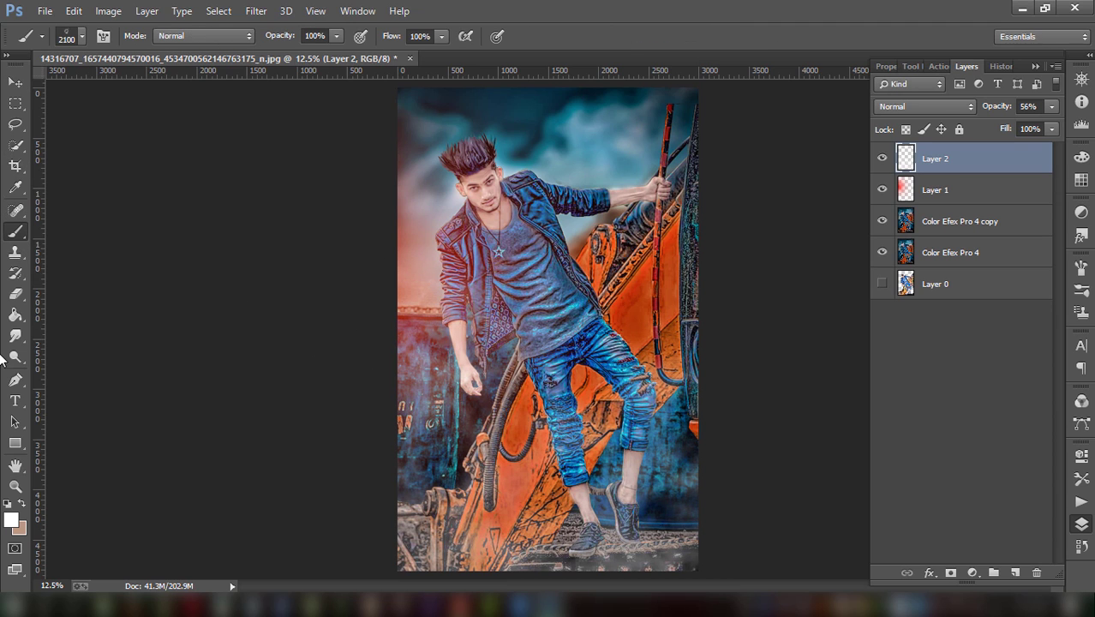
key(ctrl+minus)
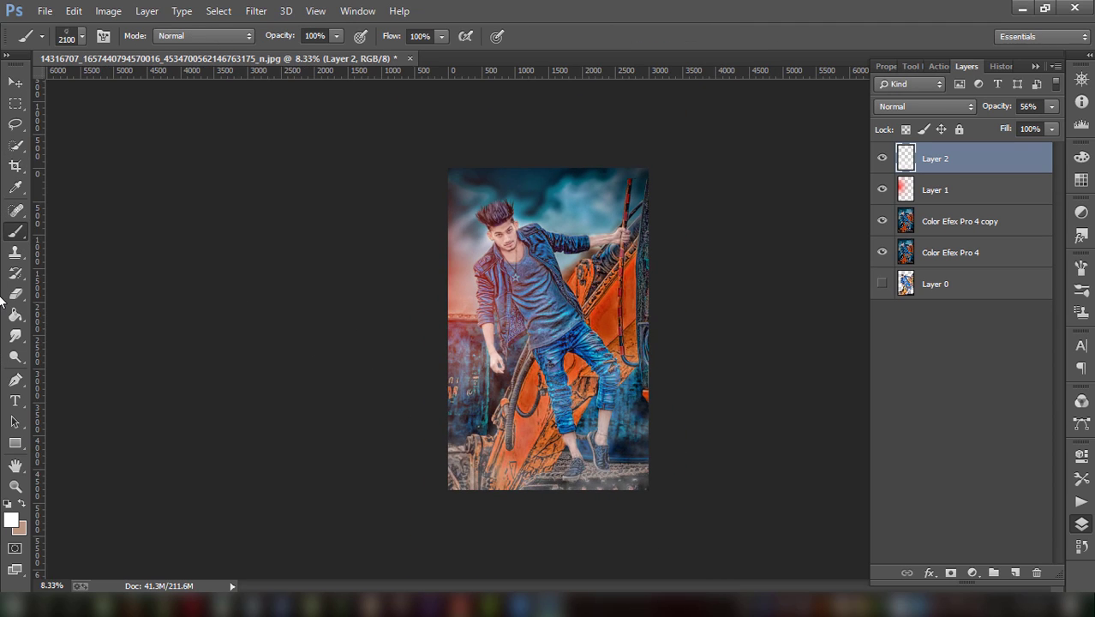
key(ctrl+plus)
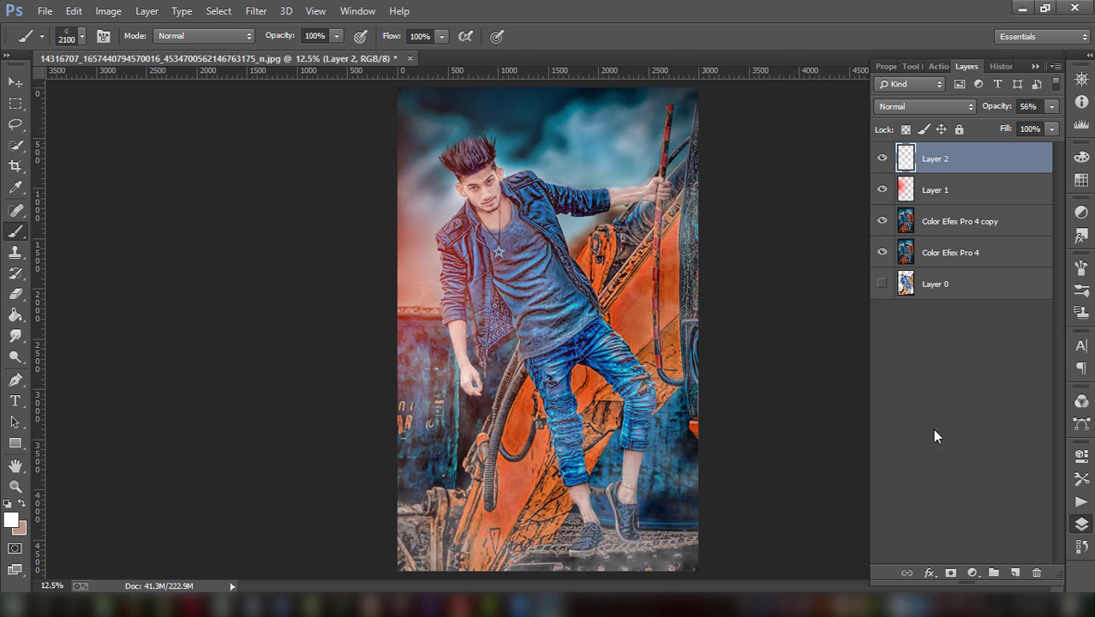
- Place the 'spark' stock image into the document as an embedded layer
click(44, 10)
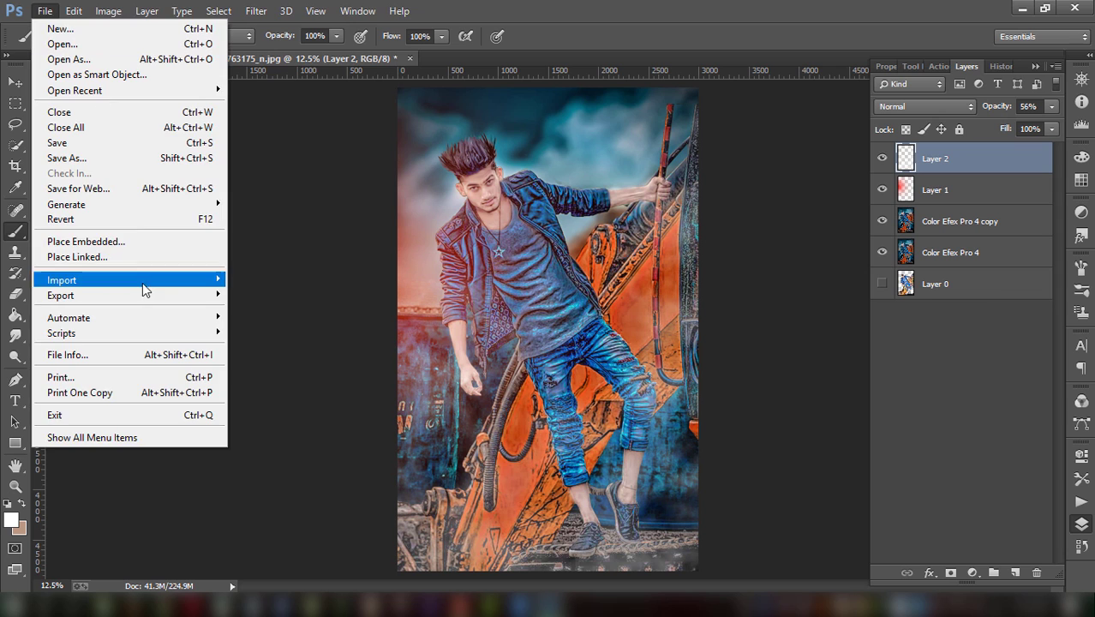
click(86, 242)
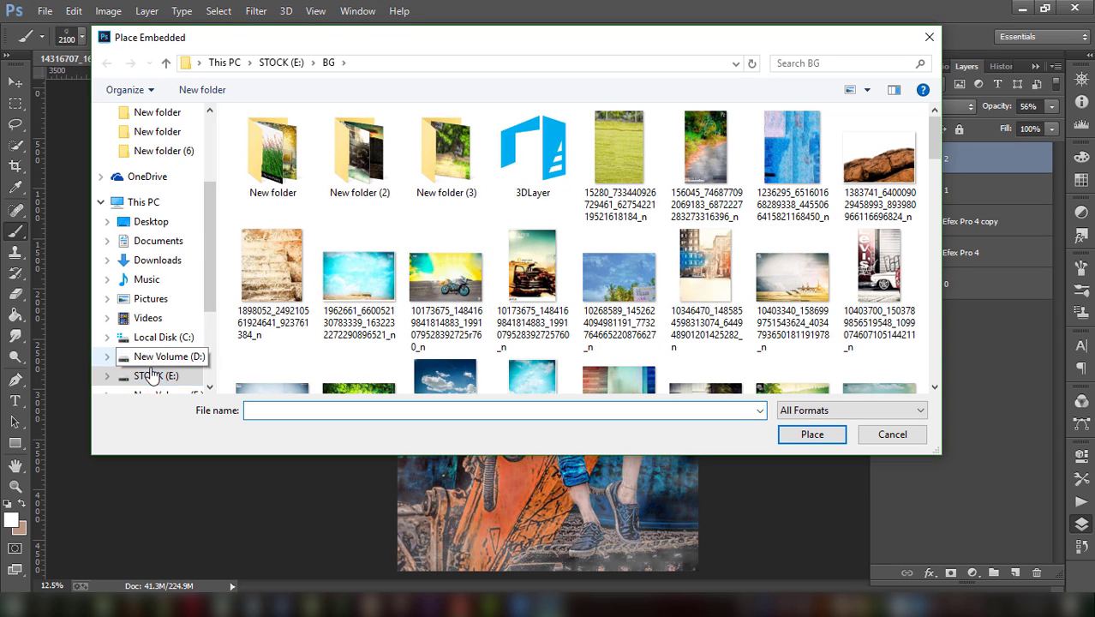
click(151, 376)
click(804, 64)
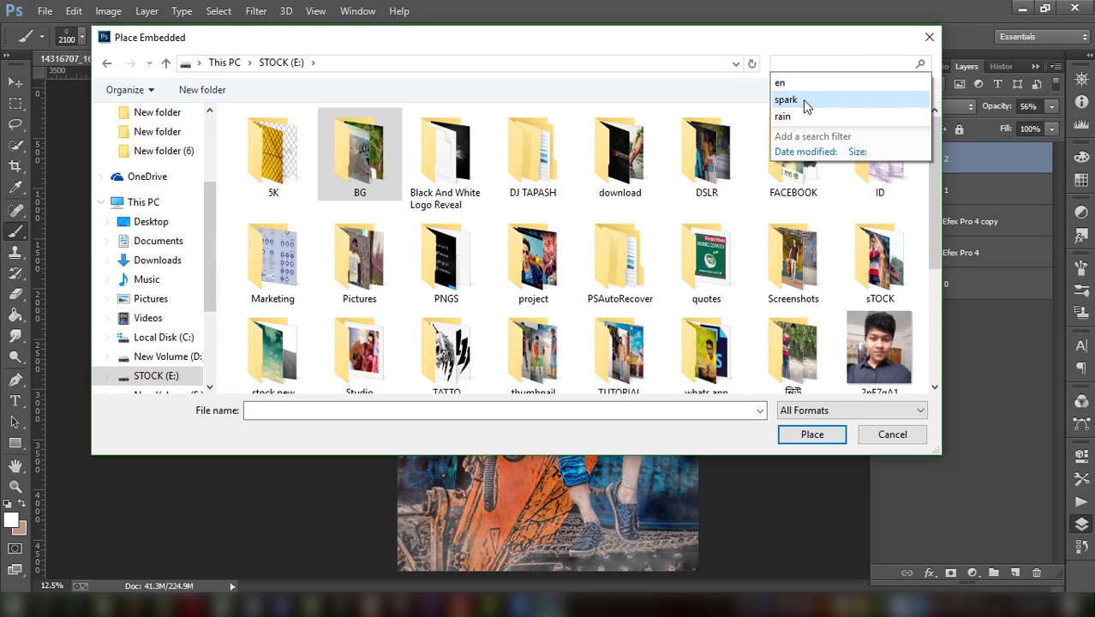
click(785, 99)
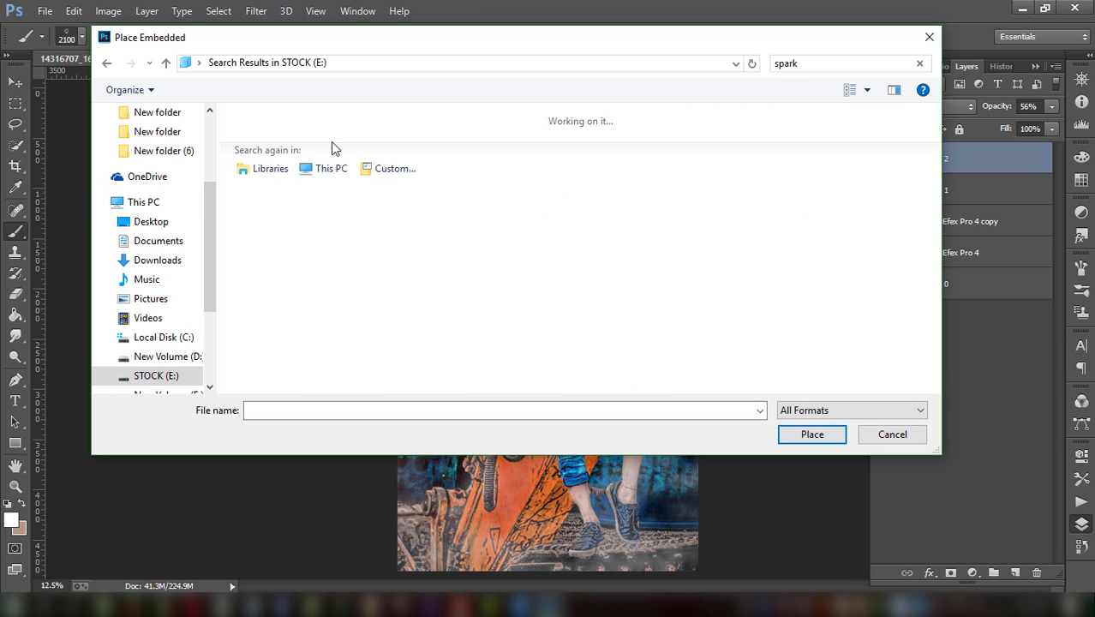
click(342, 129)
click(812, 434)
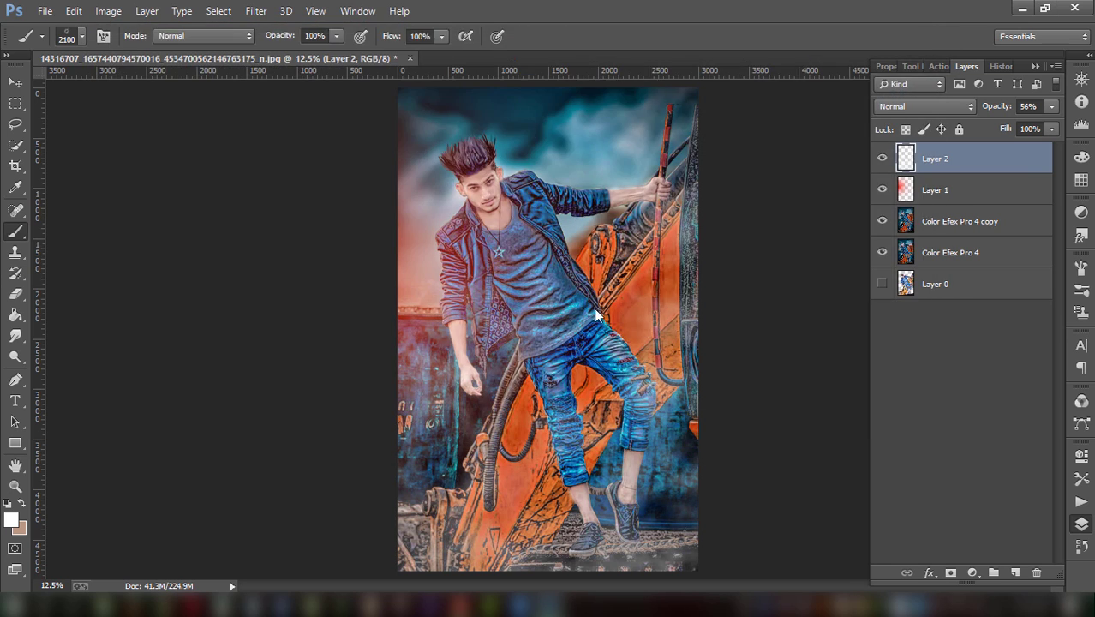
right_click(574, 244)
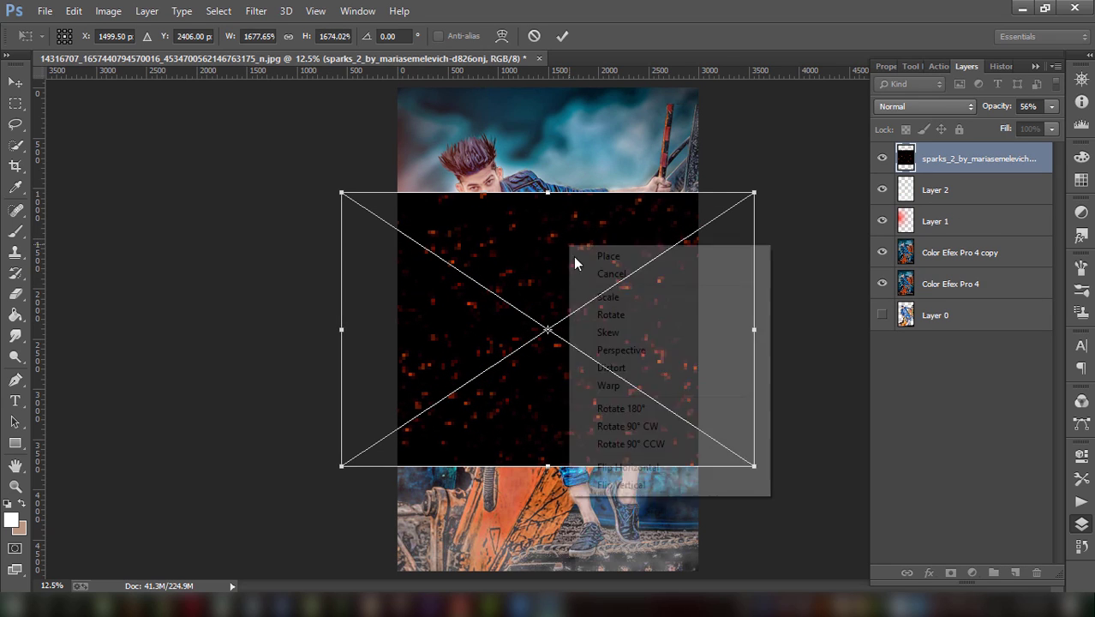
click(600, 252)
key(Return)
- Set the sparks layer's blend mode to Screen
key(b)
click(924, 107)
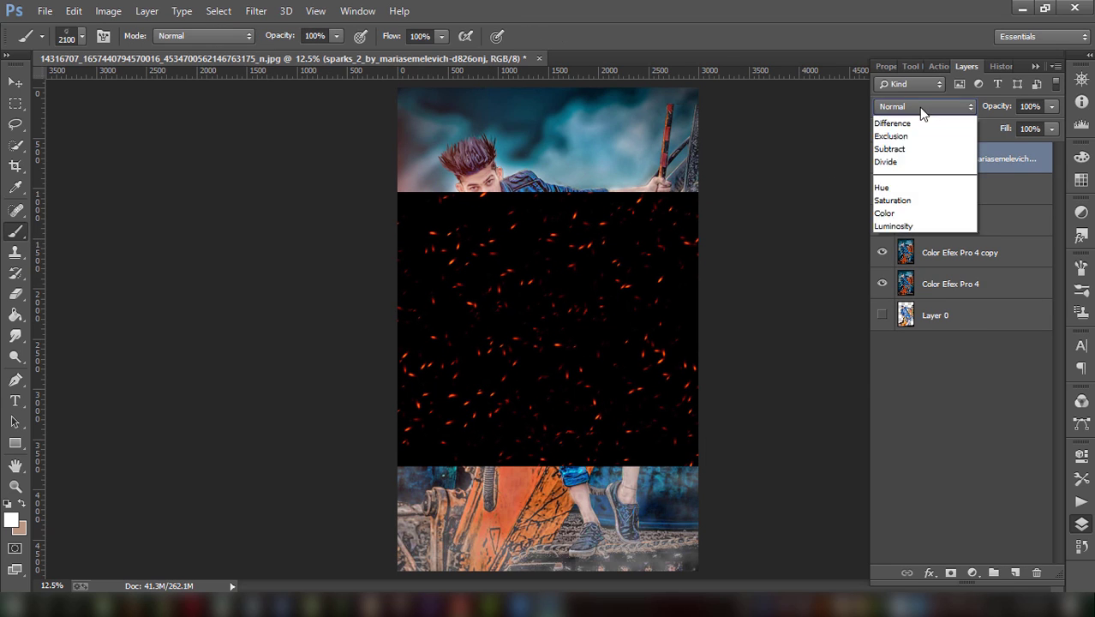
click(917, 248)
click(16, 81)
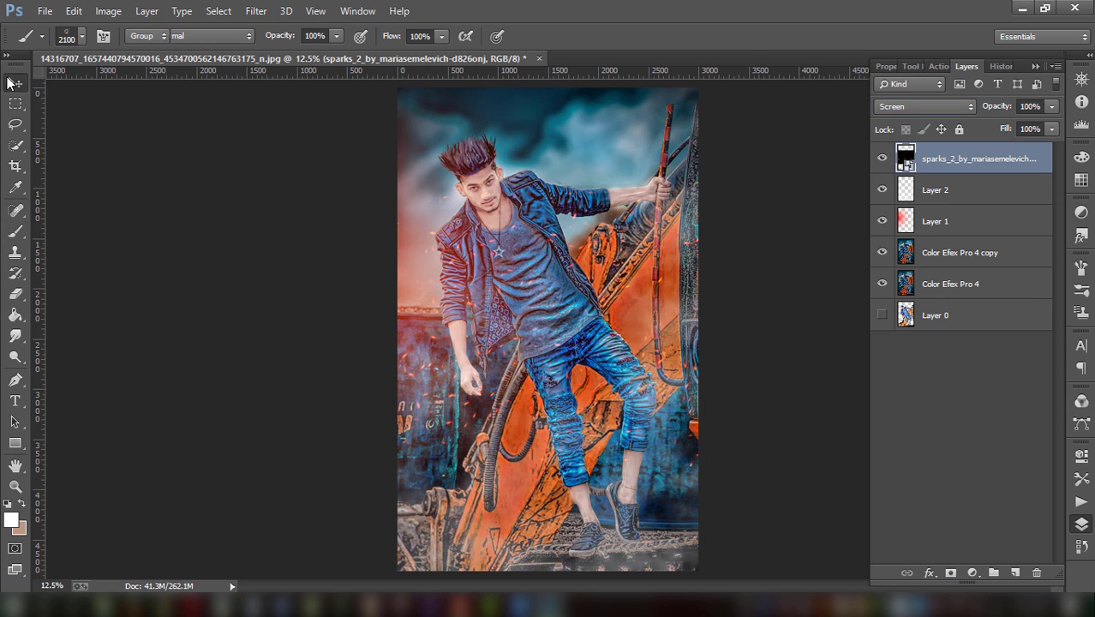
- Rotate the sparks a quarter turn and move them toward the upper right
mouse_move(761, 187)
mouse_down()
mouse_move(735, 190)
mouse_move(690, 303)
mouse_move(658, 302)
mouse_up()
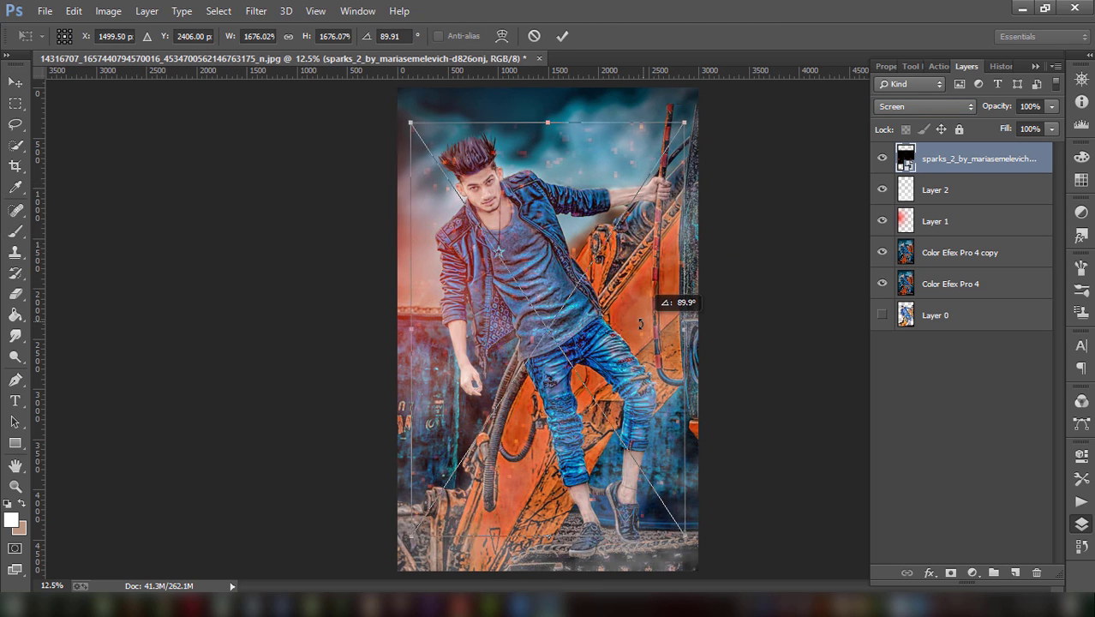
drag(591, 245, 735, 177)
right_click(614, 208)
click(617, 211)
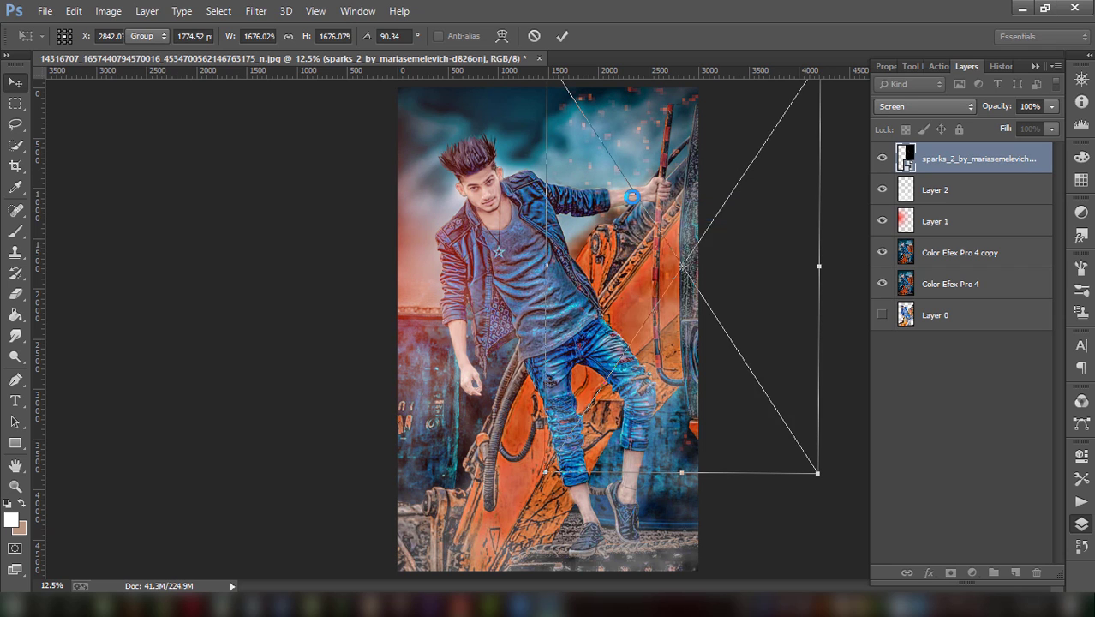
mouse_move(641, 181)
mouse_down()
mouse_move(683, 195)
mouse_move(706, 188)
mouse_up()
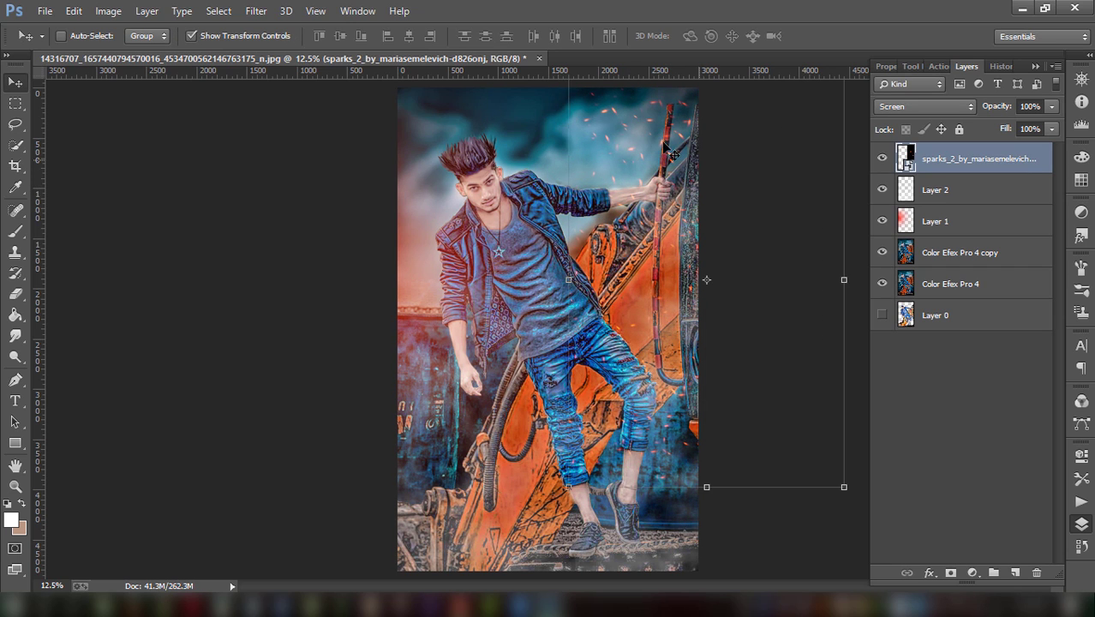
click(195, 36)
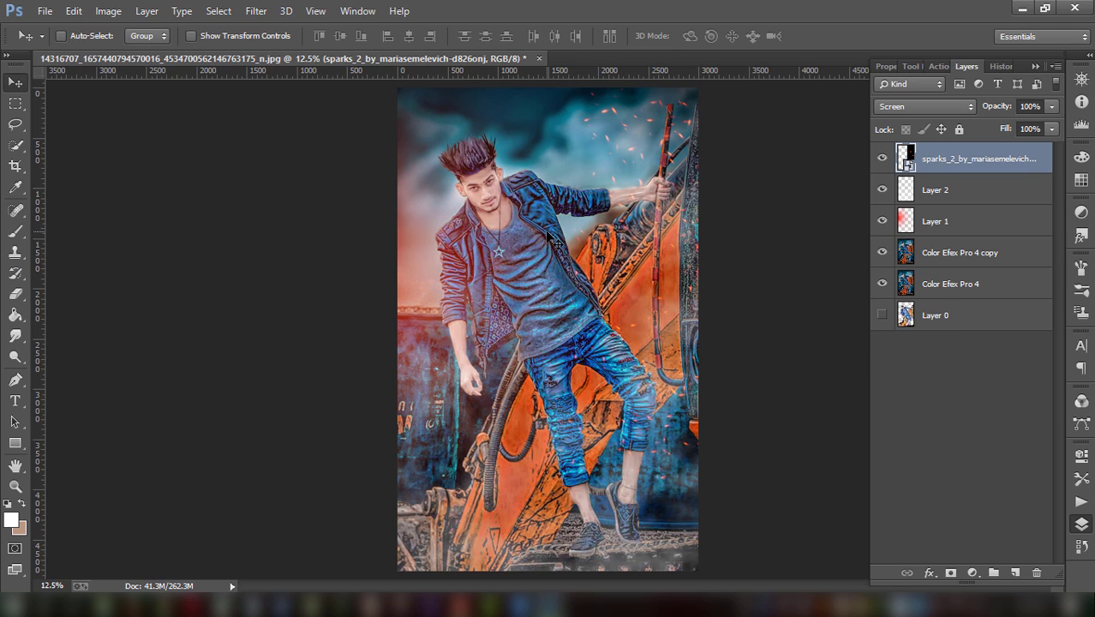
- Duplicate the sparks and merge the three sparks layers into one Screen-blended layer
key(ctrl+j)
key(ctrl+j)
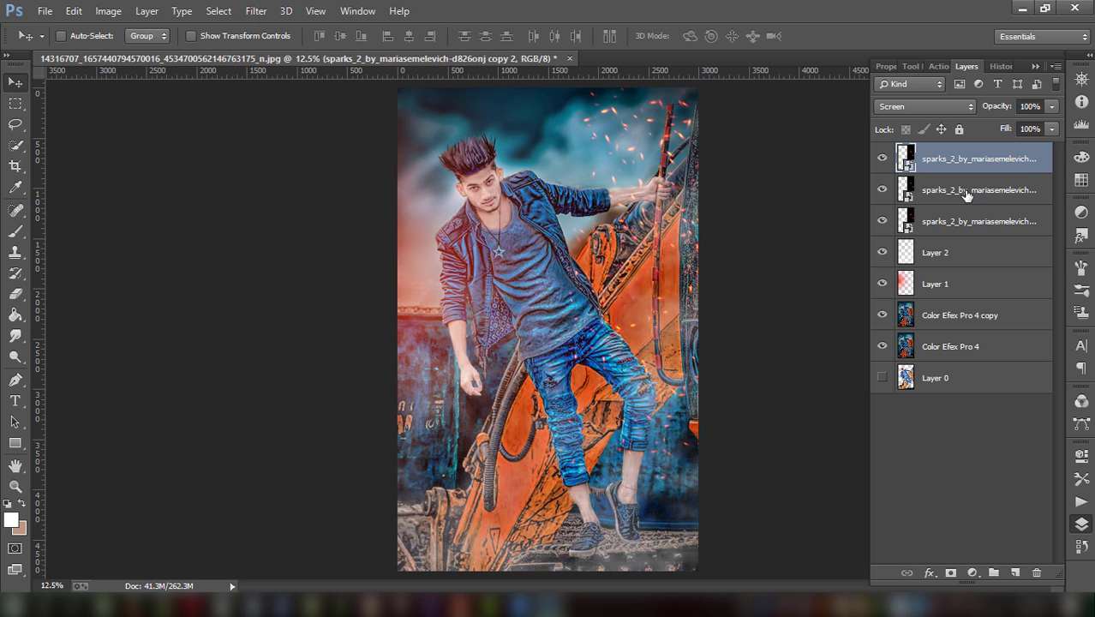
click(971, 221)
shift+click(973, 187)
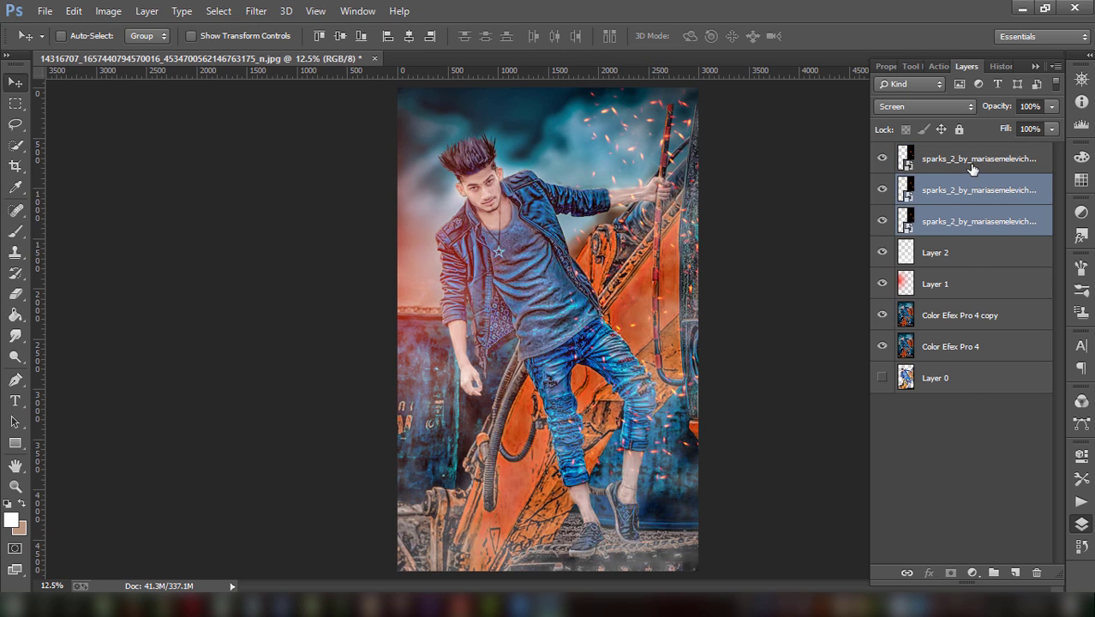
shift+click(973, 168)
right_click(973, 168)
click(699, 449)
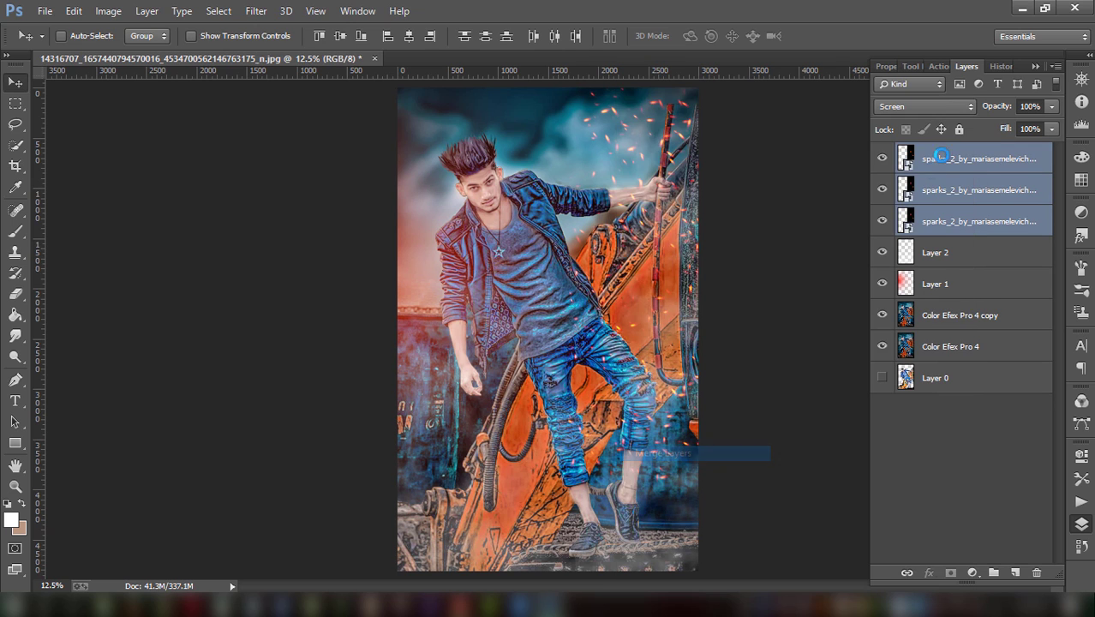
click(938, 110)
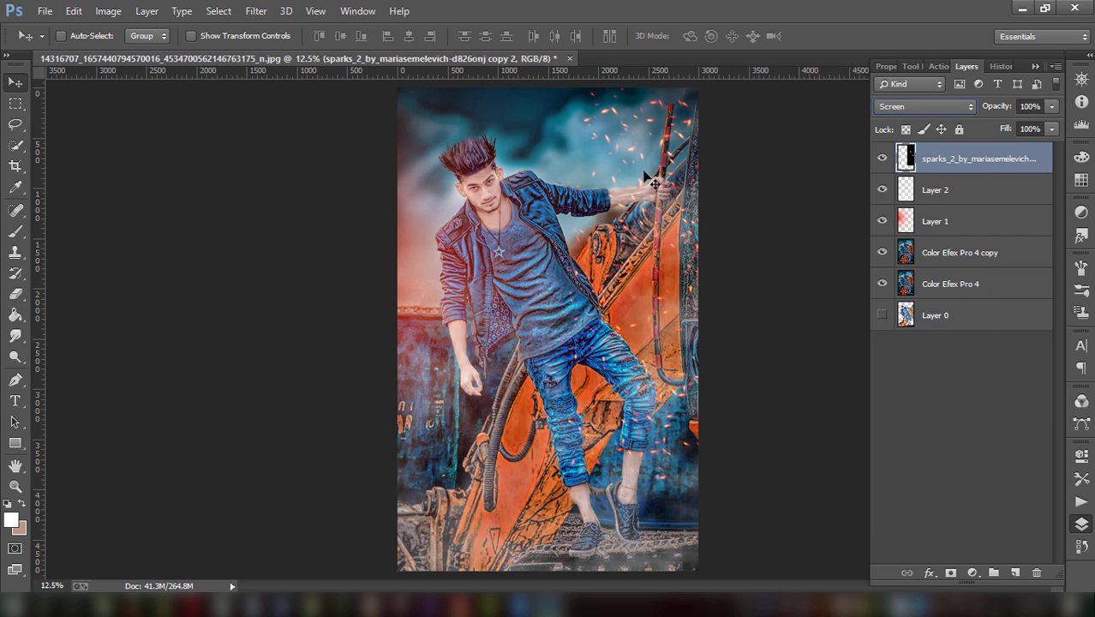
- Resize the merged sparks shorter and shift them right around the raised hand and pole
mouse_move(650, 157)
mouse_down()
mouse_move(653, 227)
mouse_move(648, 184)
mouse_up()
click(190, 36)
drag(709, 86, 710, 31)
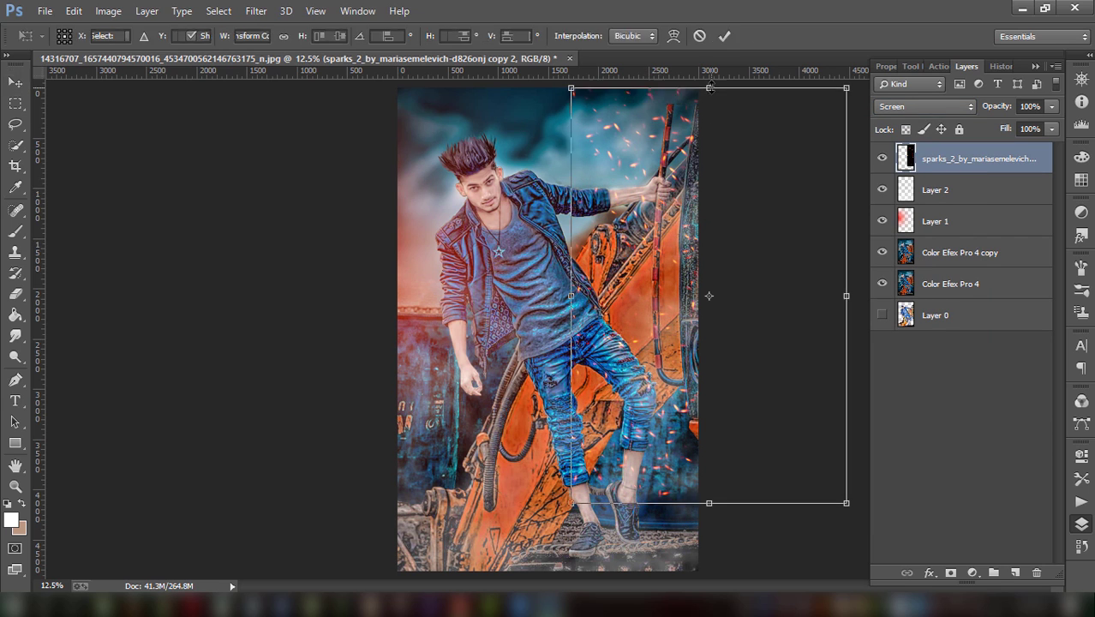
mouse_move(712, 506)
mouse_down()
mouse_move(724, 527)
mouse_move(725, 412)
mouse_up()
mouse_move(690, 369)
mouse_down()
mouse_move(743, 408)
mouse_move(734, 392)
mouse_up()
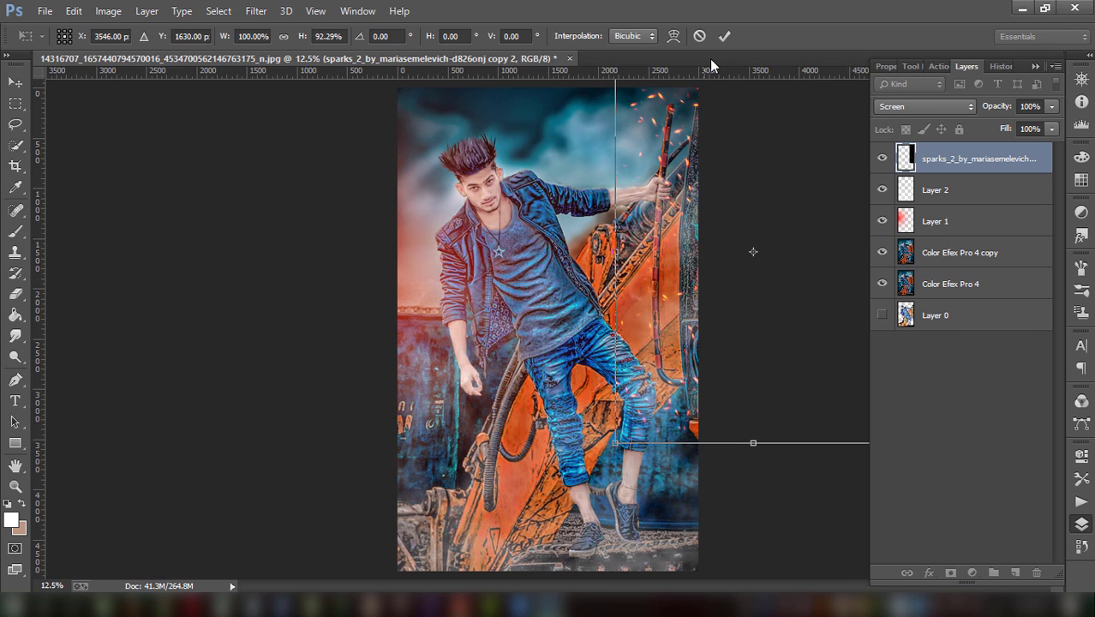
click(725, 38)
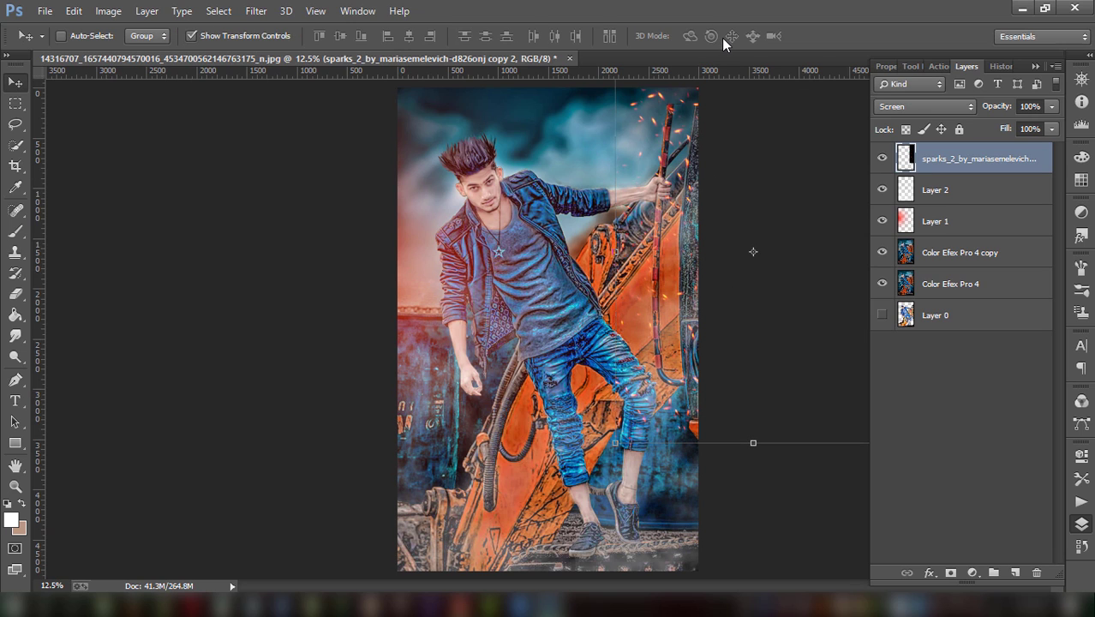
click(196, 36)
drag(737, 213, 684, 201)
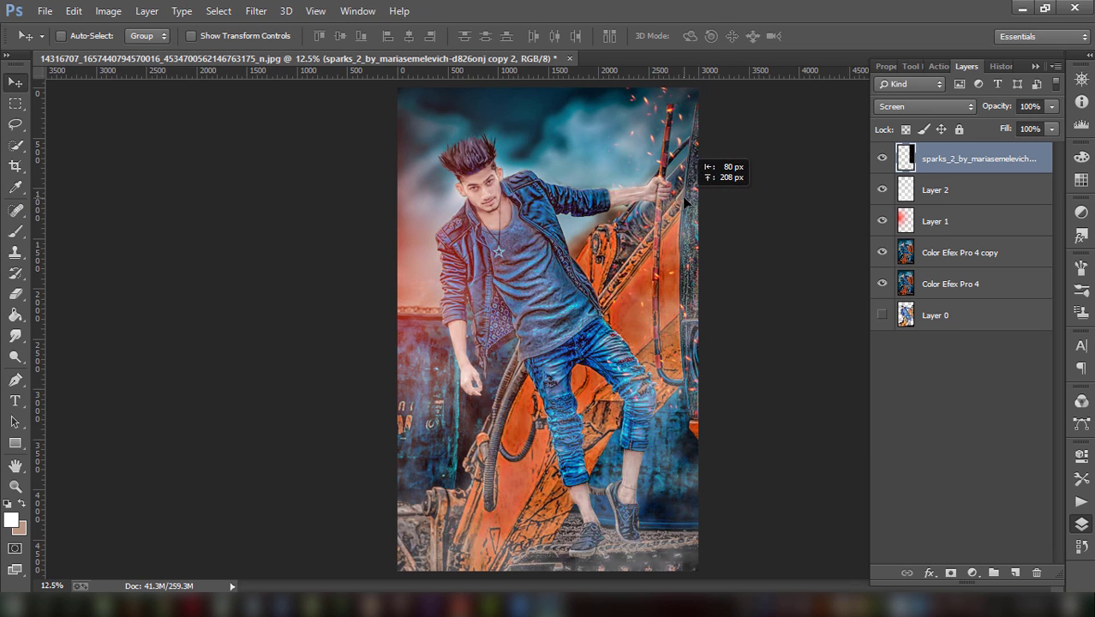
- Soften the sparks with a slight Gaussian Blur
click(256, 10)
mouse_move(349, 206)
click(510, 317)
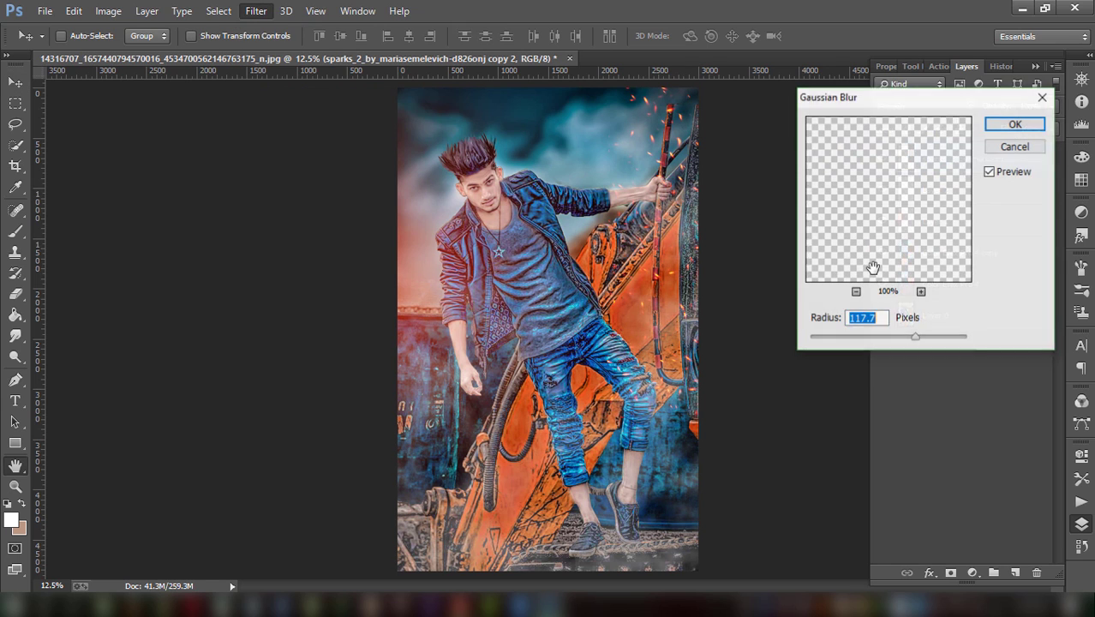
mouse_move(840, 337)
mouse_down()
mouse_move(826, 336)
mouse_move(865, 340)
mouse_up()
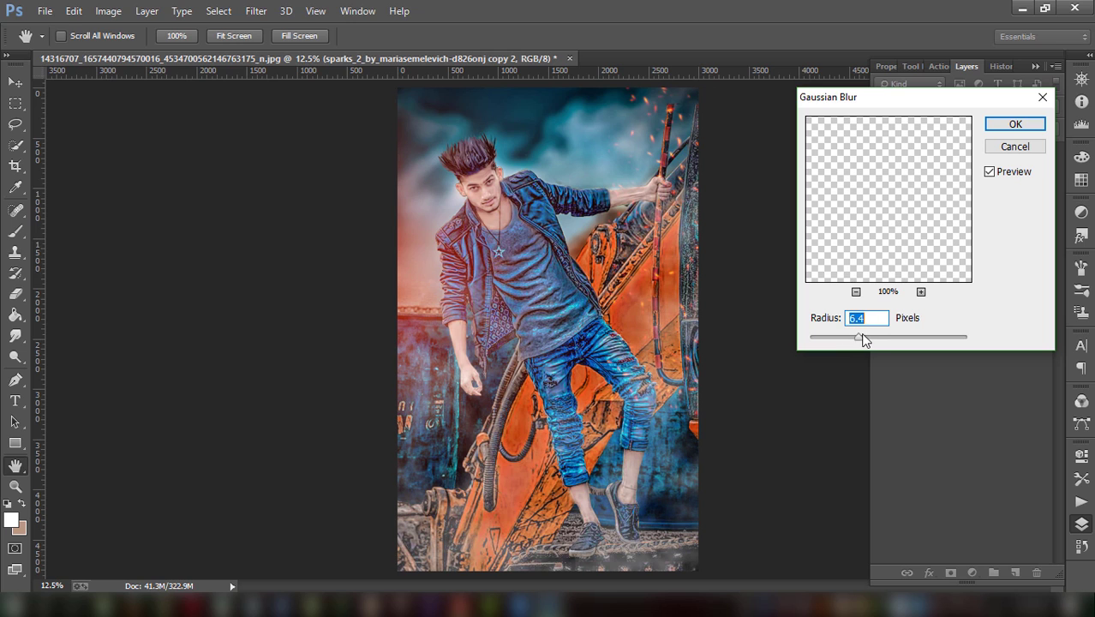
click(1015, 127)
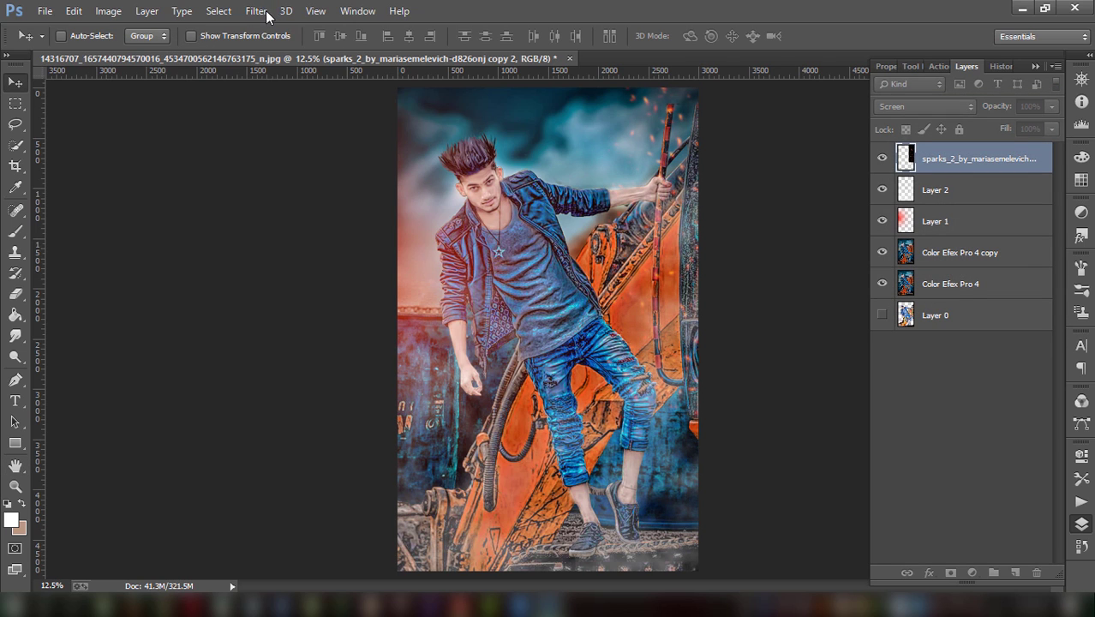
- Raise sharpening on the sparks in Camera Raw, then nudge them slightly into place
click(262, 11)
click(300, 103)
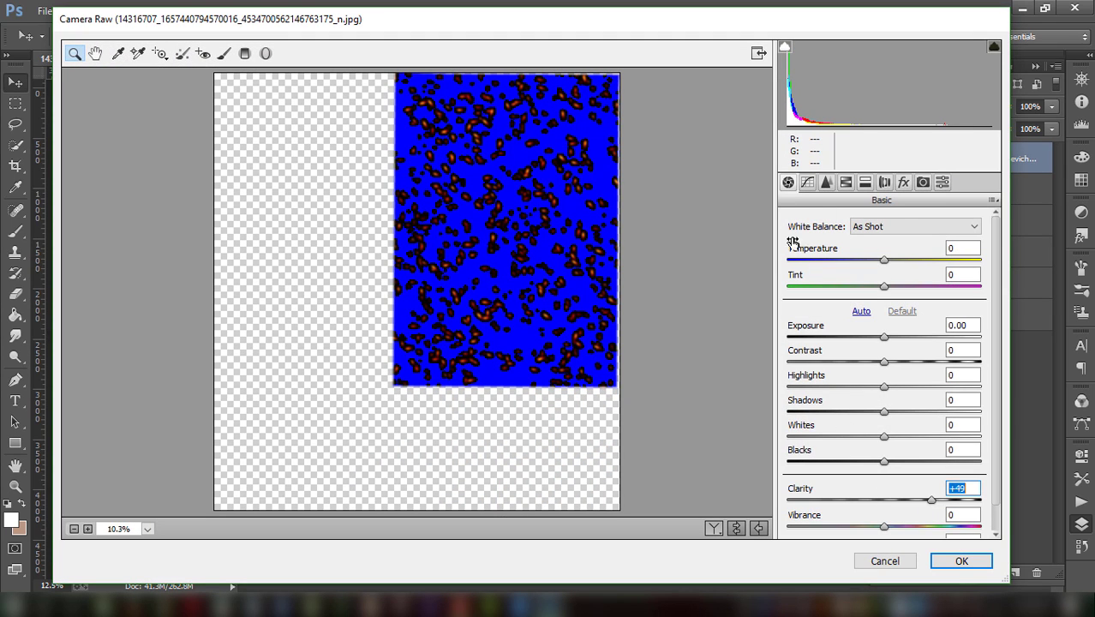
click(826, 183)
drag(853, 247, 910, 246)
click(958, 559)
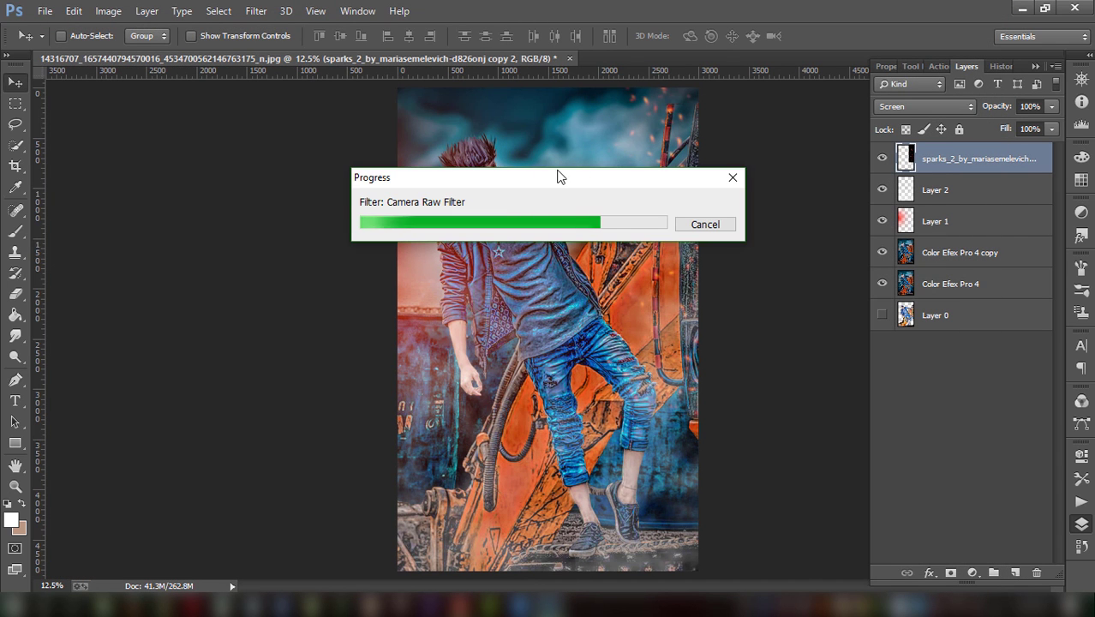
drag(661, 178, 659, 176)
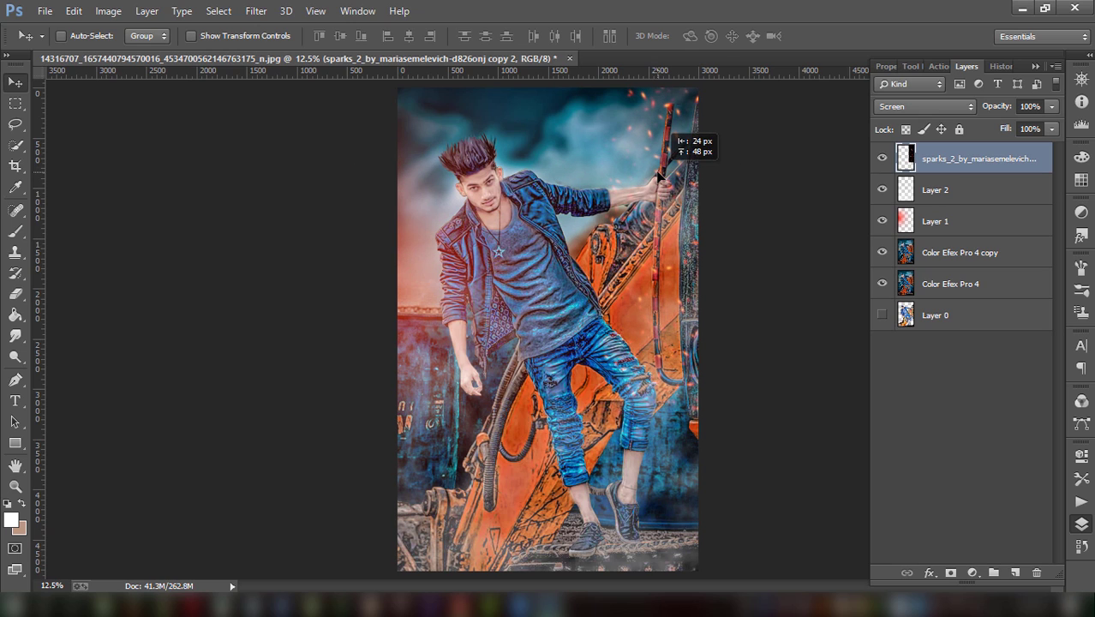
- Set the sparks layer opacity to 100%
click(883, 158)
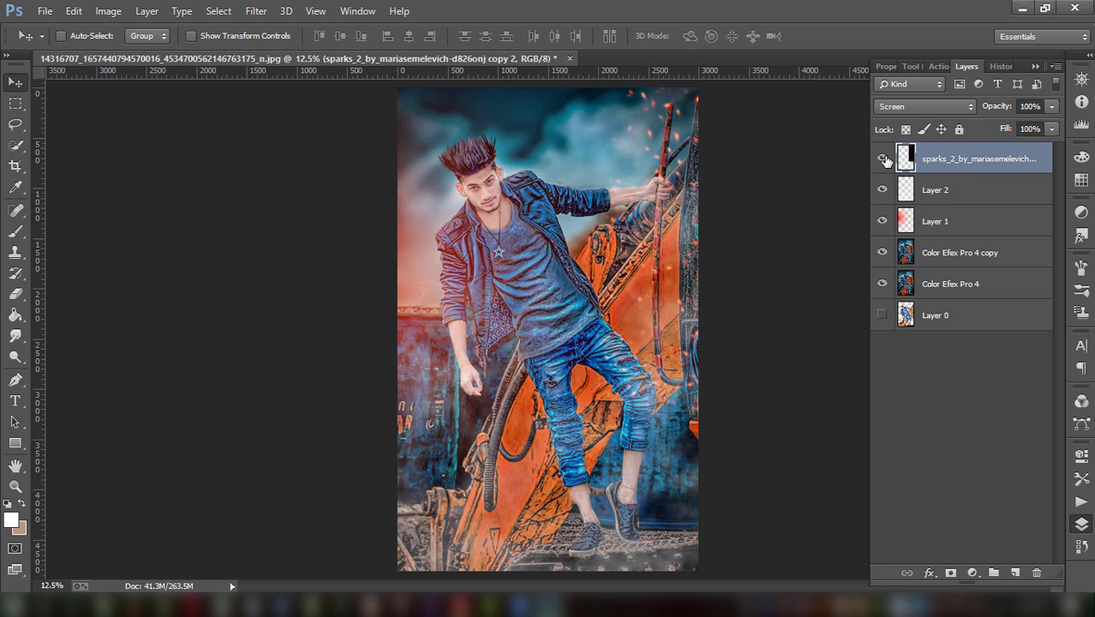
click(1051, 107)
drag(1032, 127, 1053, 125)
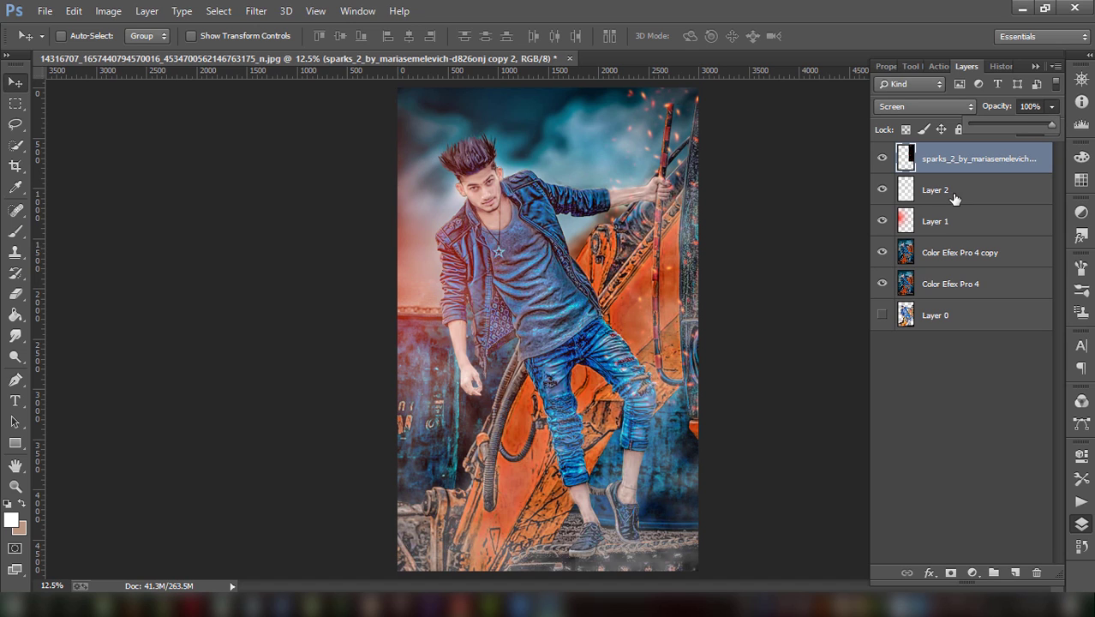
- Move the Layer 1 orange glow lower on the image
click(949, 225)
click(883, 222)
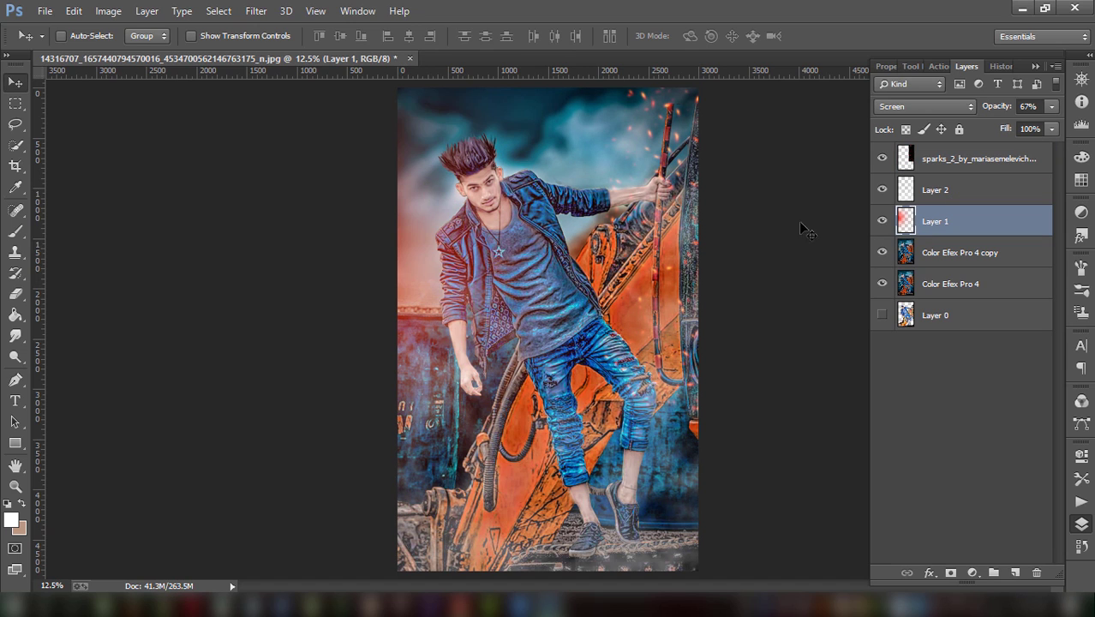
mouse_move(443, 226)
mouse_down()
mouse_move(526, 228)
mouse_move(443, 130)
mouse_up()
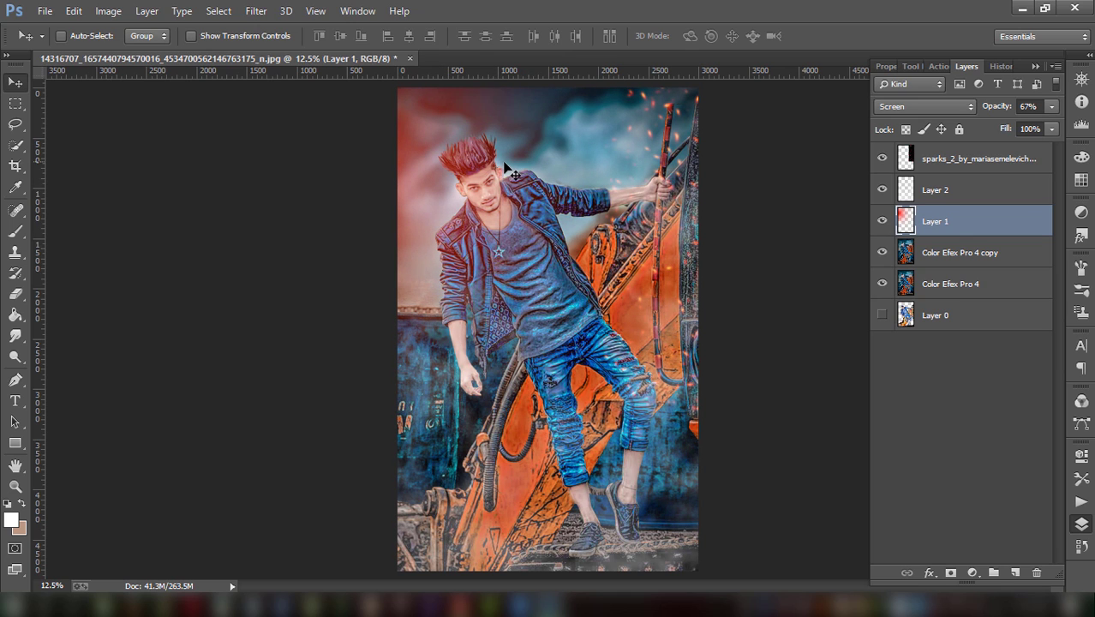
mouse_move(503, 181)
mouse_down()
mouse_move(502, 282)
mouse_move(505, 254)
mouse_up()
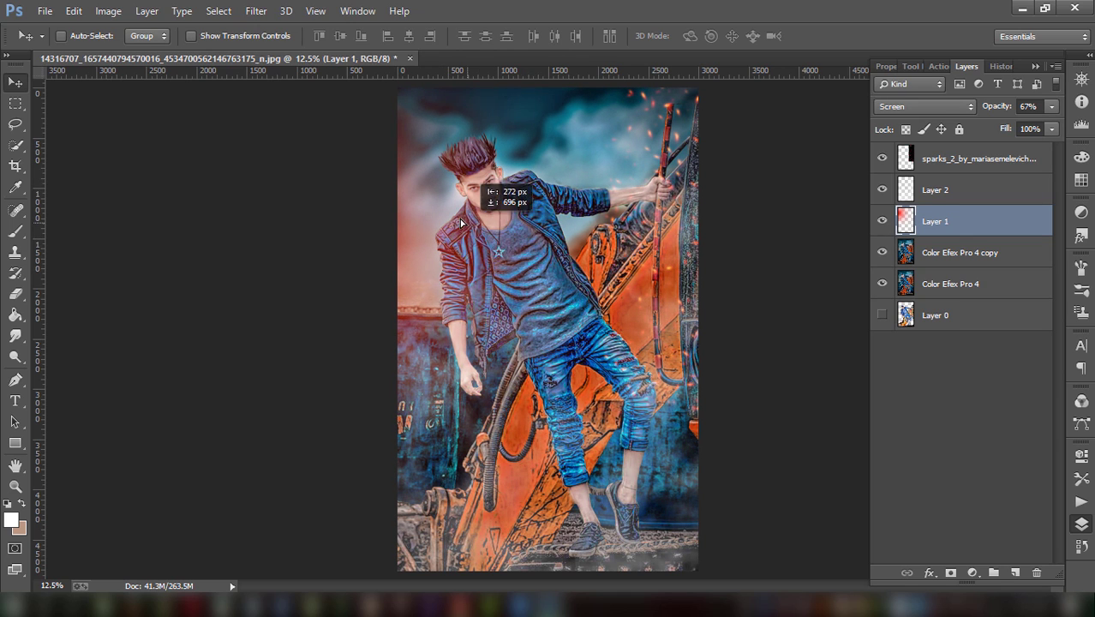
drag(508, 254, 512, 246)
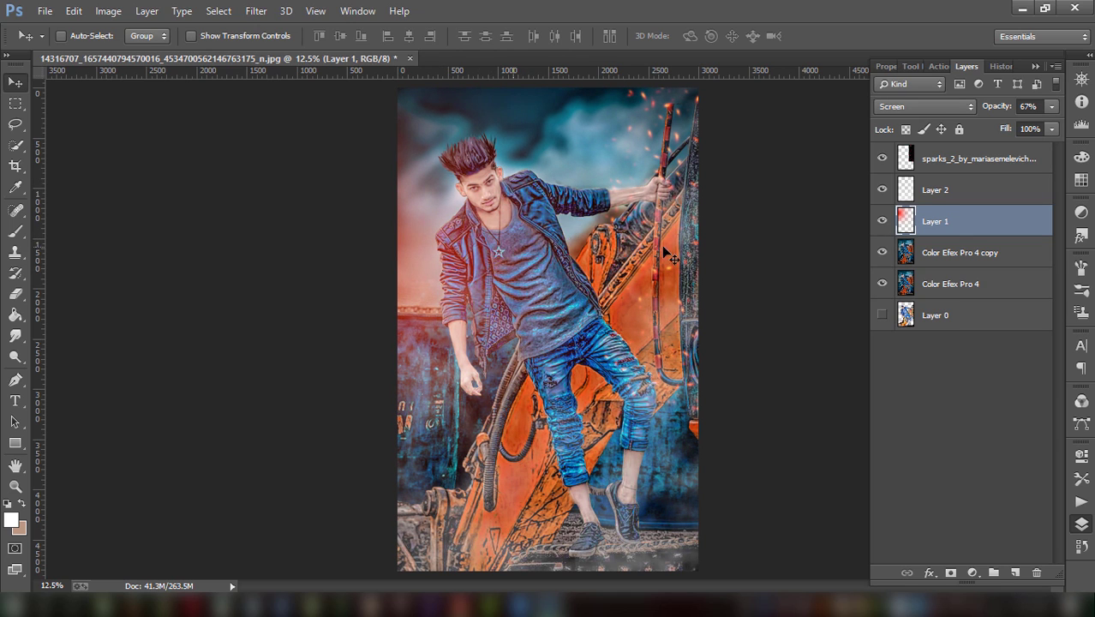
- Lower Layer 2's smoke opacity to 55%
click(965, 196)
click(1052, 106)
mouse_move(1056, 125)
mouse_down()
mouse_move(998, 126)
mouse_move(1058, 128)
mouse_move(1017, 133)
mouse_up()
- Try flattening the image, then step backward to restore the separate layers
right_click(961, 192)
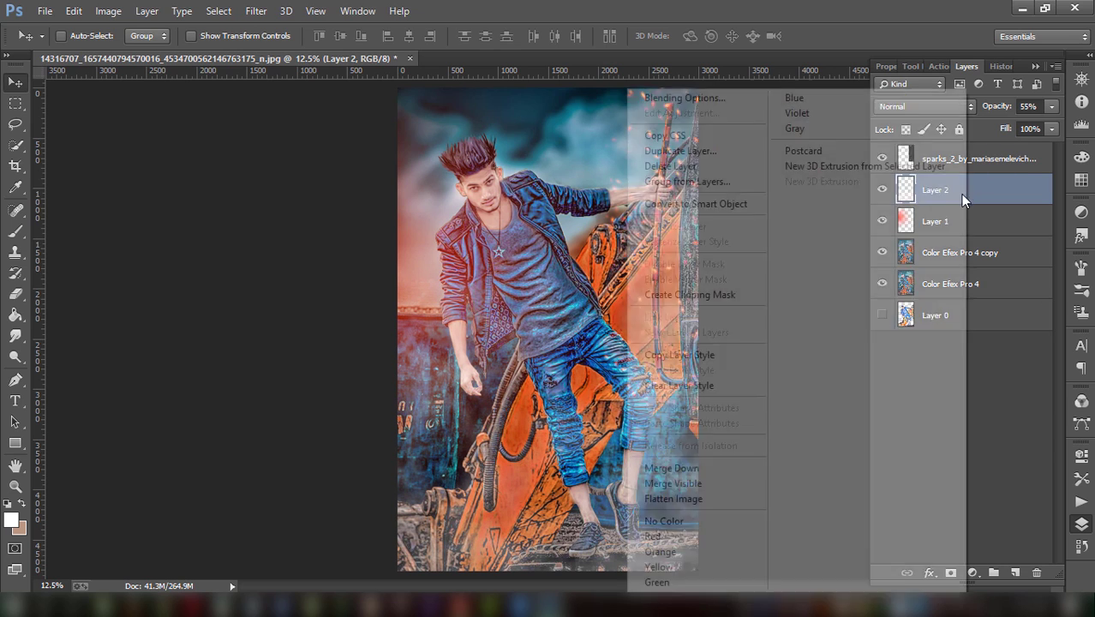
click(716, 499)
click(521, 241)
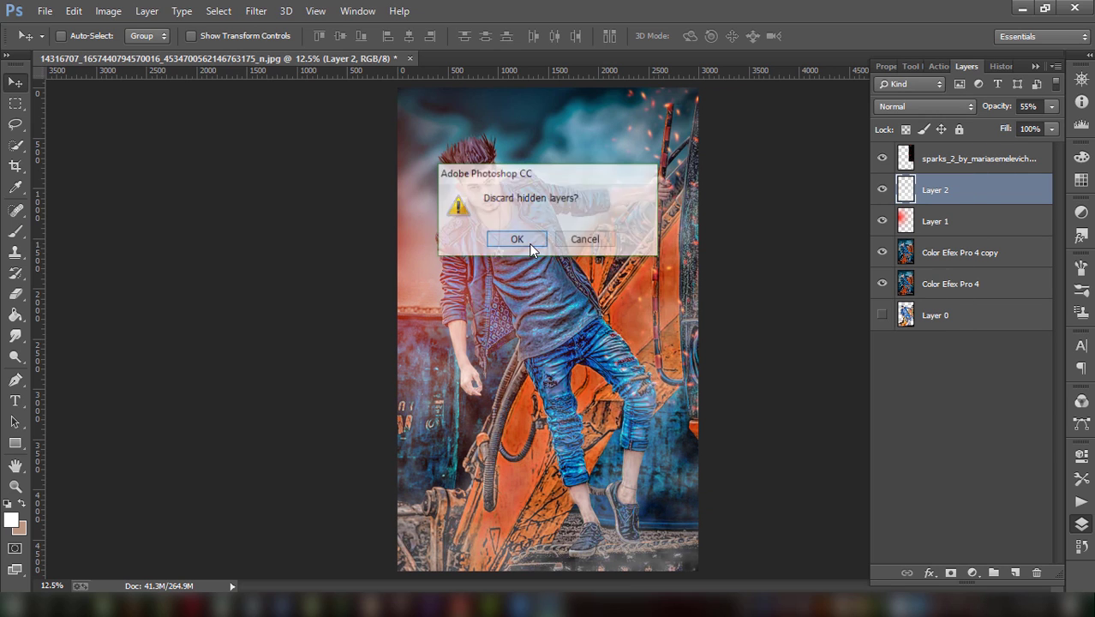
right_click(951, 163)
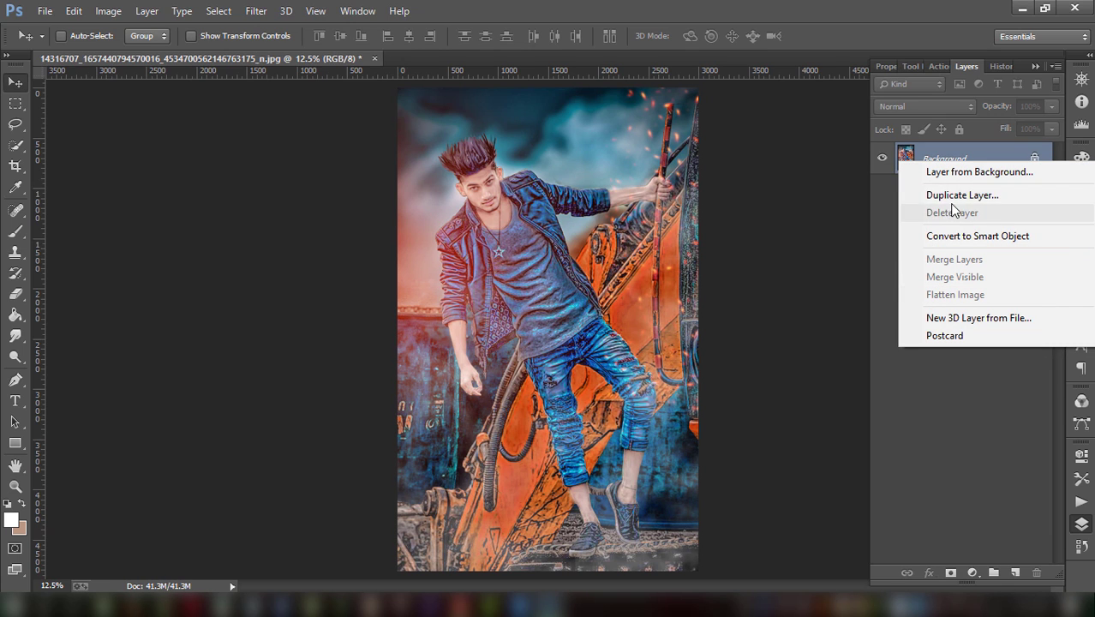
click(74, 10)
click(138, 42)
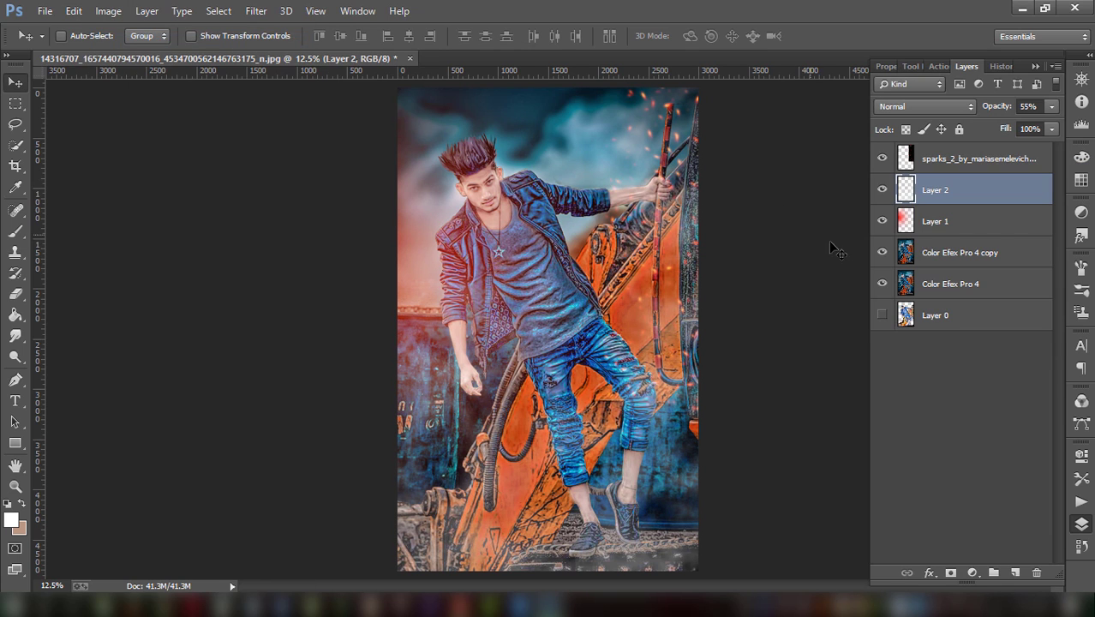
click(930, 250)
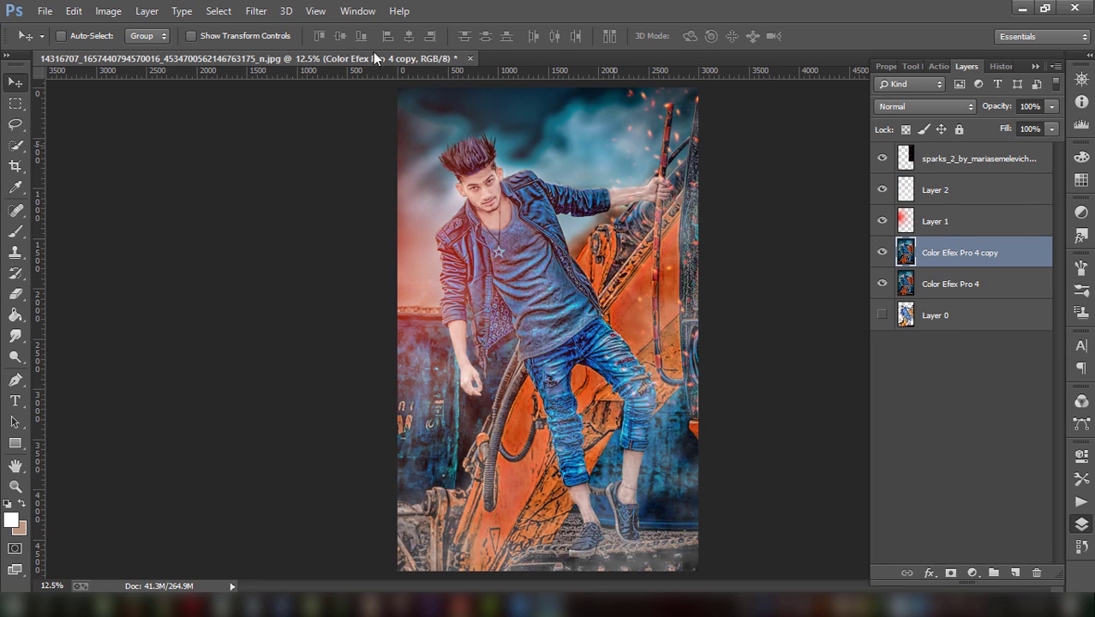
- Apply Oil Paint with reduced Stylization to the Color Efex Pro 4 copy layer
click(257, 10)
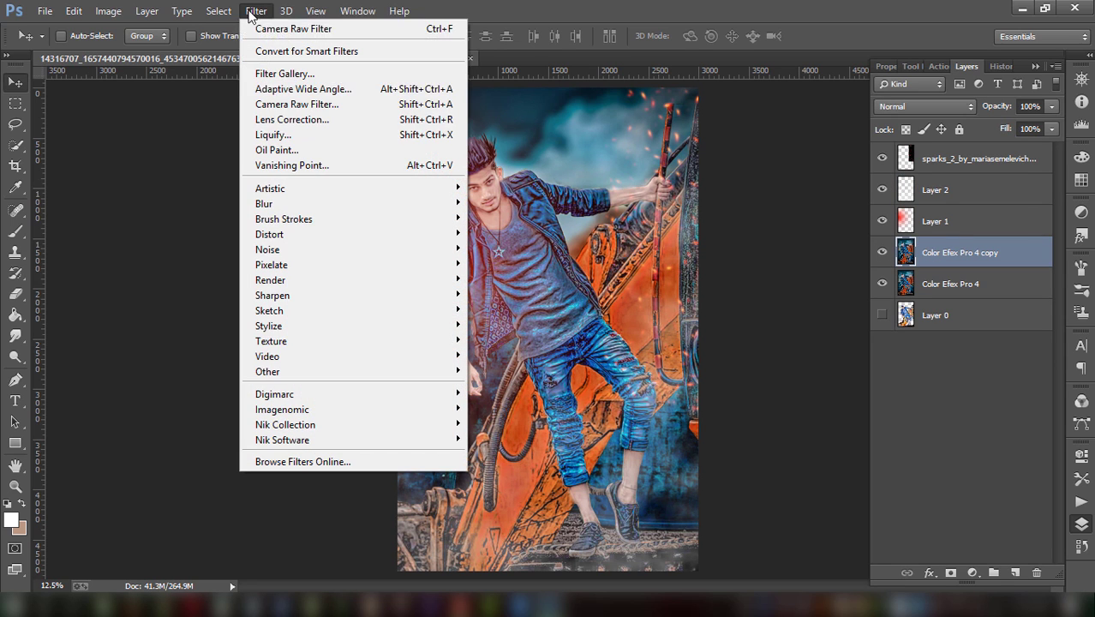
click(274, 150)
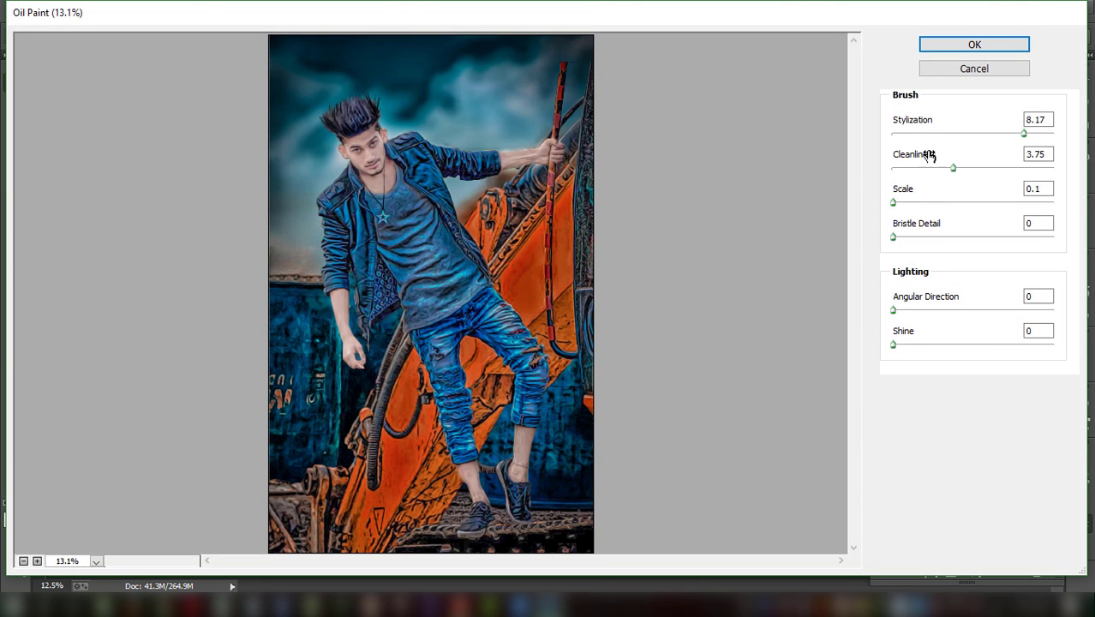
click(994, 132)
click(980, 48)
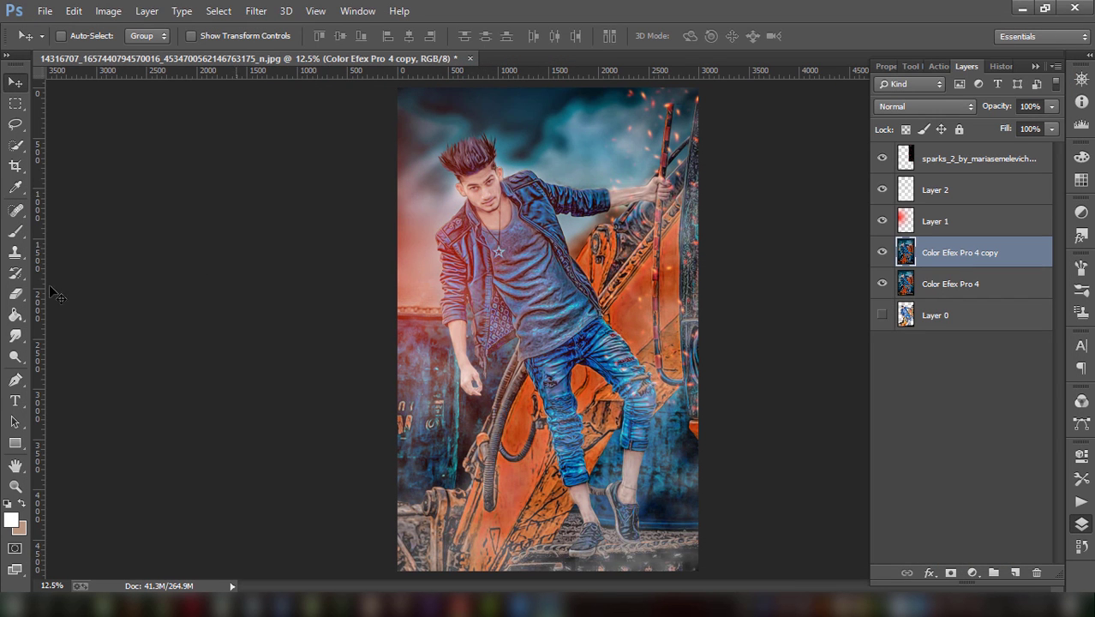
key(e)
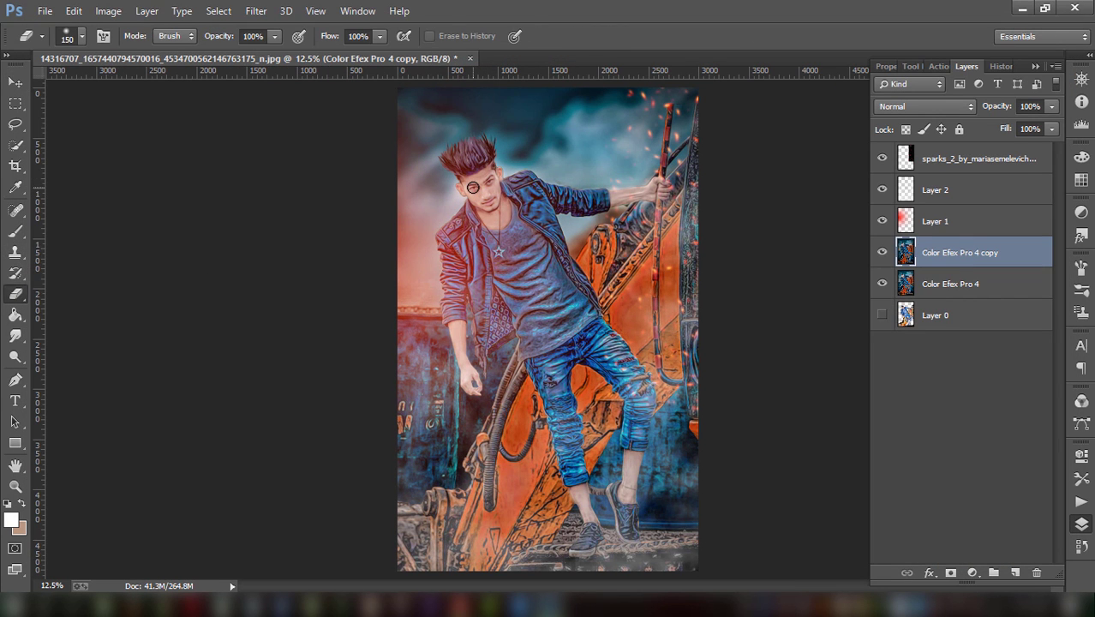
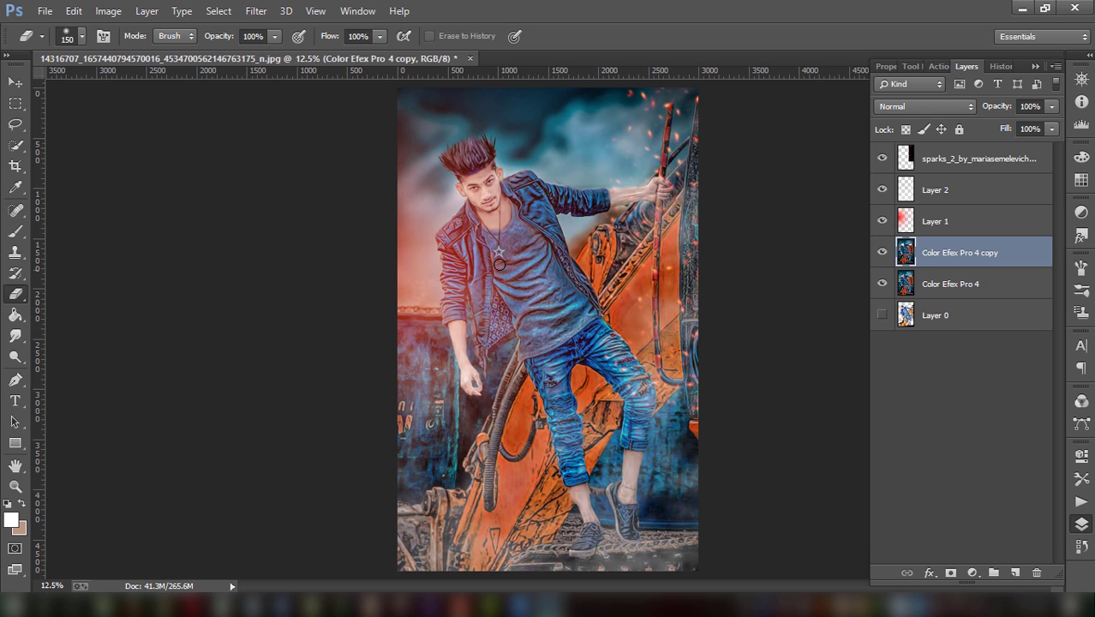
- Flatten the composite to one background layer, discarding the hidden original layer
right_click(1001, 253)
click(766, 499)
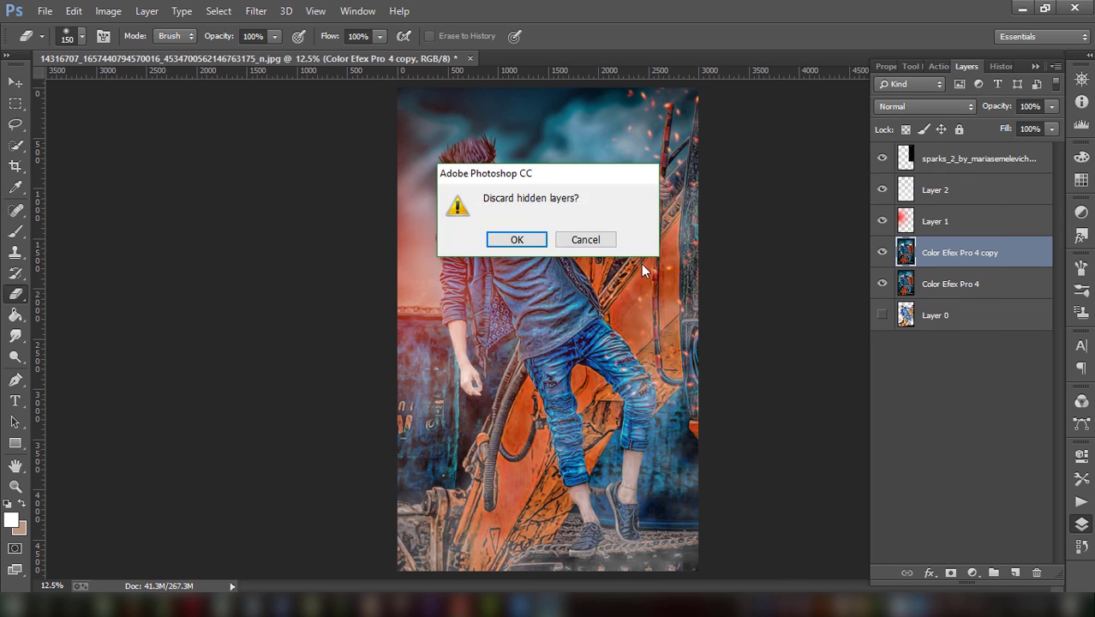
click(523, 239)
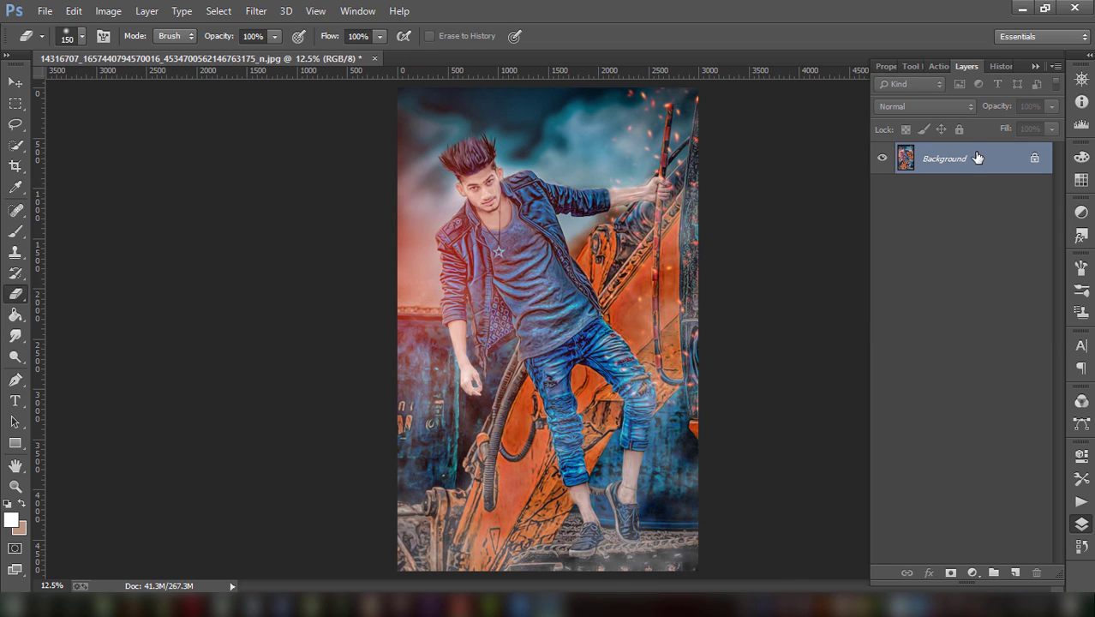
right_click(899, 156)
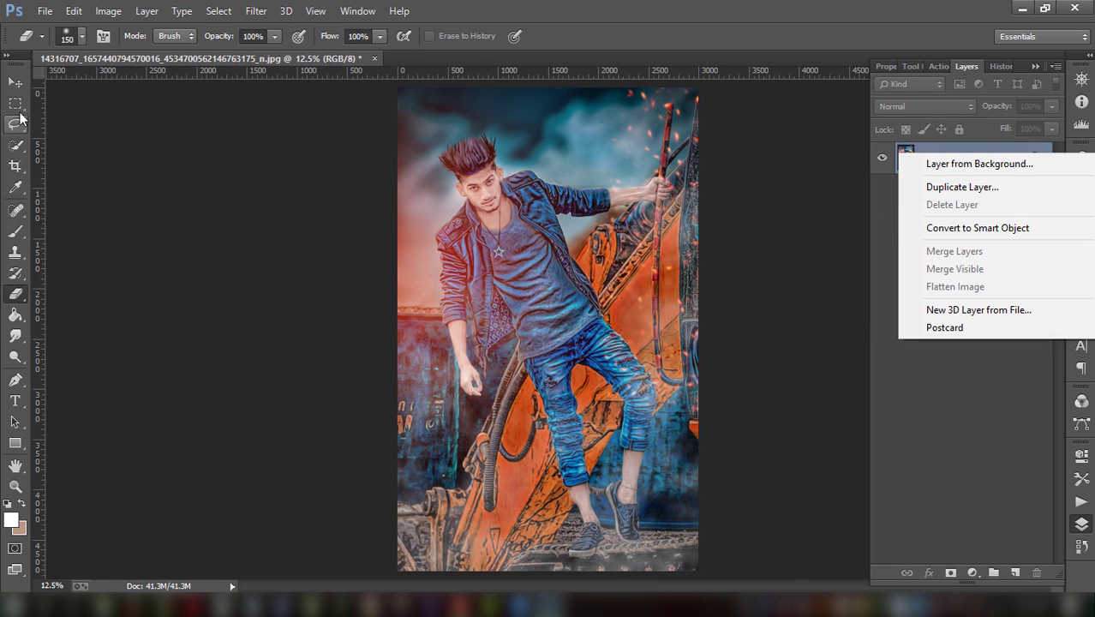
click(15, 103)
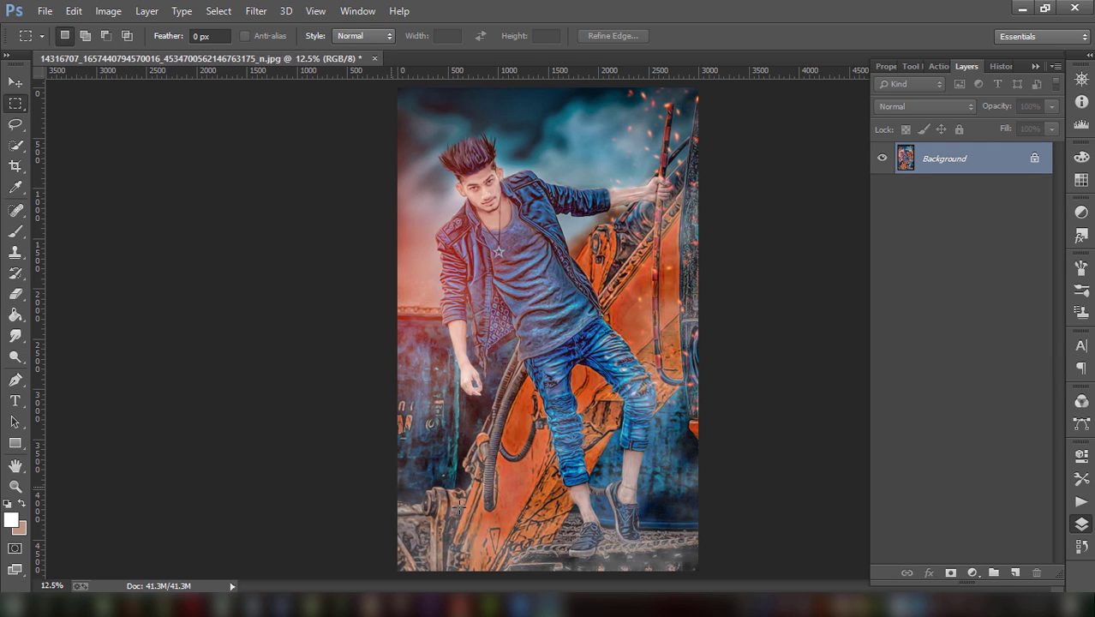
- Copy the bottom ground strip to a new layer and desaturate it
drag(388, 490, 712, 572)
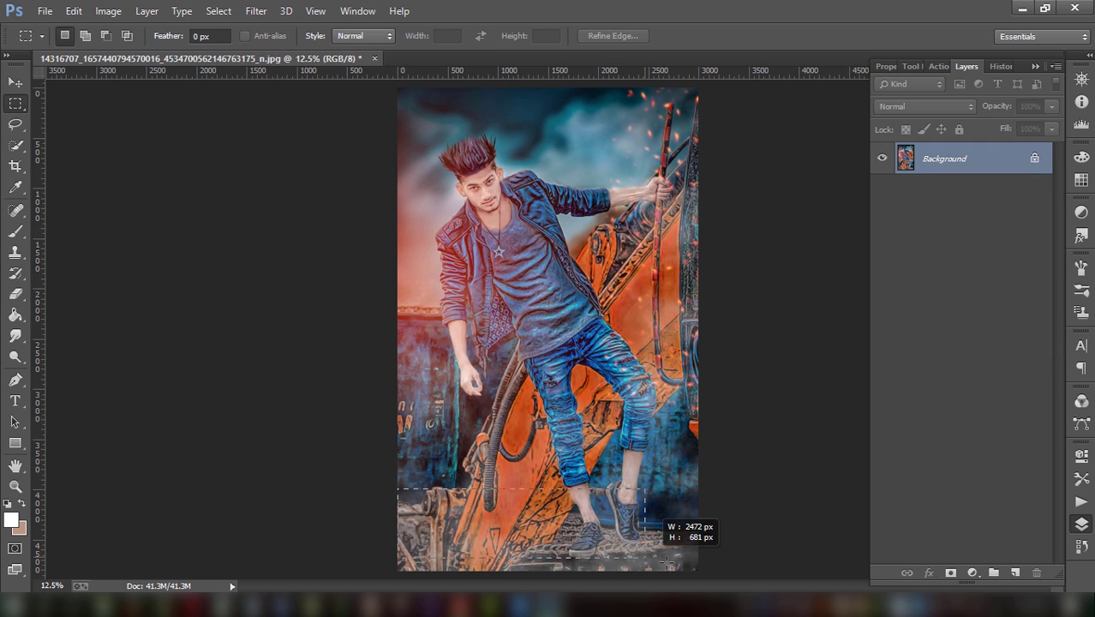
right_click(662, 555)
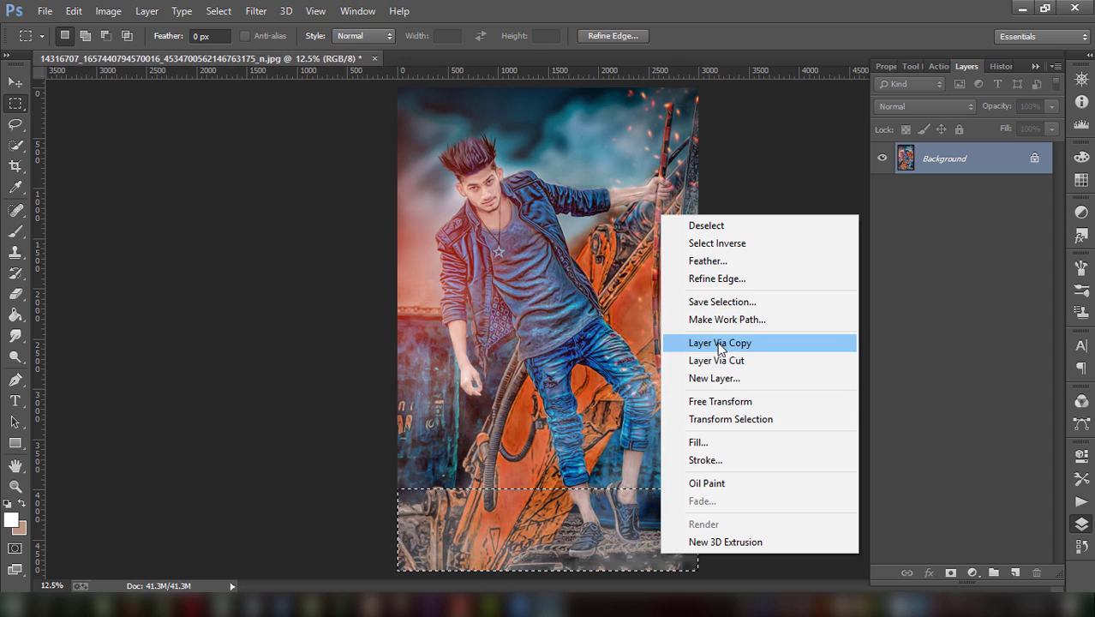
click(713, 342)
click(106, 11)
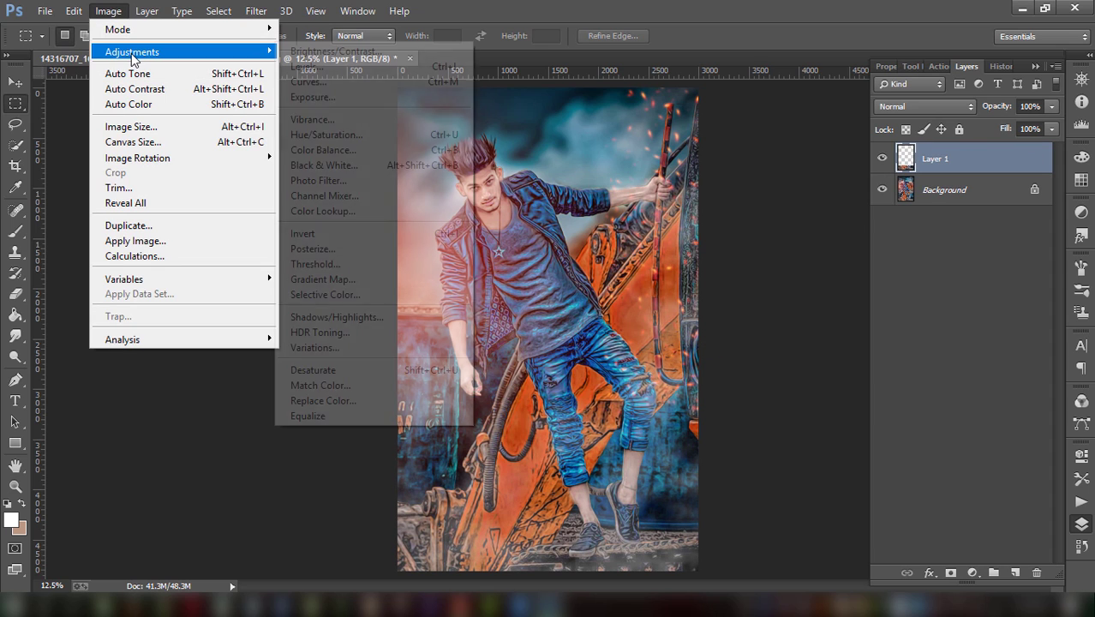
click(362, 373)
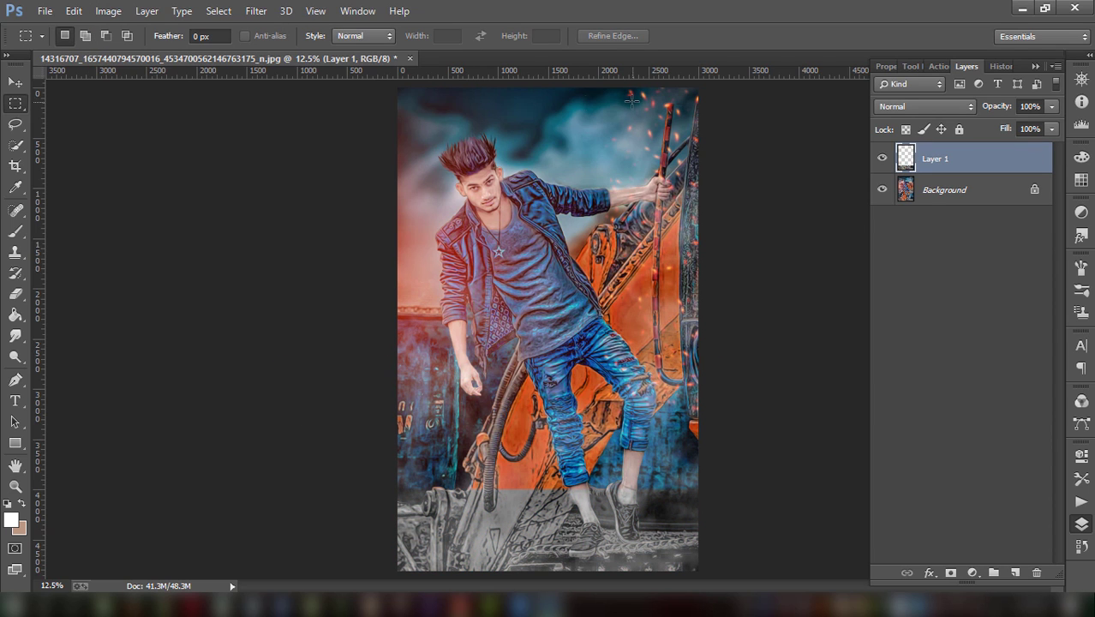
- Erase the grey copy around the hose so its original colour shows through
click(15, 294)
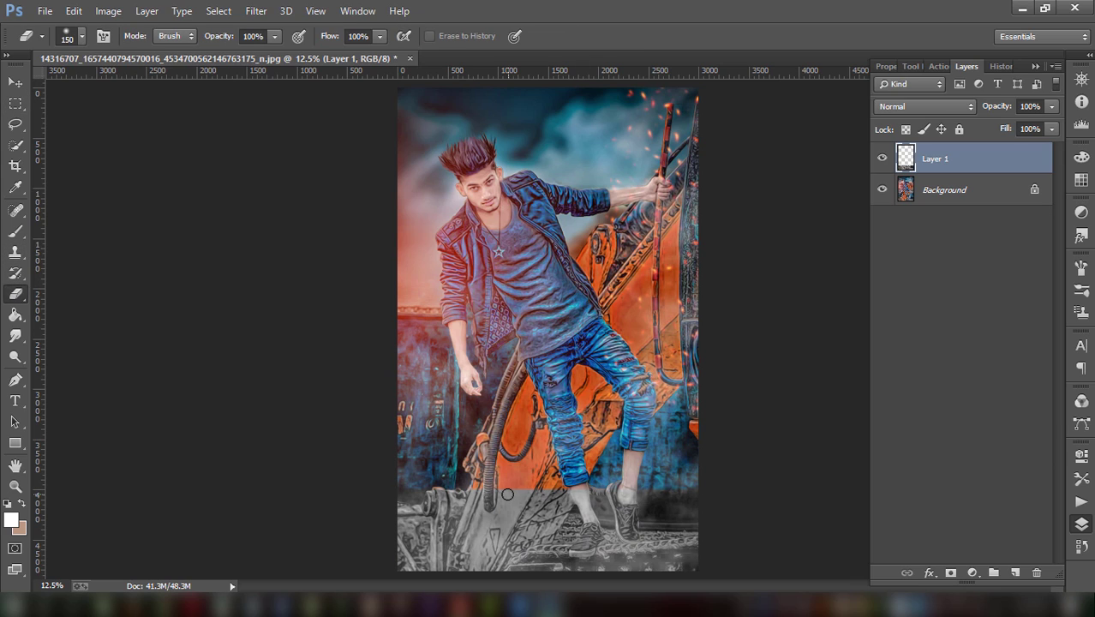
key(bracketleft)
key(bracketleft)
key(bracketleft)
key(bracketright)
key(bracketright)
key(bracketright)
mouse_move(530, 493)
mouse_down()
mouse_move(476, 512)
mouse_move(545, 495)
mouse_up()
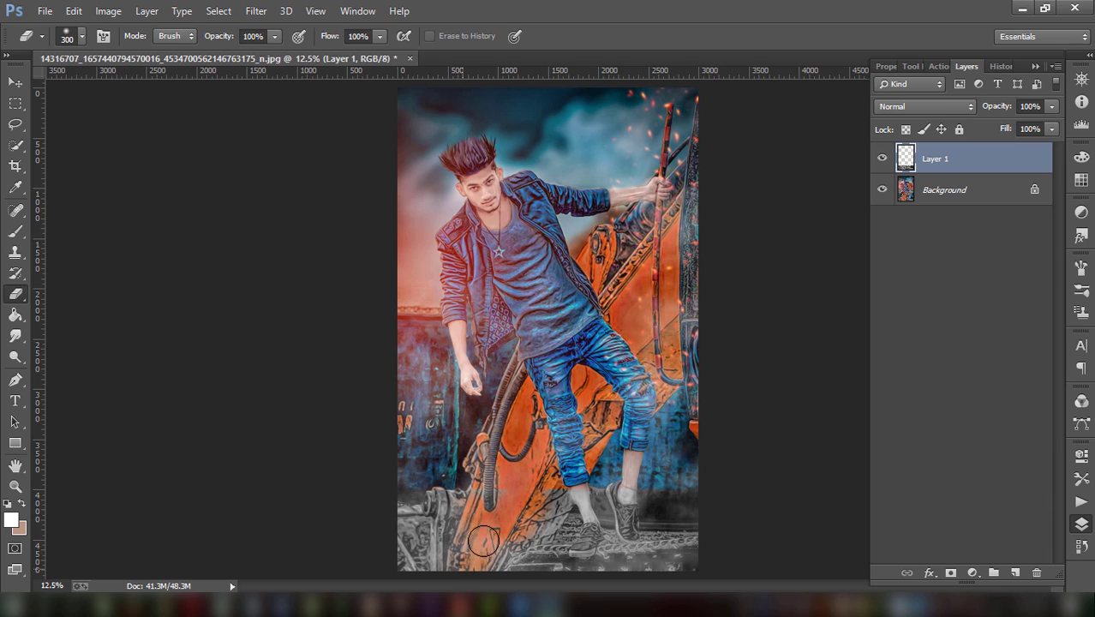
drag(545, 495, 502, 493)
key(bracketright)
key(bracketleft)
key(bracketleft)
key(bracketleft)
- Lower the grey strip layer to 52% opacity and flatten the image
click(1051, 129)
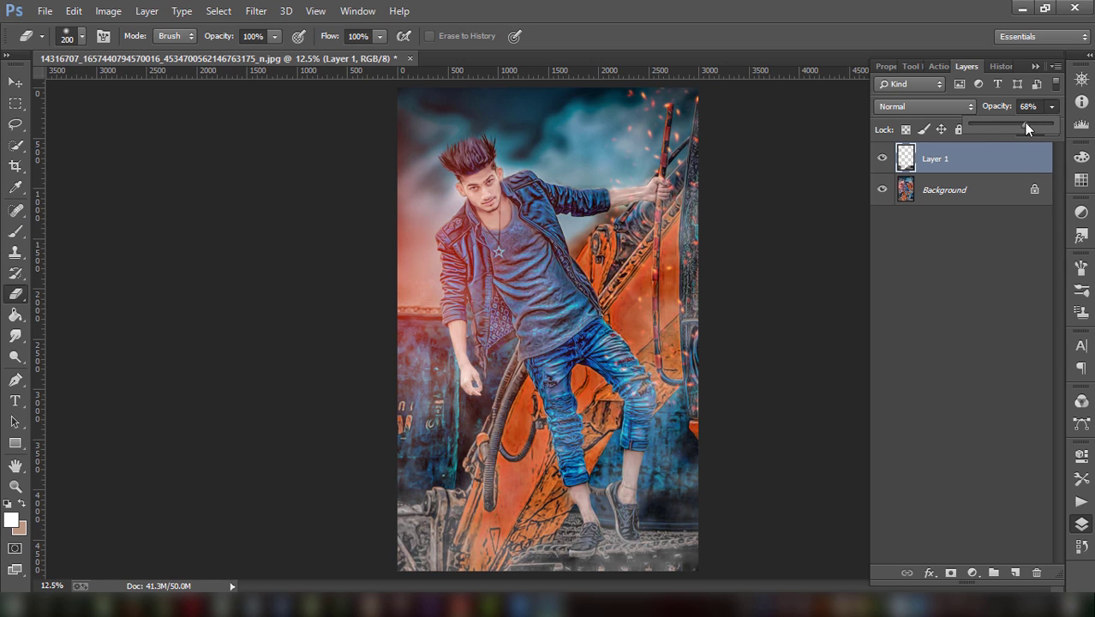
drag(1026, 127, 1011, 127)
right_click(978, 163)
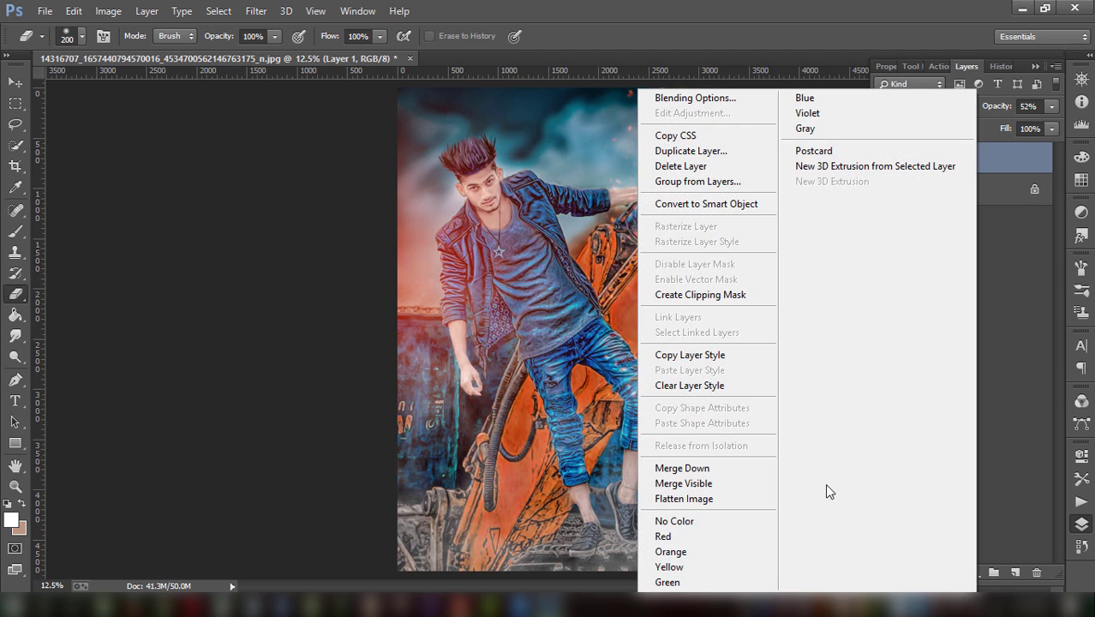
click(747, 506)
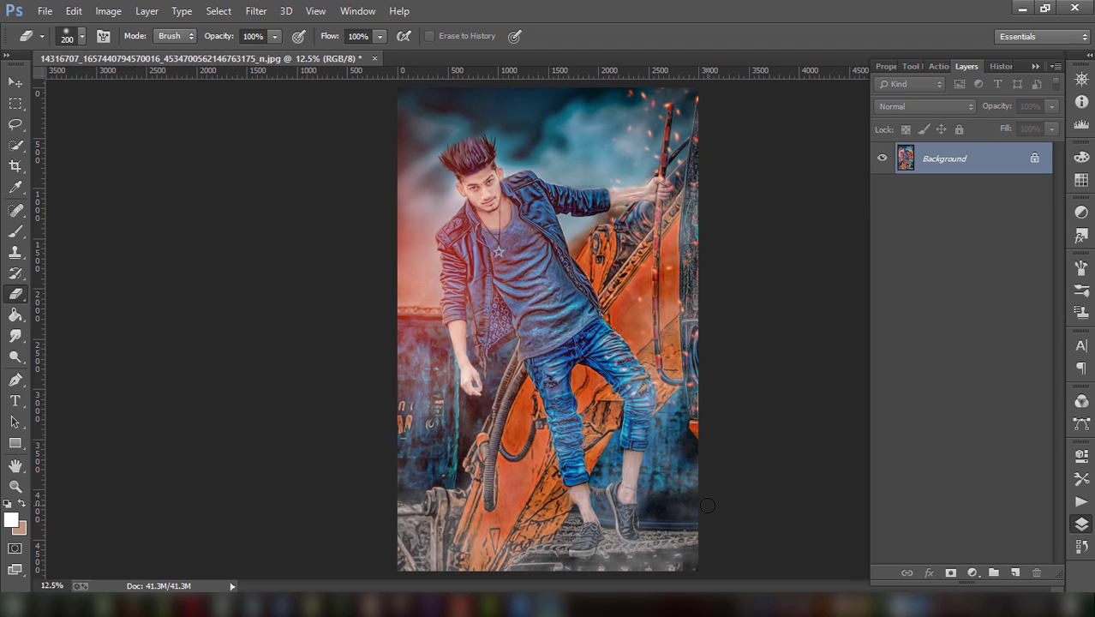
- Apply Selective Color to Blacks with Magenta +3, Yellow +5 and Black +16
key(ctrl+minus)
key(ctrl+plus)
click(110, 12)
mouse_move(132, 52)
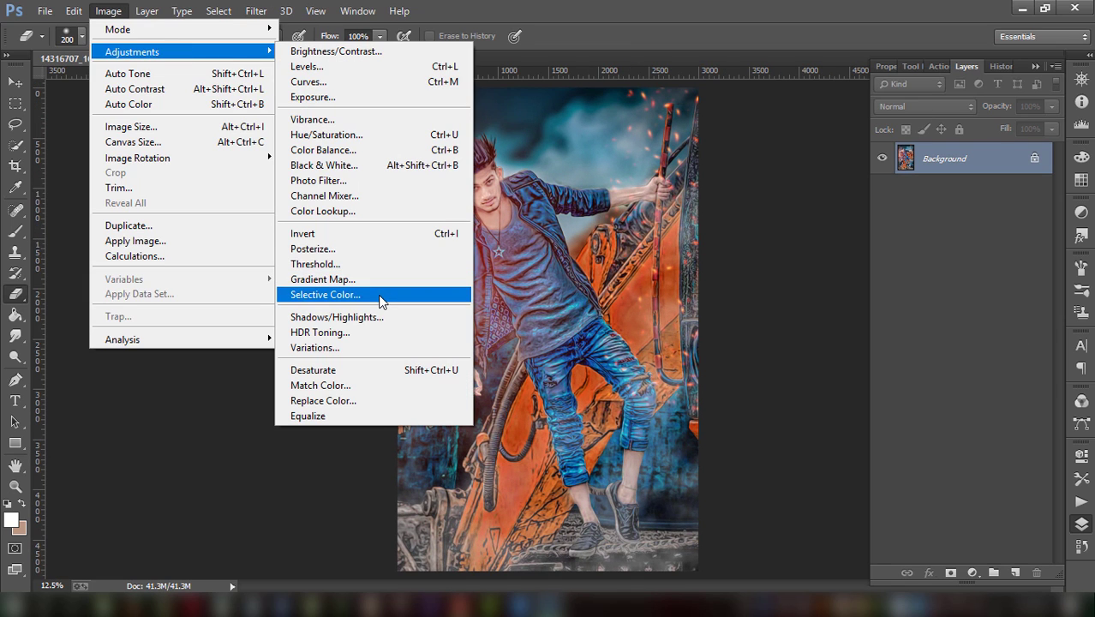
click(378, 294)
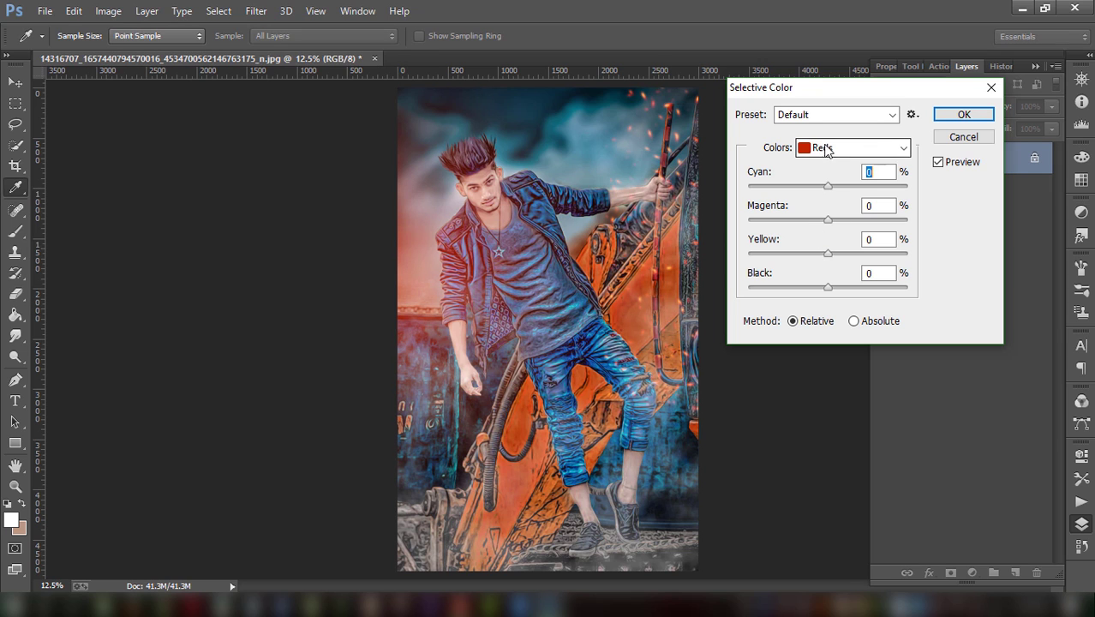
click(823, 147)
click(829, 284)
drag(828, 287, 840, 291)
mouse_move(828, 253)
mouse_down()
mouse_move(839, 255)
mouse_move(818, 220)
mouse_move(835, 224)
mouse_up()
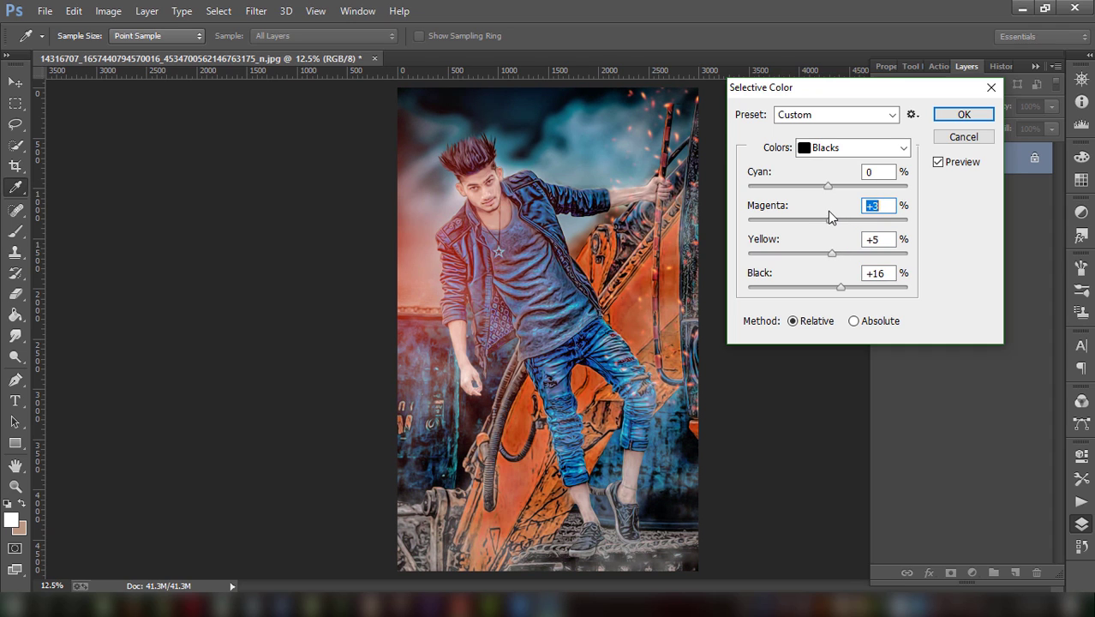
click(958, 116)
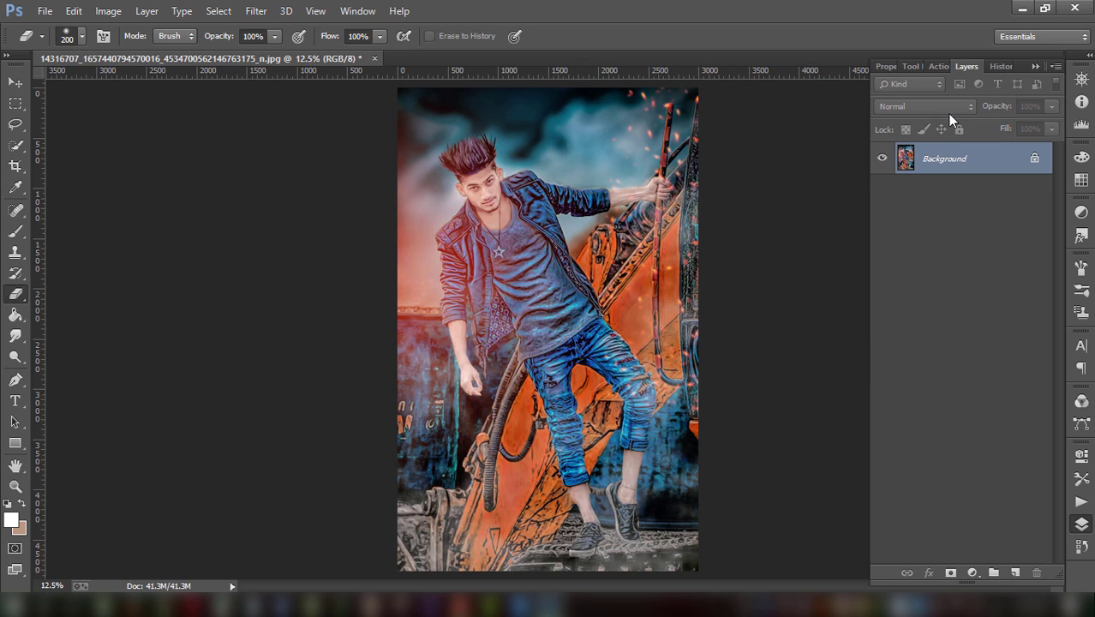